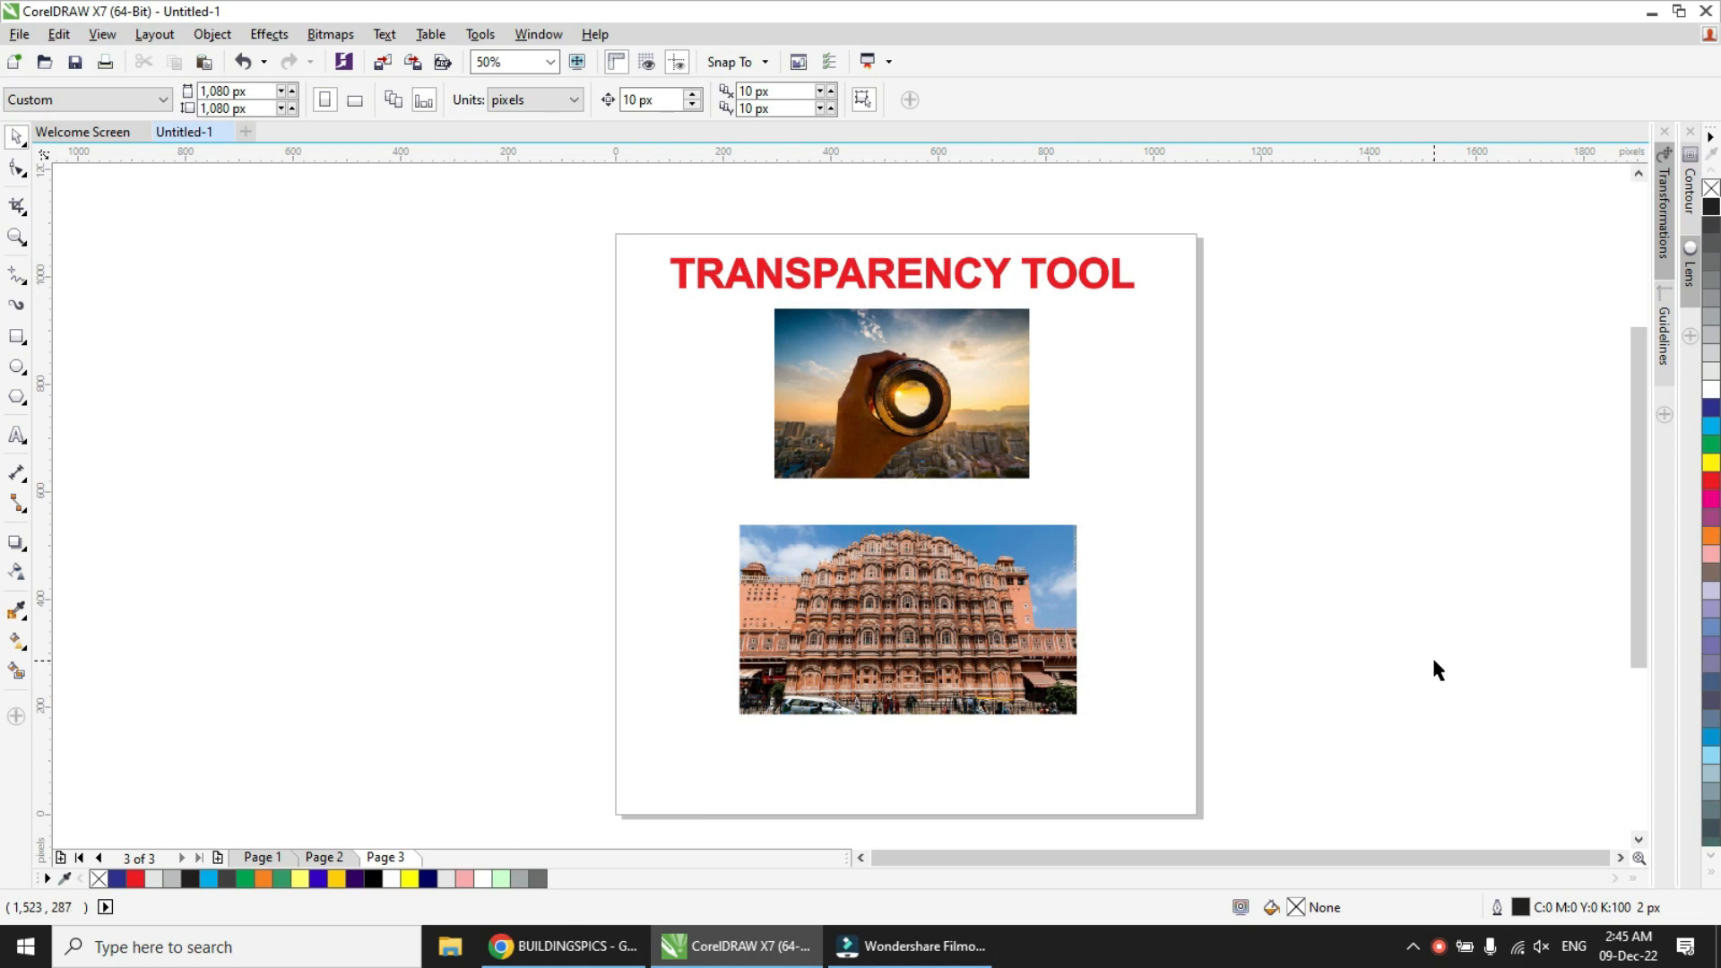
- Shift the palace photo slightly up, then shrink the camera-lens photo and place it near the page's left edge beneath the title
{"action": "key", "text": "F4"}
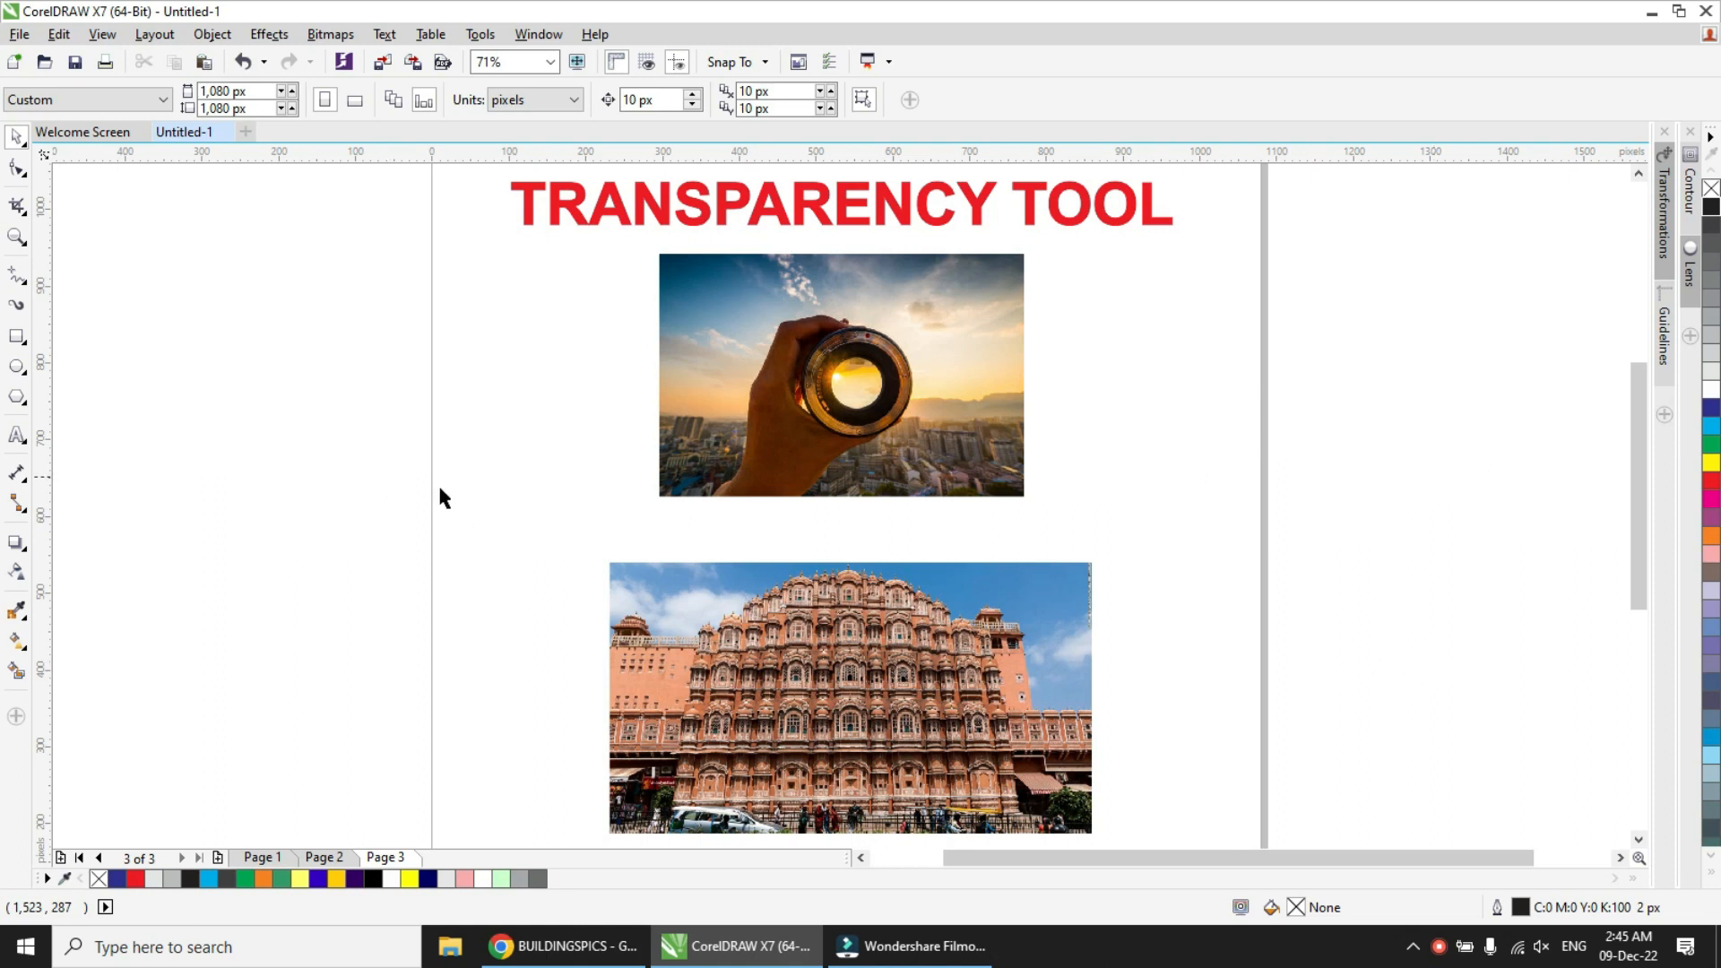
{"action": "left_click_drag", "start_coordinate": [952, 650], "coordinate": [951, 607]}
{"action": "left_click", "coordinate": [936, 405]}
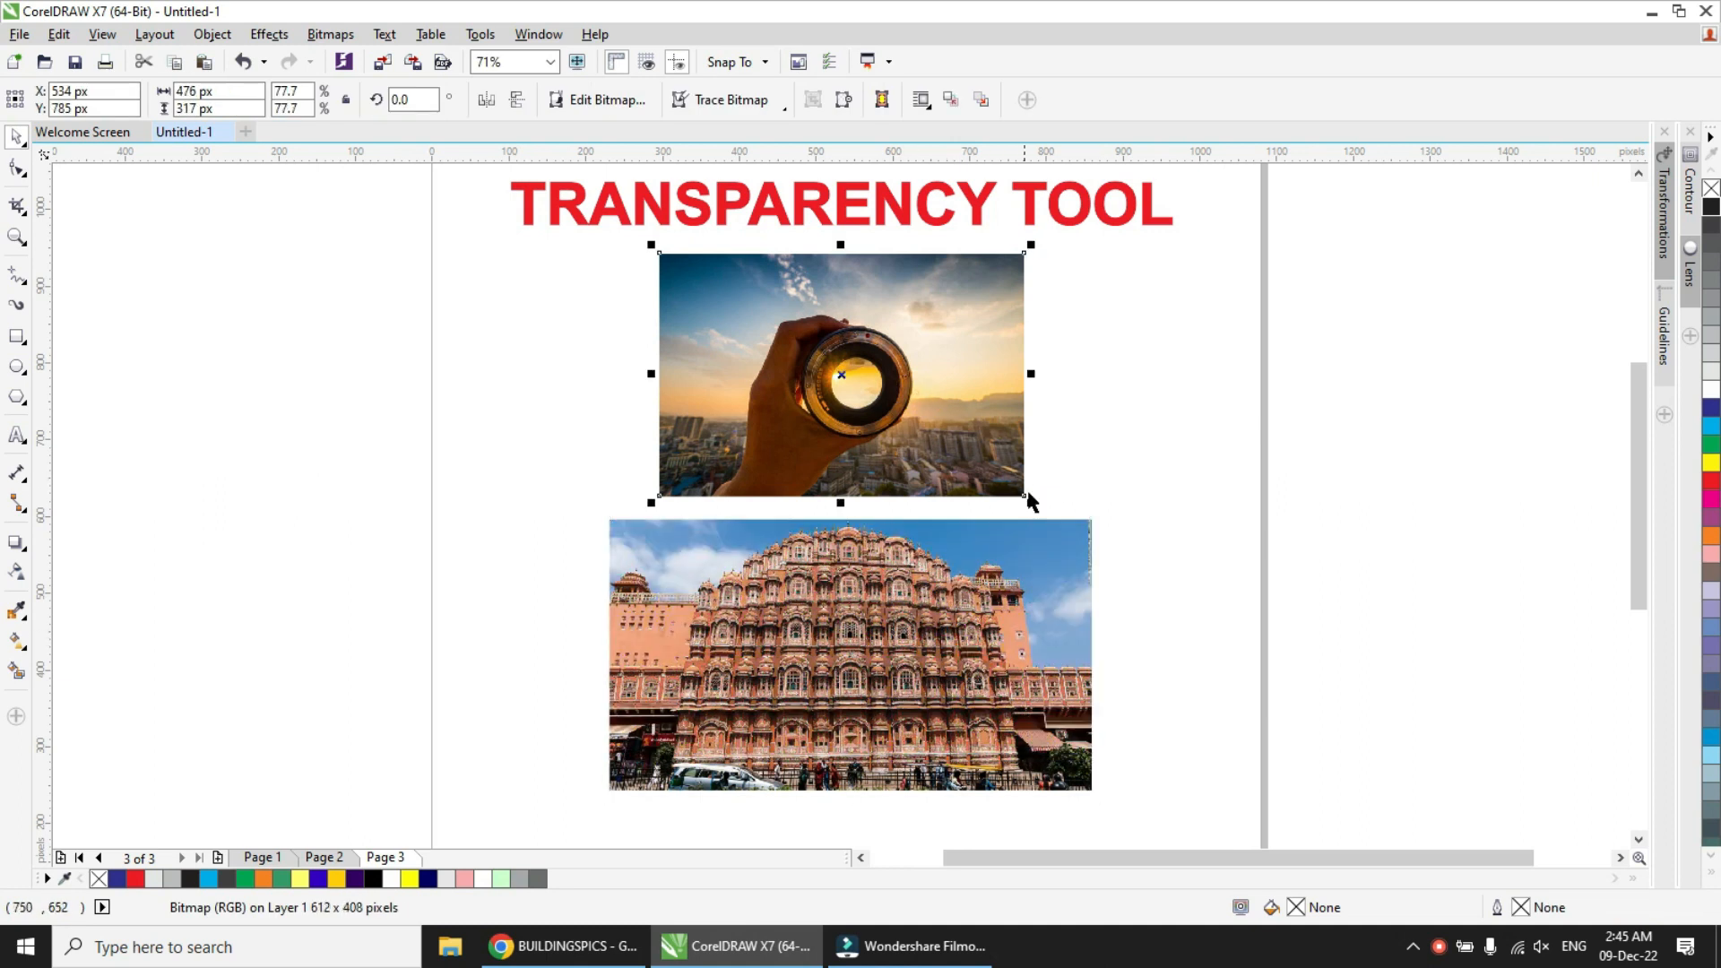
{"action": "left_click_drag", "start_coordinate": [1031, 503], "coordinate": [864, 391]}
{"action": "left_click_drag", "start_coordinate": [814, 310], "coordinate": [613, 297]}
- Move the palace photo up toward the page centre and scale it down to about 423 x 238 px
{"action": "left_click_drag", "start_coordinate": [869, 614], "coordinate": [851, 531]}
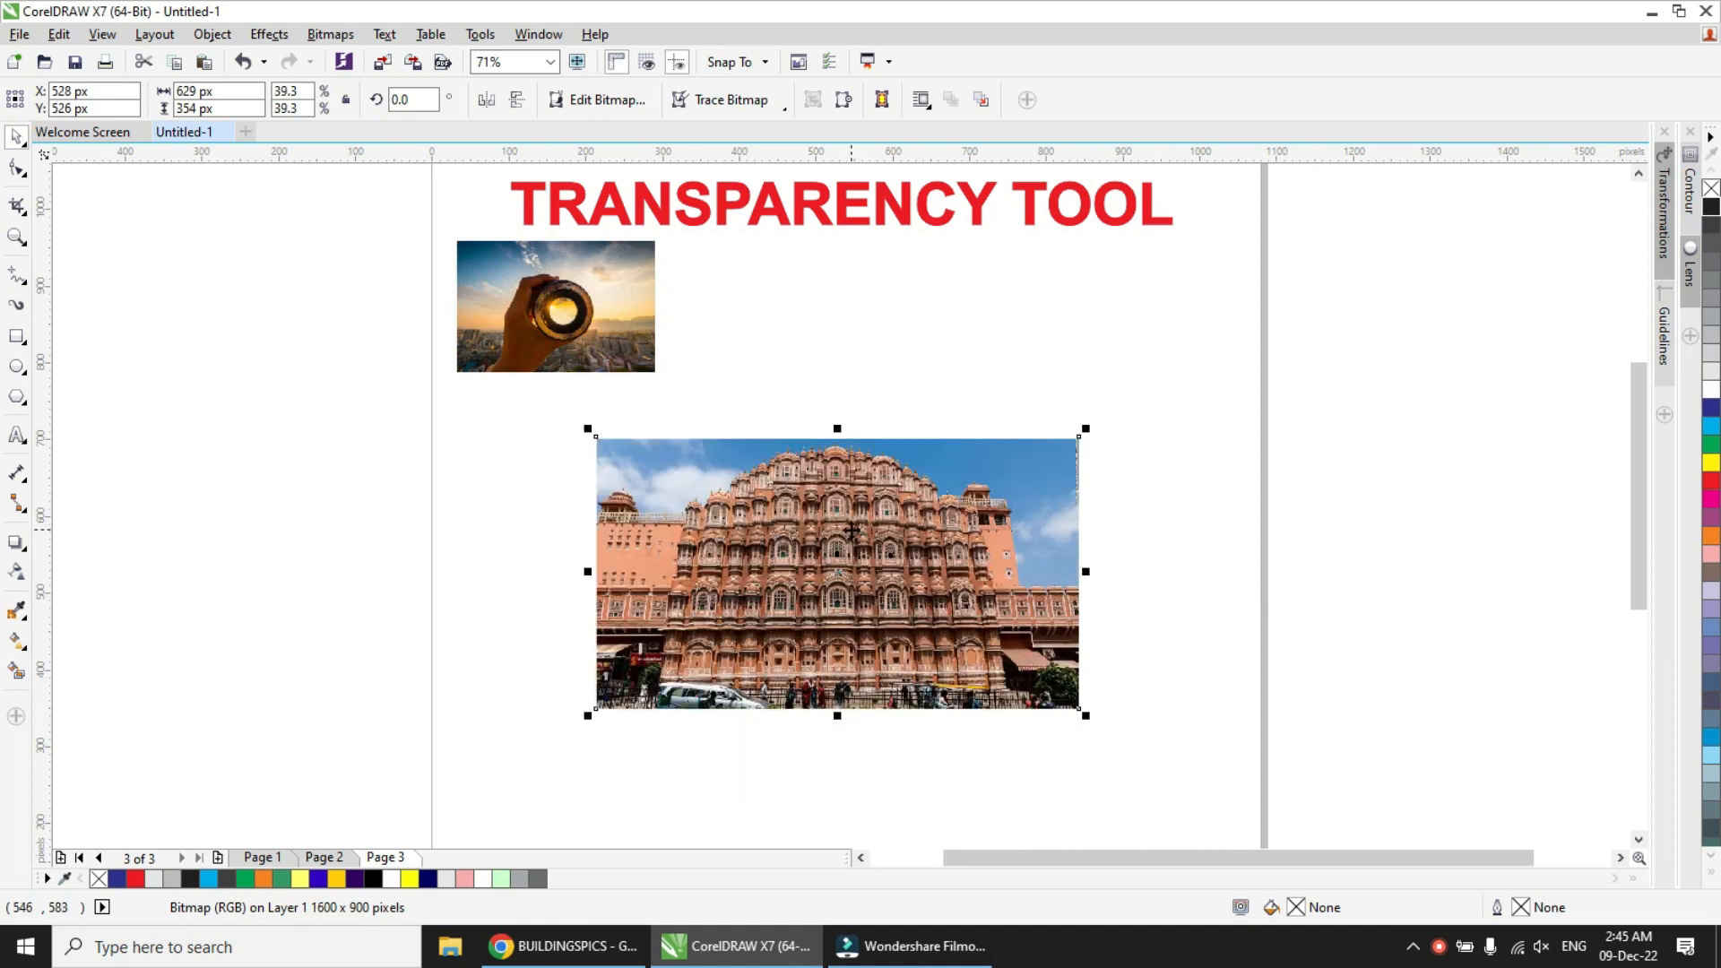
{"action": "key", "text": "shift+F2"}
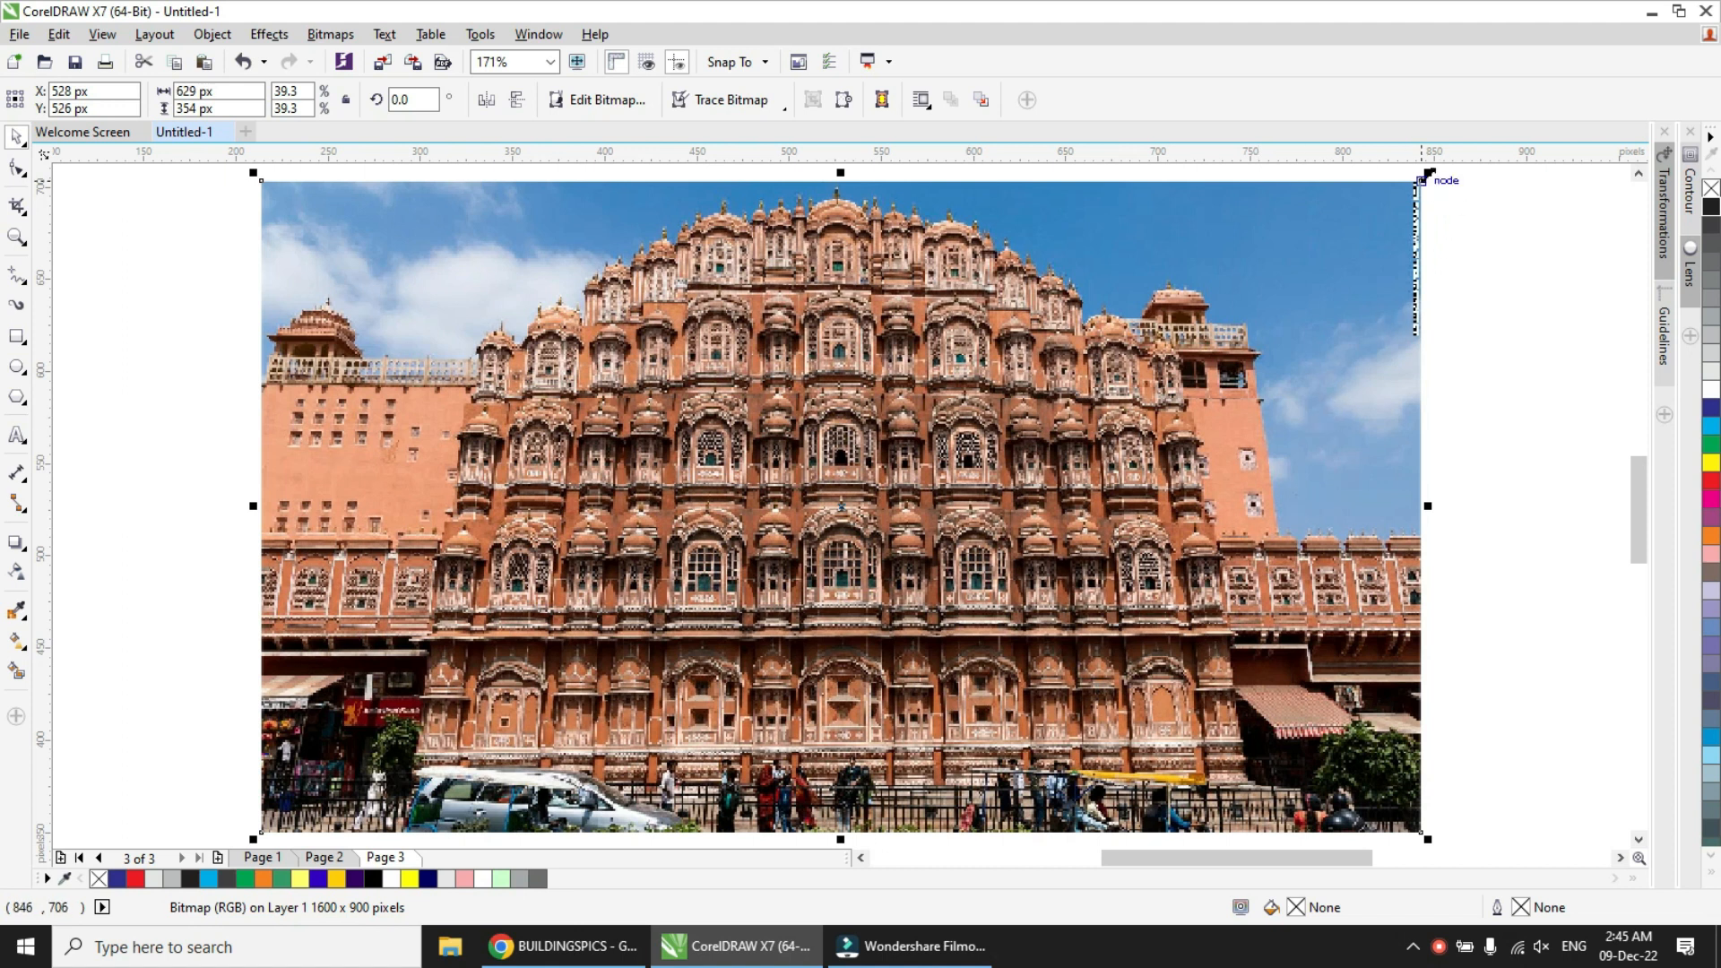
{"action": "left_click_drag", "start_coordinate": [1425, 176], "coordinate": [1233, 240]}
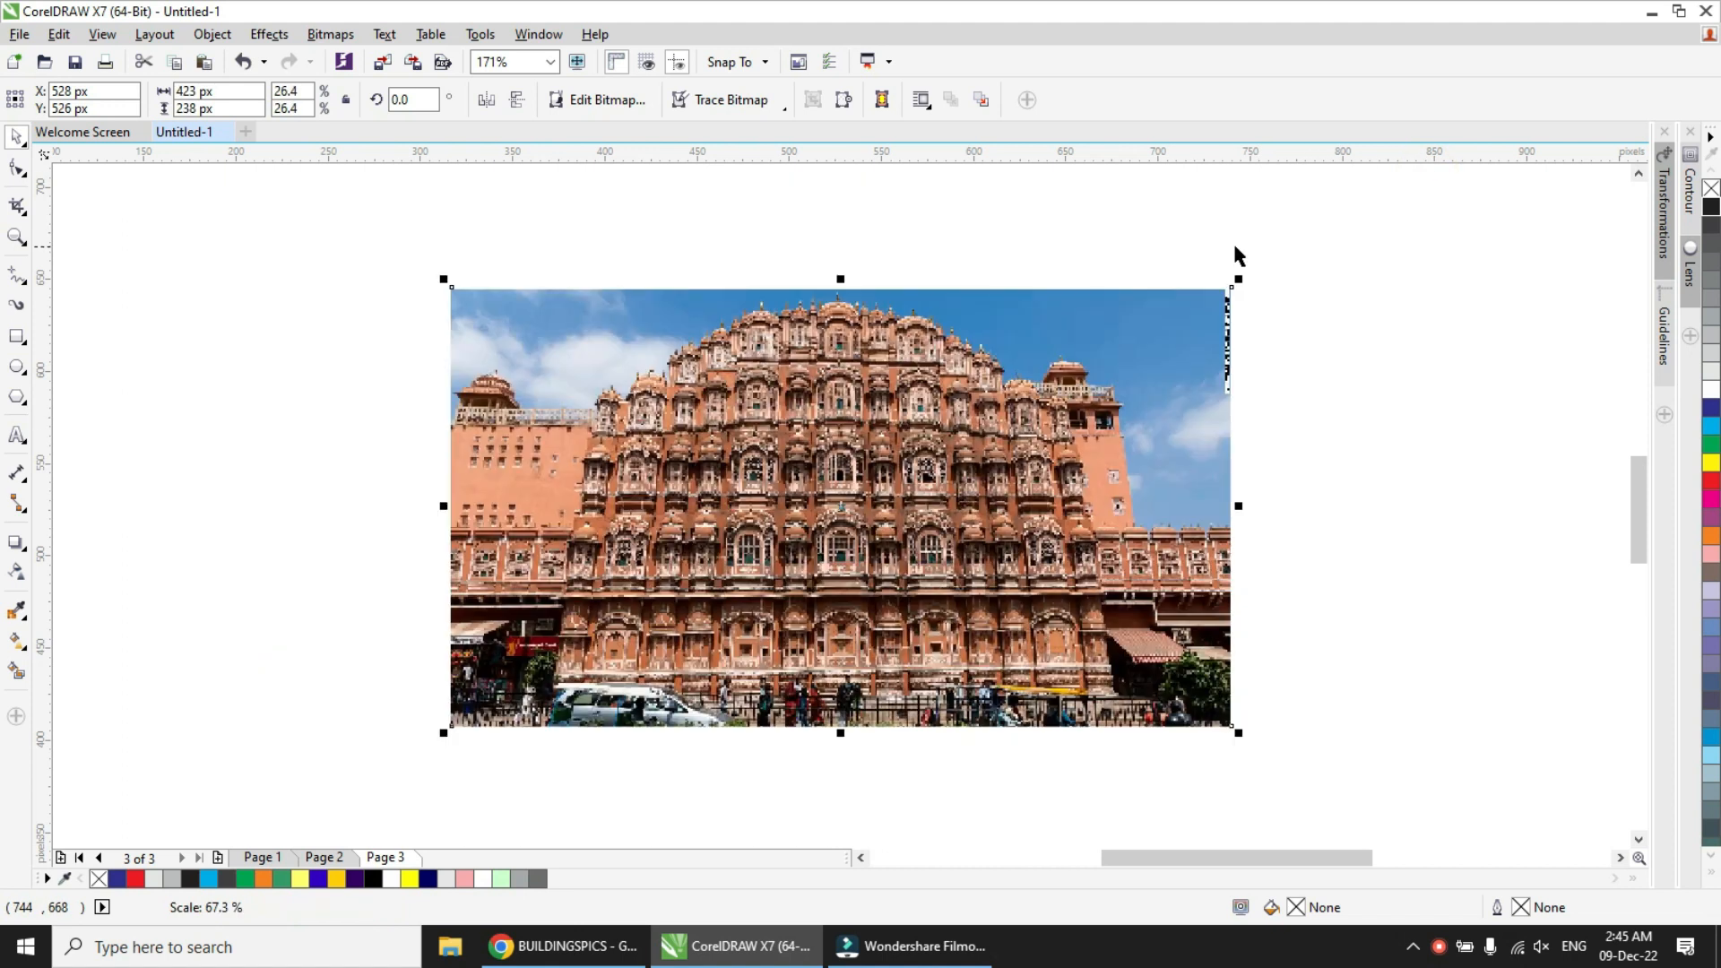
{"action": "left_click", "coordinate": [1333, 338]}
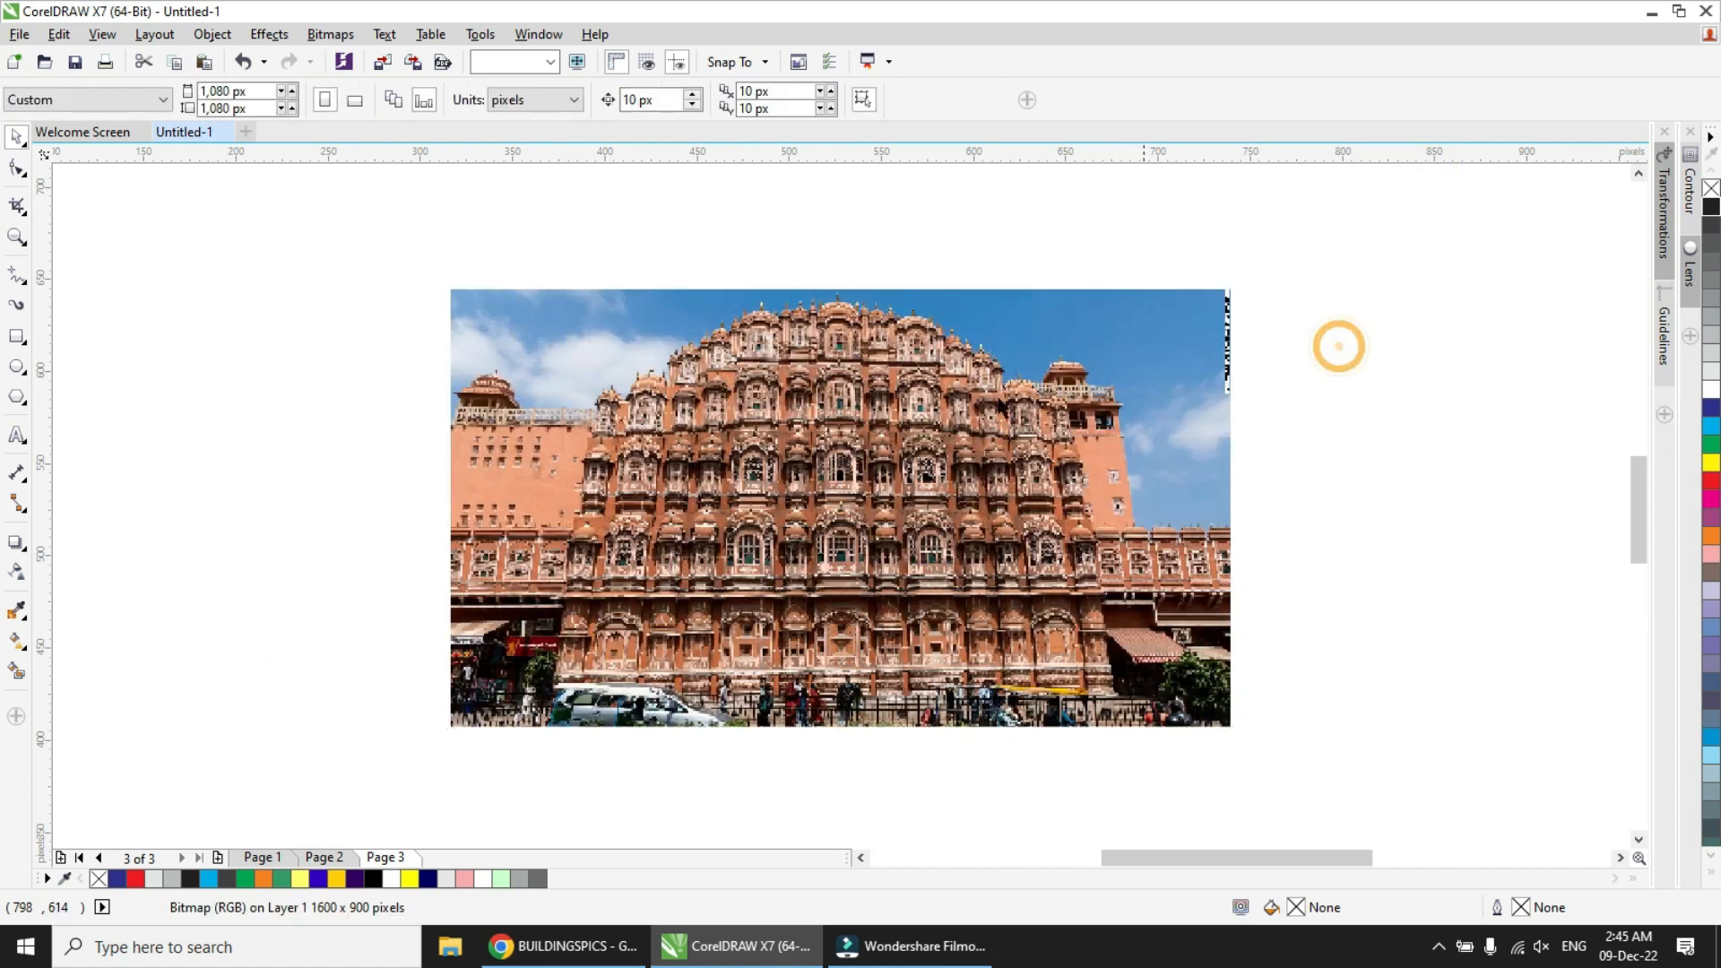
- Apply a linear transparency to the palace photo with the Transparency tool, fading from left of its centre to its right edge
{"action": "left_click", "coordinate": [15, 571]}
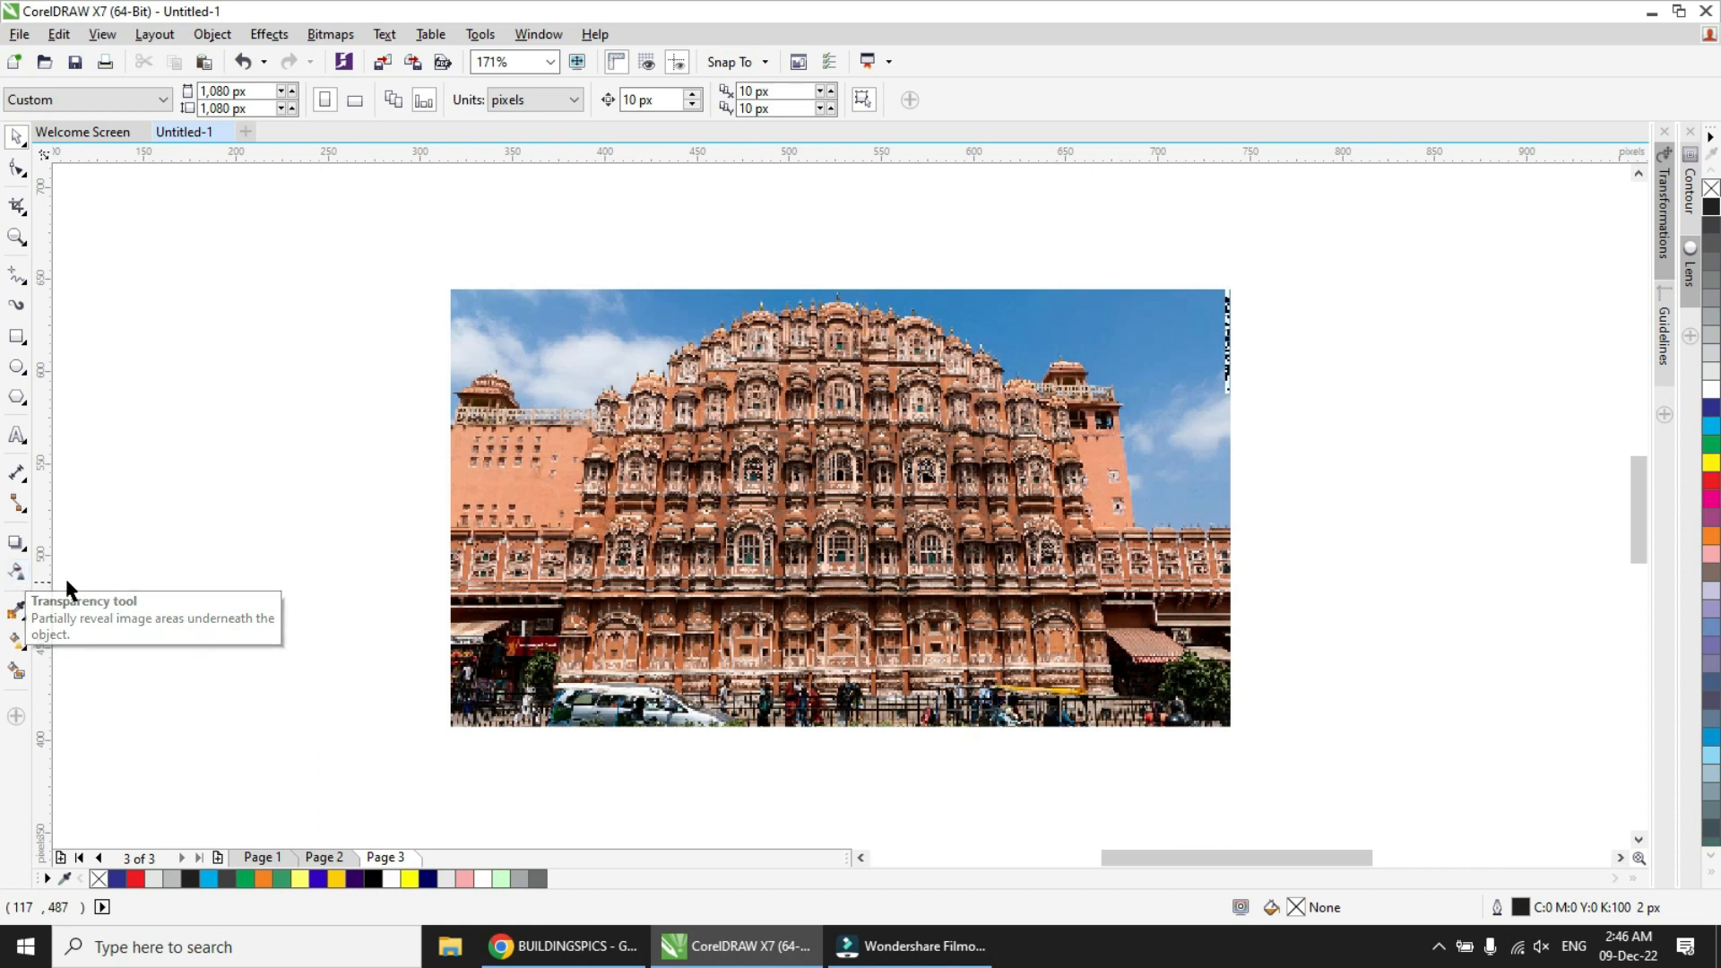
{"action": "left_click", "coordinate": [18, 574]}
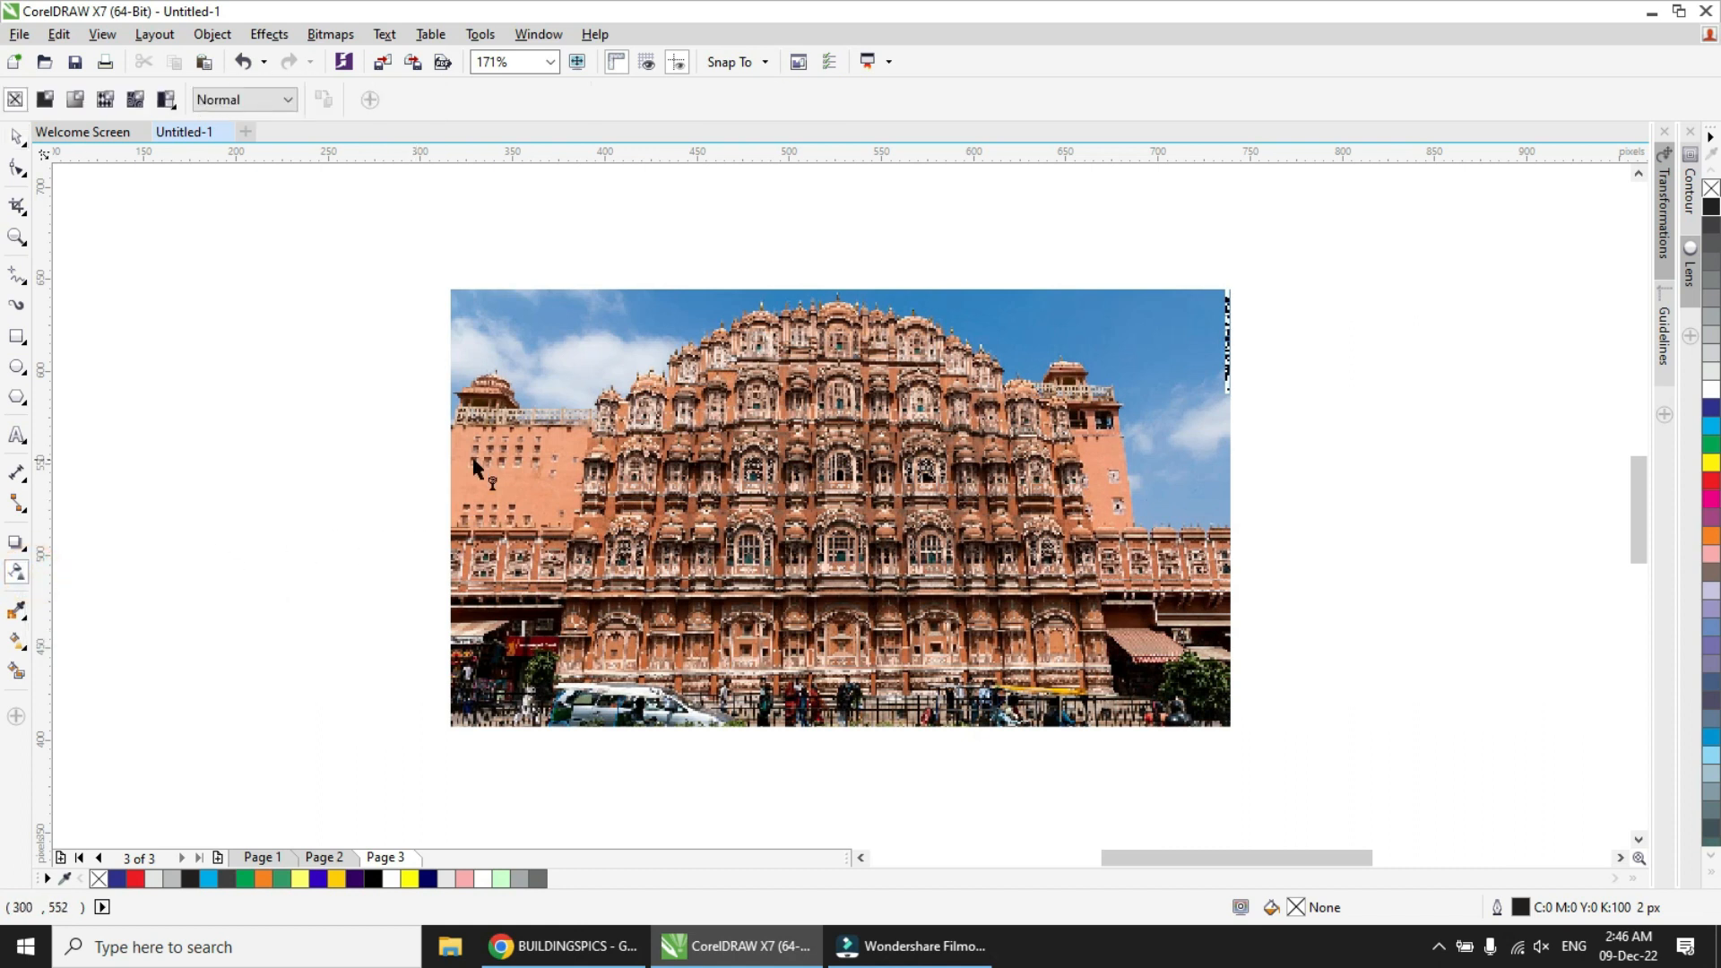
{"action": "left_click", "coordinate": [1226, 500]}
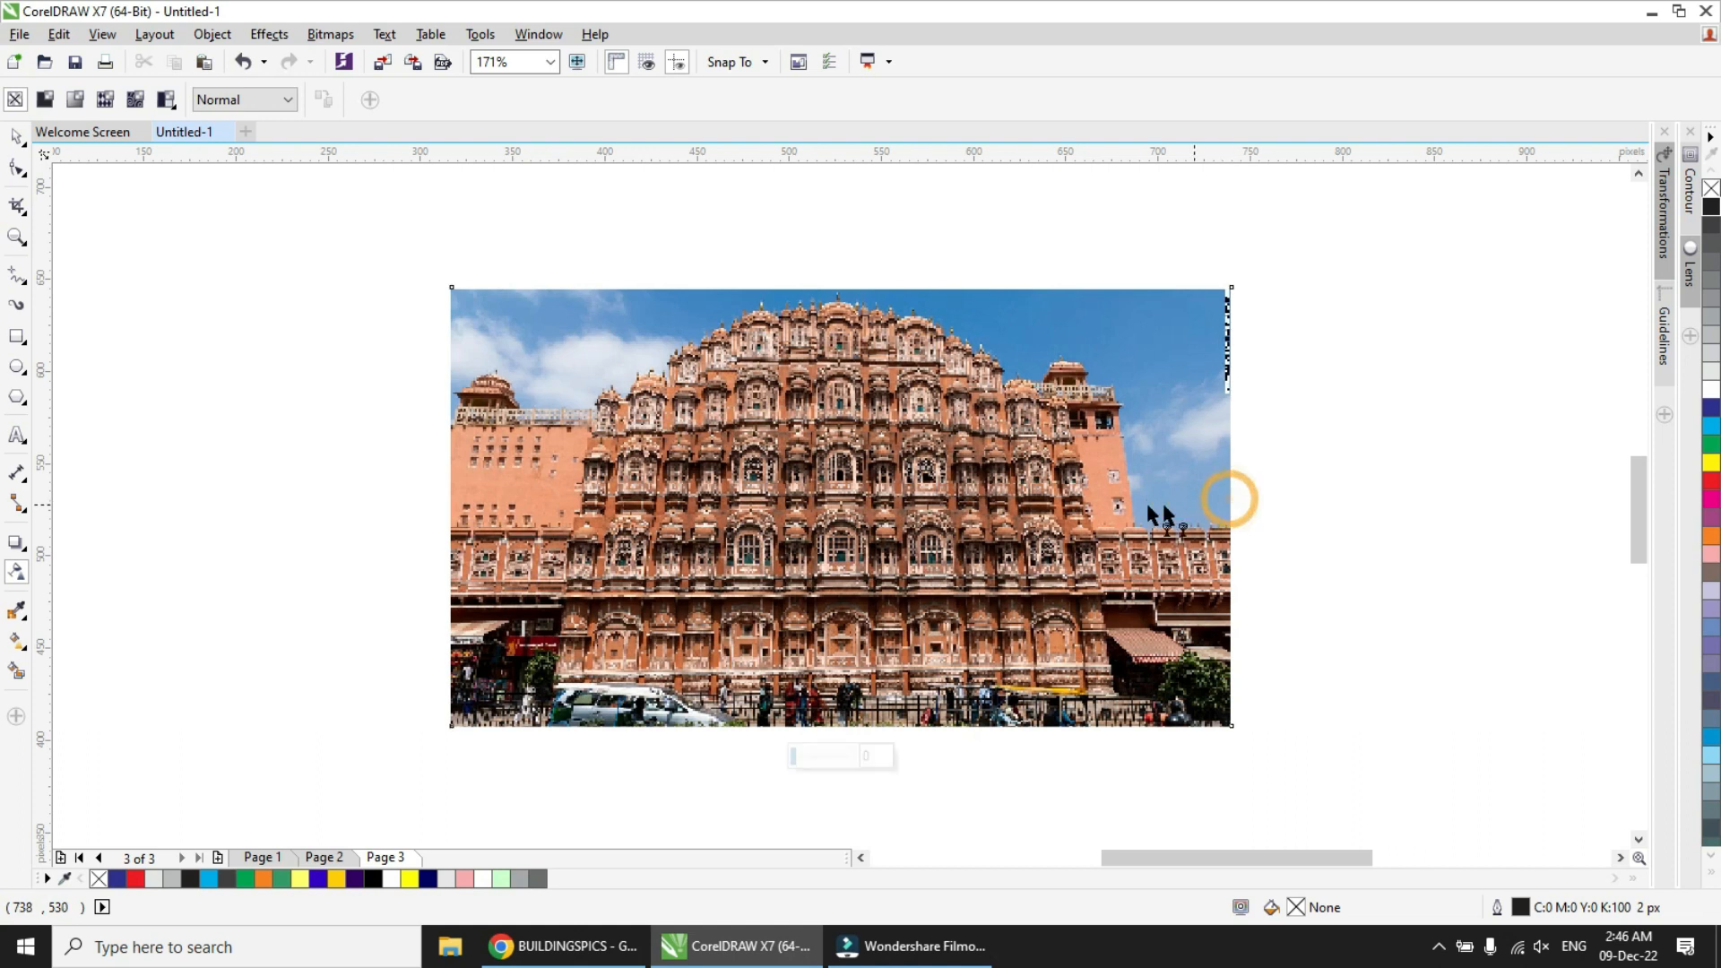
{"action": "left_click", "coordinate": [682, 463]}
{"action": "left_click_drag", "start_coordinate": [681, 462], "coordinate": [1231, 460]}
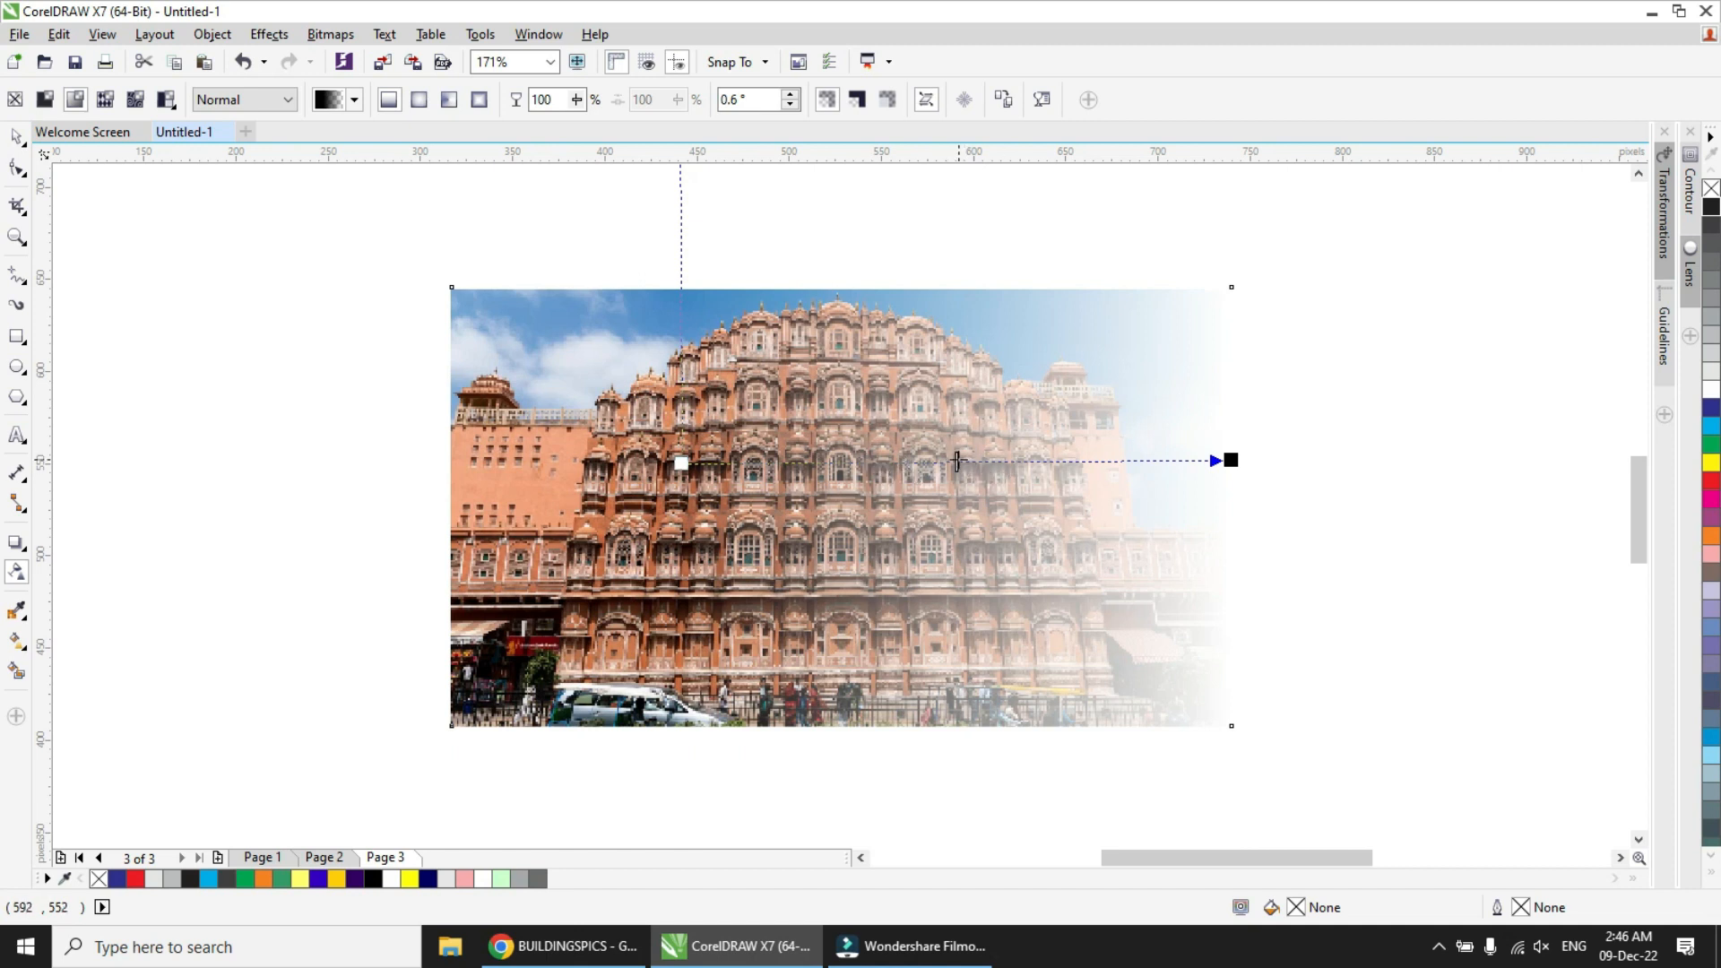
- Slide the transparency's midpoint toward the faded end, back toward the start, and return it near the middle
{"action": "left_click_drag", "start_coordinate": [956, 461], "coordinate": [1141, 461]}
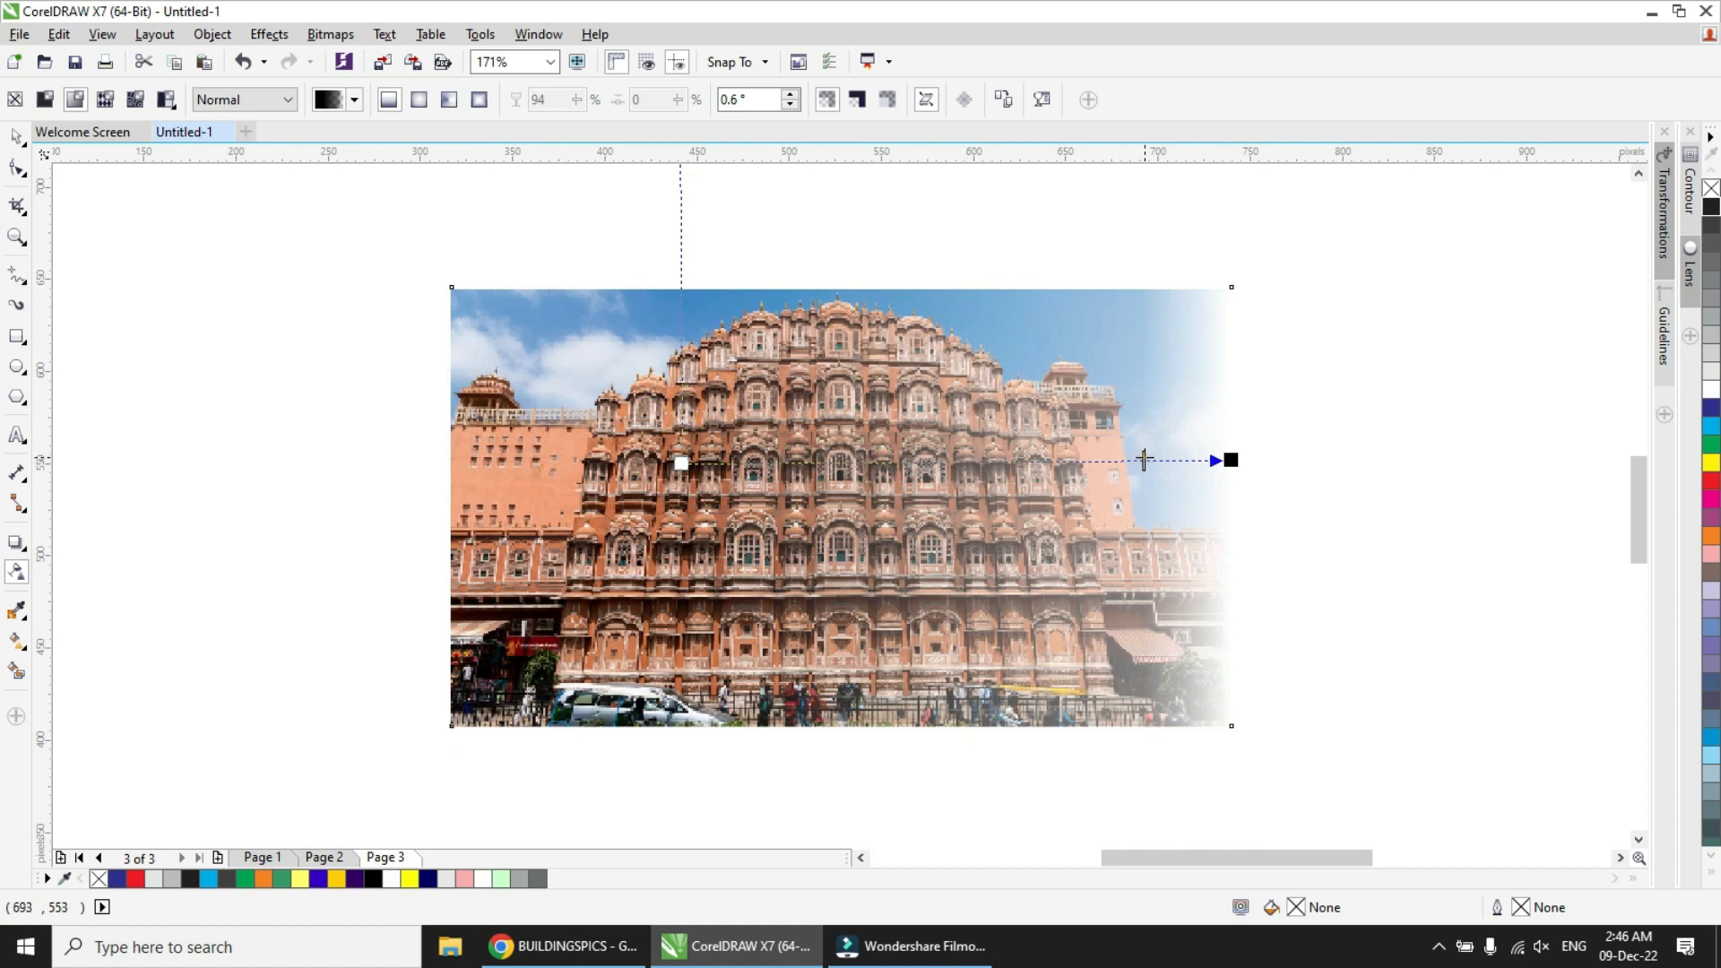
{"action": "left_click_drag", "start_coordinate": [750, 442], "coordinate": [751, 442]}
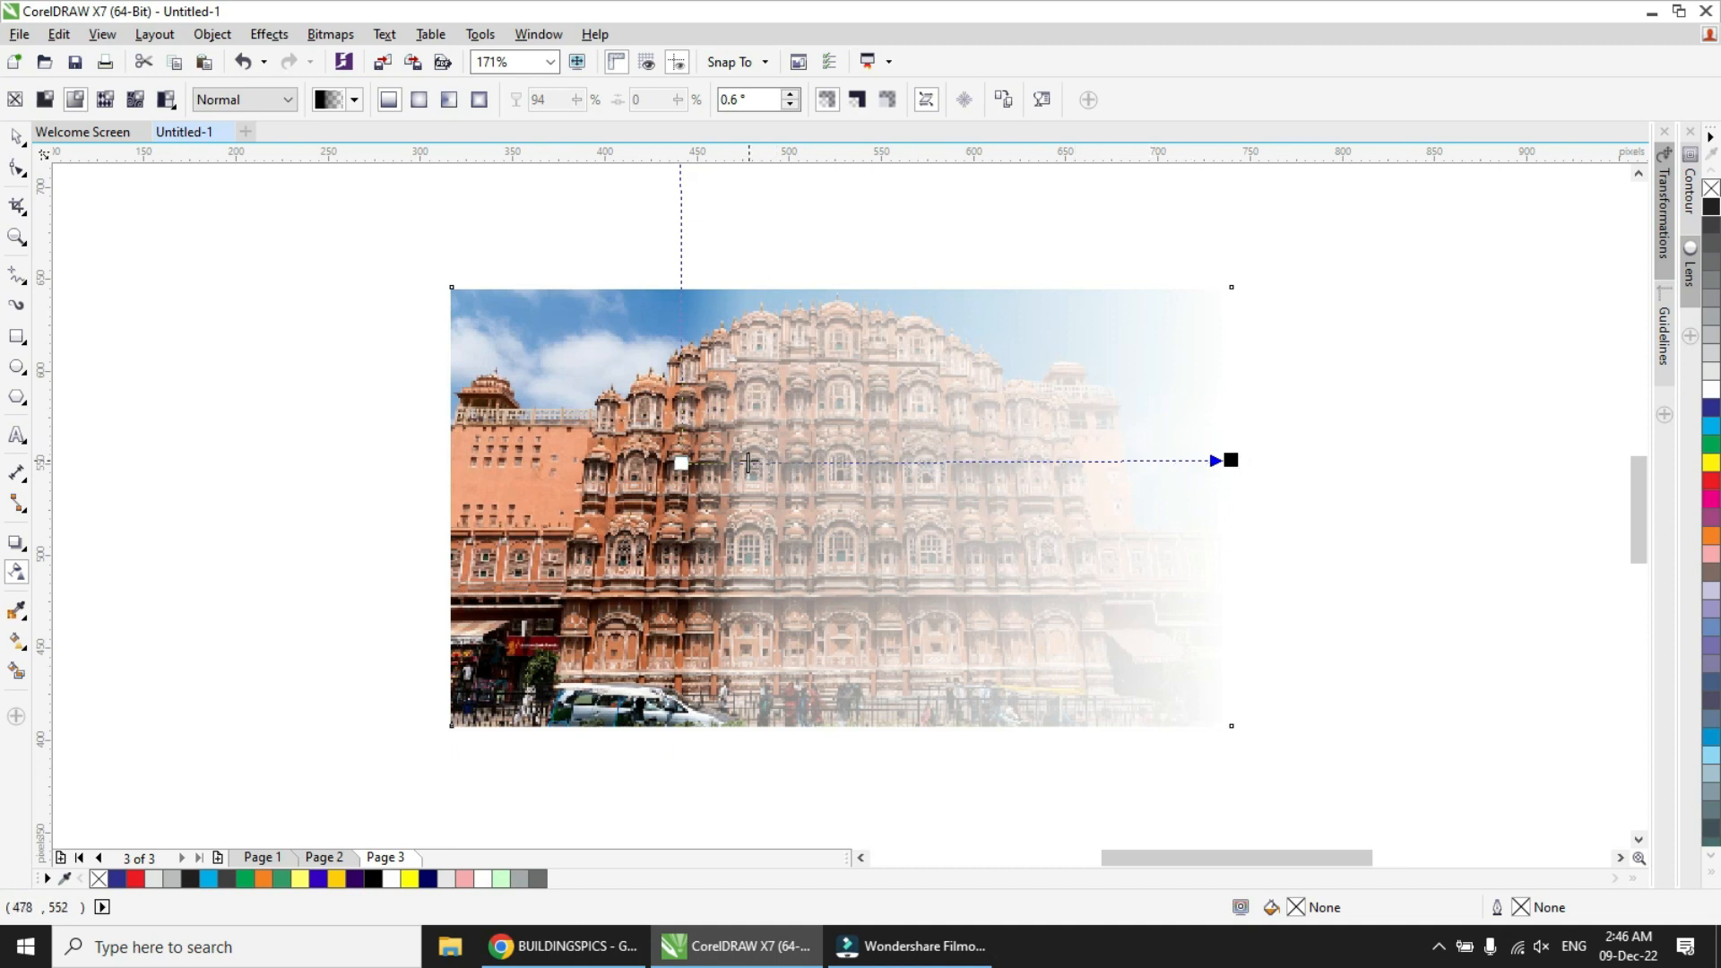
{"action": "left_click_drag", "start_coordinate": [969, 462], "coordinate": [969, 462]}
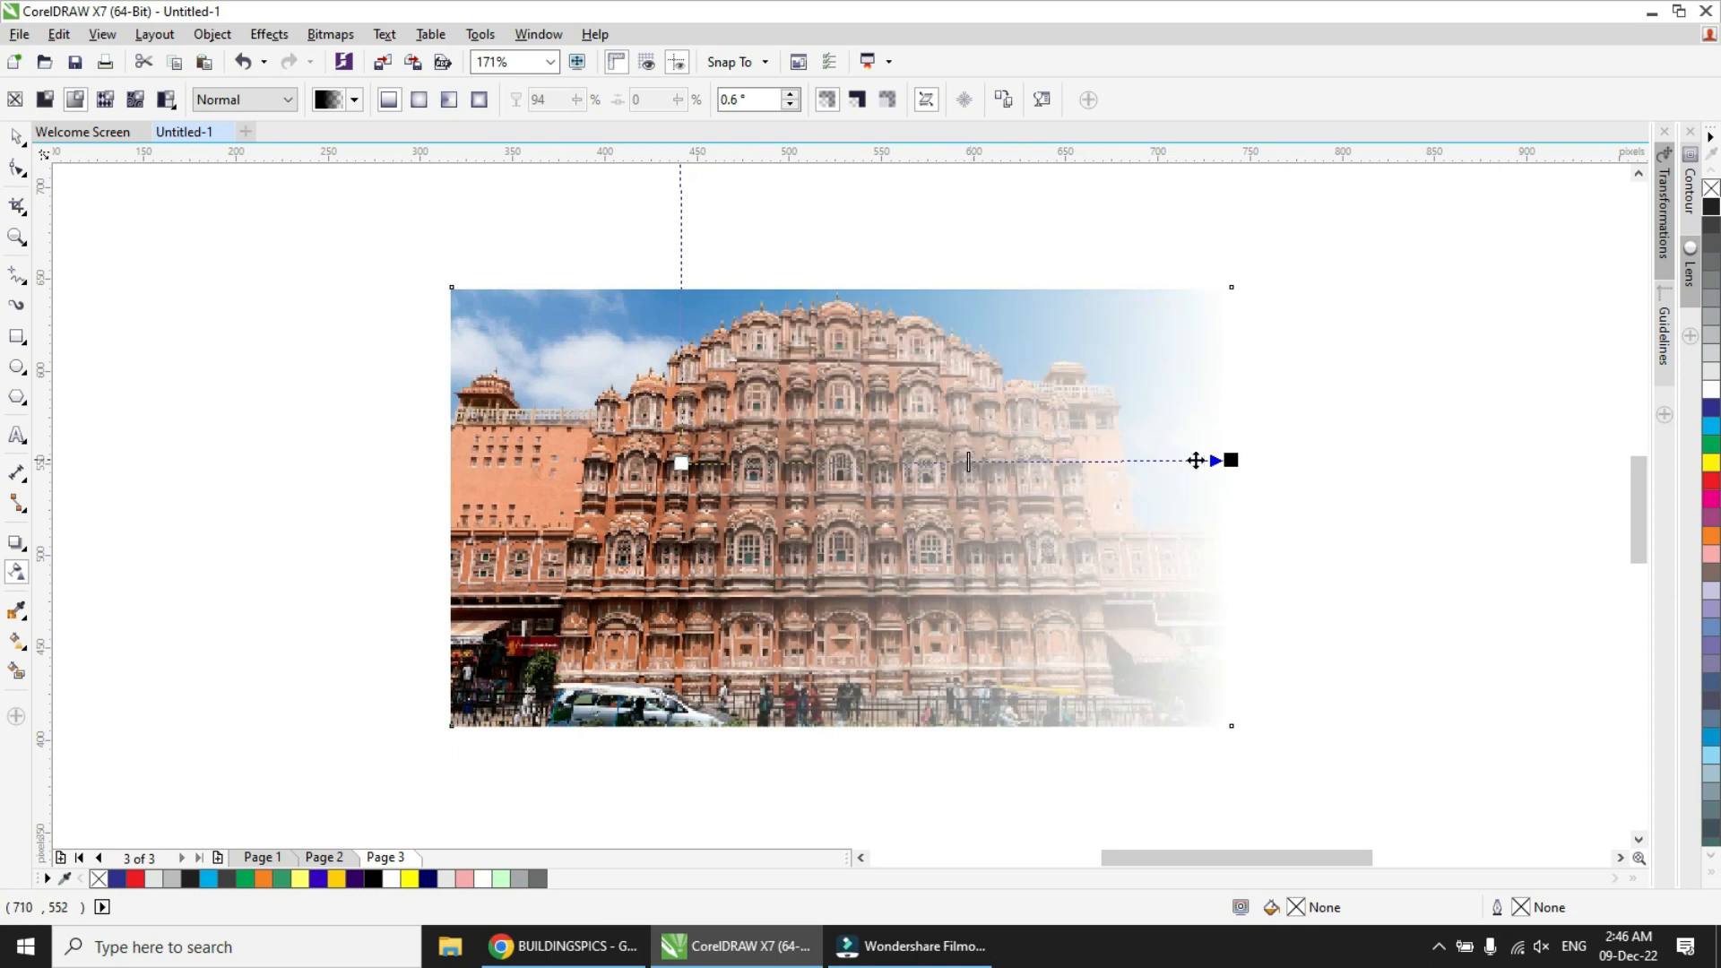
- Try different transparency lengths and midpoints on the palace photo, ending with a short fade that finishes before its right edge
{"action": "left_click_drag", "start_coordinate": [1231, 460], "coordinate": [1583, 453]}
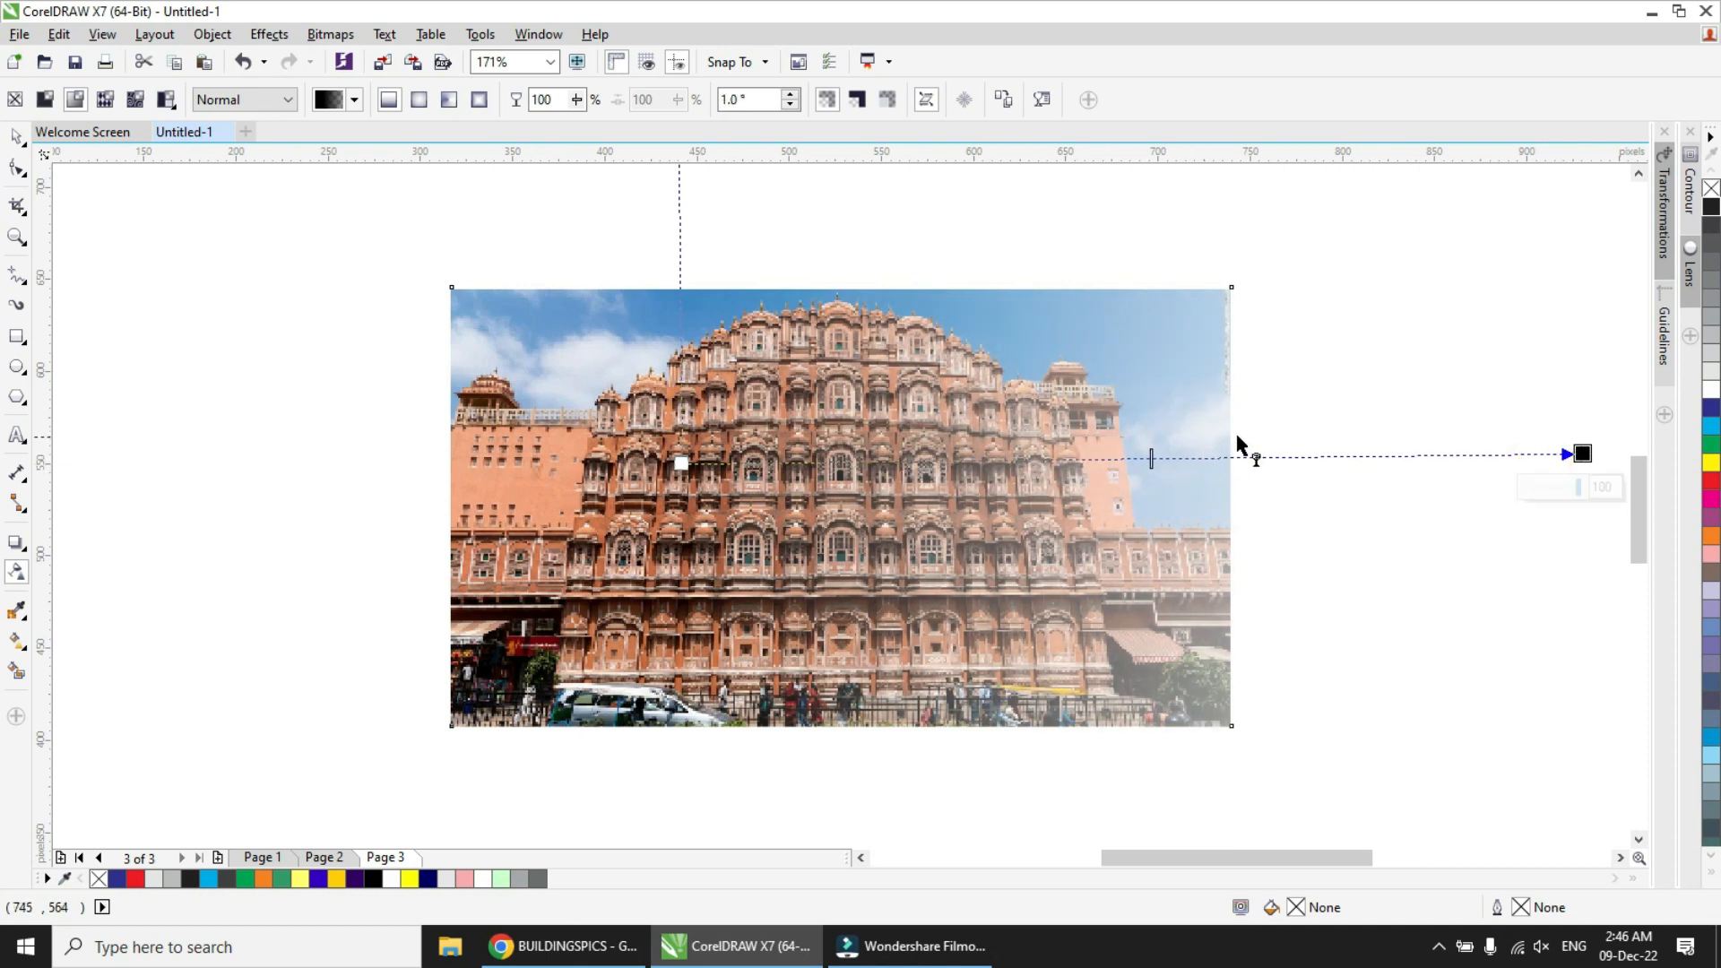
{"action": "left_click_drag", "start_coordinate": [1583, 454], "coordinate": [1154, 458]}
{"action": "mouse_move", "coordinate": [927, 460]}
{"action": "left_mouse_down"}
{"action": "mouse_move", "coordinate": [819, 464]}
{"action": "mouse_move", "coordinate": [943, 464]}
{"action": "left_mouse_up"}
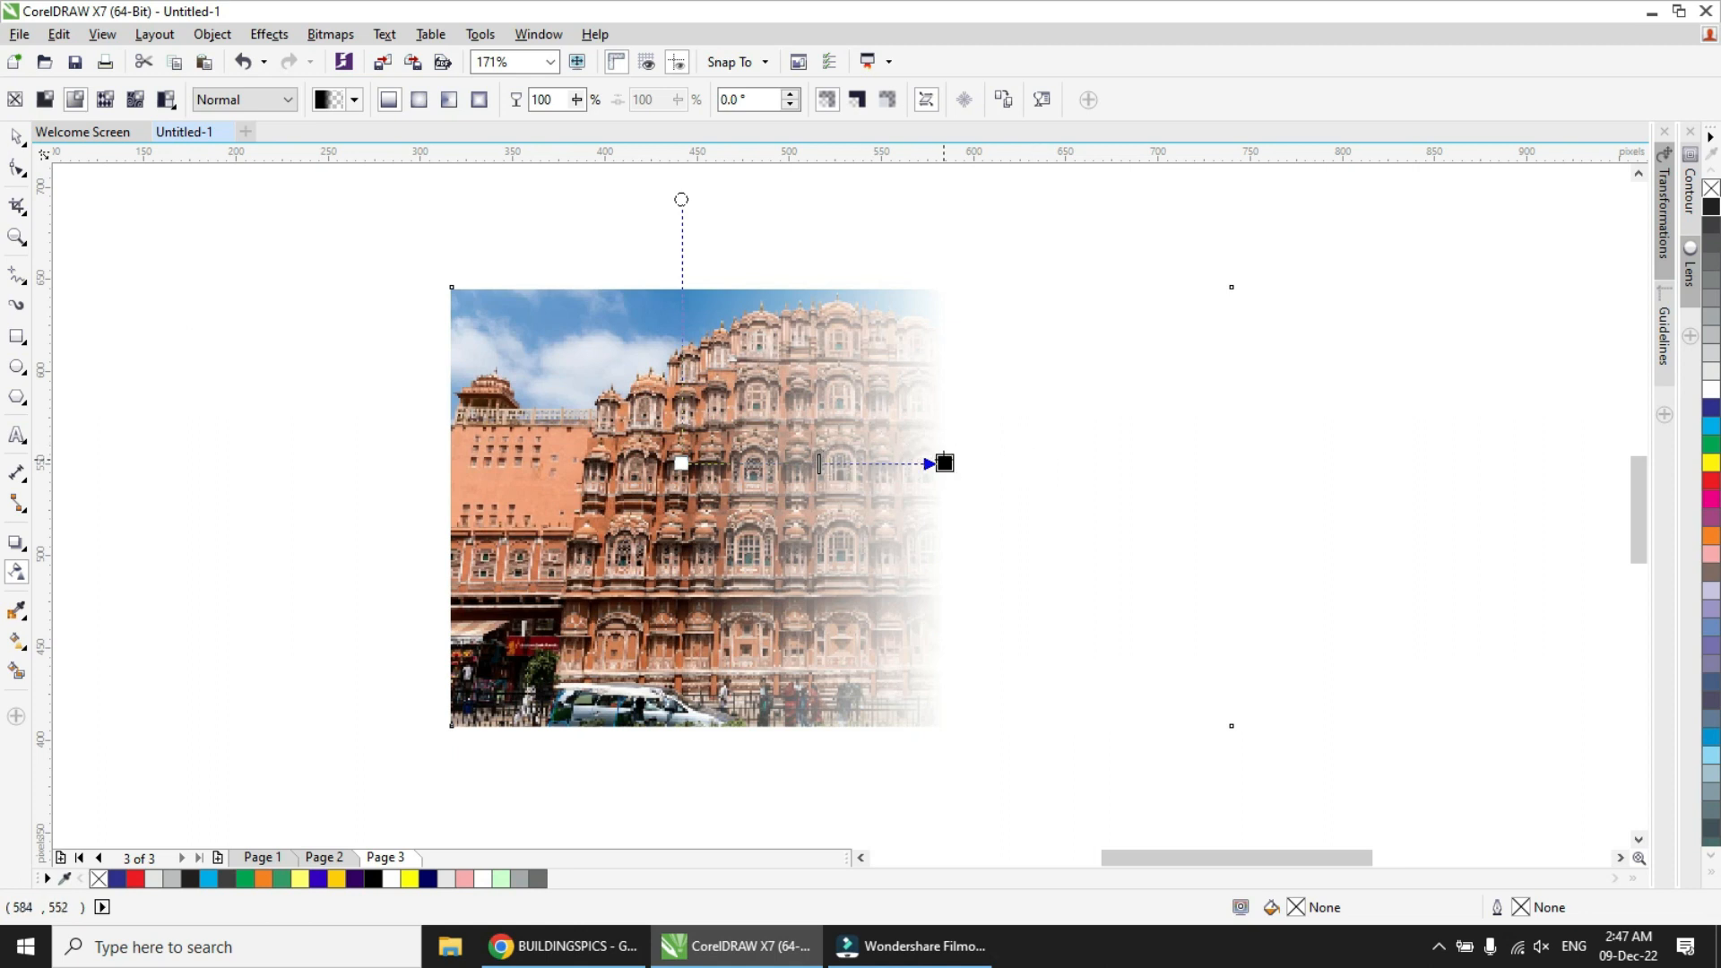
{"action": "left_click_drag", "start_coordinate": [819, 463], "coordinate": [1123, 460]}
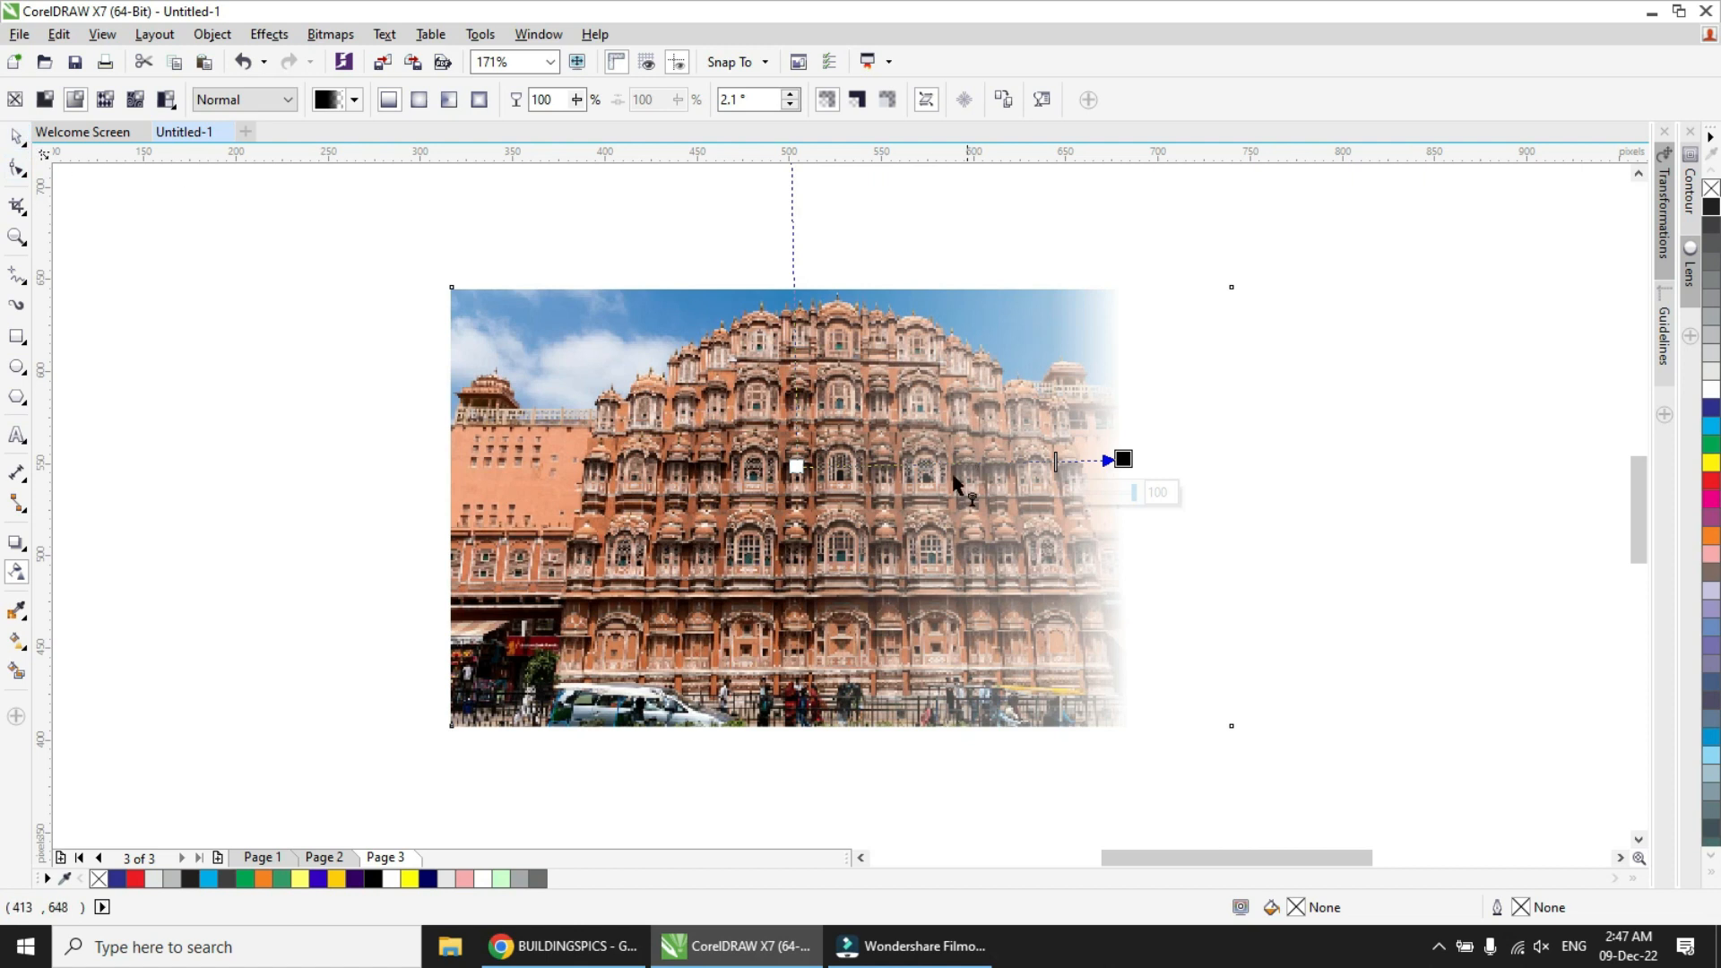
{"action": "left_click_drag", "start_coordinate": [1124, 459], "coordinate": [1090, 465]}
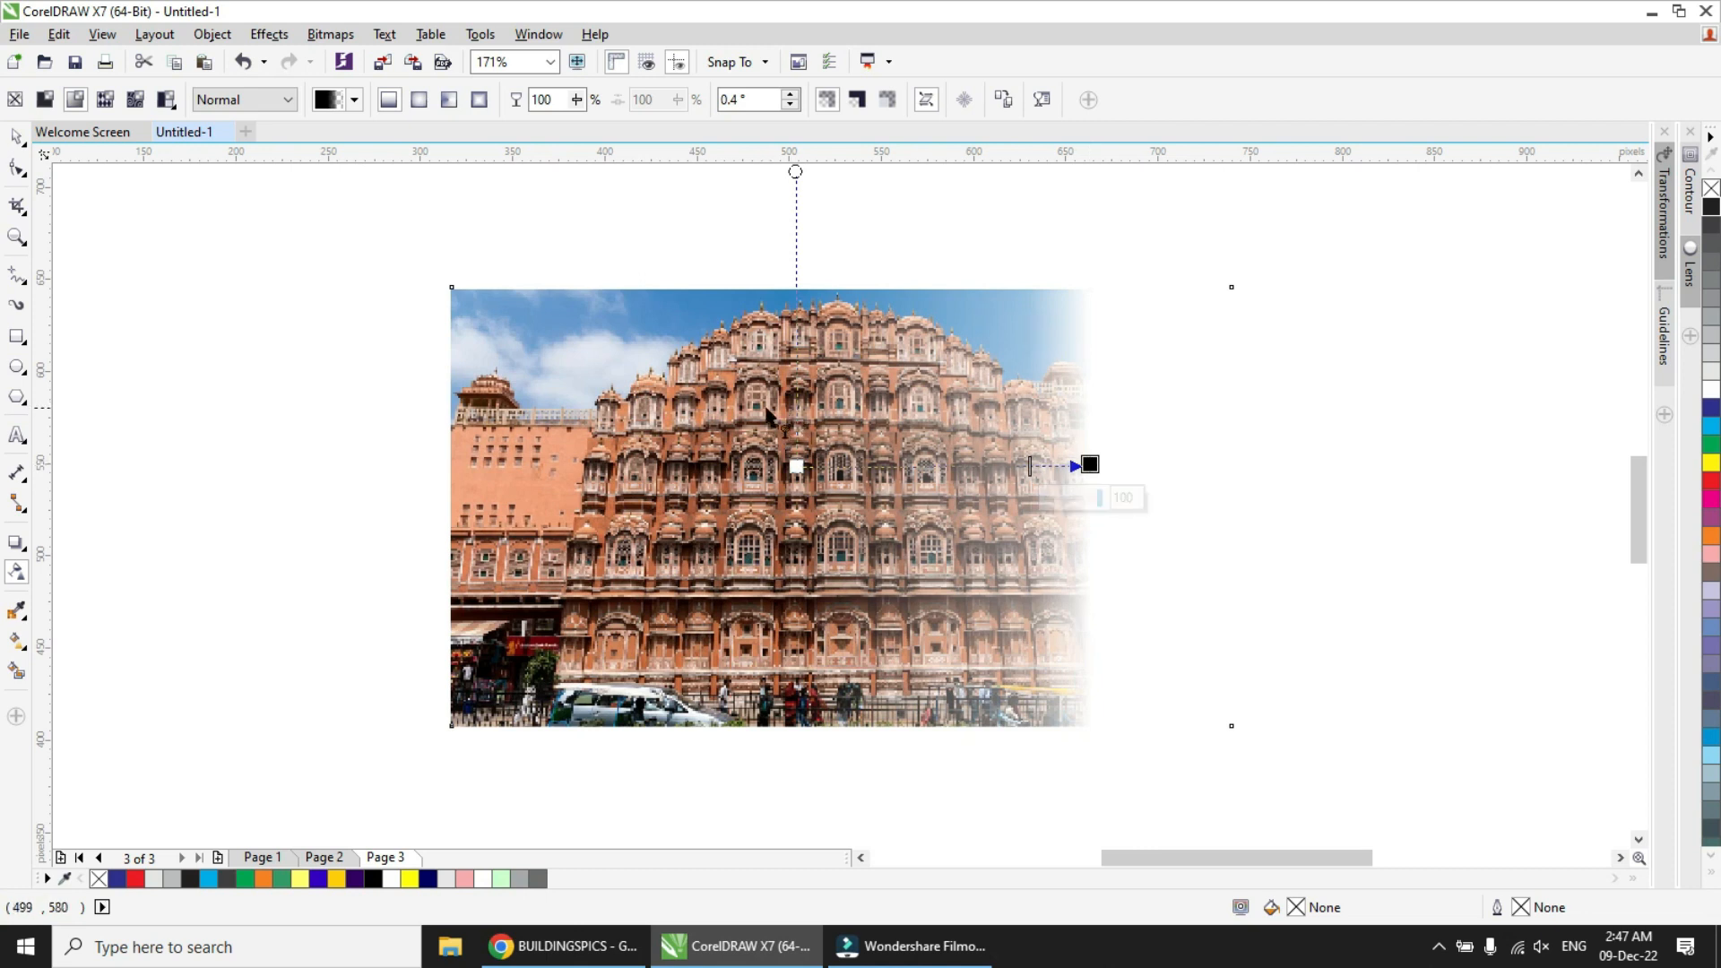
- Convert the faded palace photo to a 300 dpi CMYK Color (32-bit) bitmap with anti-aliasing and transparent background
{"action": "left_click", "coordinate": [16, 136]}
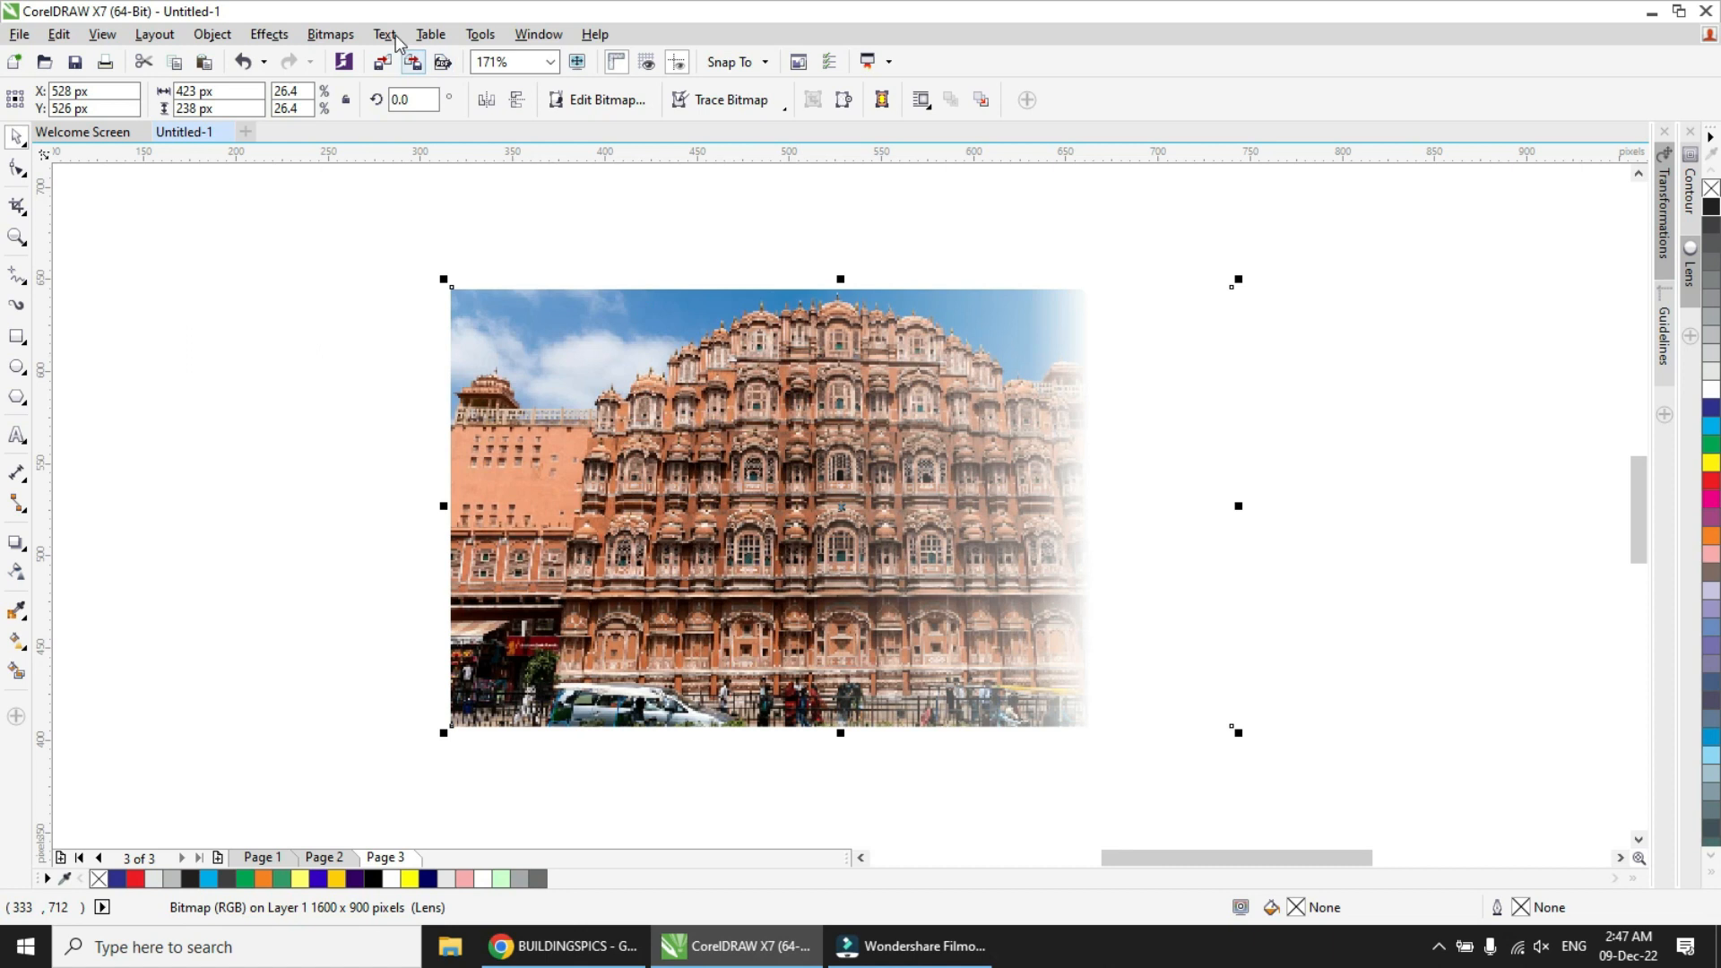
{"action": "left_click", "coordinate": [336, 34]}
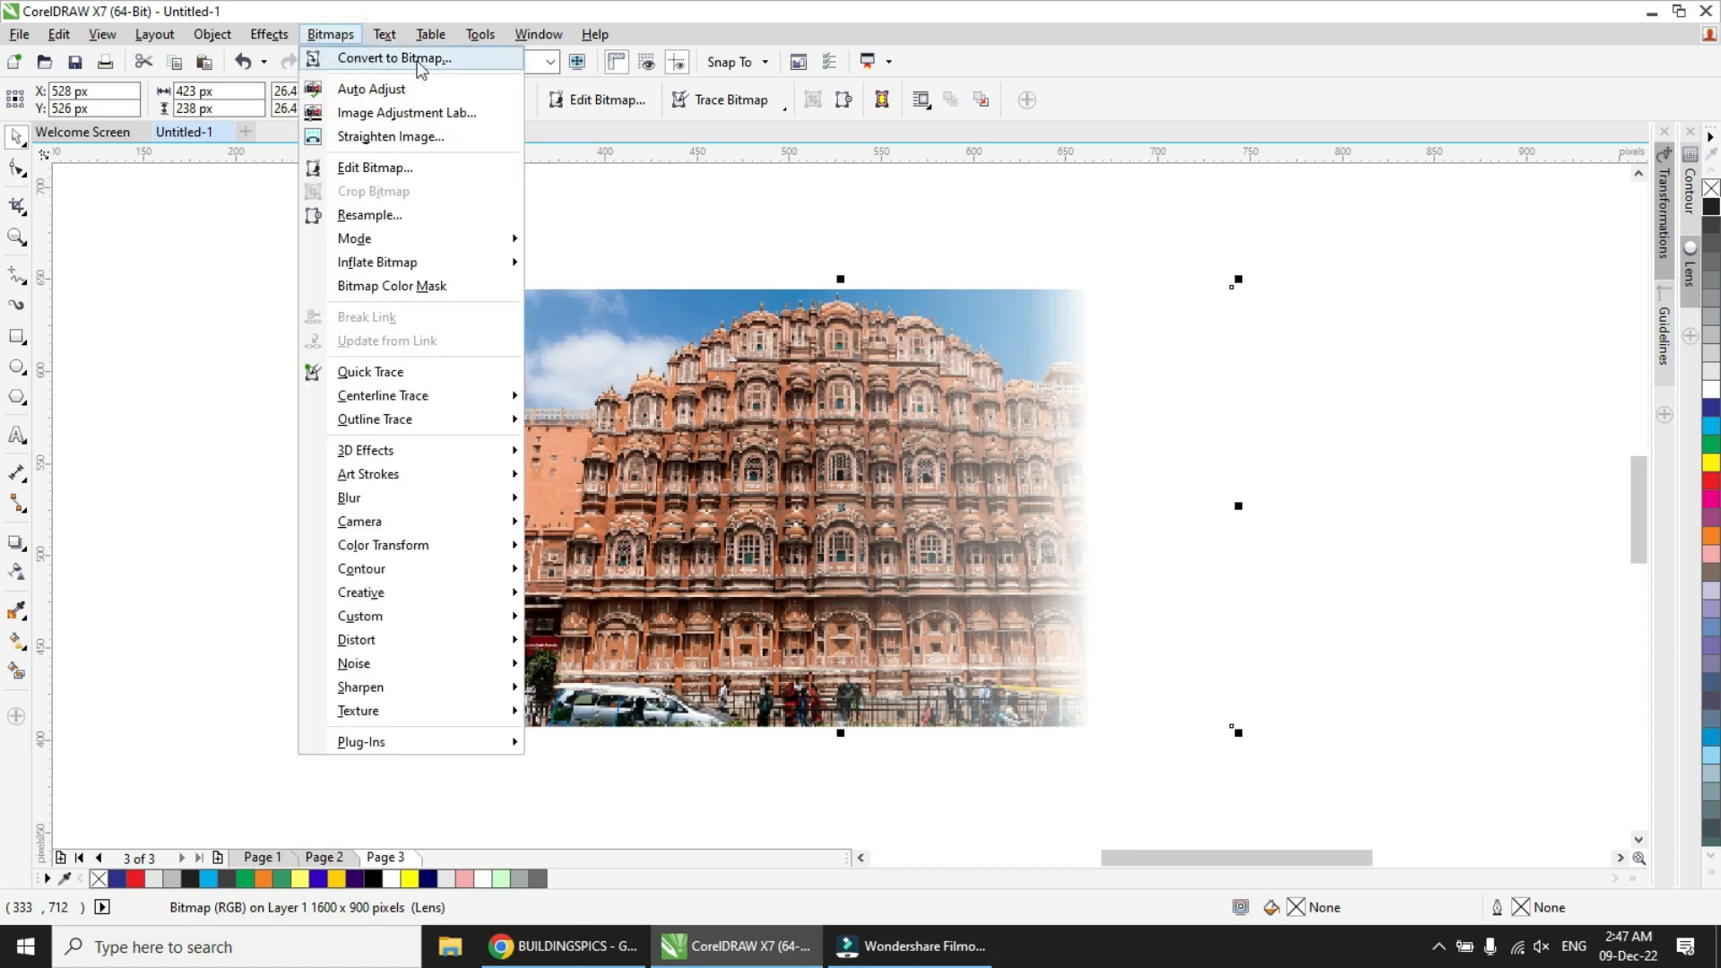
{"action": "left_click", "coordinate": [383, 61]}
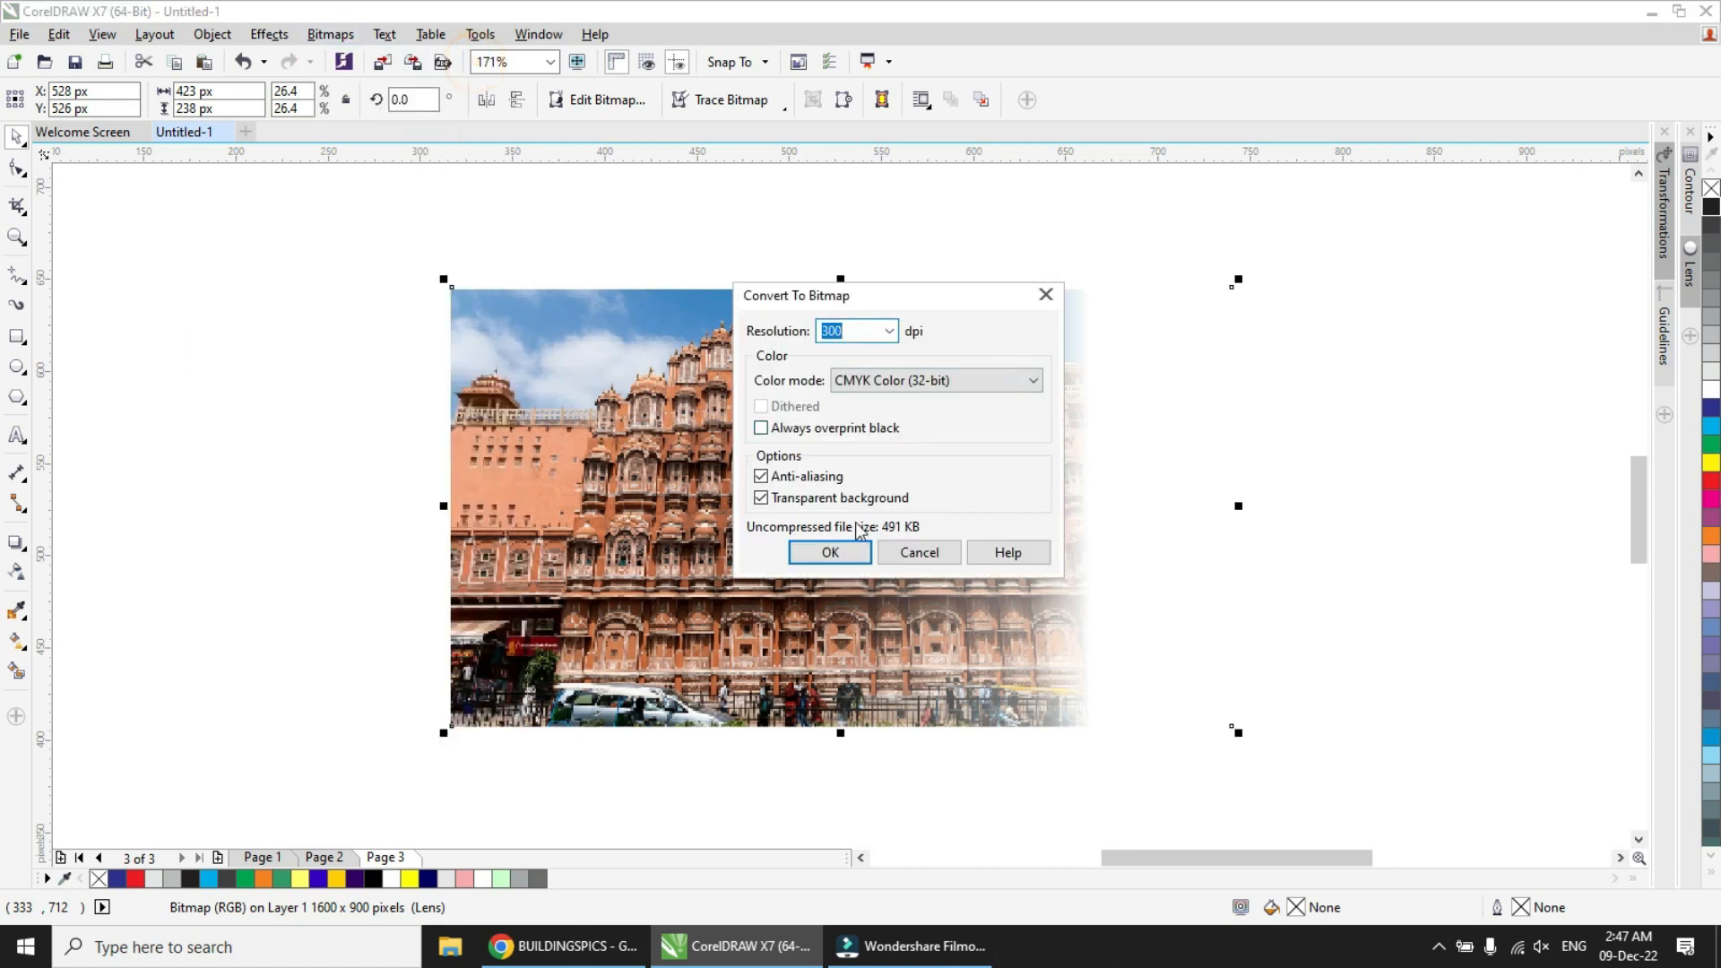
{"action": "left_click", "coordinate": [842, 550]}
- Move the converted palace bitmap aside and back to about X 543 px, Y 531 px
{"action": "left_click", "coordinate": [1258, 465]}
{"action": "left_click_drag", "start_coordinate": [1066, 433], "coordinate": [1269, 432]}
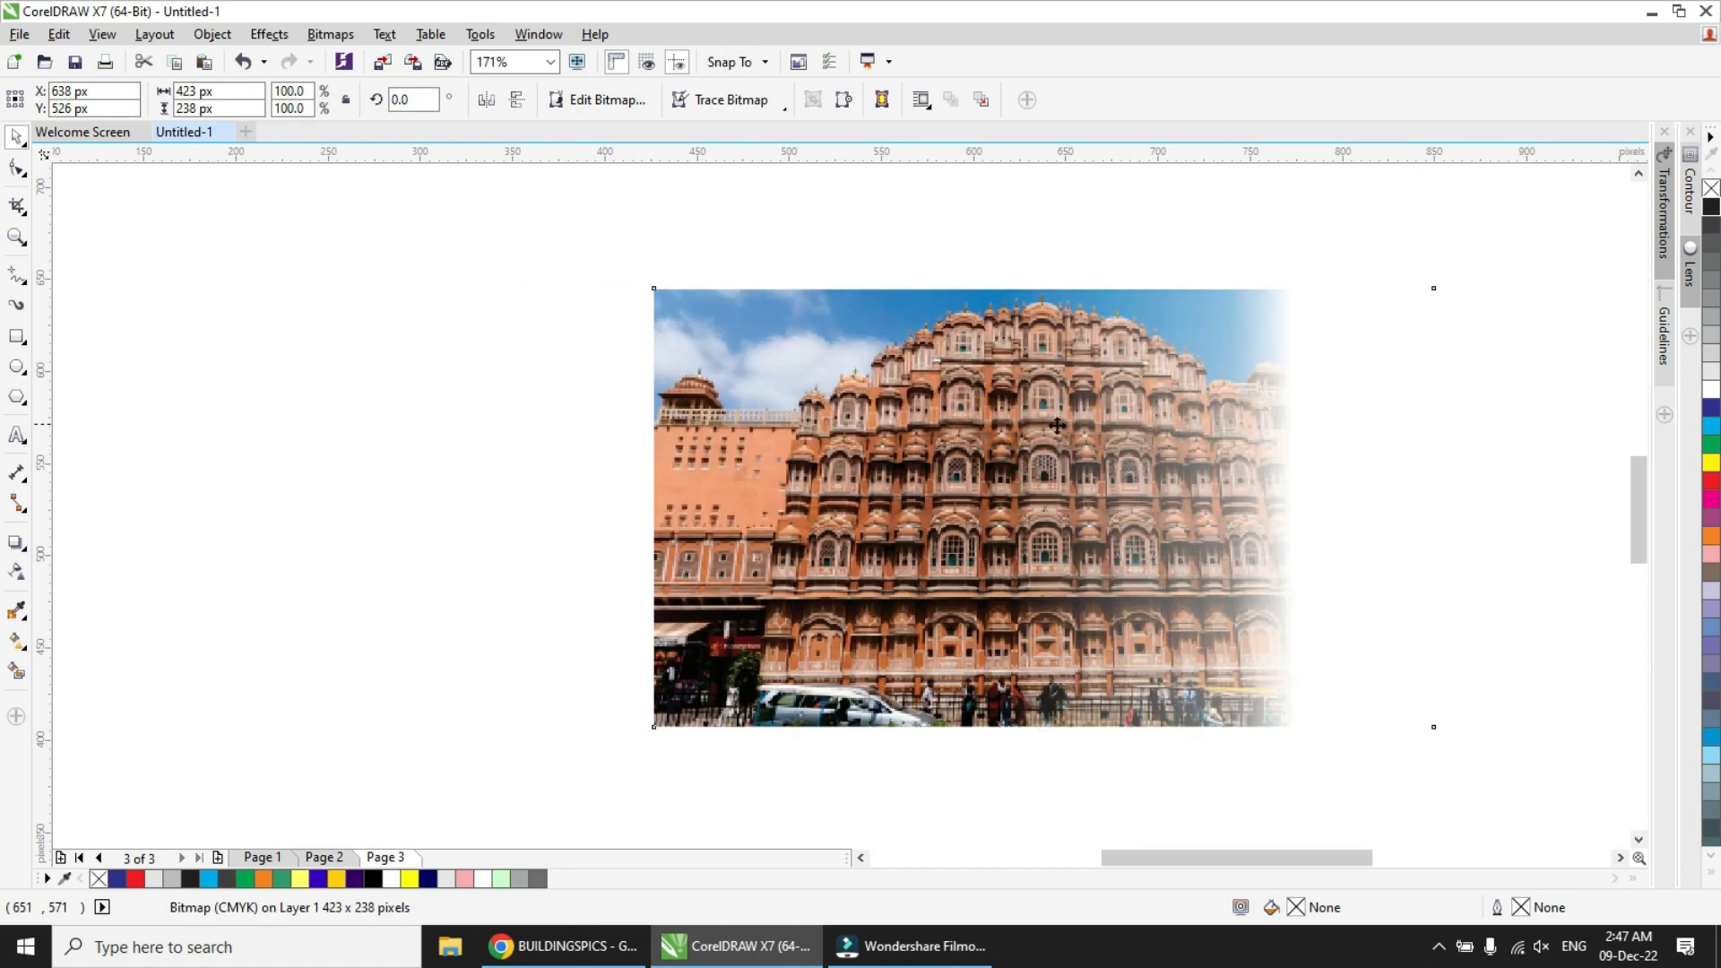
{"action": "left_click_drag", "start_coordinate": [1068, 423], "coordinate": [891, 414]}
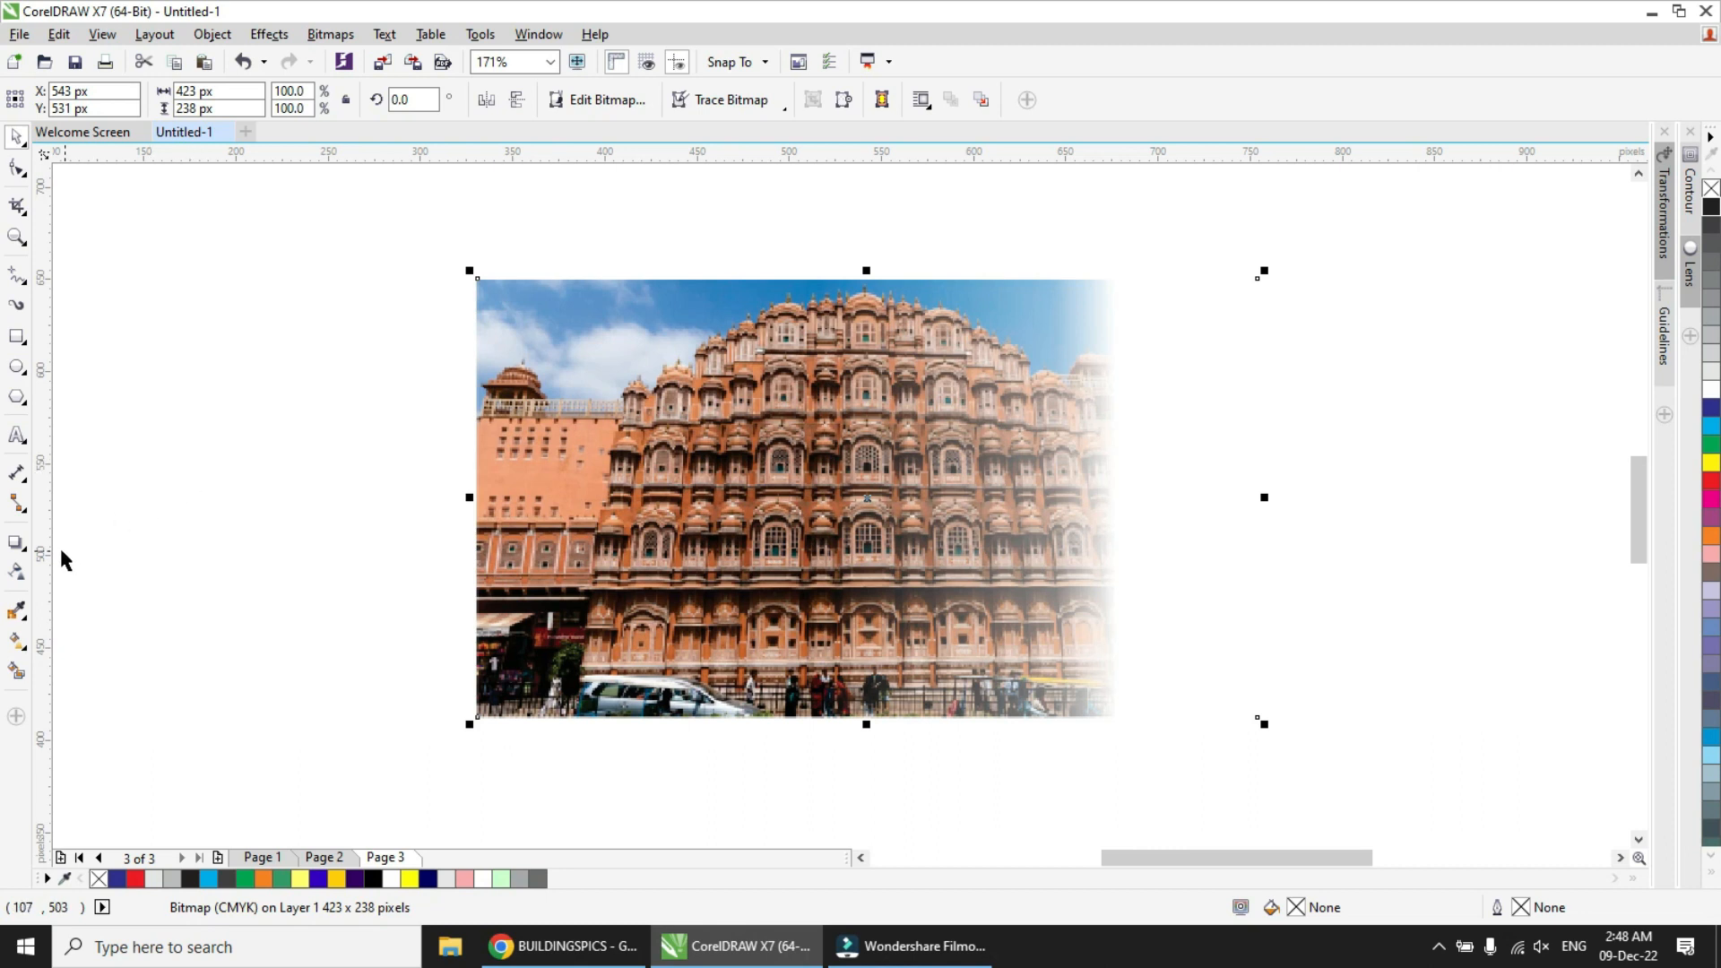
- Apply a second linear transparency to the palace bitmap, fading from just right of its centre toward its left side
{"action": "left_click", "coordinate": [24, 576]}
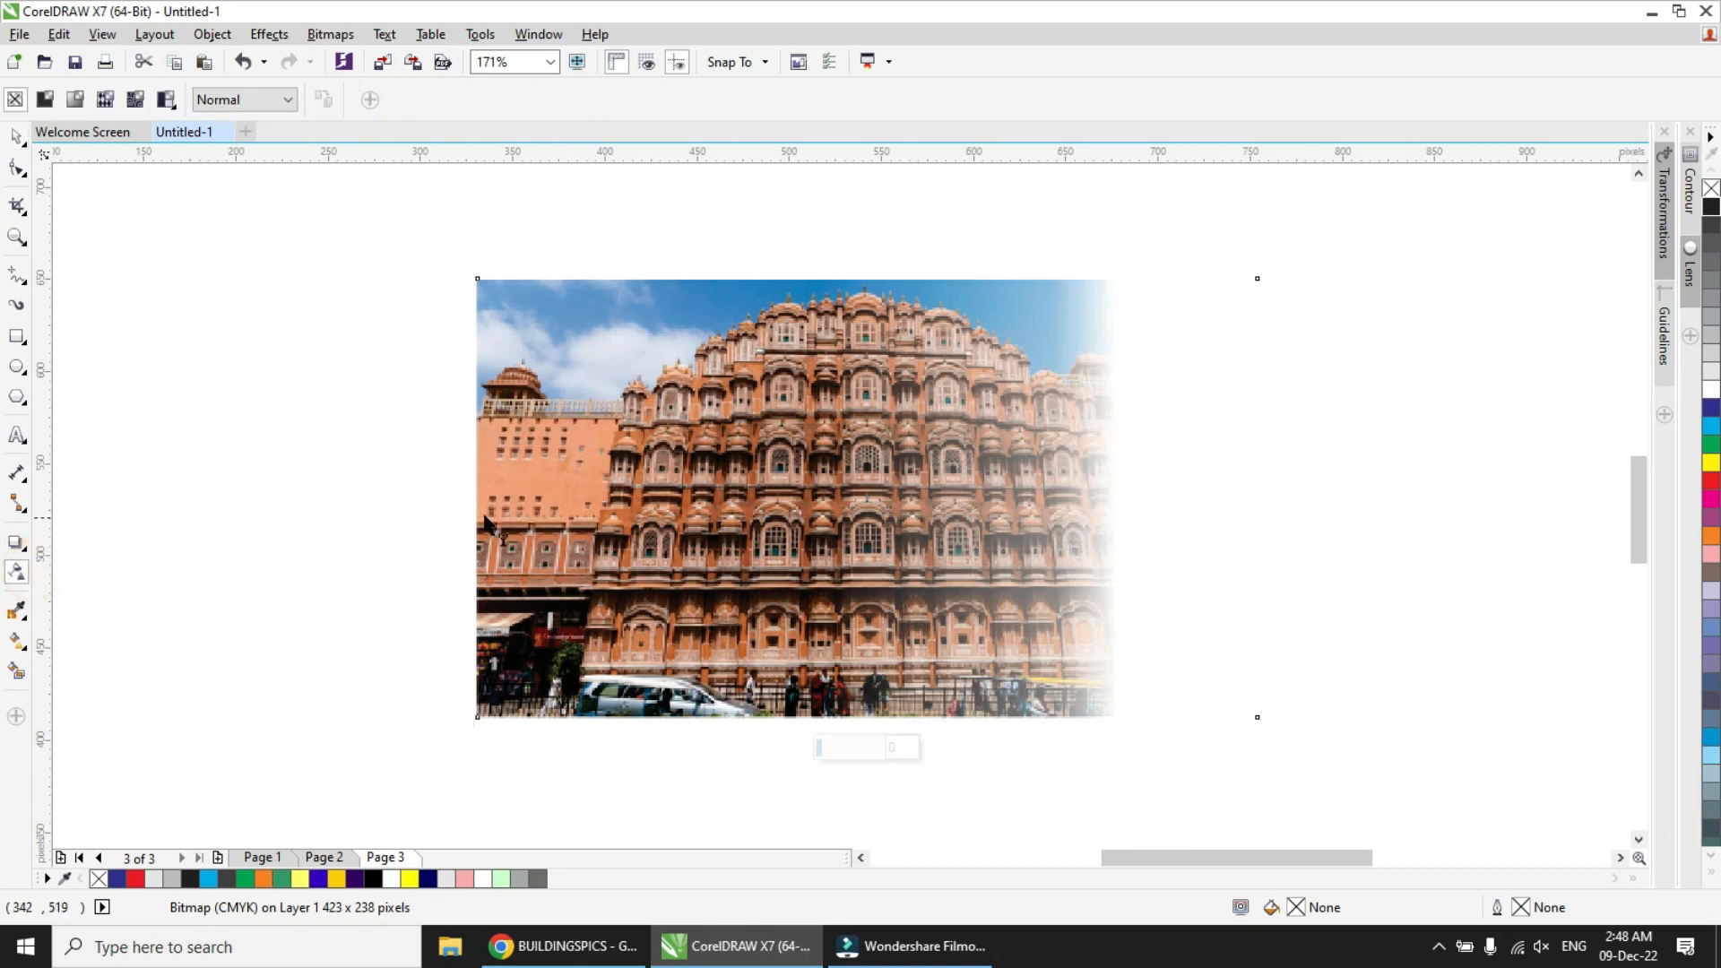
{"action": "left_click_drag", "start_coordinate": [459, 509], "coordinate": [134, 506]}
{"action": "left_click_drag", "start_coordinate": [457, 510], "coordinate": [903, 498]}
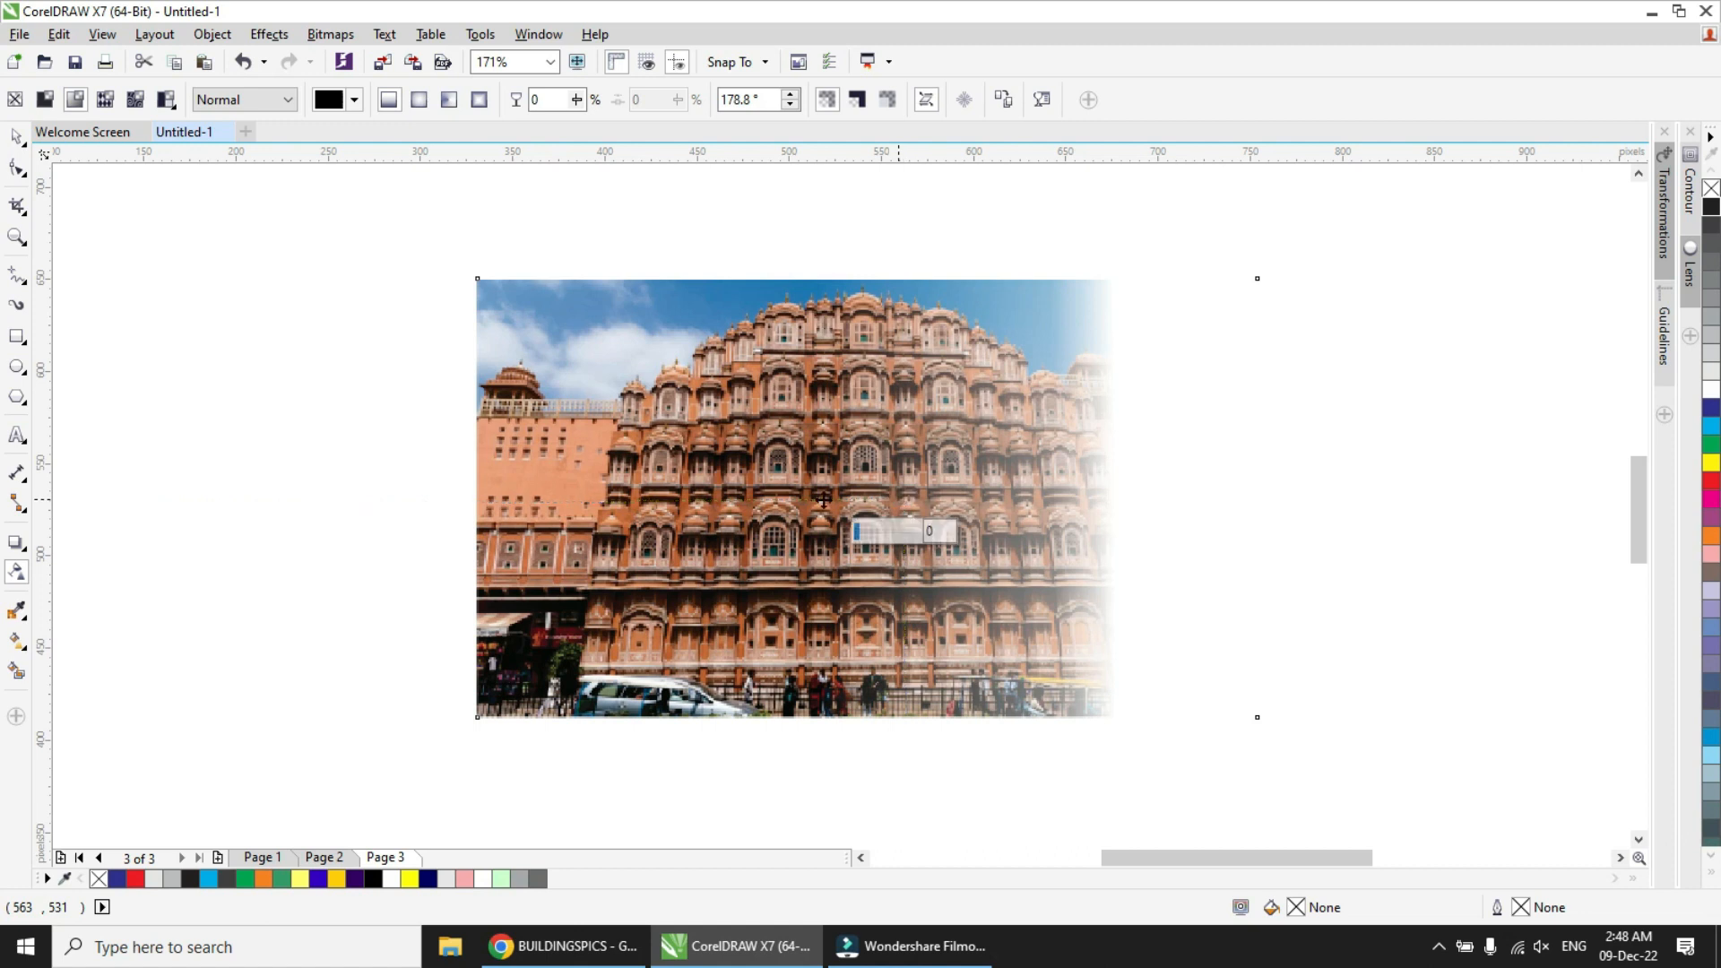
{"action": "left_click_drag", "start_coordinate": [133, 504], "coordinate": [580, 492]}
{"action": "left_click", "coordinate": [17, 138]}
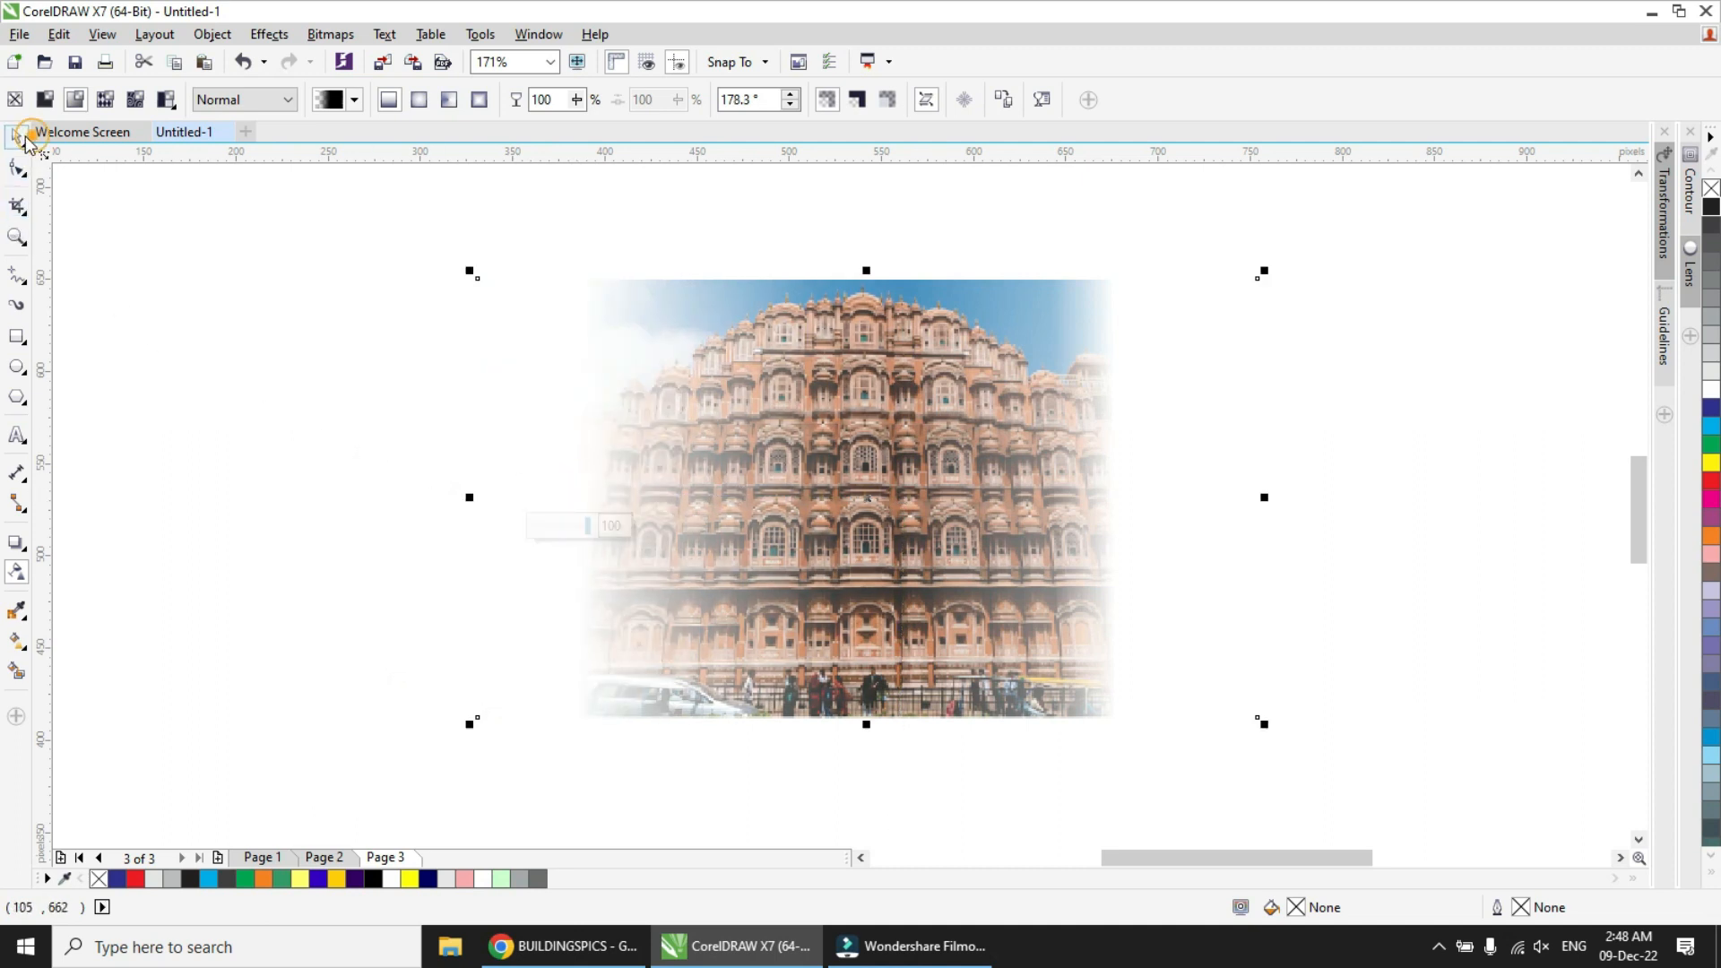
{"action": "left_click", "coordinate": [274, 277]}
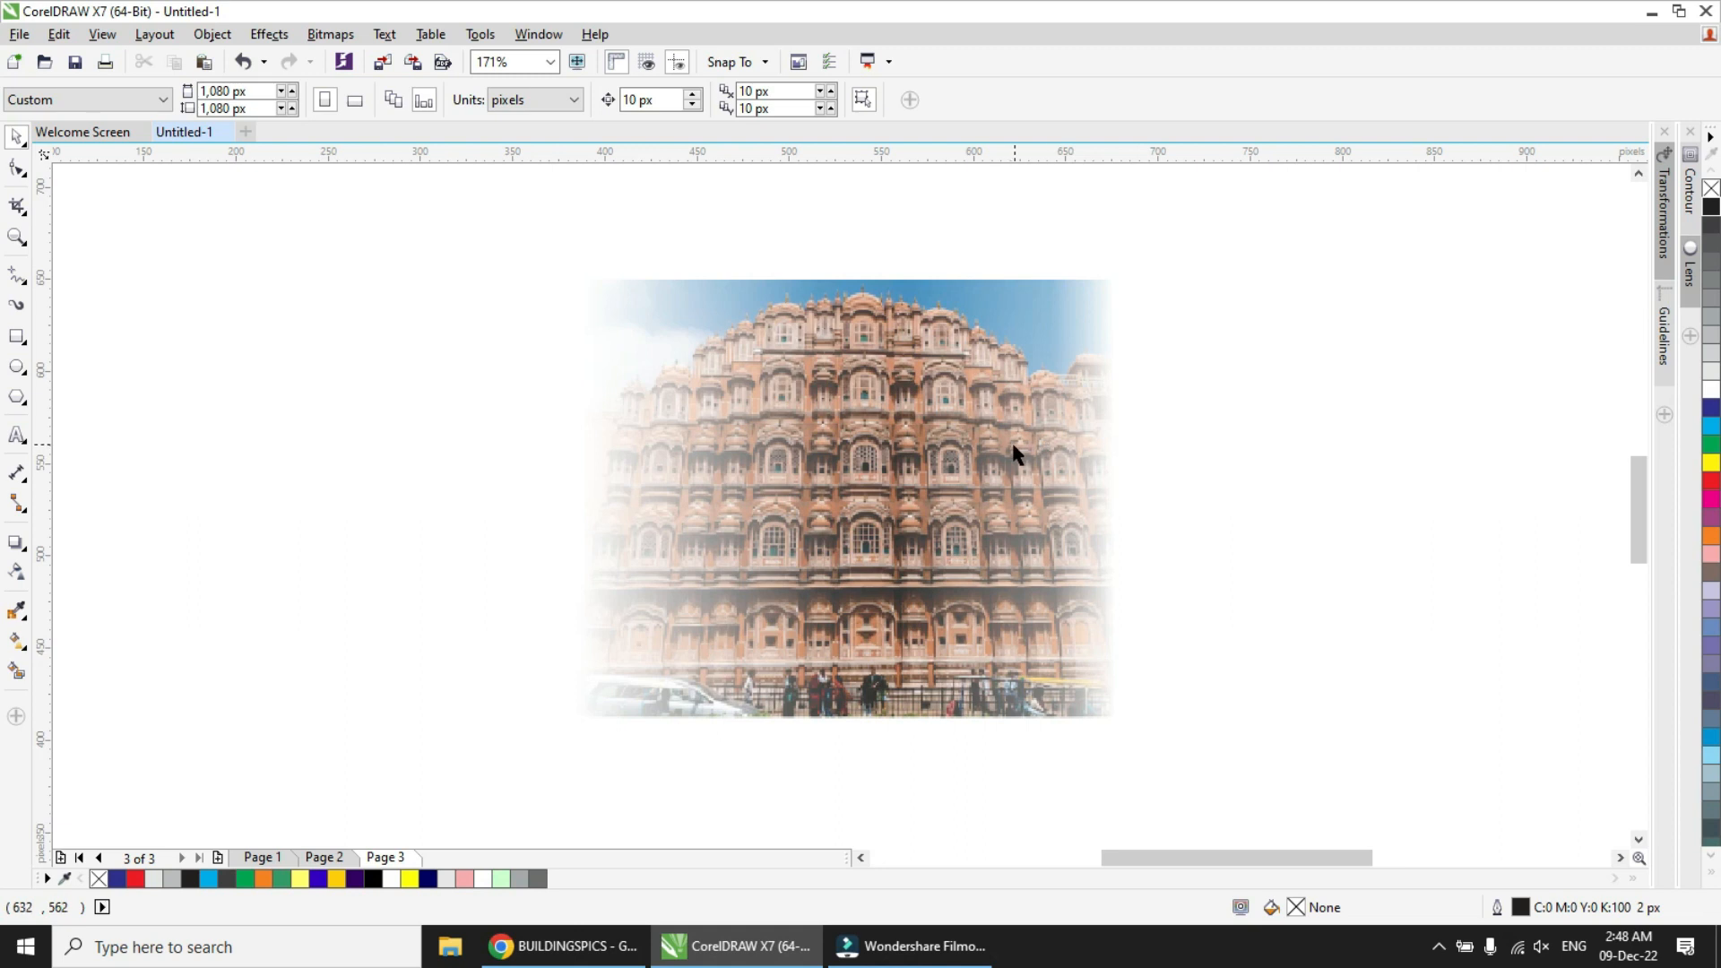
- Pull the left-side fade's end point slightly inward and move the palace bitmap to about X 554 px, Y 525 px
{"action": "left_click", "coordinate": [668, 456]}
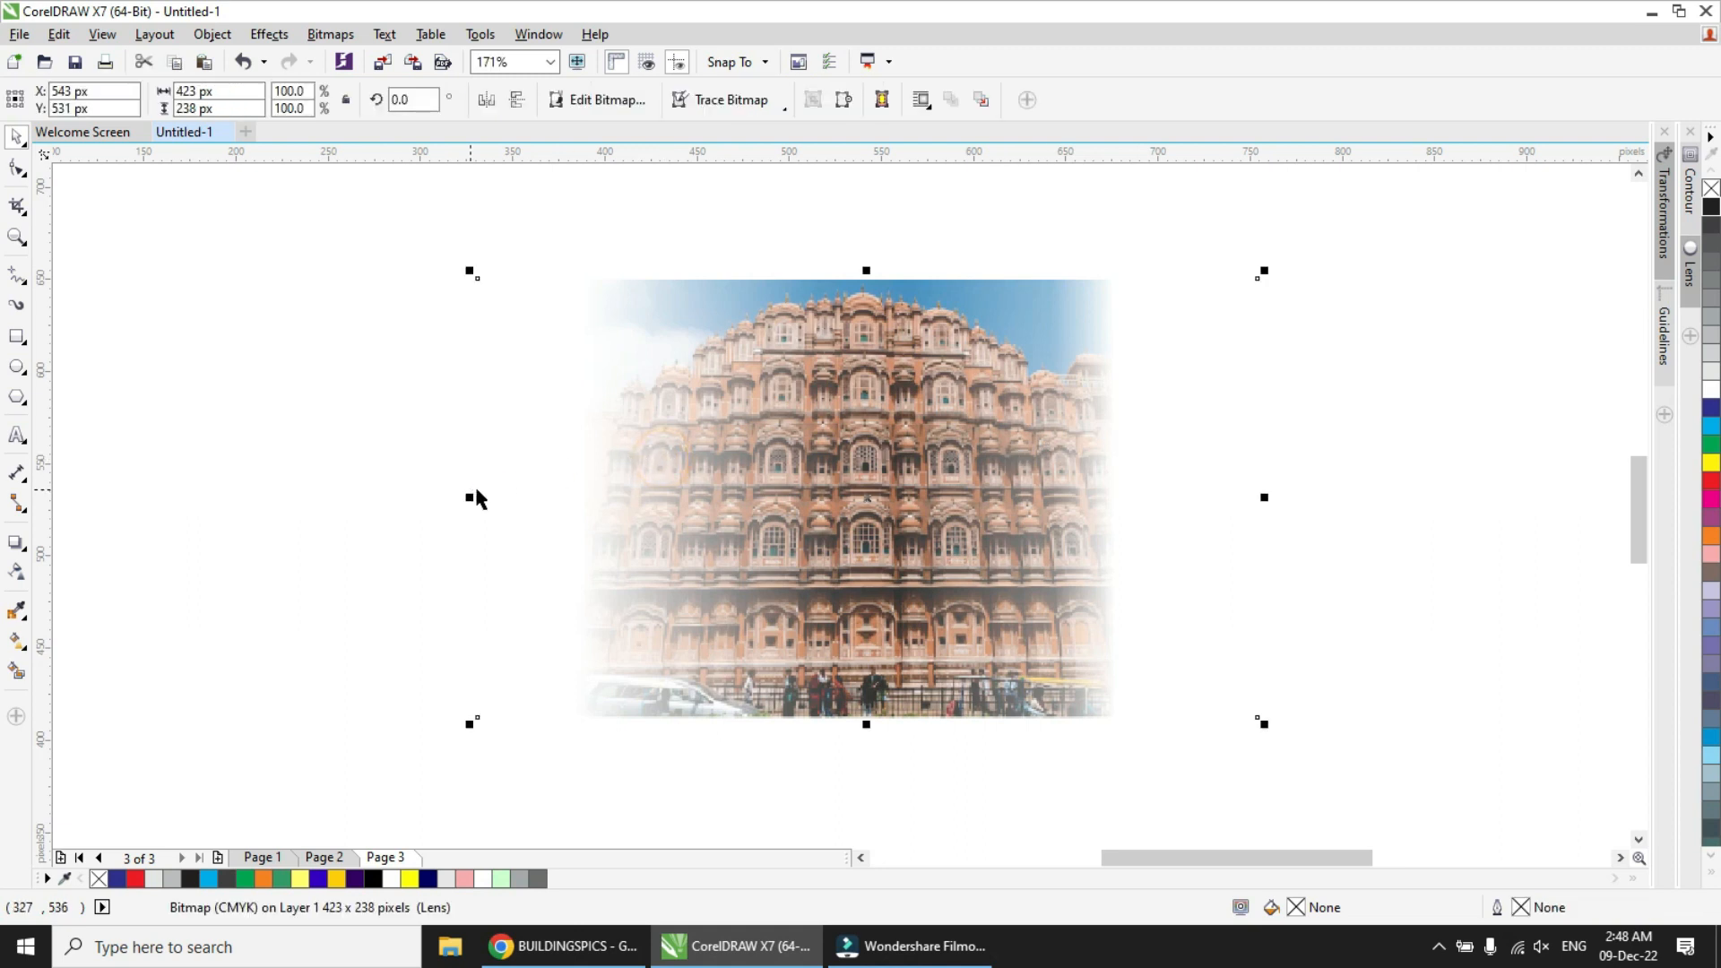
{"action": "left_click", "coordinate": [16, 571]}
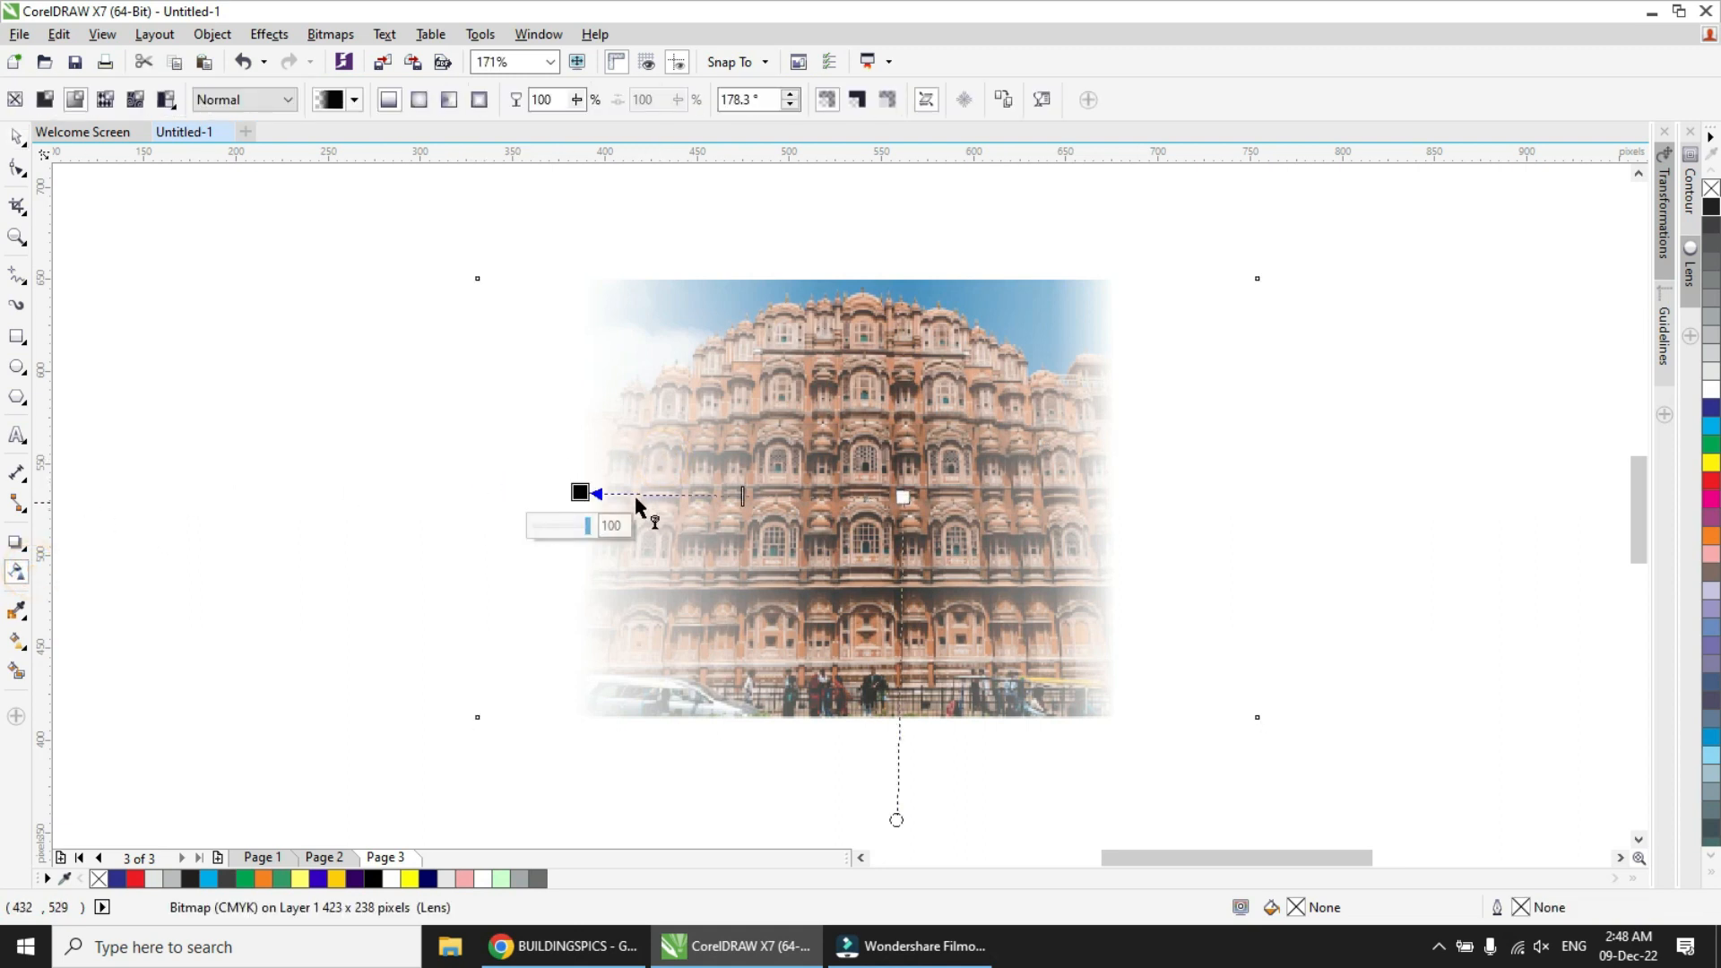
{"action": "mouse_move", "coordinate": [580, 492]}
{"action": "left_mouse_down"}
{"action": "mouse_move", "coordinate": [250, 453]}
{"action": "mouse_move", "coordinate": [581, 516]}
{"action": "mouse_move", "coordinate": [598, 505]}
{"action": "left_mouse_up"}
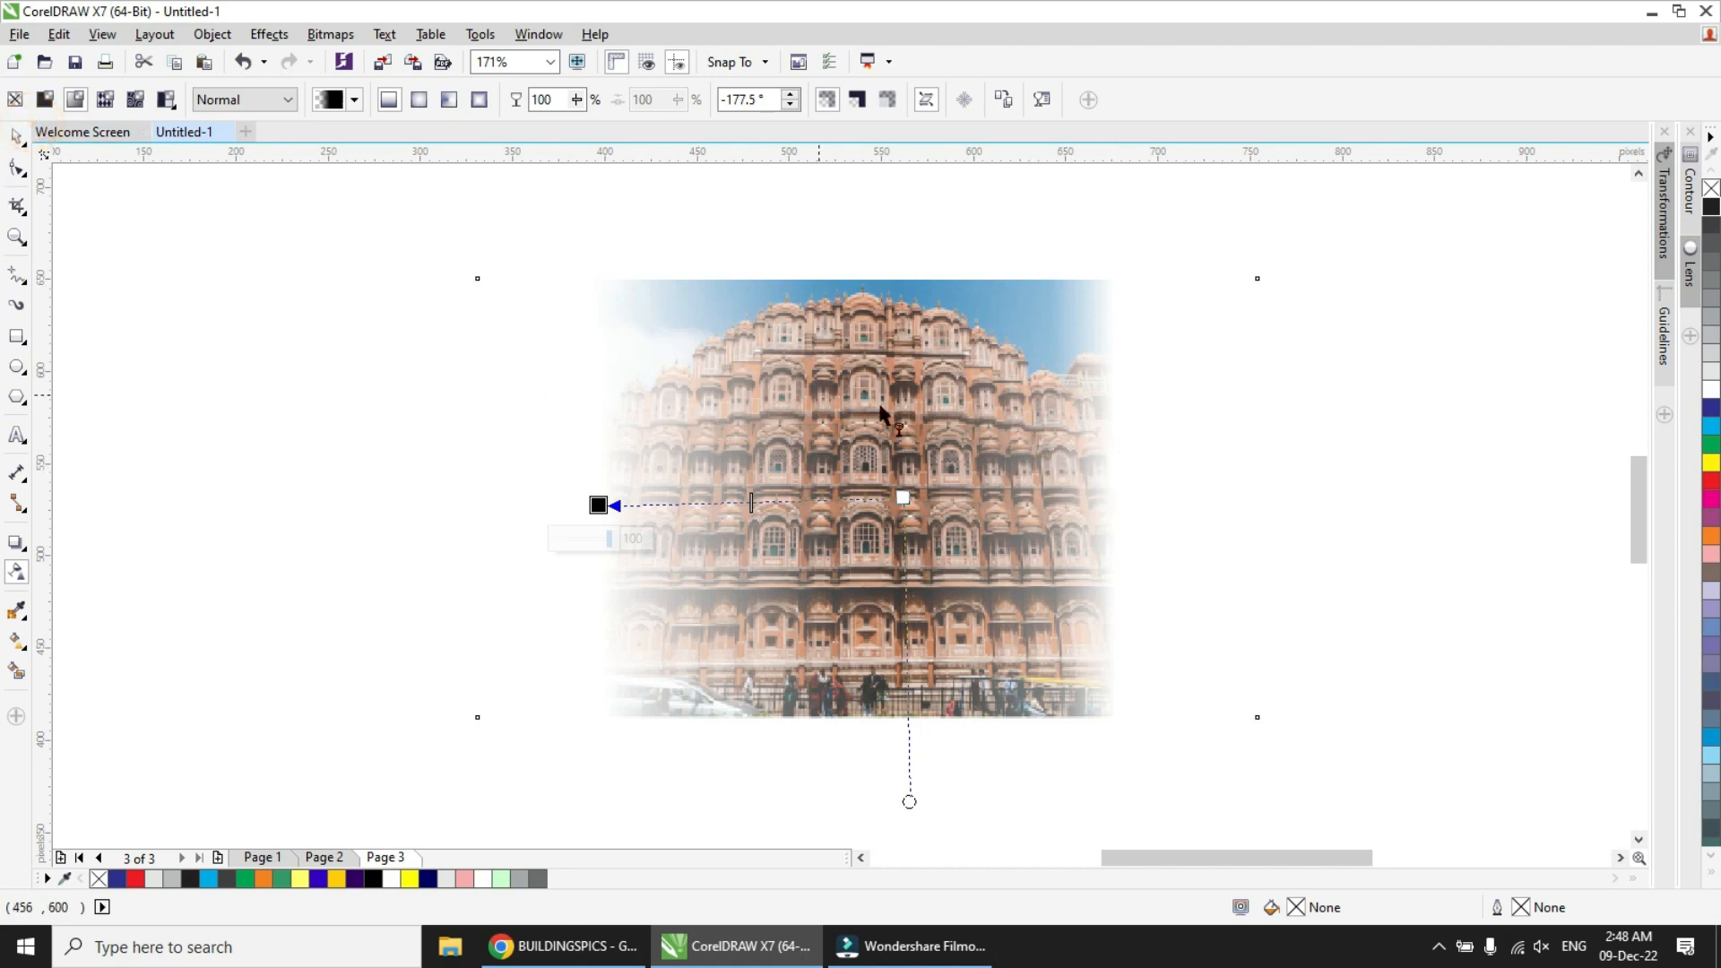
{"action": "left_click", "coordinate": [16, 137]}
{"action": "left_click", "coordinate": [818, 447]}
{"action": "left_click_drag", "start_coordinate": [873, 436], "coordinate": [920, 446]}
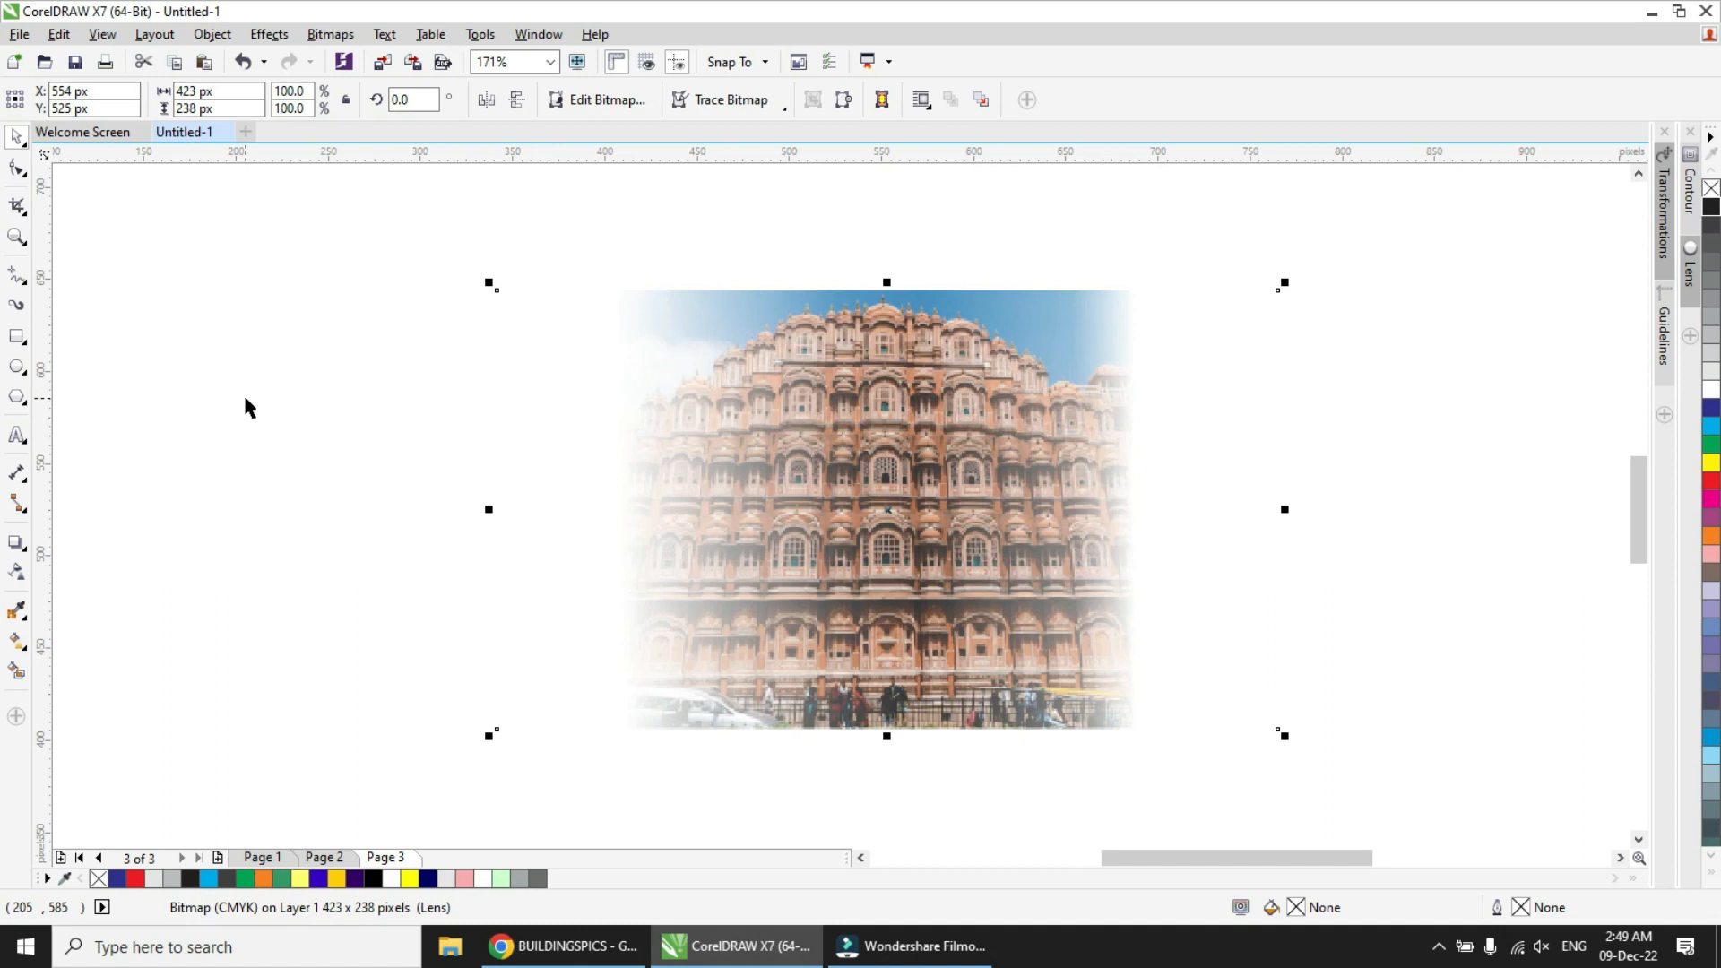
- Undo the bitmap move, both transparencies and the bitmap conversion to restore the plain palace photo
{"action": "key", "text": "ctrl+z"}
{"action": "key", "text": "ctrl+z"}
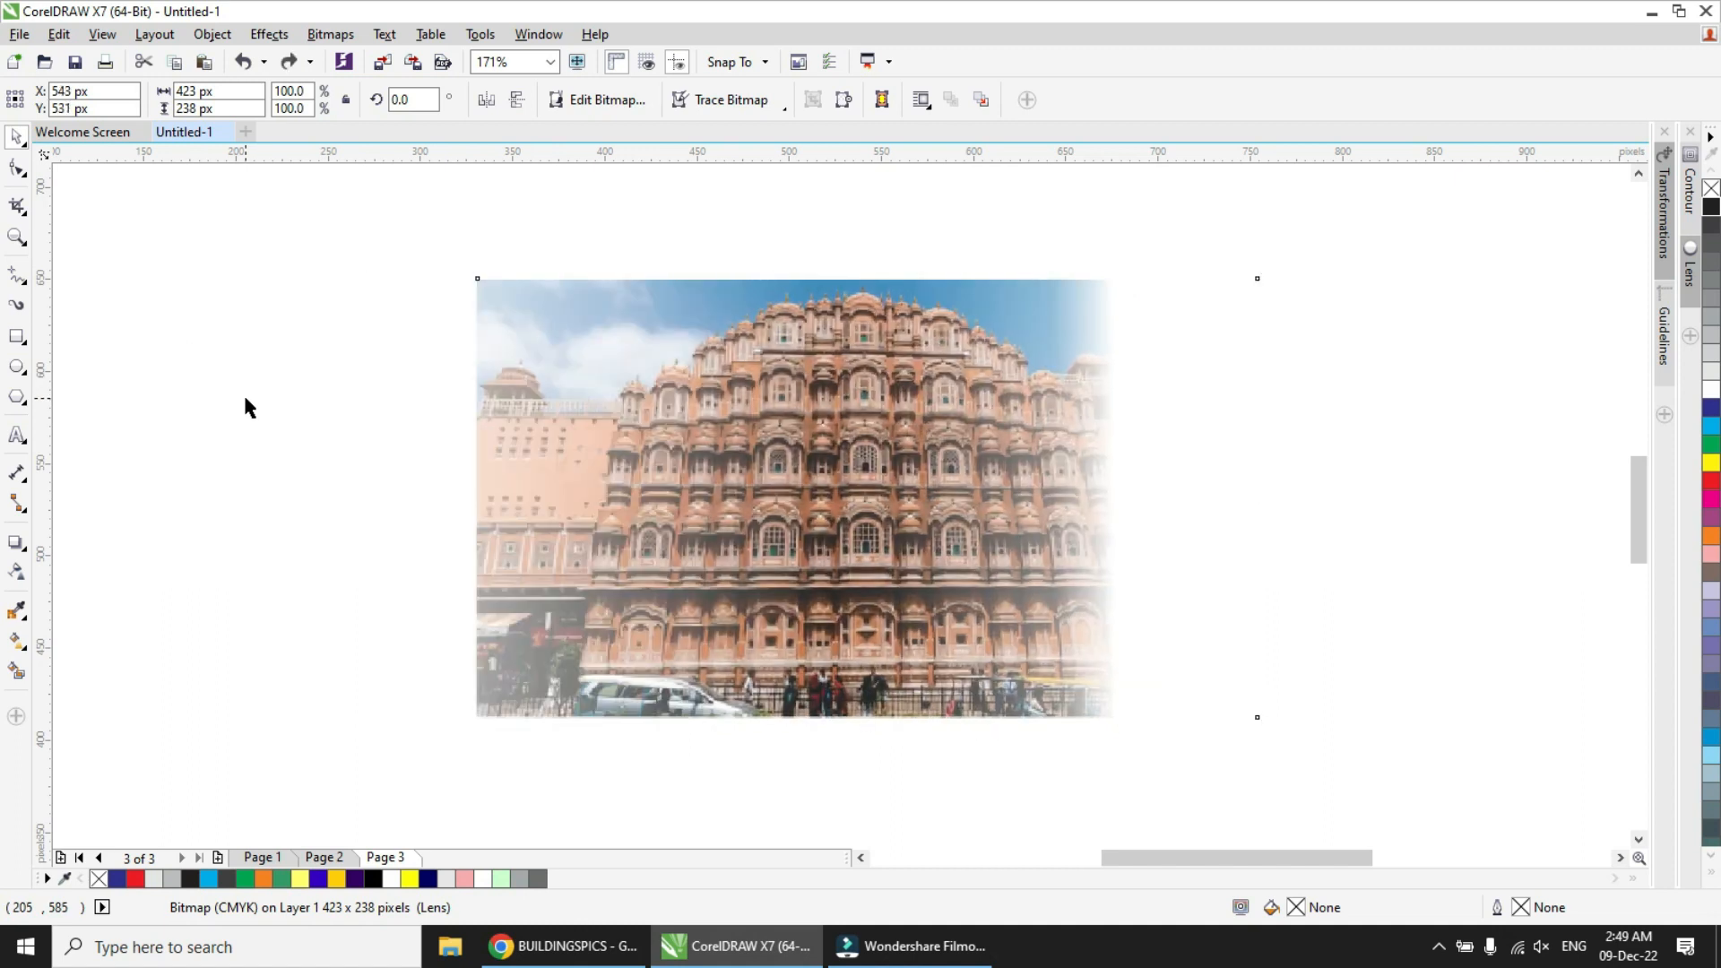
{"action": "key", "text": "ctrl+z"}
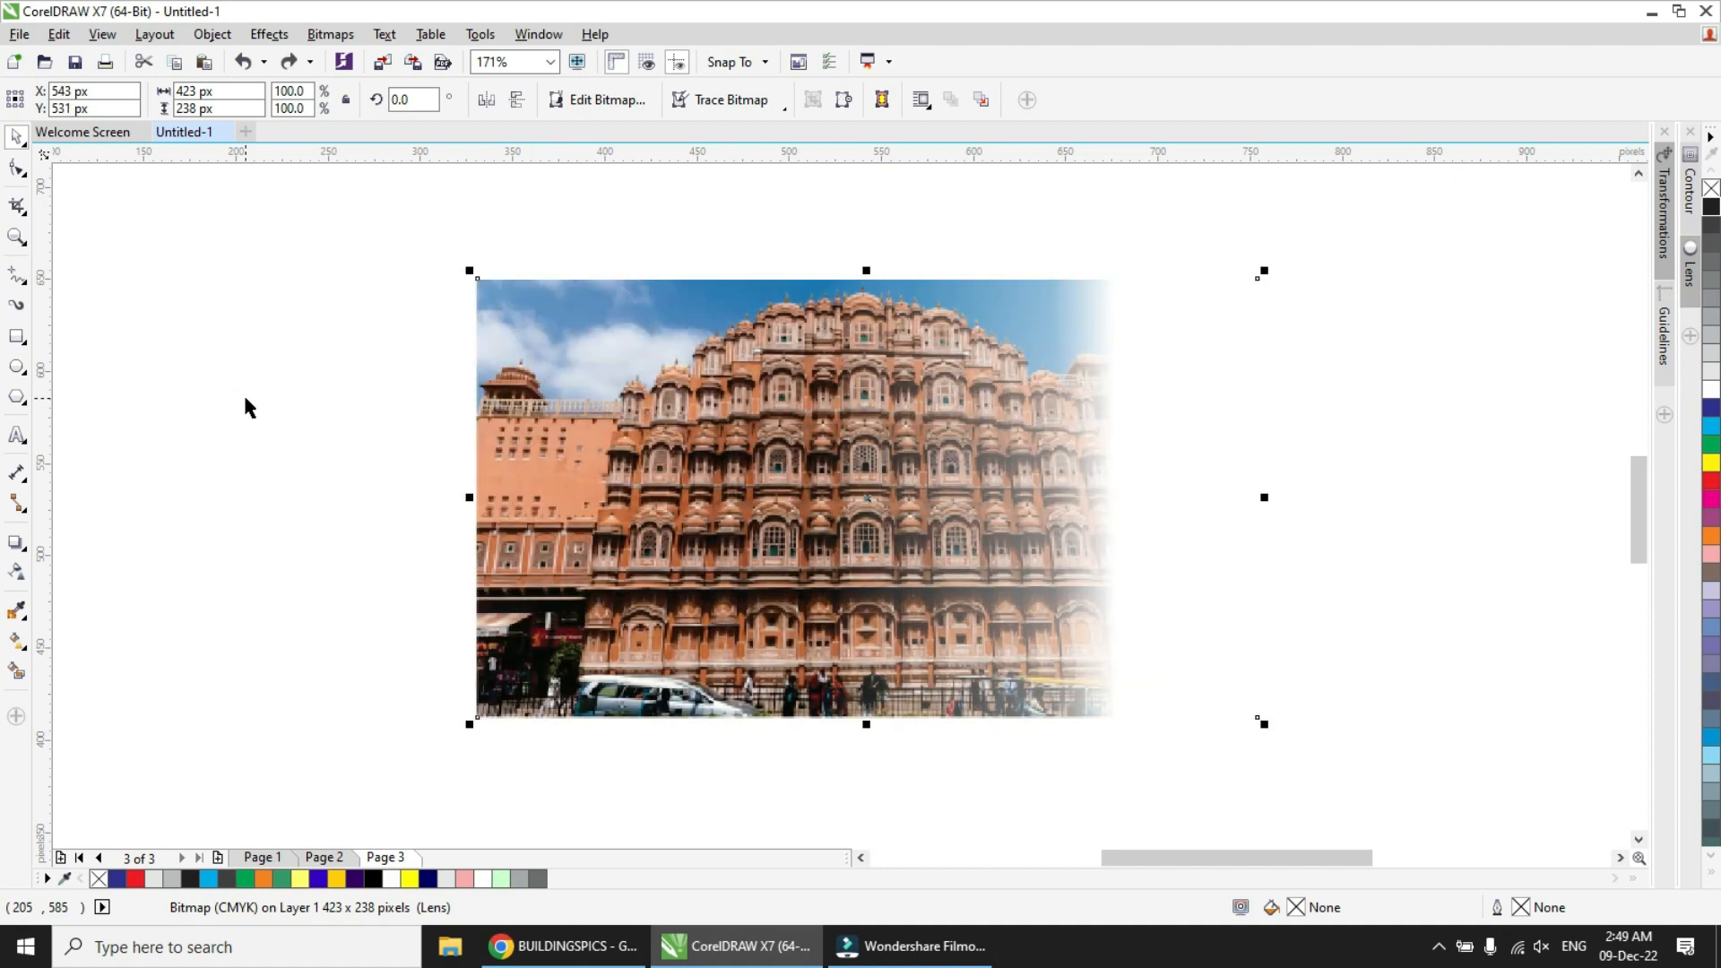
{"action": "key", "text": "ctrl+z"}
{"action": "key", "text": "ctrl+z"}
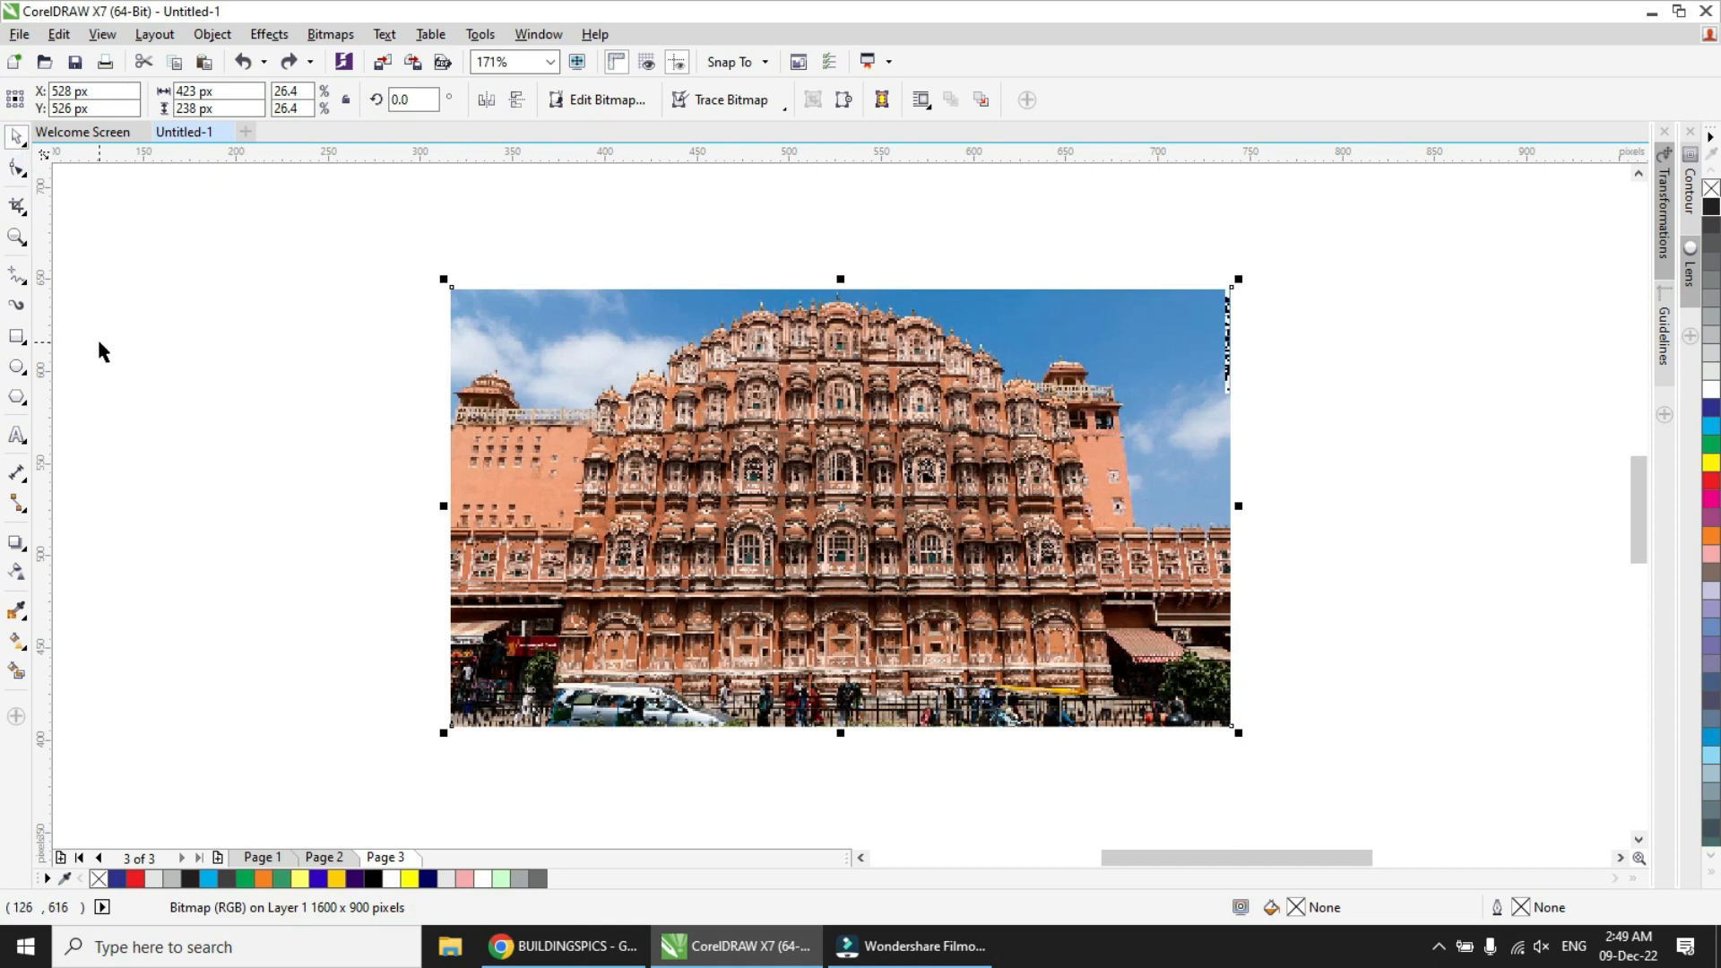
- Apply a linear transparency to the palace photo, fading from just left of its centre to its right edge at about 1.4°
{"action": "left_click", "coordinate": [18, 574]}
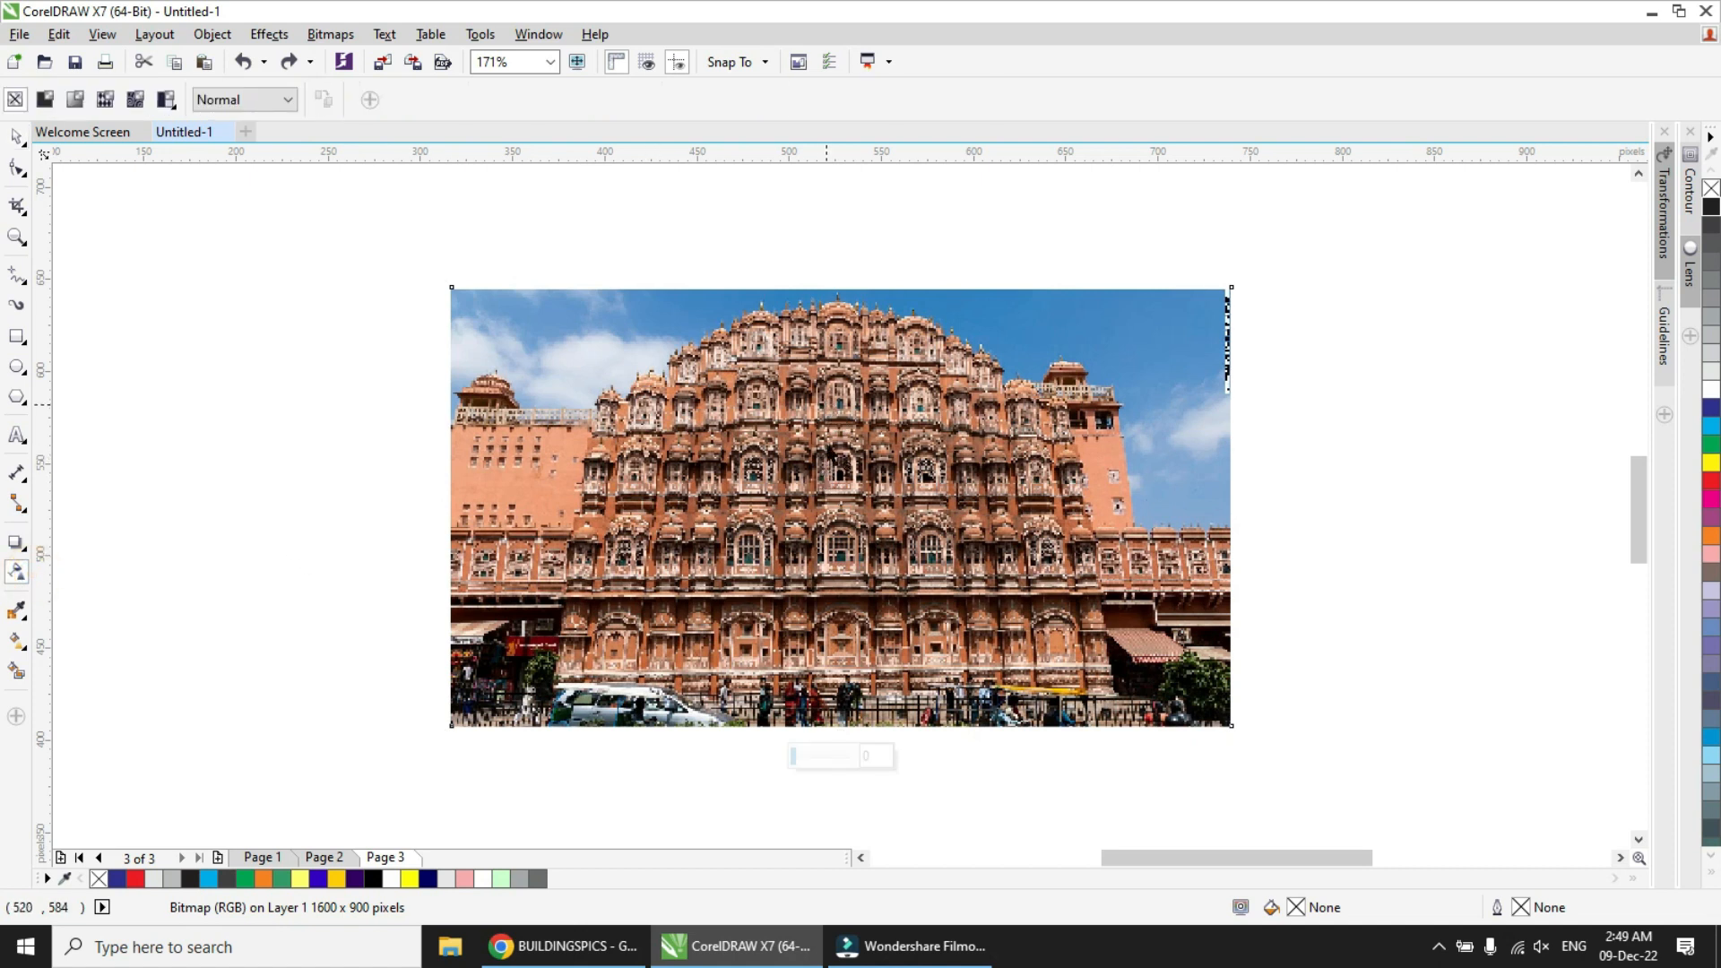
{"action": "left_click_drag", "start_coordinate": [815, 492], "coordinate": [1231, 486]}
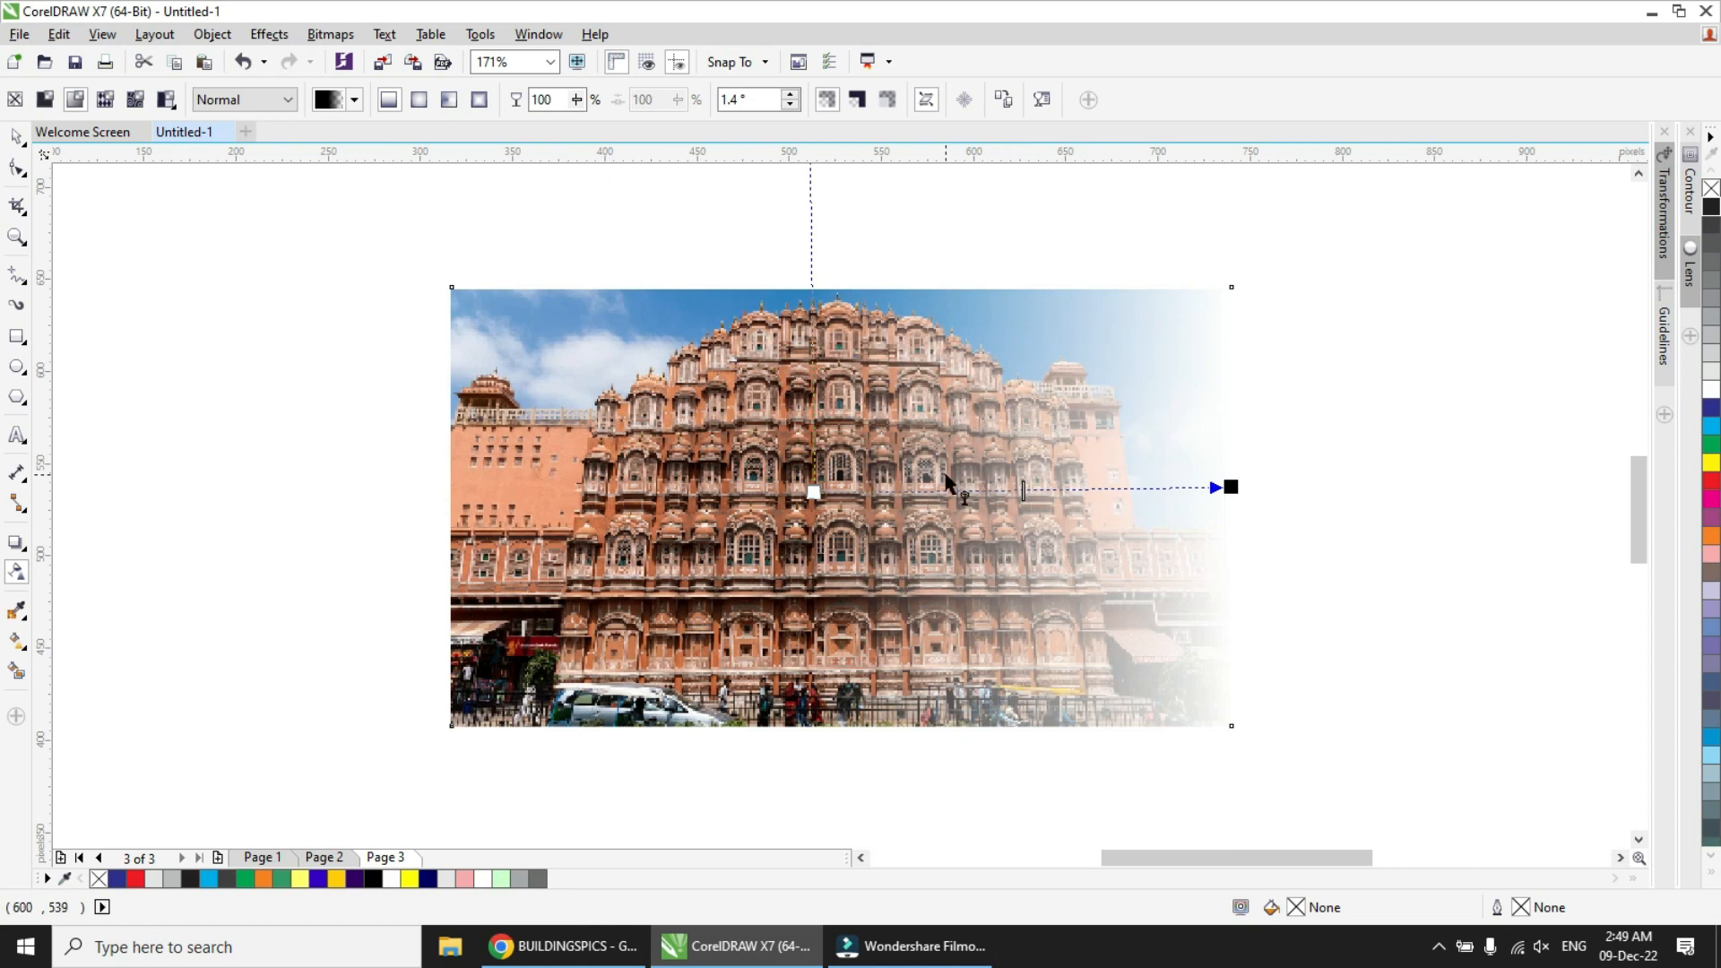
- Add a node at 27% along the palace photo's linear transparency, try it at 100% transparency, and set it to 0
{"action": "key", "text": "z"}
{"action": "left_click_drag", "start_coordinate": [415, 261], "coordinate": [1316, 767]}
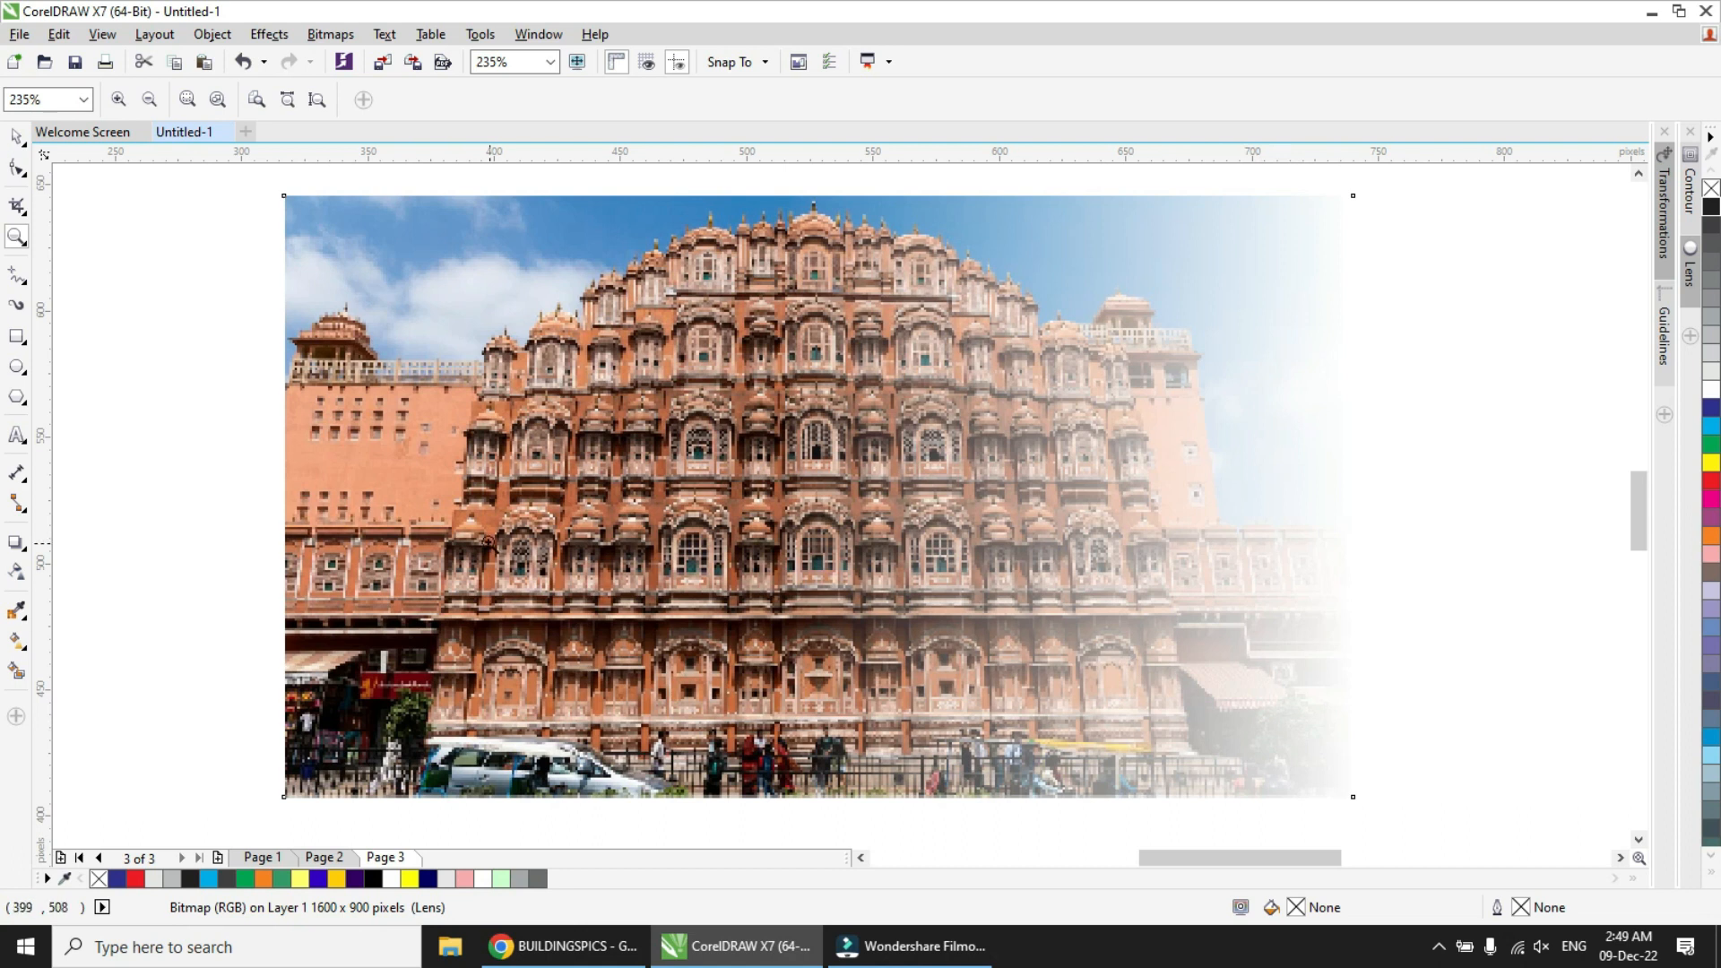
{"action": "key", "text": "space"}
{"action": "left_click", "coordinate": [17, 571]}
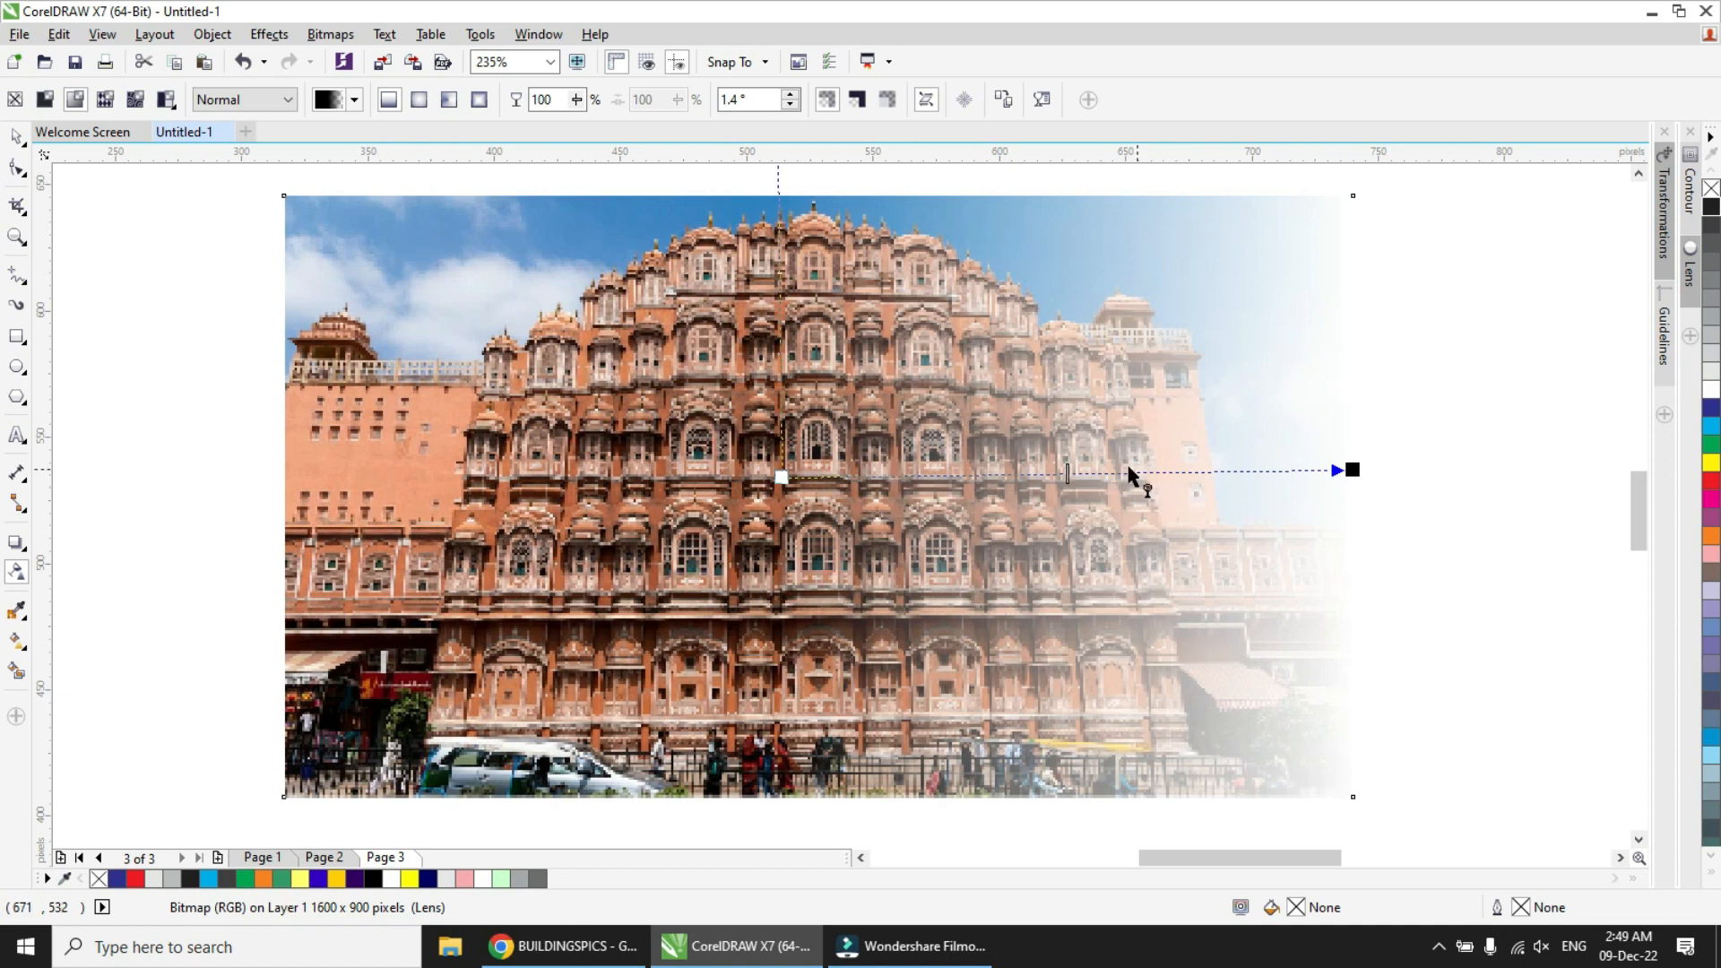
{"action": "double_click", "coordinate": [937, 475]}
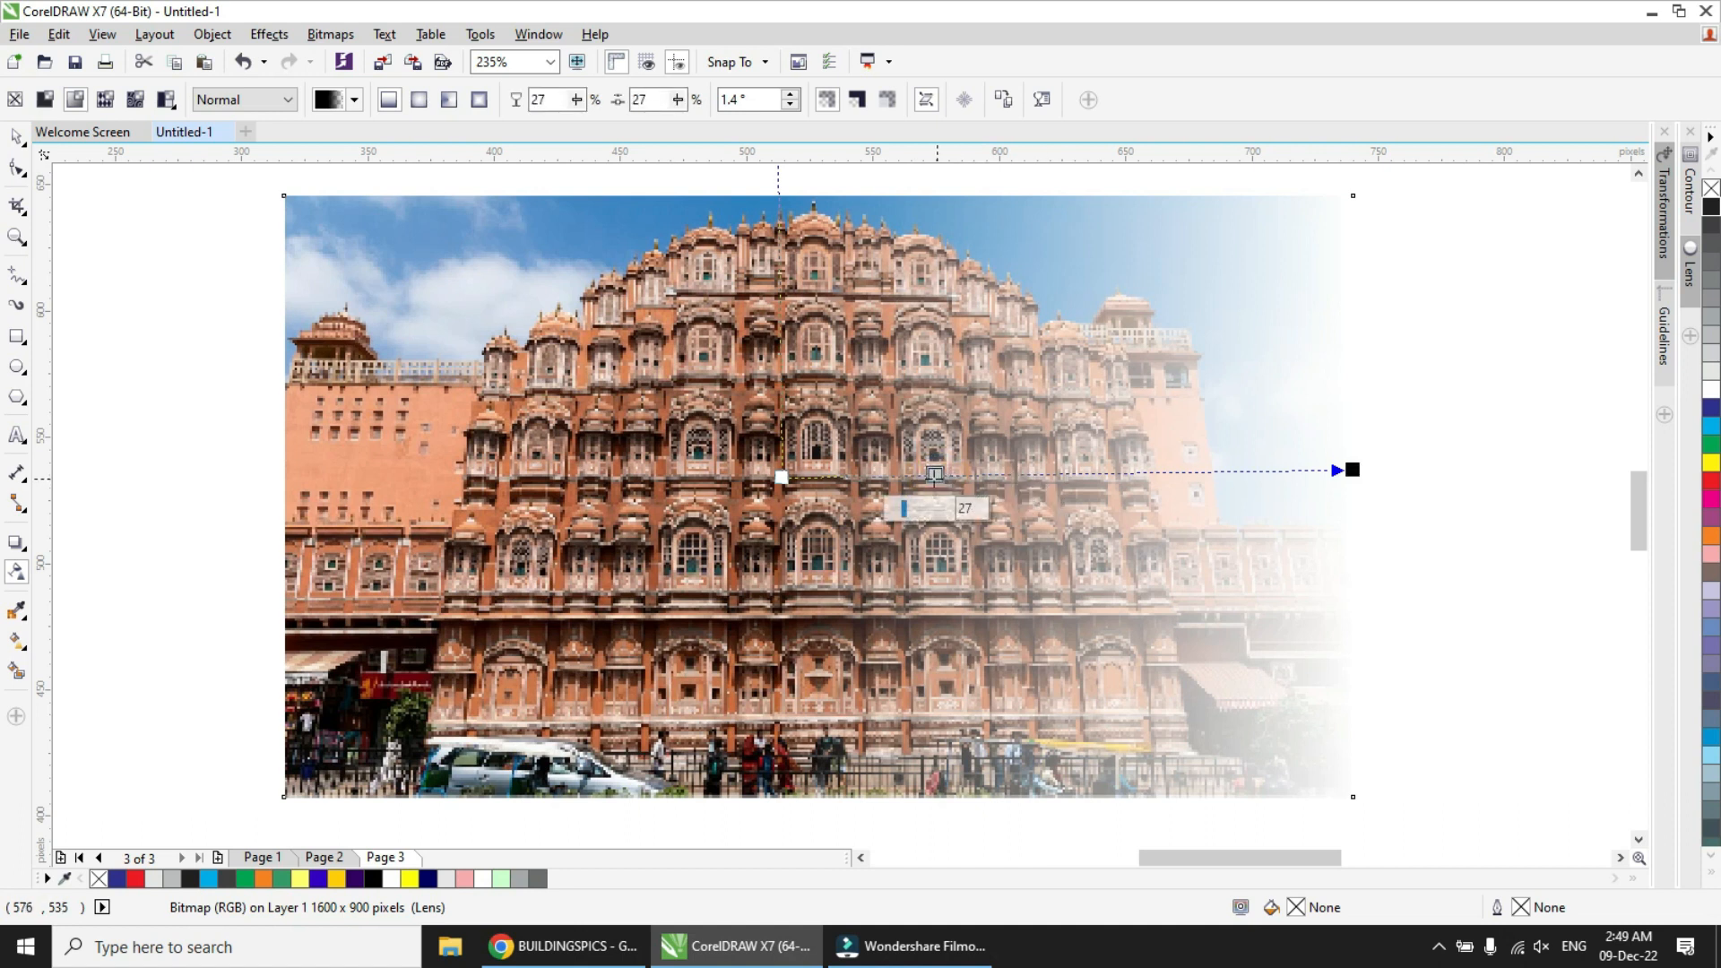
{"action": "left_click_drag", "start_coordinate": [903, 511], "coordinate": [946, 512]}
{"action": "left_click", "coordinate": [946, 508]}
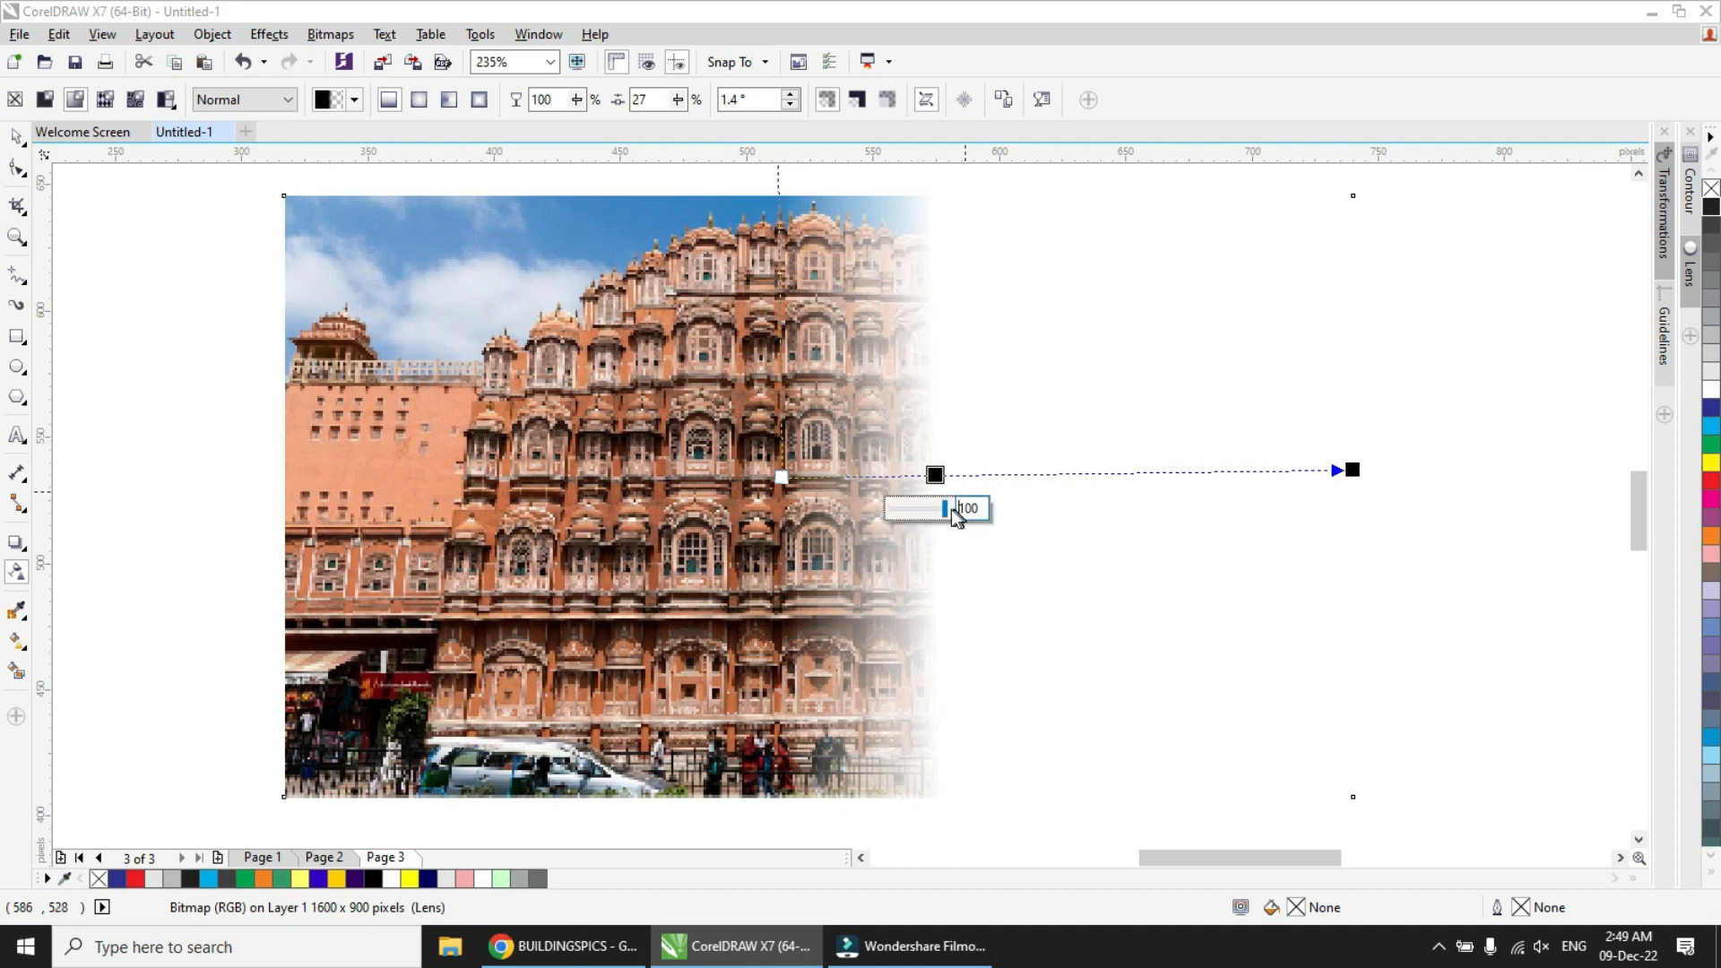
{"action": "left_click_drag", "start_coordinate": [949, 509], "coordinate": [920, 510]}
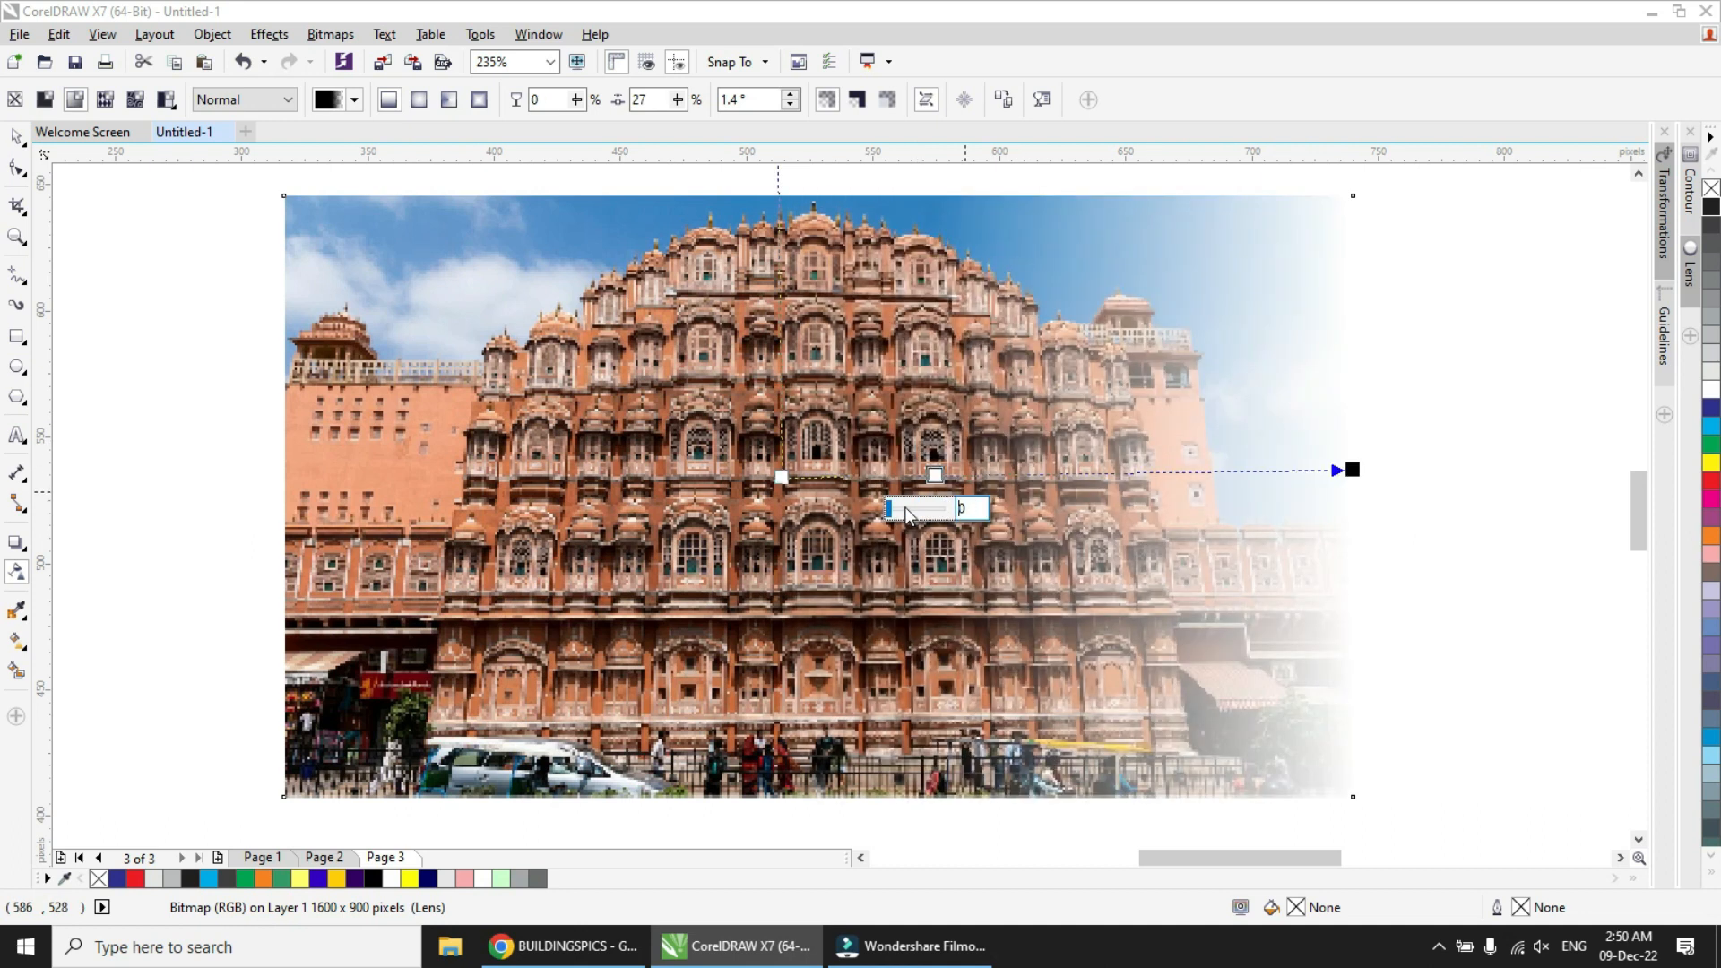
{"action": "mouse_move", "coordinate": [890, 511]}
{"action": "left_mouse_down"}
{"action": "mouse_move", "coordinate": [955, 516]}
{"action": "mouse_move", "coordinate": [887, 513]}
{"action": "left_mouse_up"}
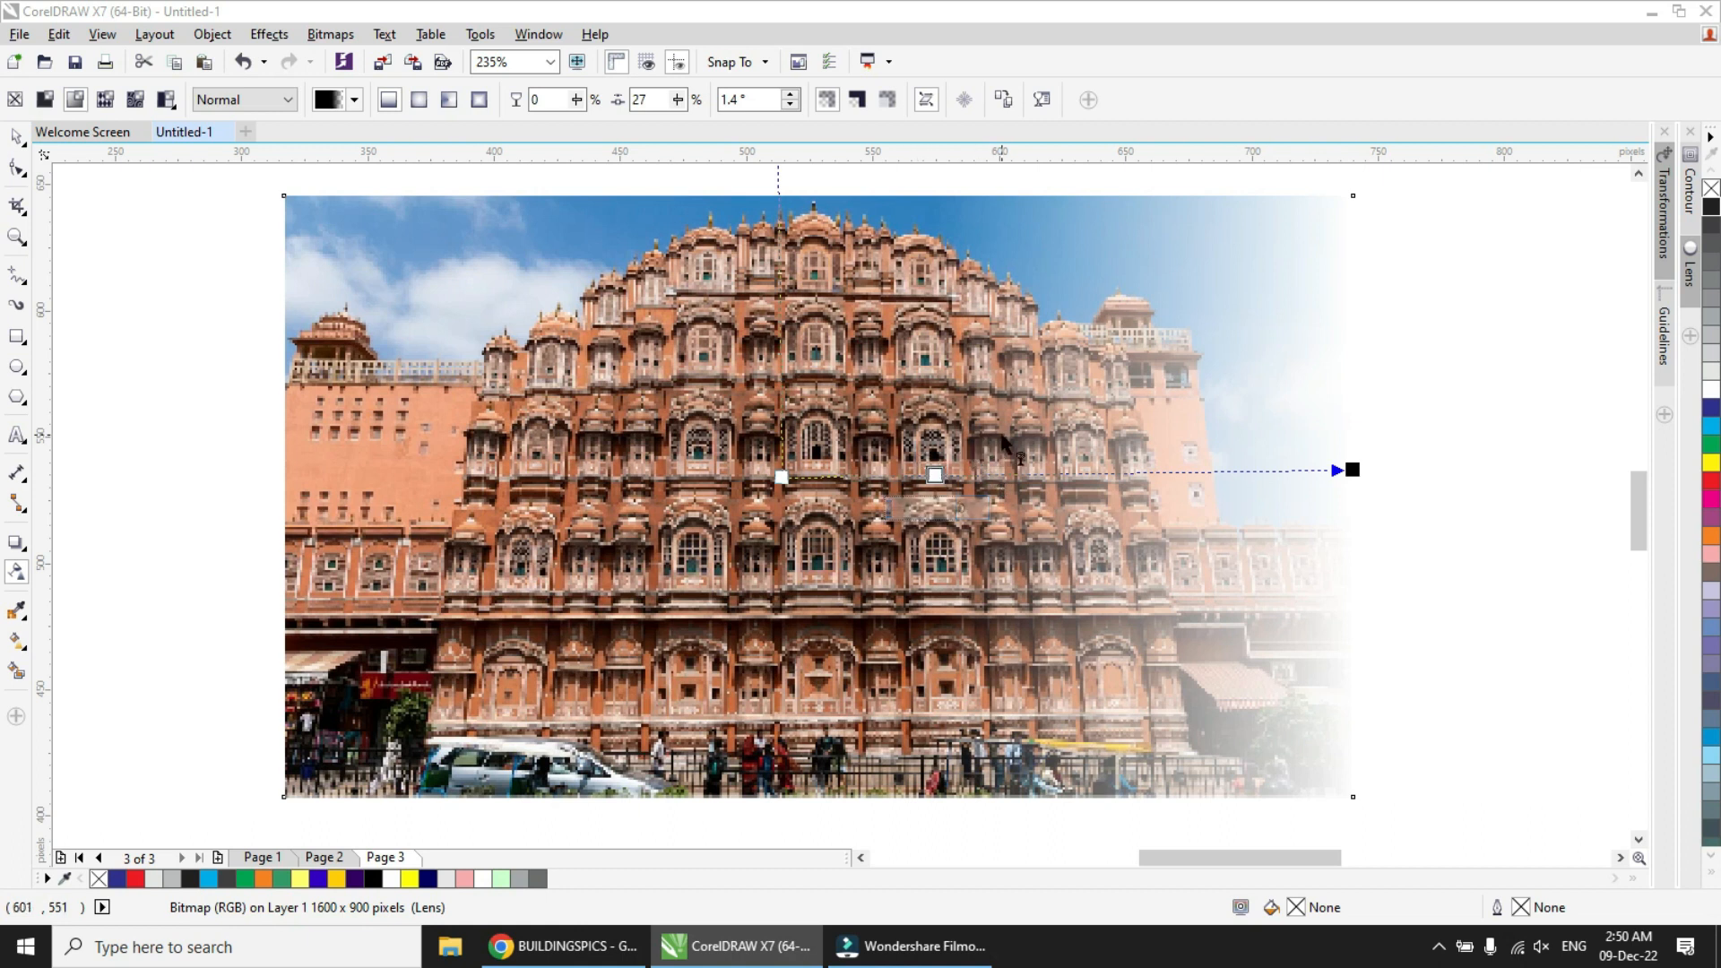
- Extend the transparency's start point past the photo's left edge at 0.0° and add a node at 83% with 0 transparency
{"action": "left_click_drag", "start_coordinate": [781, 477], "coordinate": [211, 469]}
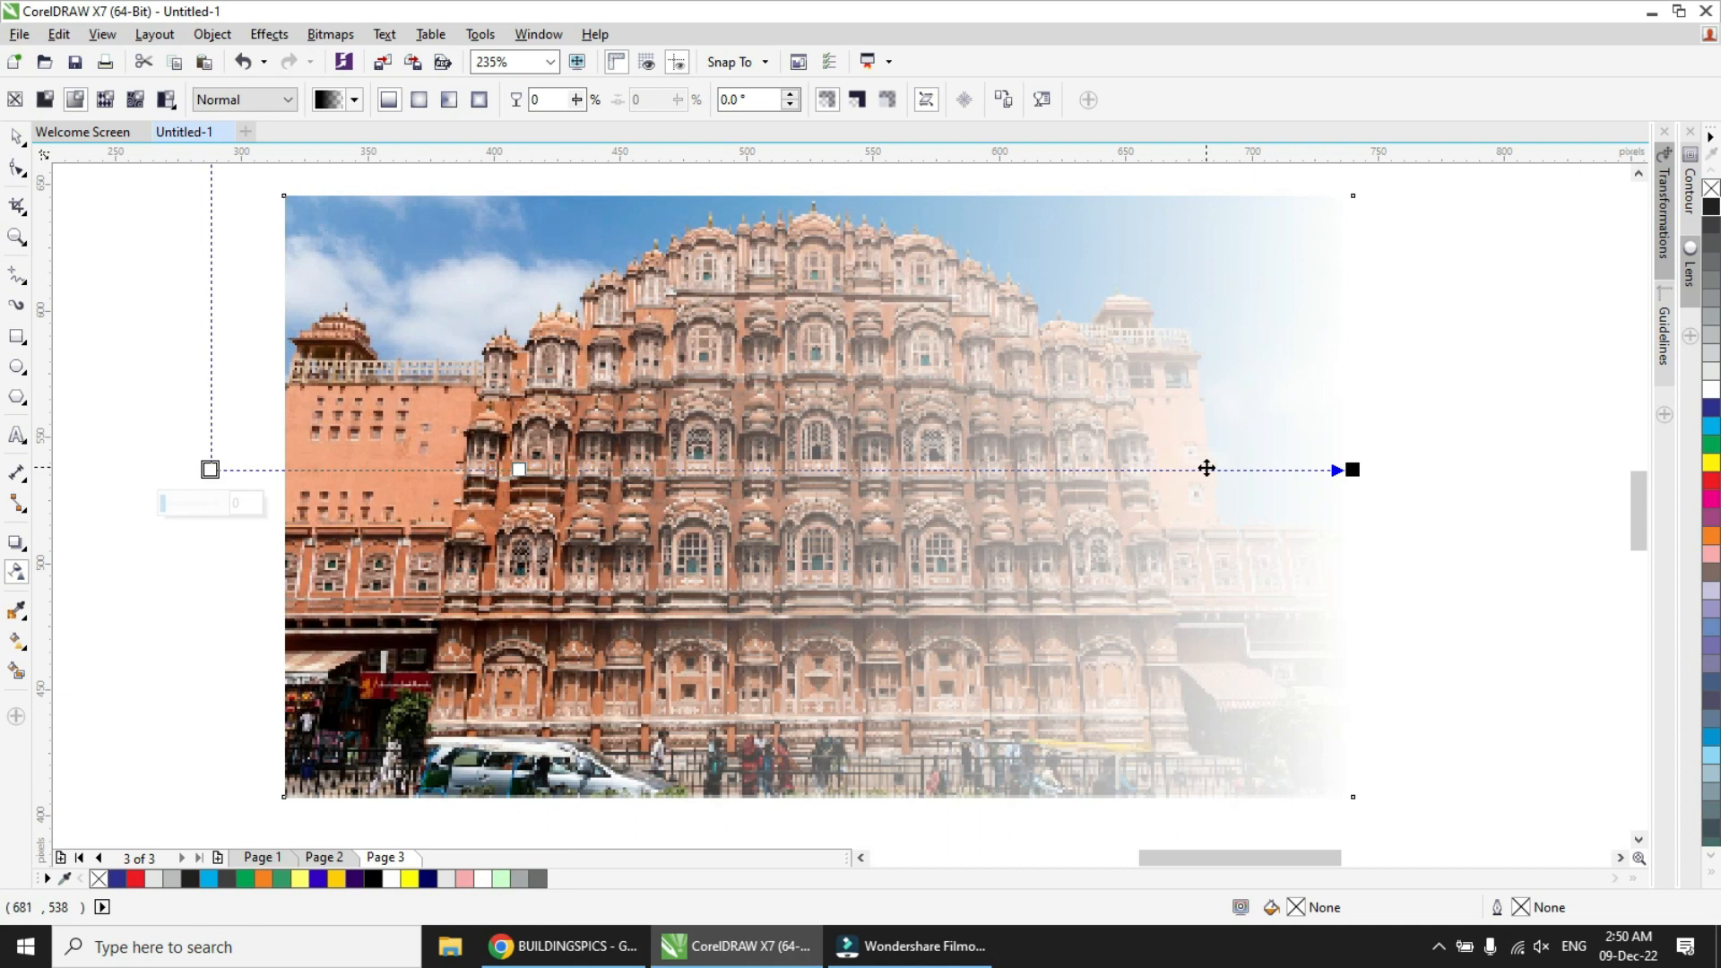
{"action": "double_click", "coordinate": [1159, 469]}
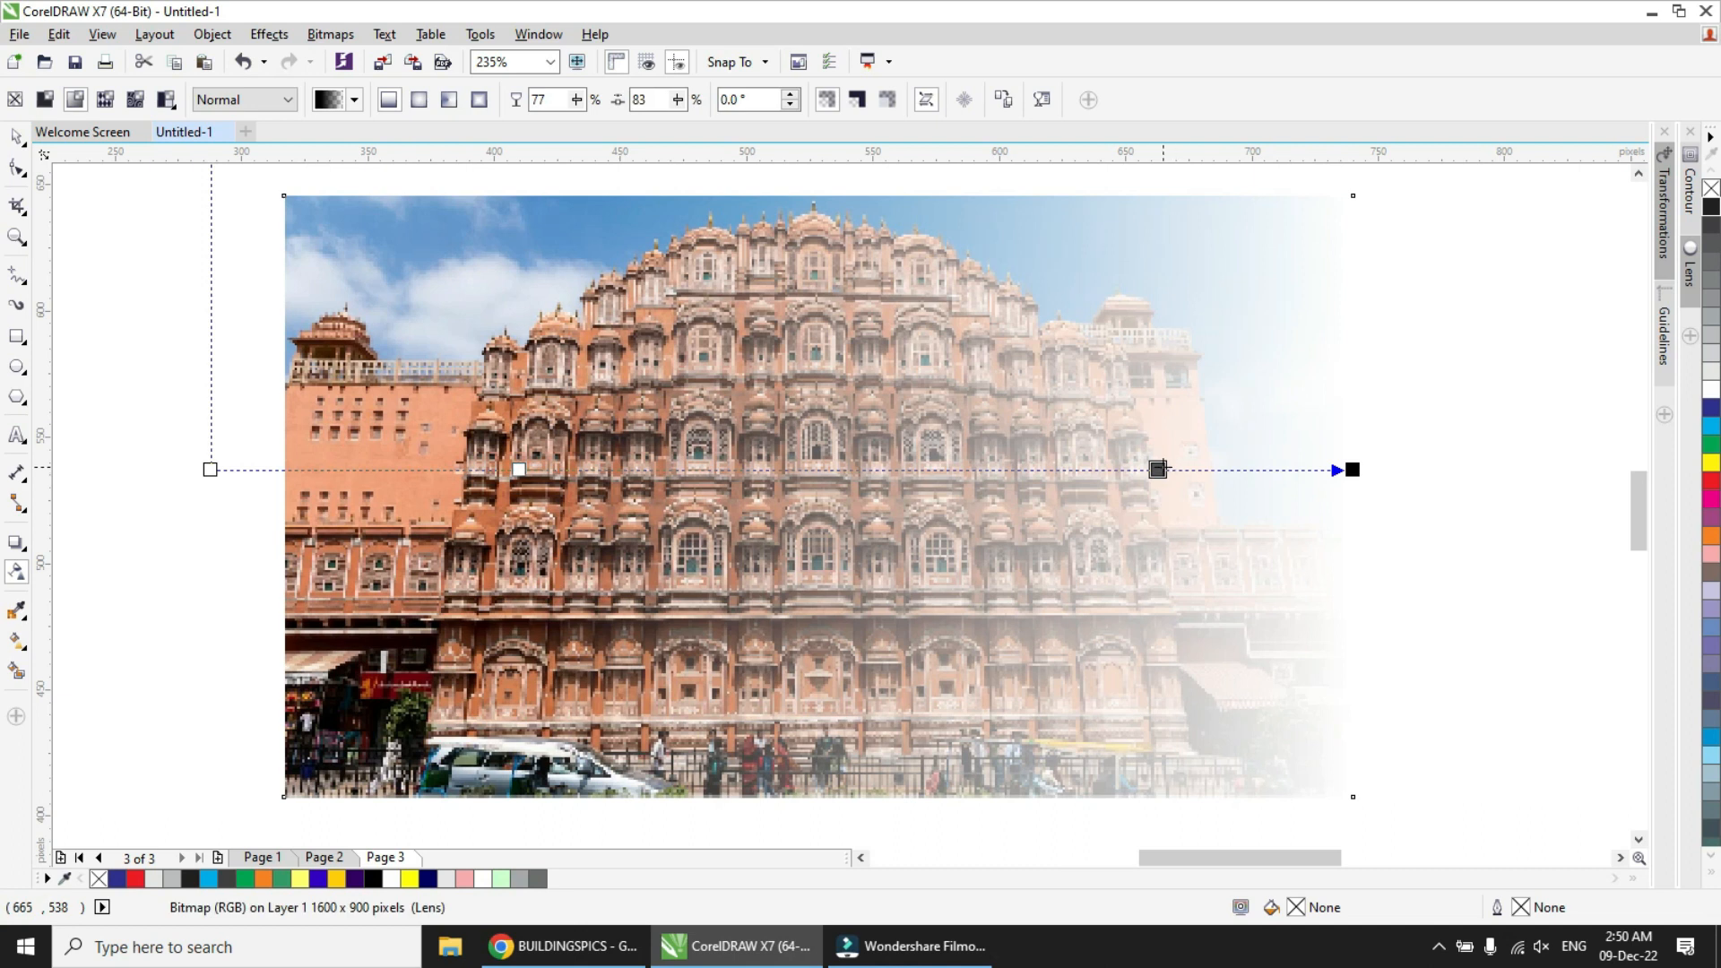
{"action": "left_click", "coordinate": [1158, 469]}
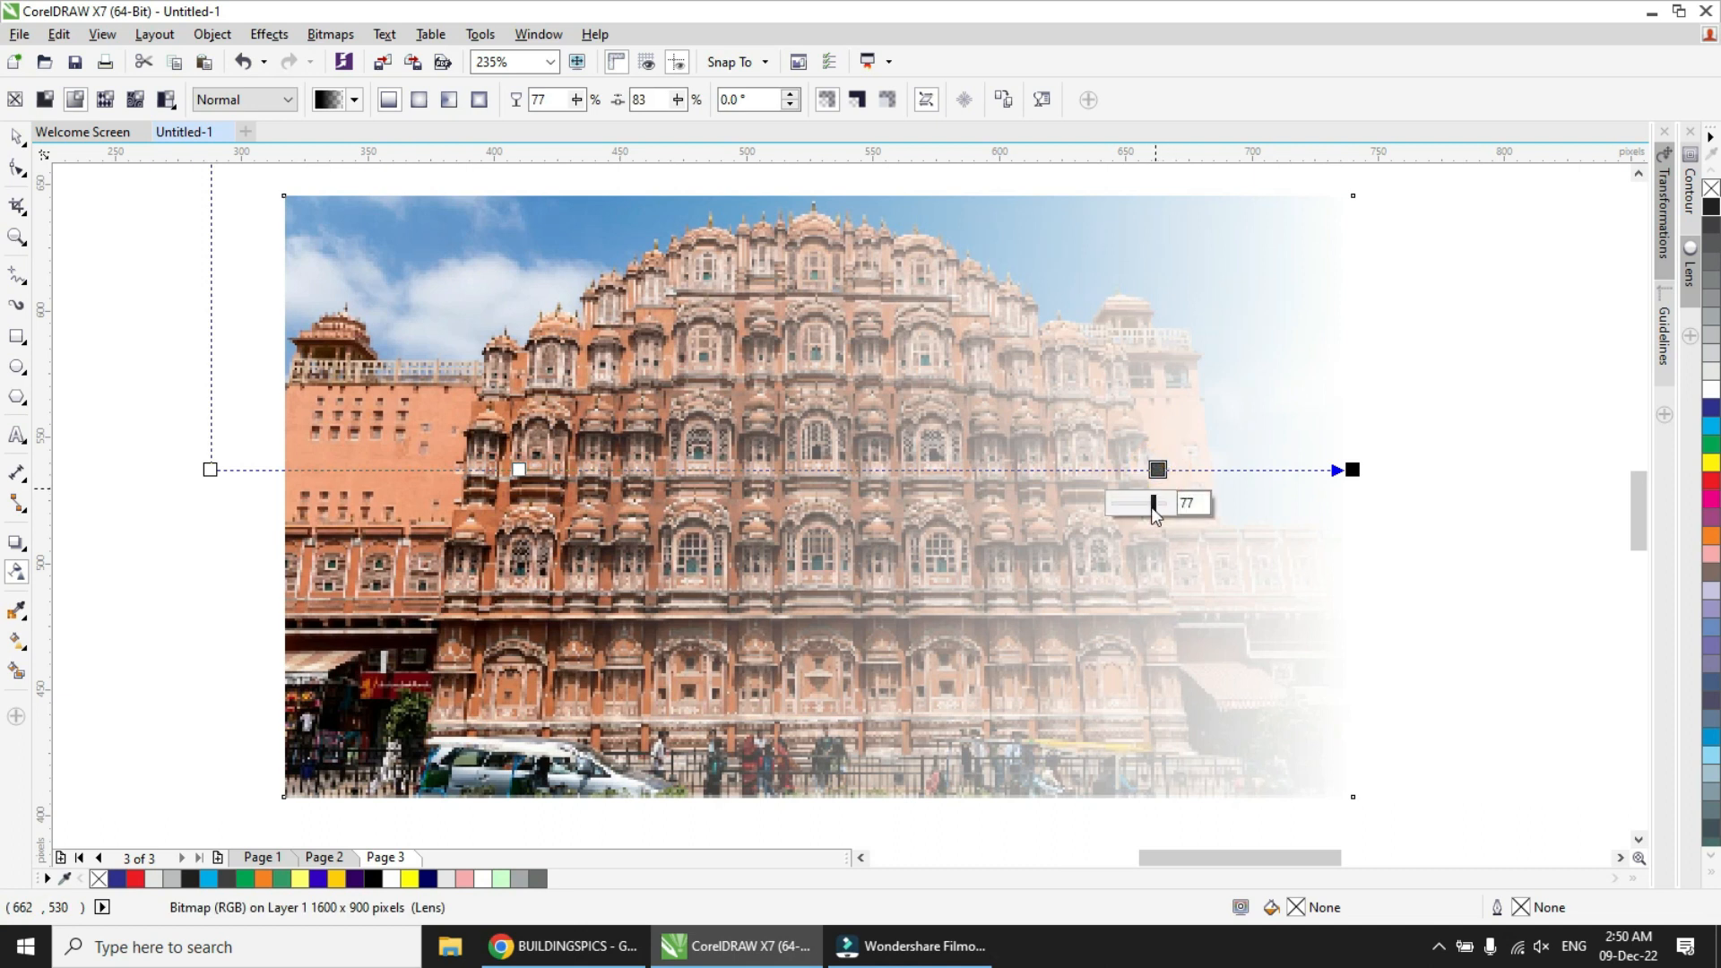
{"action": "left_click_drag", "start_coordinate": [1157, 513], "coordinate": [1095, 503]}
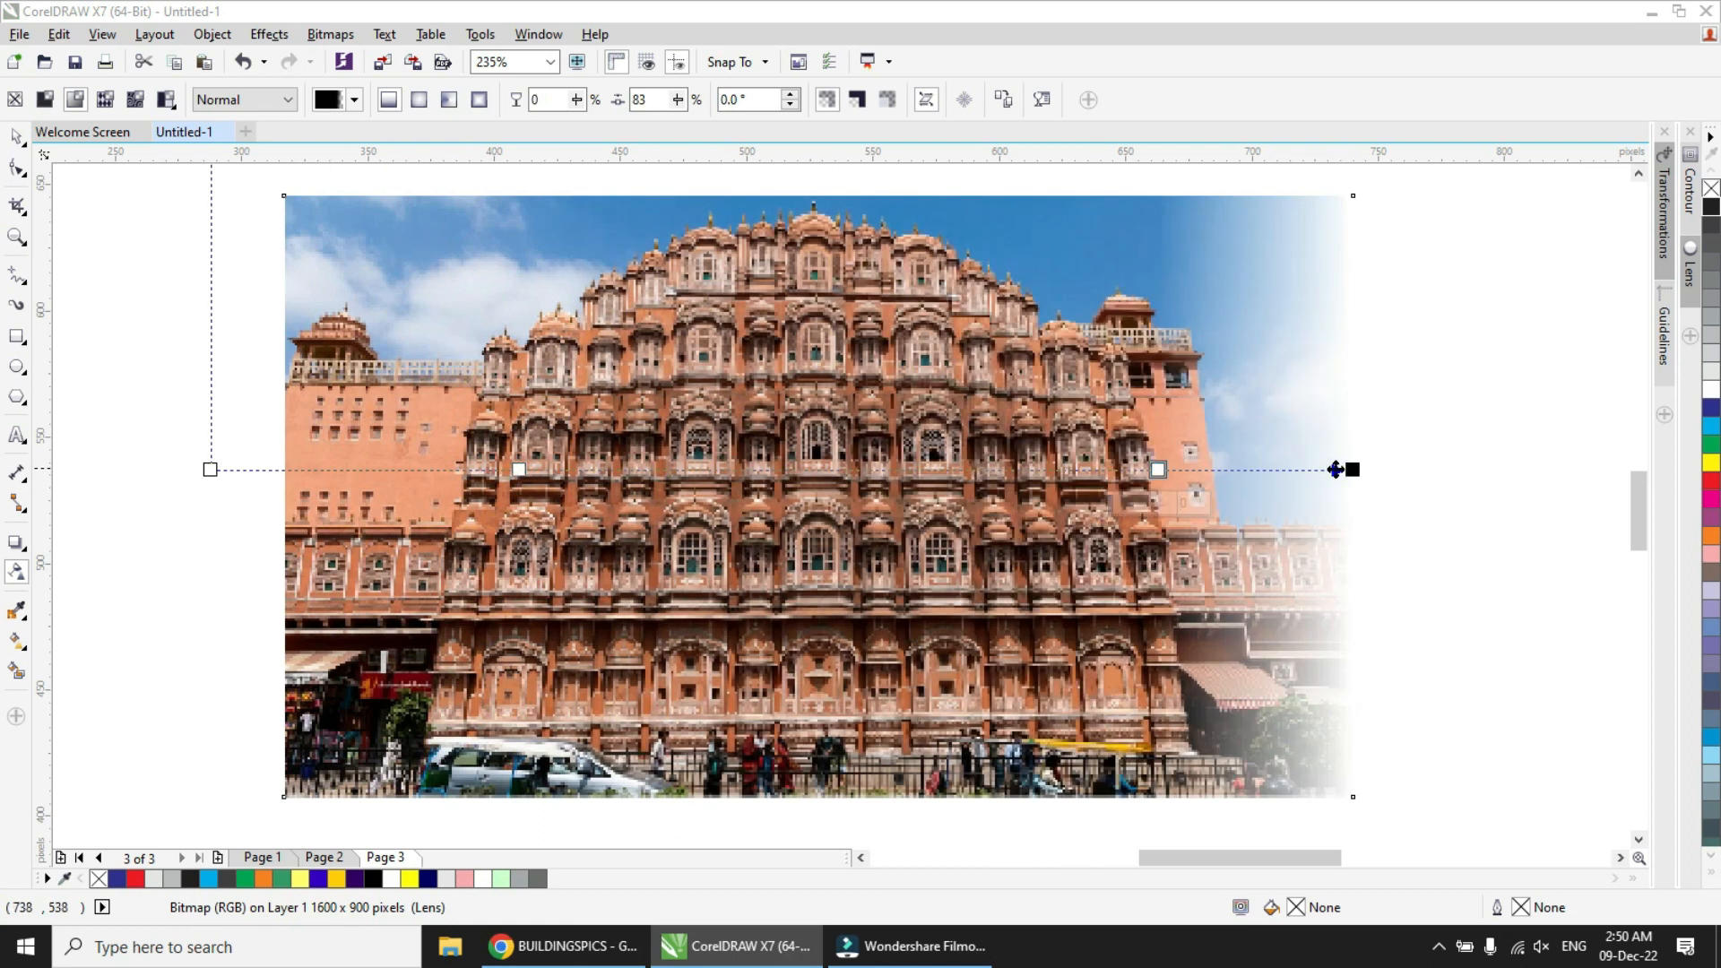
- Shift the left inner transparency node slightly toward the photo's left edge and set the start point's transparency to 100%
{"action": "left_click", "coordinate": [519, 468]}
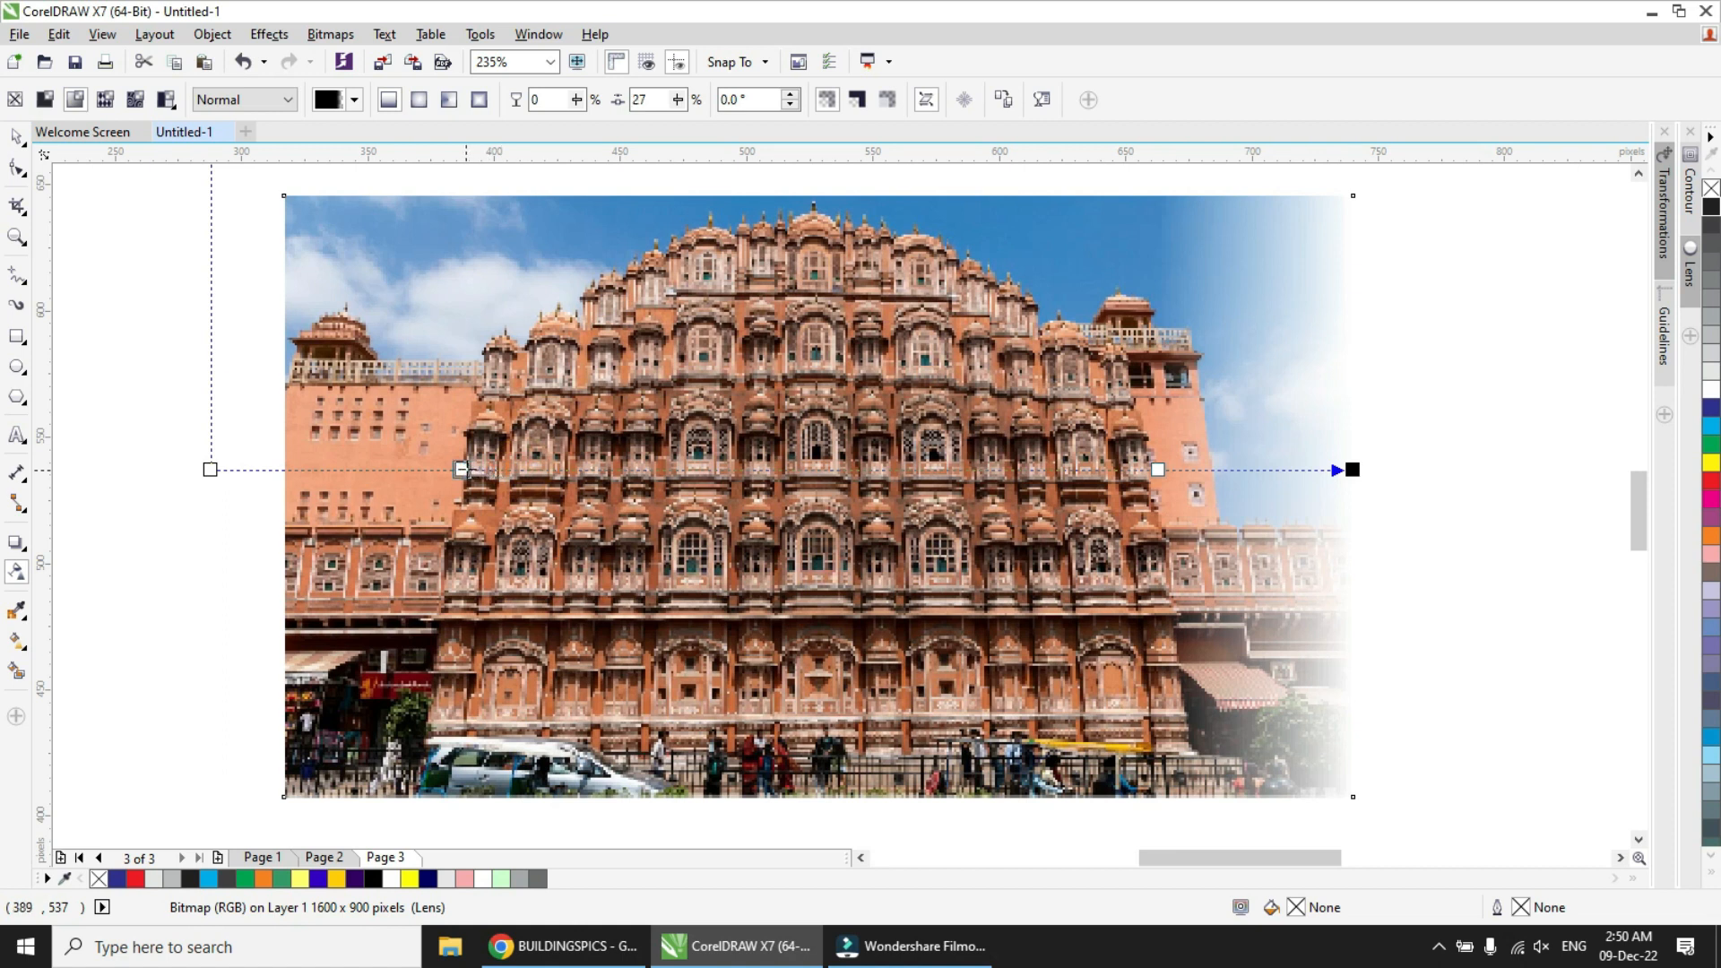
{"action": "left_click", "coordinate": [210, 468]}
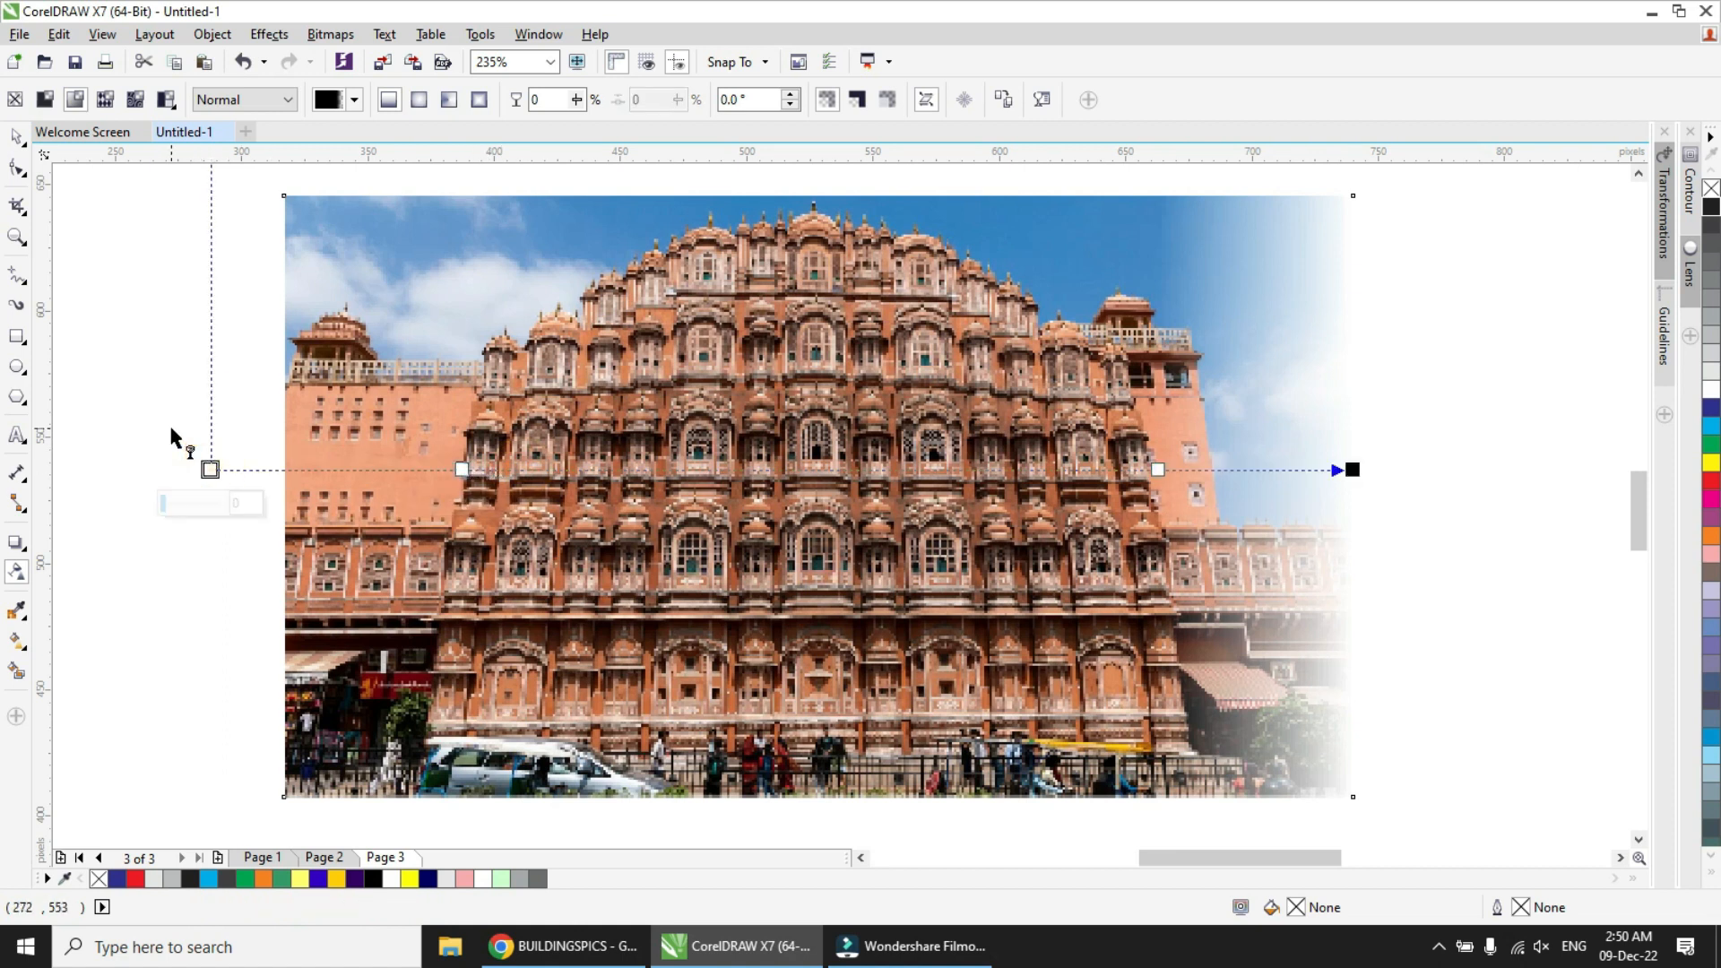
{"action": "left_click", "coordinate": [374, 883]}
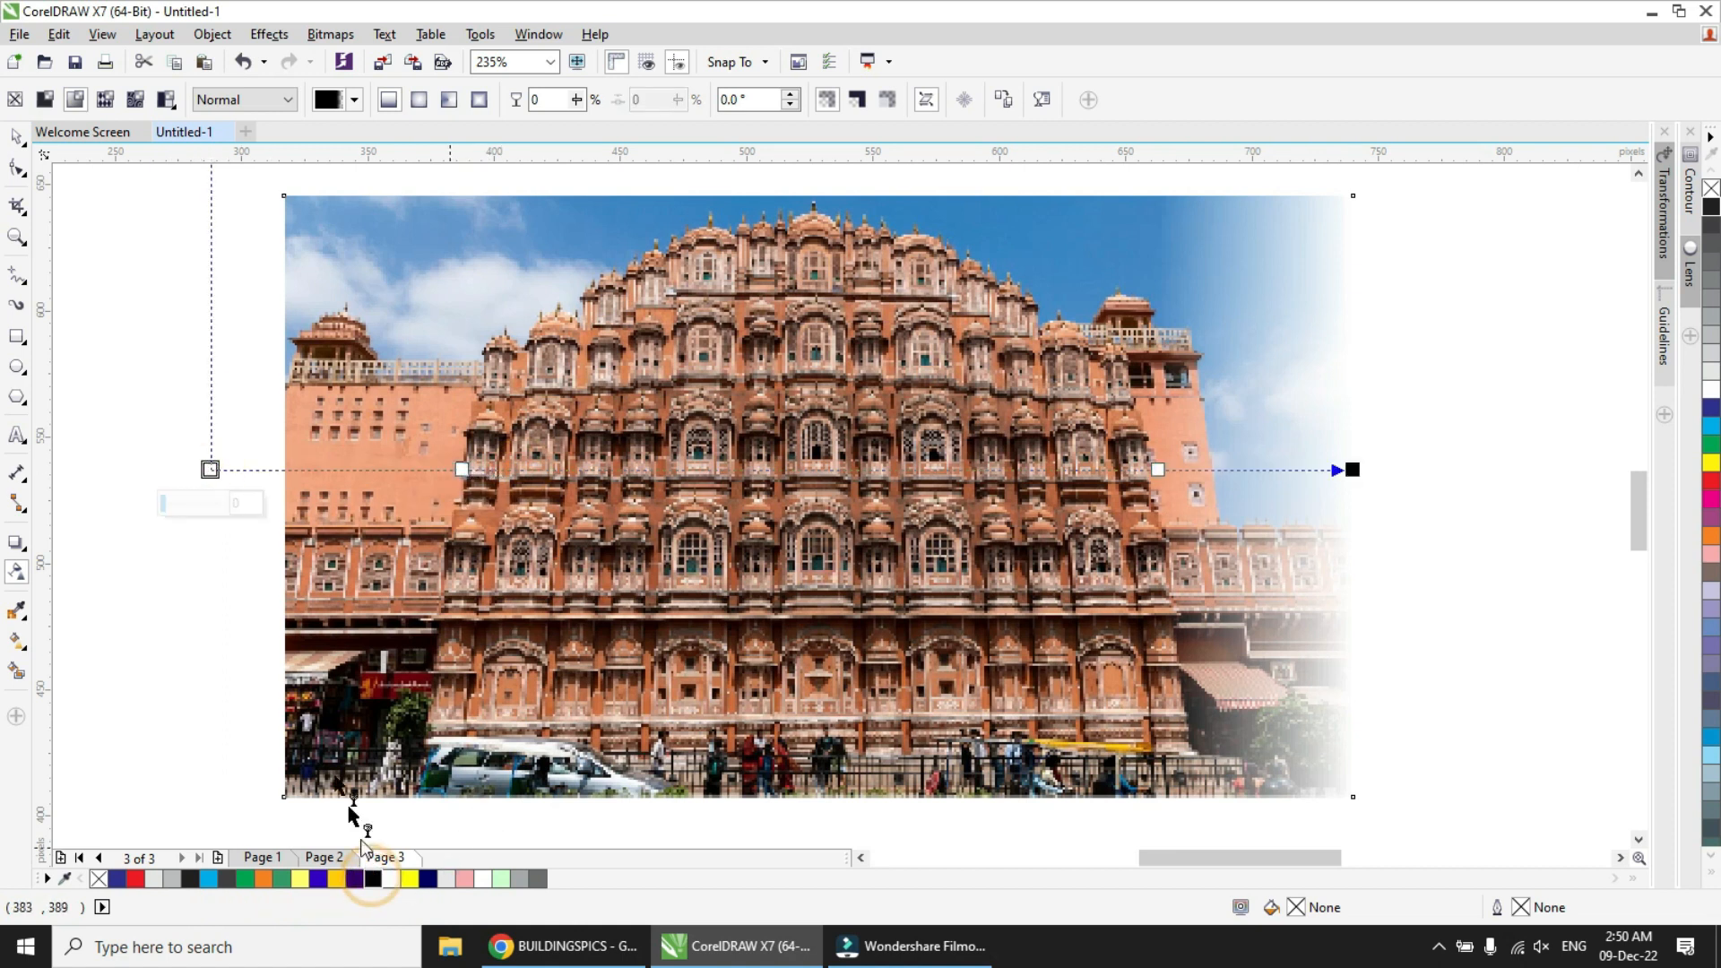
{"action": "left_click", "coordinate": [210, 469]}
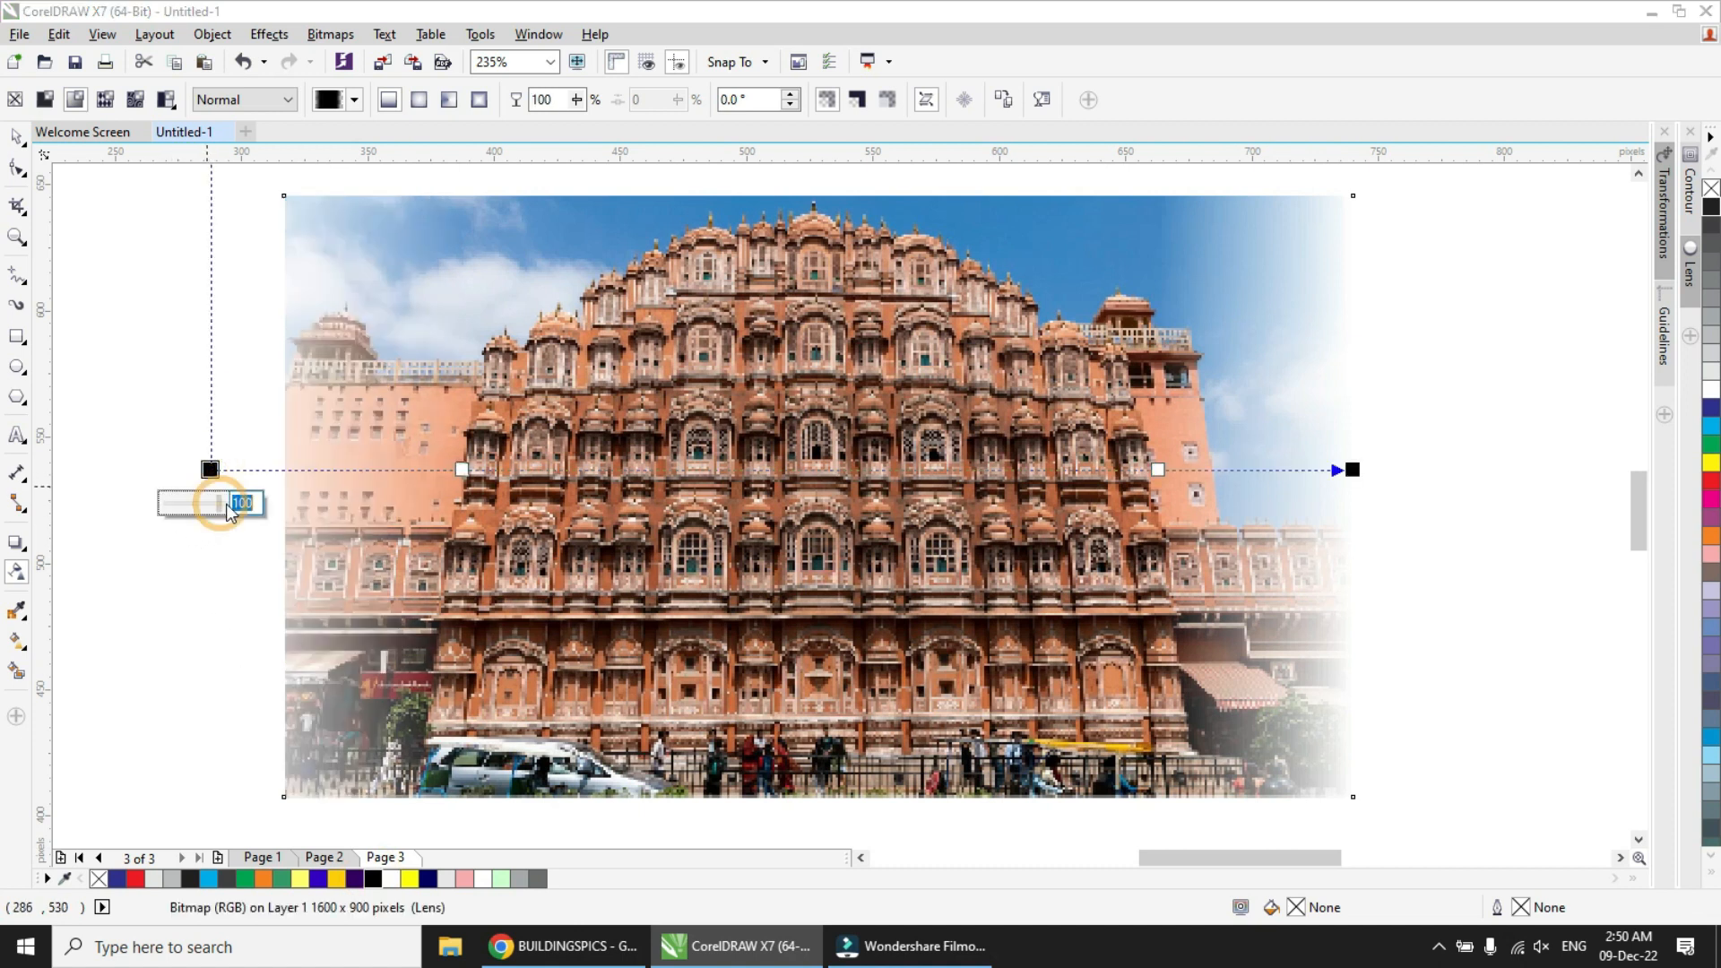
- Pull both ends of the palace photo's transparency inward, placing the left inner node at about 4% and the right one at about 93%
{"action": "left_click_drag", "start_coordinate": [210, 469], "coordinate": [438, 471]}
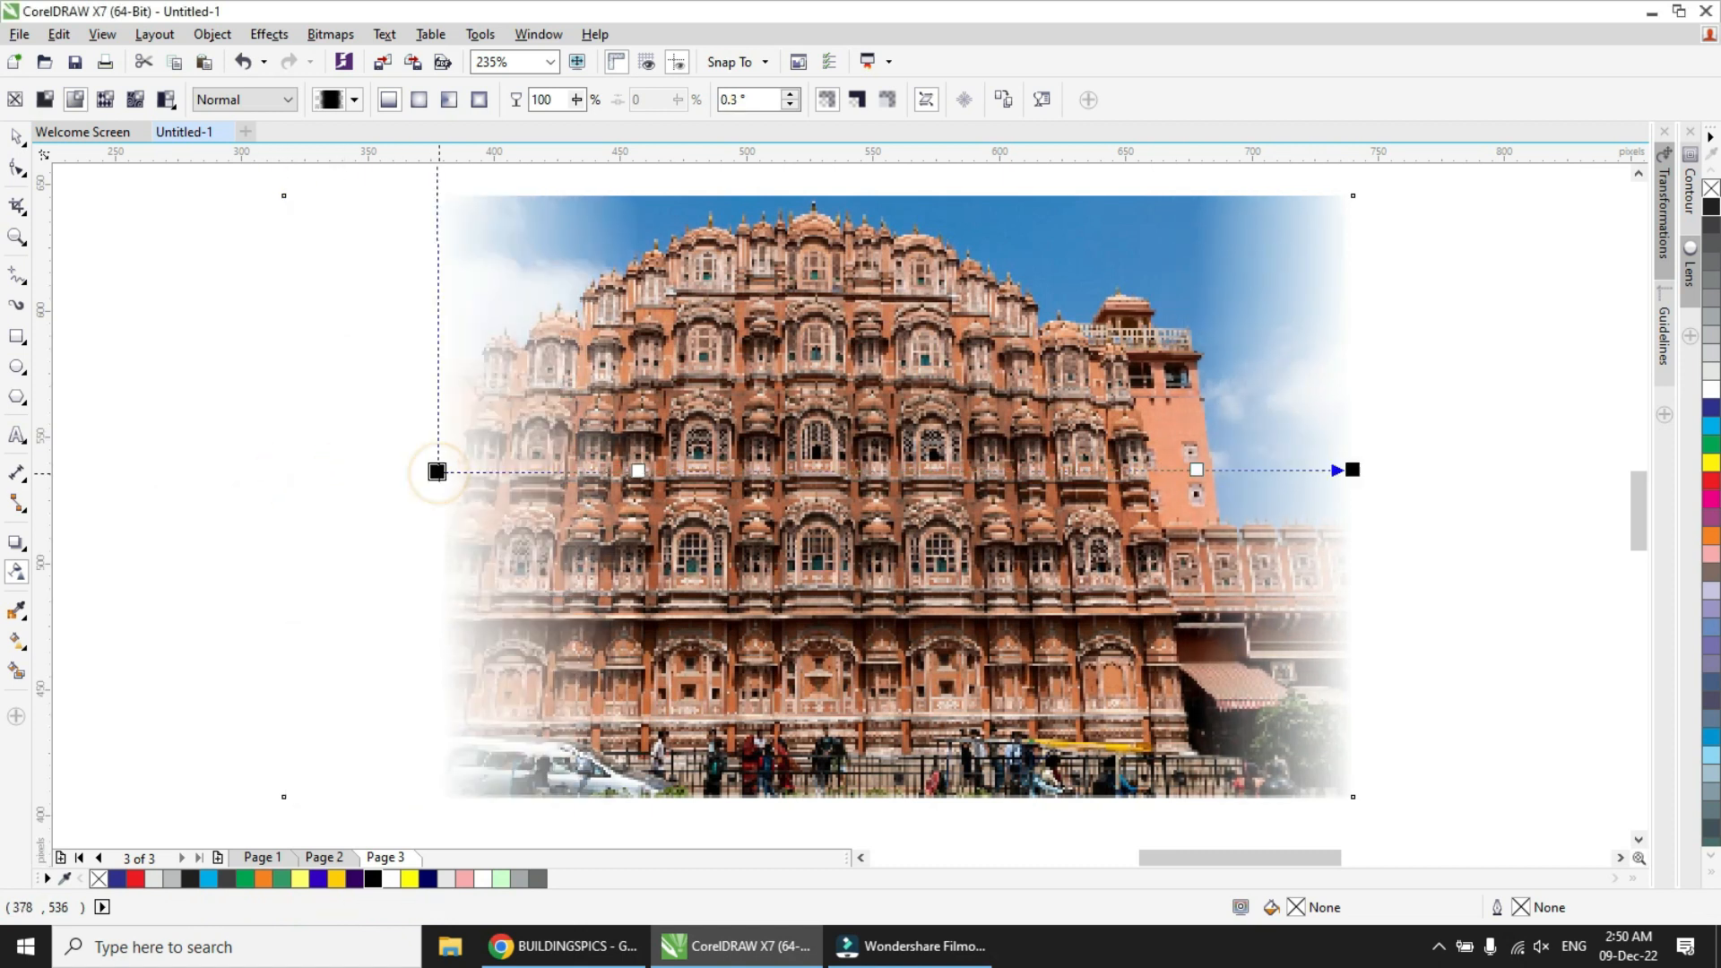
{"action": "left_click_drag", "start_coordinate": [638, 470], "coordinate": [474, 469]}
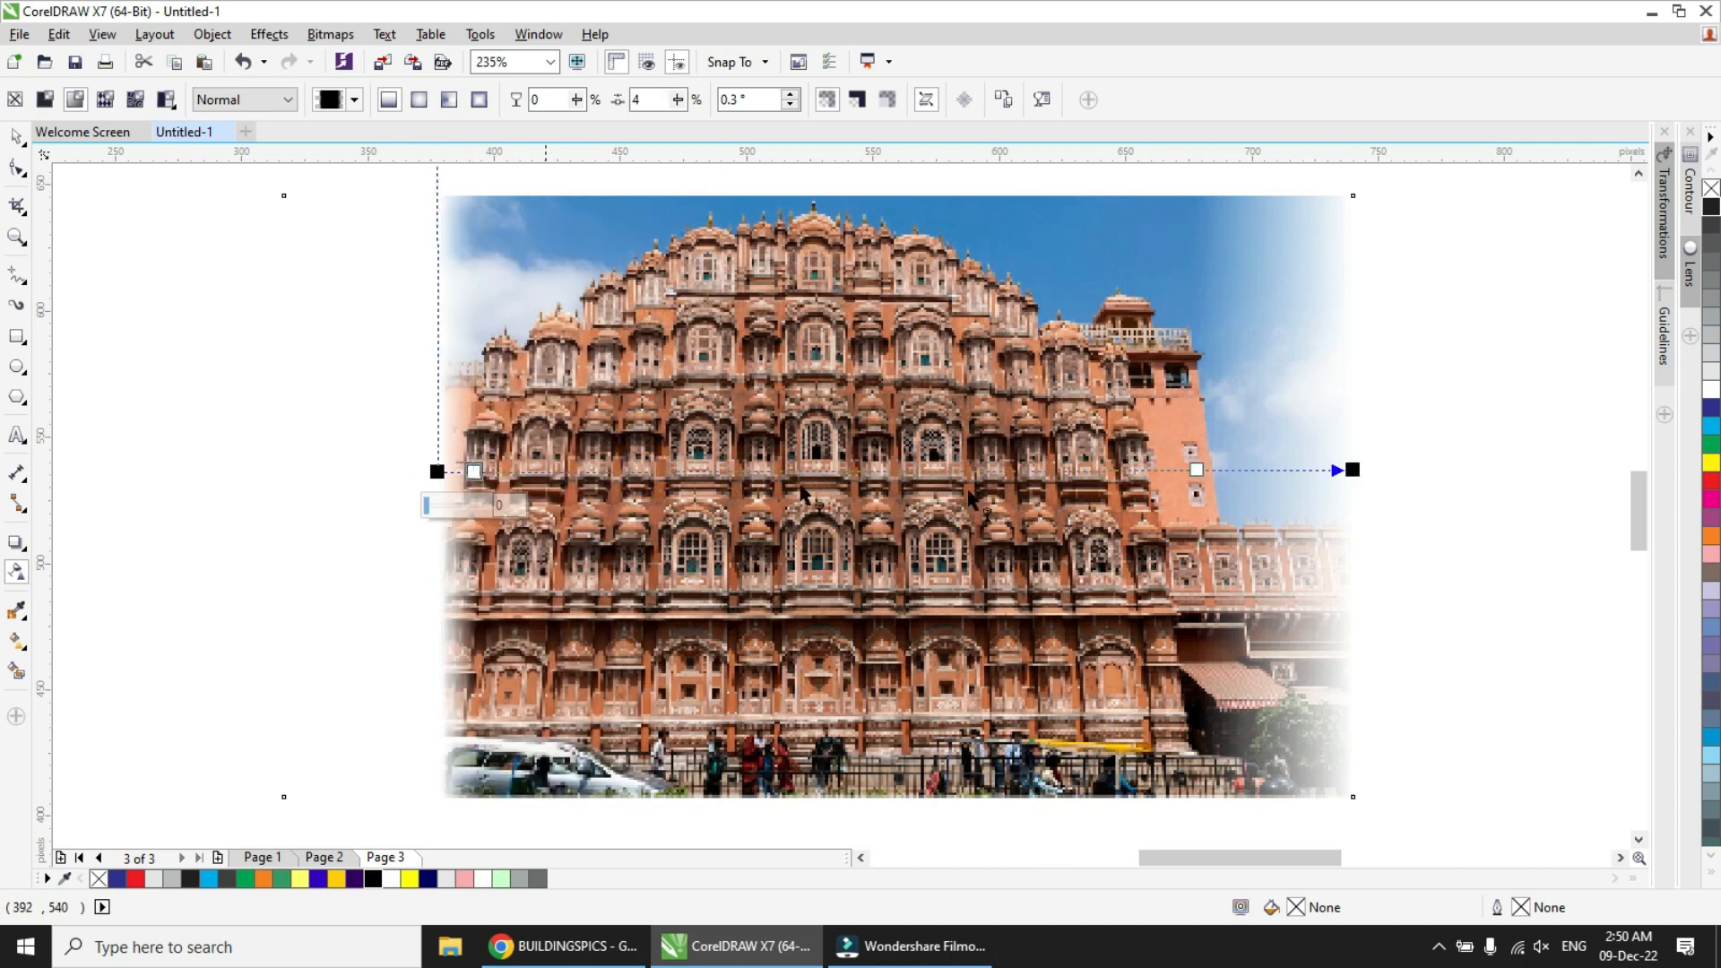
{"action": "left_click_drag", "start_coordinate": [1354, 468], "coordinate": [1213, 467]}
{"action": "left_click_drag", "start_coordinate": [1082, 467], "coordinate": [1160, 467]}
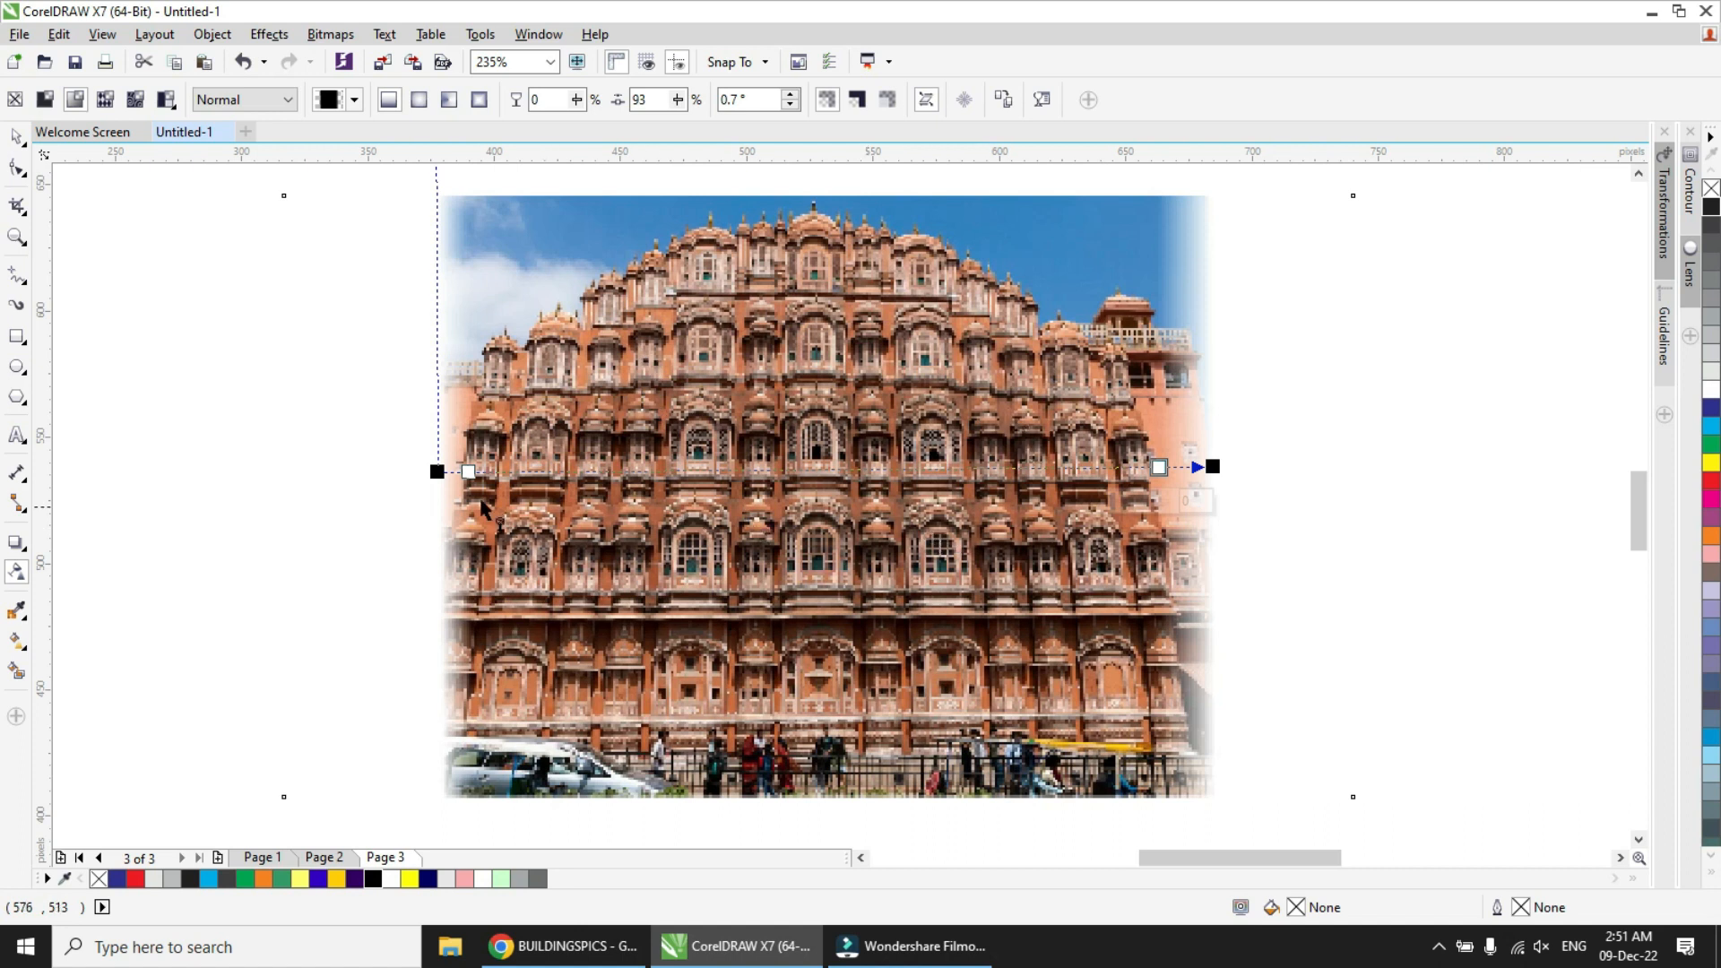
- Fine-tune both ends of the two-sided fade, placing the right inner node at 94% and lowering the transparency line slightly at about 0.4°
{"action": "mouse_move", "coordinate": [437, 472]}
{"action": "left_mouse_down"}
{"action": "mouse_move", "coordinate": [418, 469]}
{"action": "mouse_move", "coordinate": [457, 471]}
{"action": "left_mouse_up"}
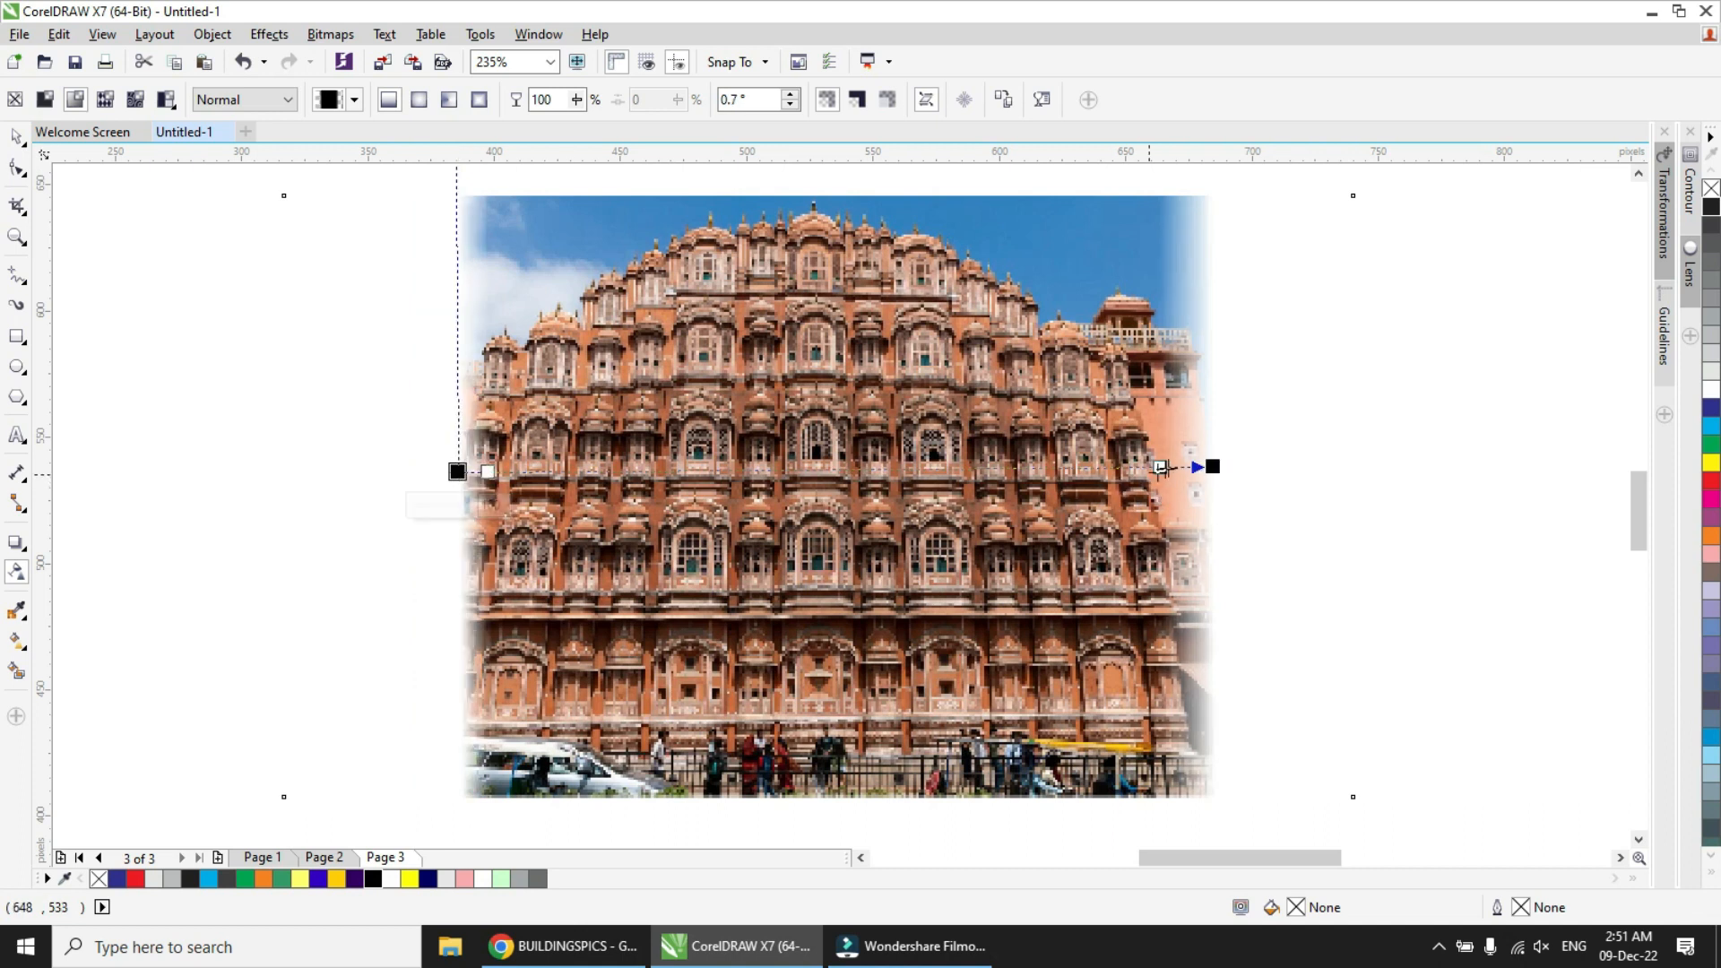
{"action": "left_click_drag", "start_coordinate": [1161, 467], "coordinate": [1116, 467]}
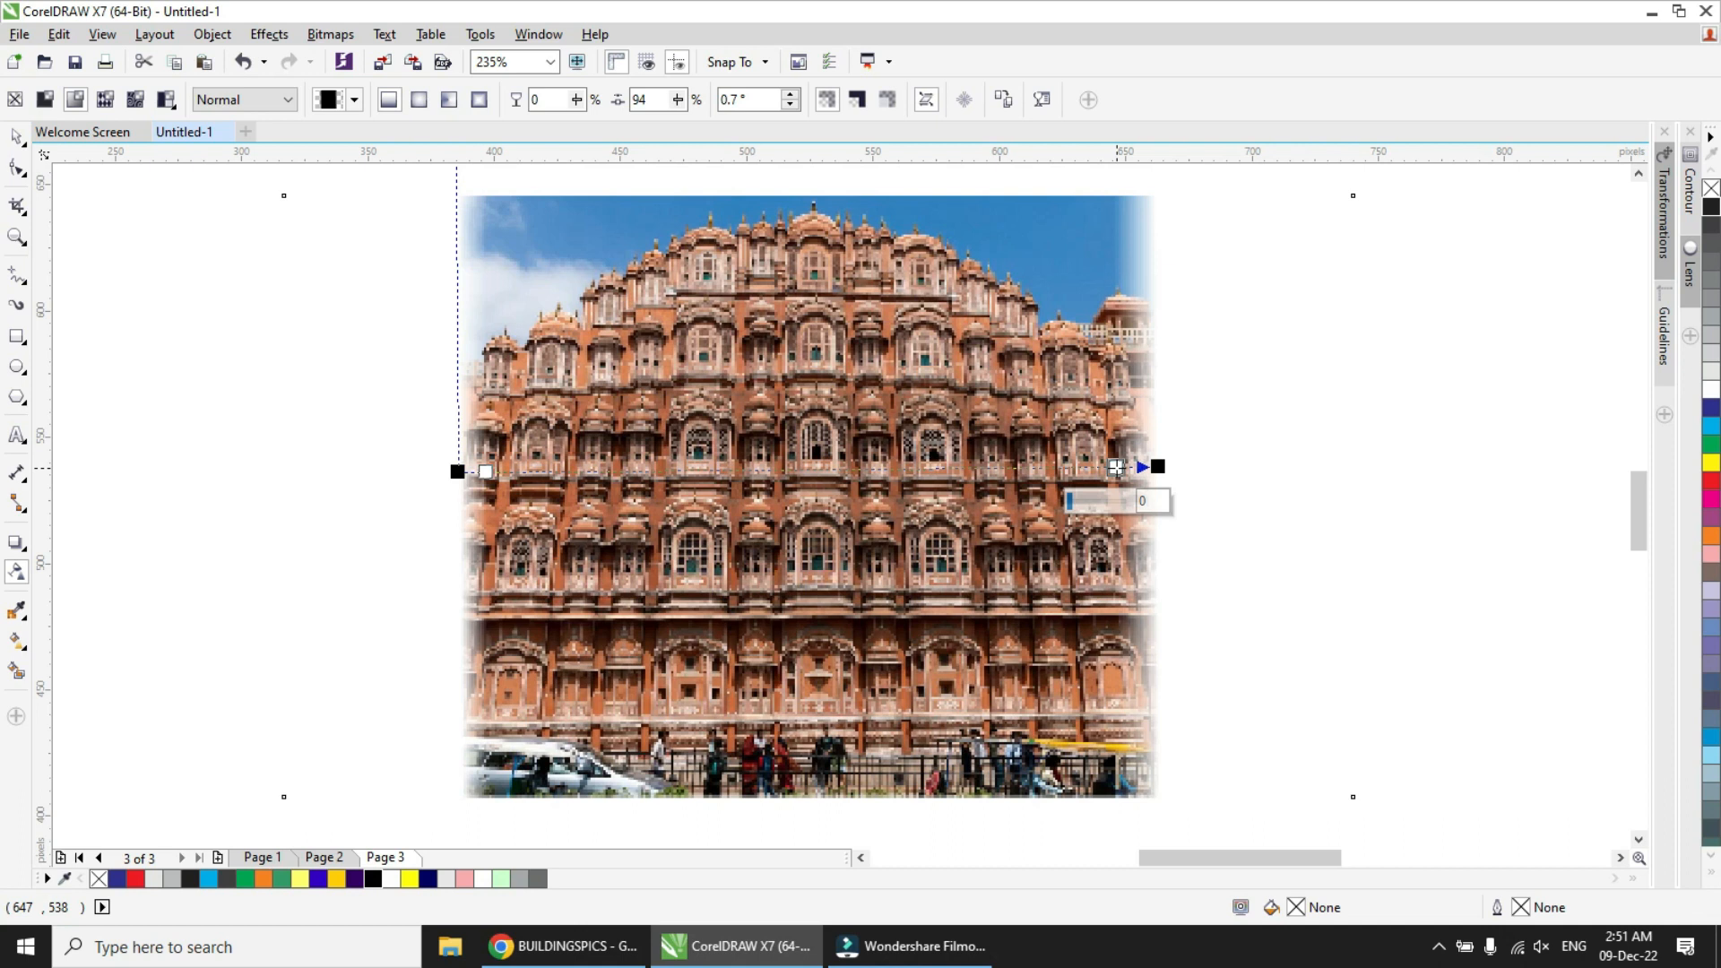
{"action": "left_click", "coordinate": [20, 143]}
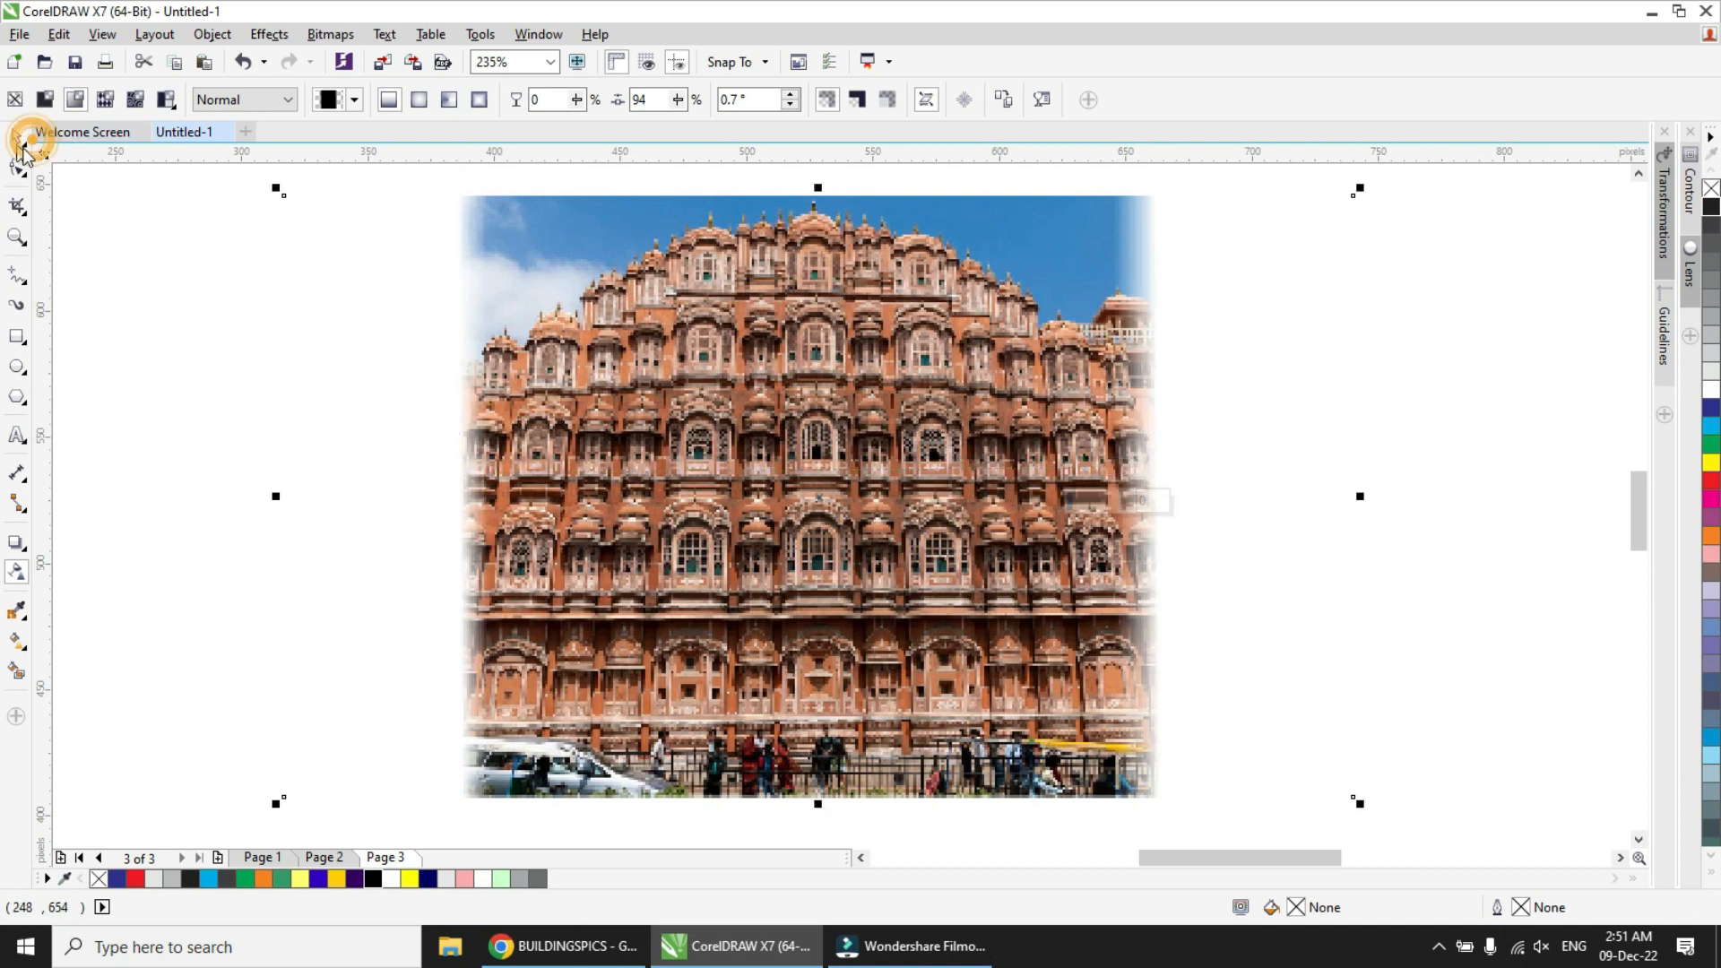
{"action": "left_click", "coordinate": [16, 571]}
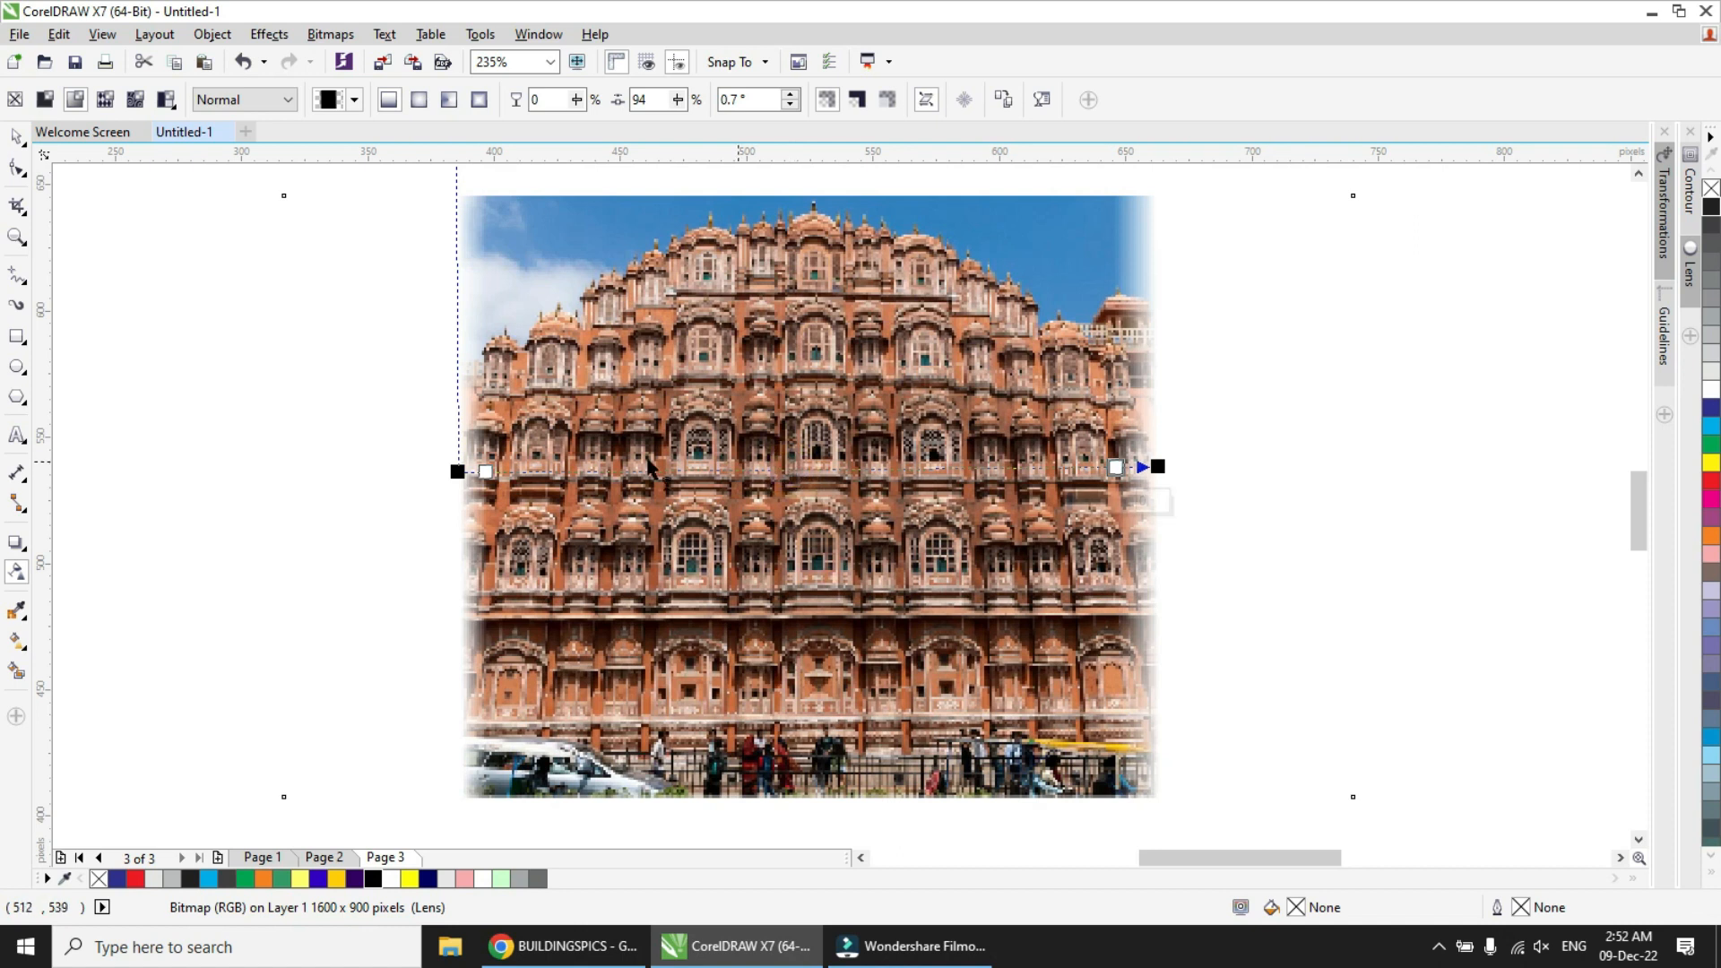
{"action": "left_click_drag", "start_coordinate": [457, 471], "coordinate": [444, 491]}
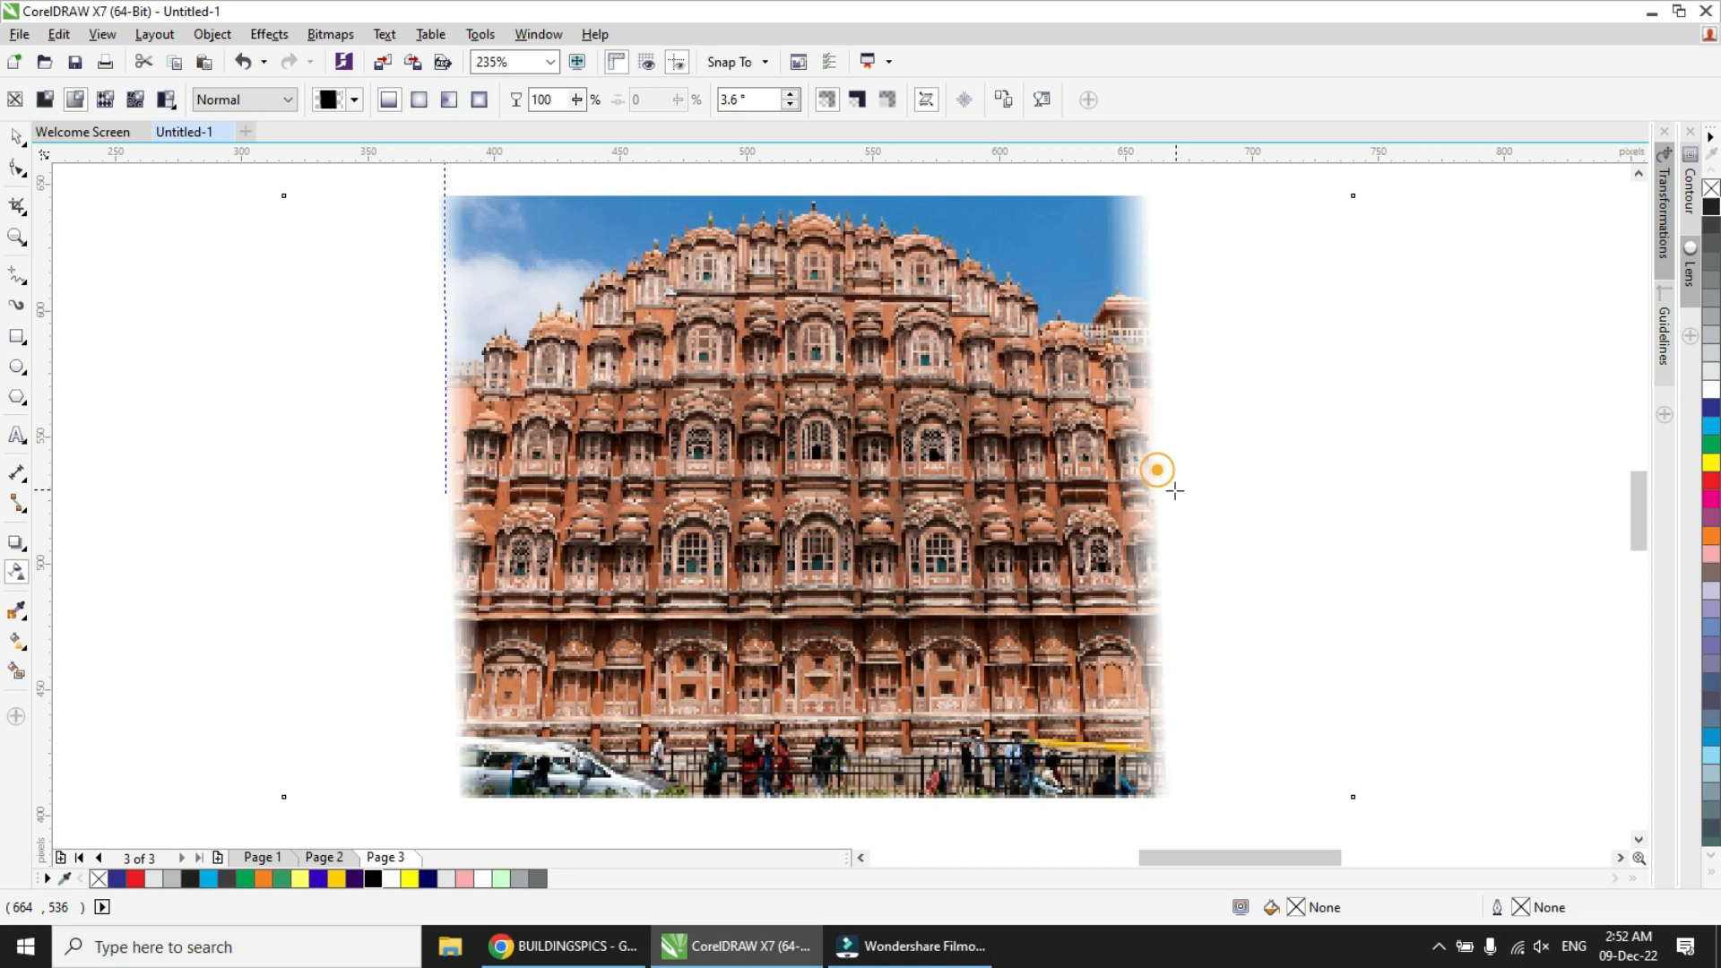
{"action": "left_click_drag", "start_coordinate": [1157, 468], "coordinate": [1175, 489]}
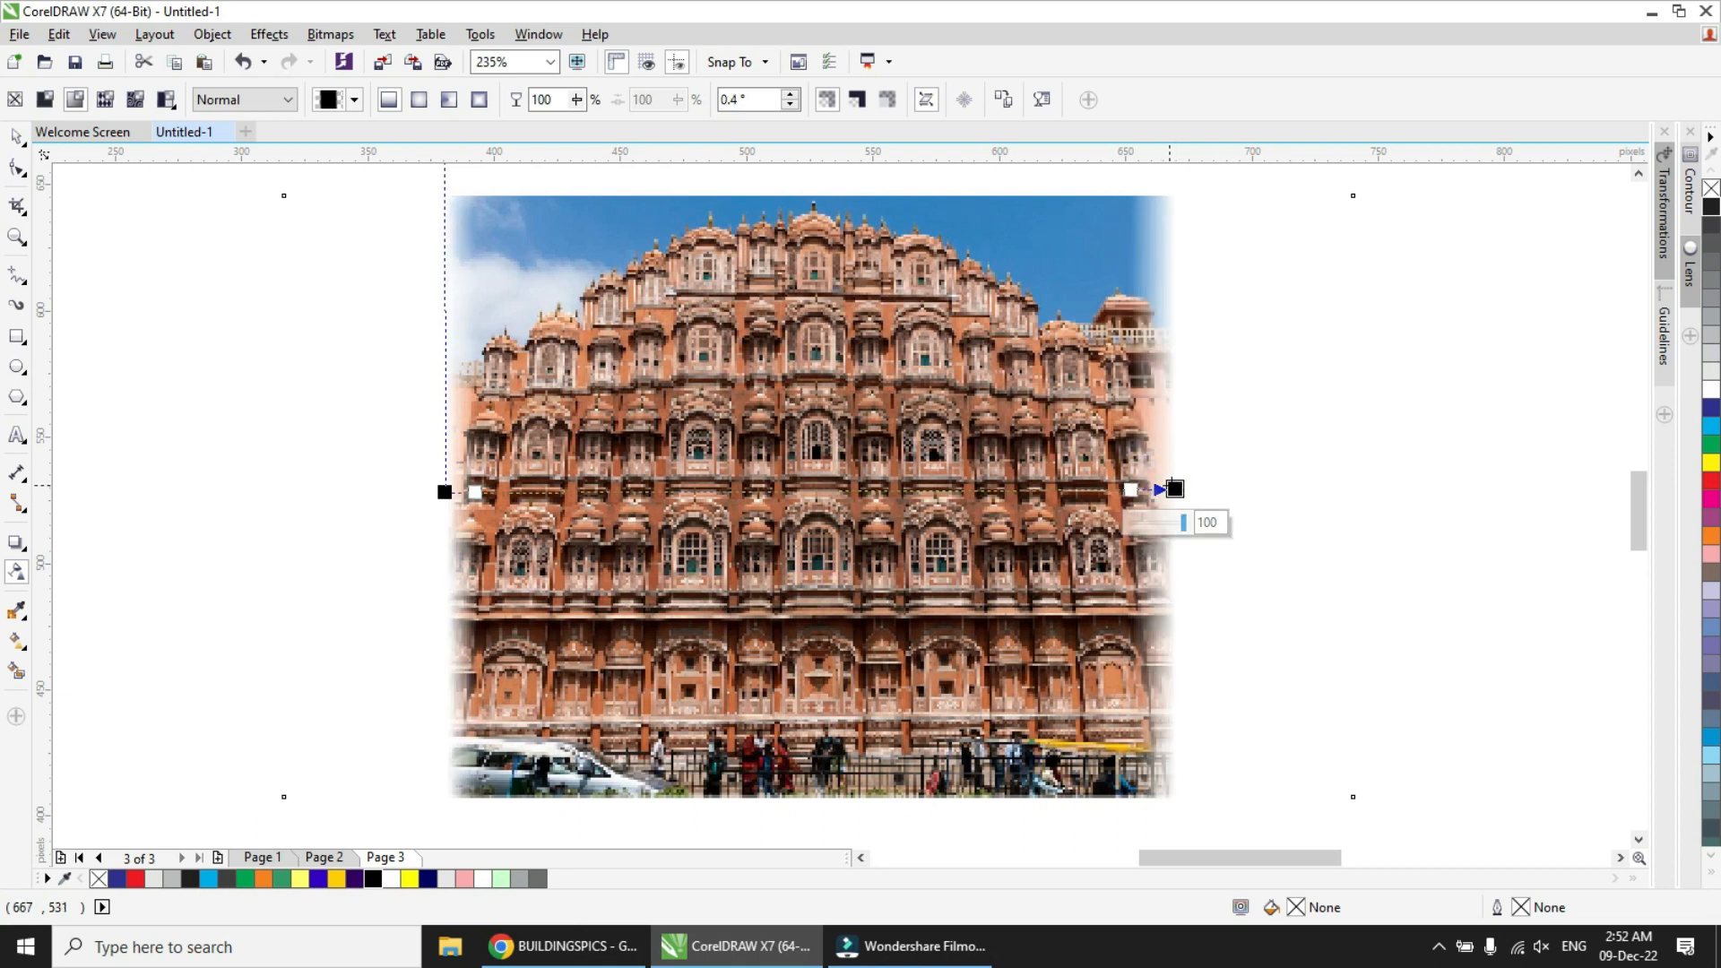
- Remove the palace photo's transparency and apply a downward linear transparency at about -90.6° from near its top to just below its middle
{"action": "left_click", "coordinate": [15, 100]}
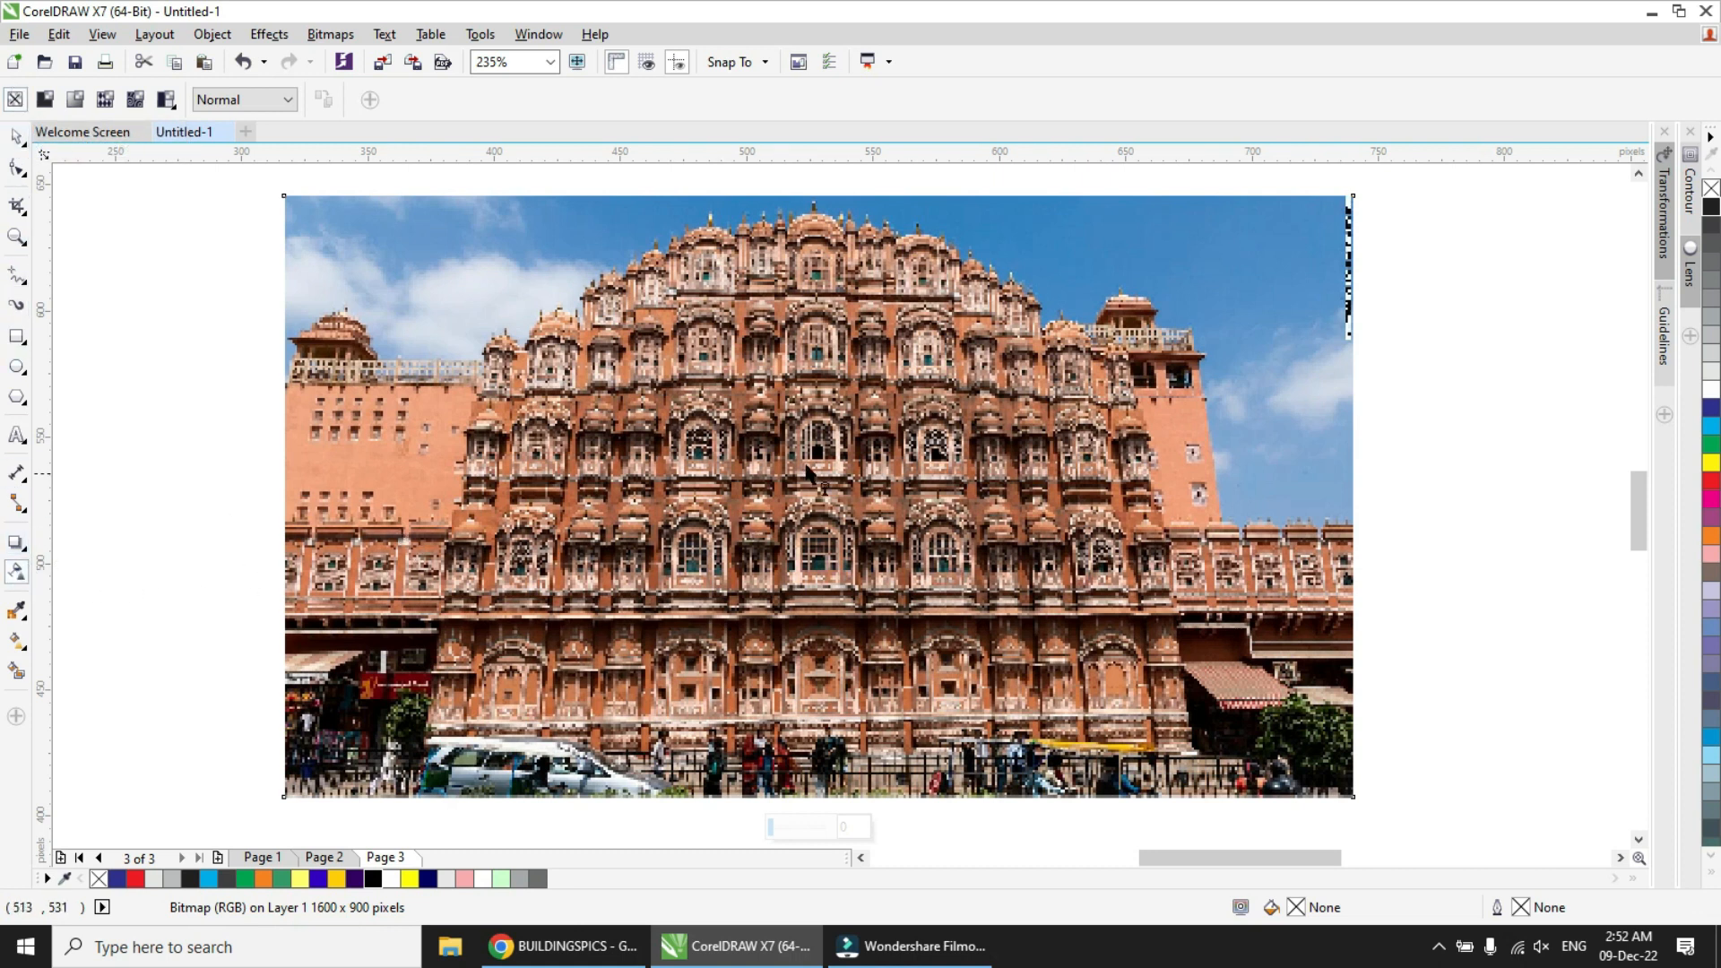
{"action": "left_click", "coordinate": [780, 432]}
{"action": "left_click_drag", "start_coordinate": [780, 432], "coordinate": [771, 704]}
{"action": "left_click_drag", "start_coordinate": [781, 431], "coordinate": [782, 325]}
{"action": "left_click_drag", "start_coordinate": [771, 701], "coordinate": [796, 564]}
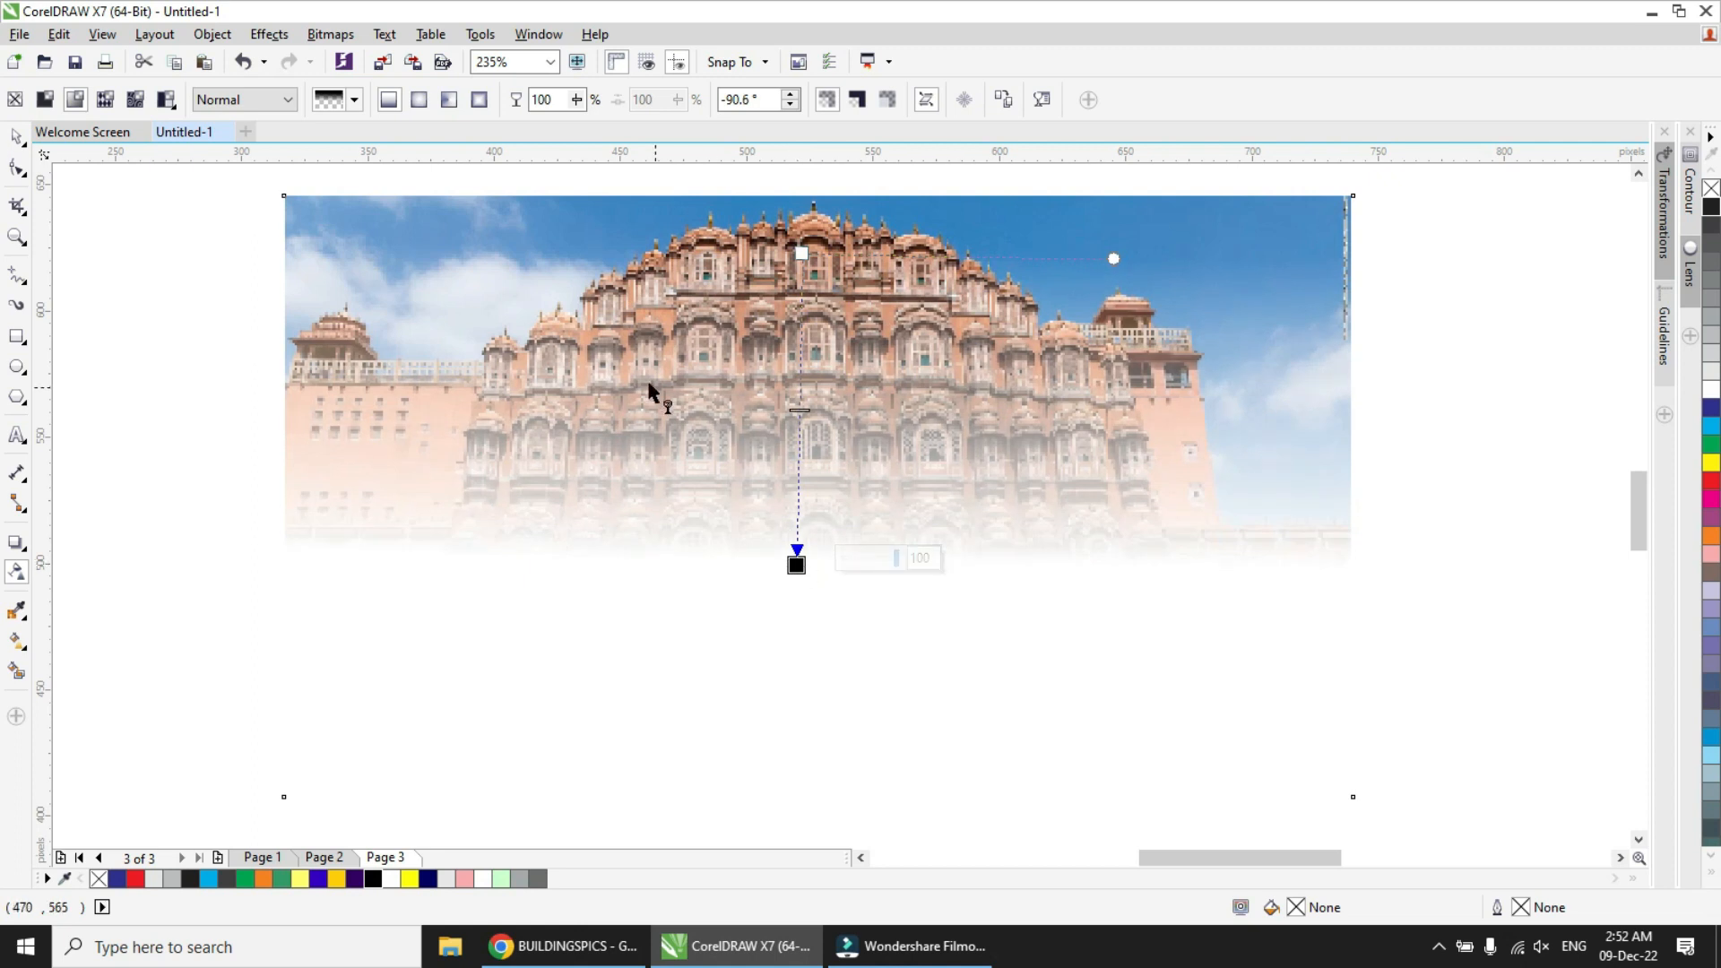
- Switch the palace photo to uniform transparency, try a value of 48, and set it back to 0
{"action": "left_click", "coordinate": [49, 104]}
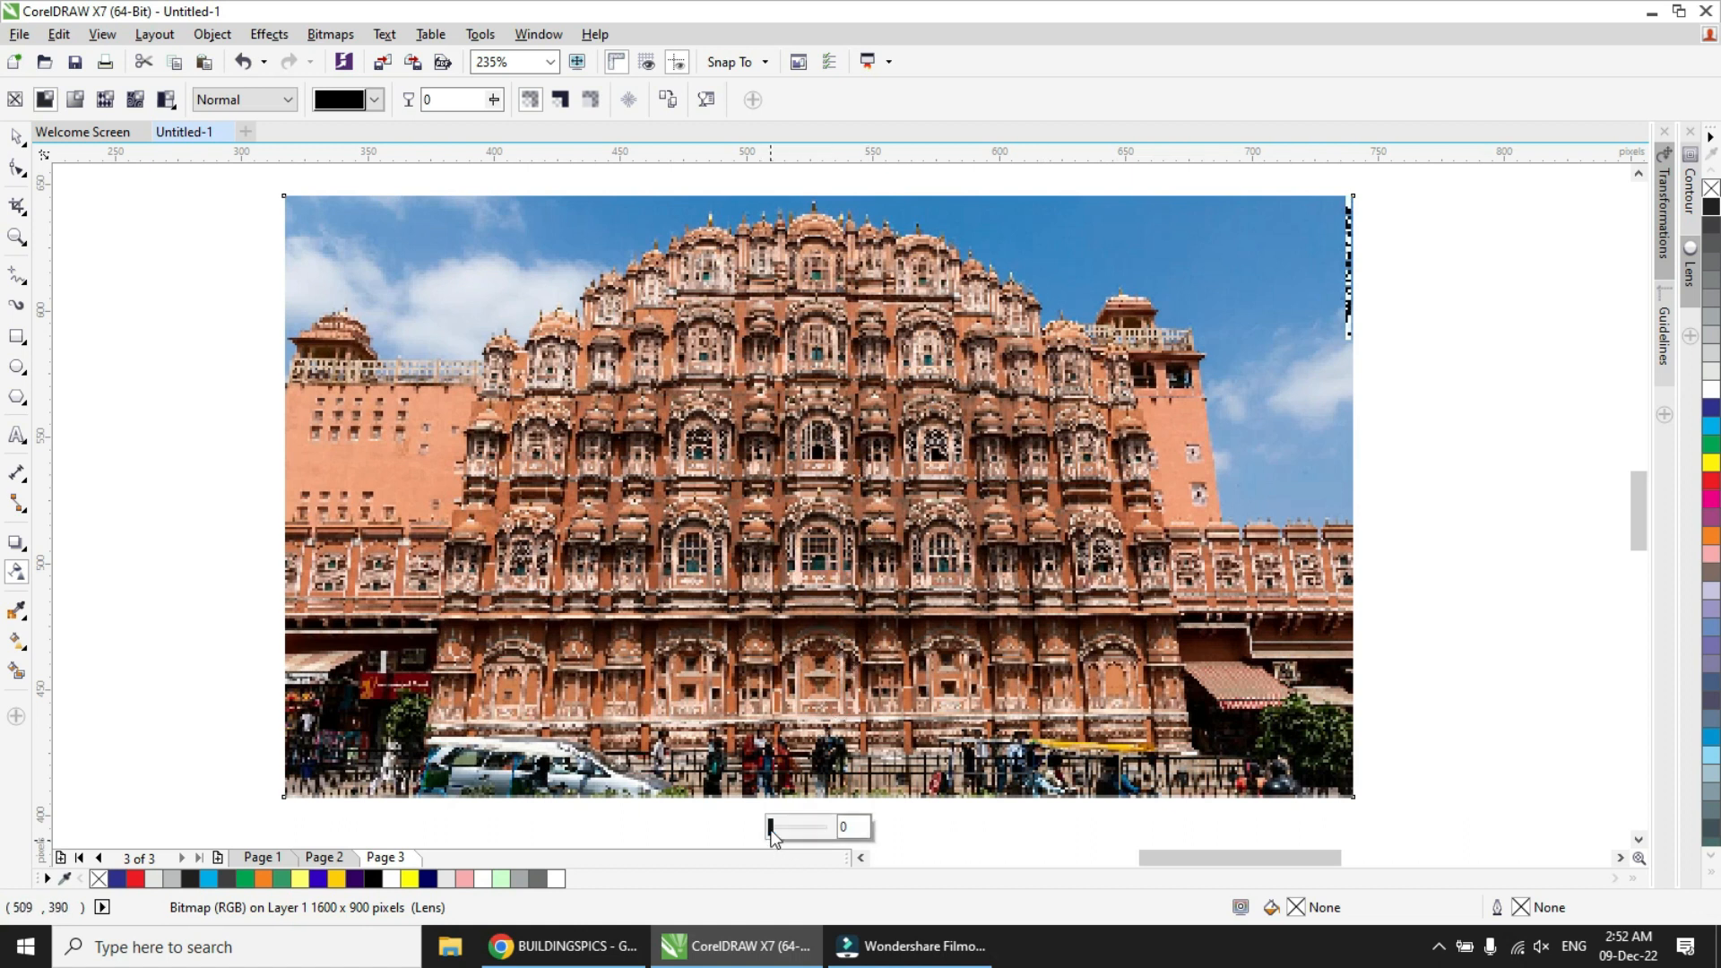
{"action": "left_click_drag", "start_coordinate": [773, 832], "coordinate": [800, 839]}
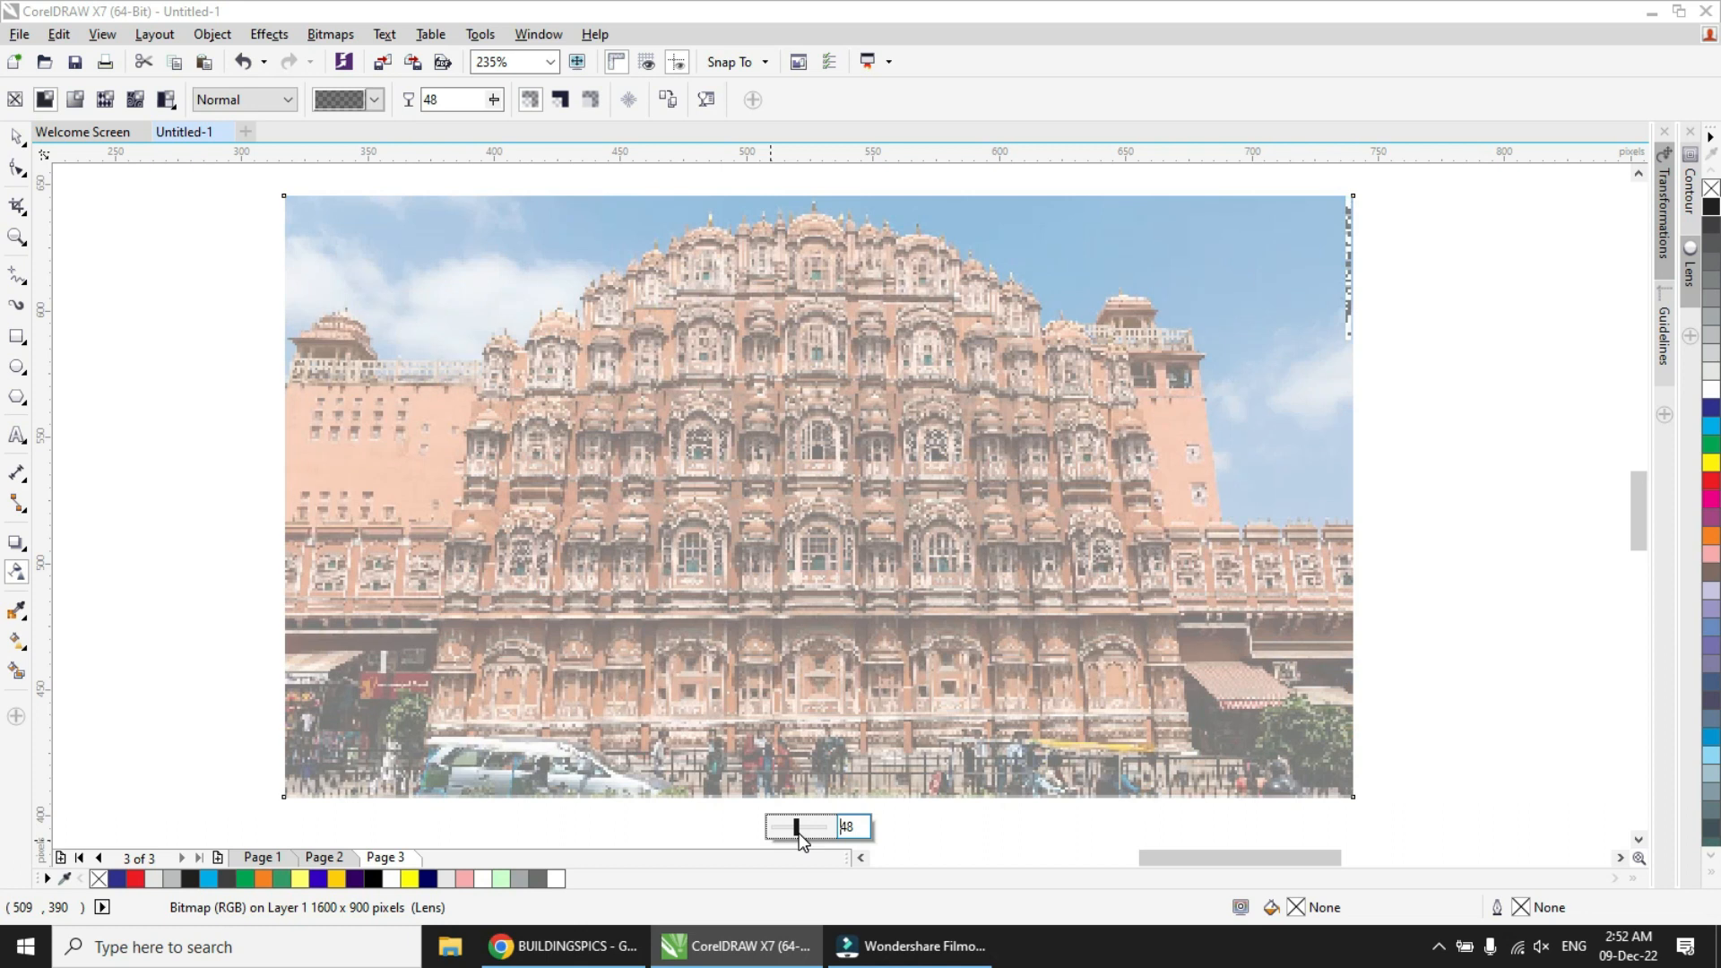
{"action": "mouse_move", "coordinate": [801, 837]}
{"action": "left_mouse_down"}
{"action": "mouse_move", "coordinate": [844, 828]}
{"action": "mouse_move", "coordinate": [768, 828]}
{"action": "left_mouse_up"}
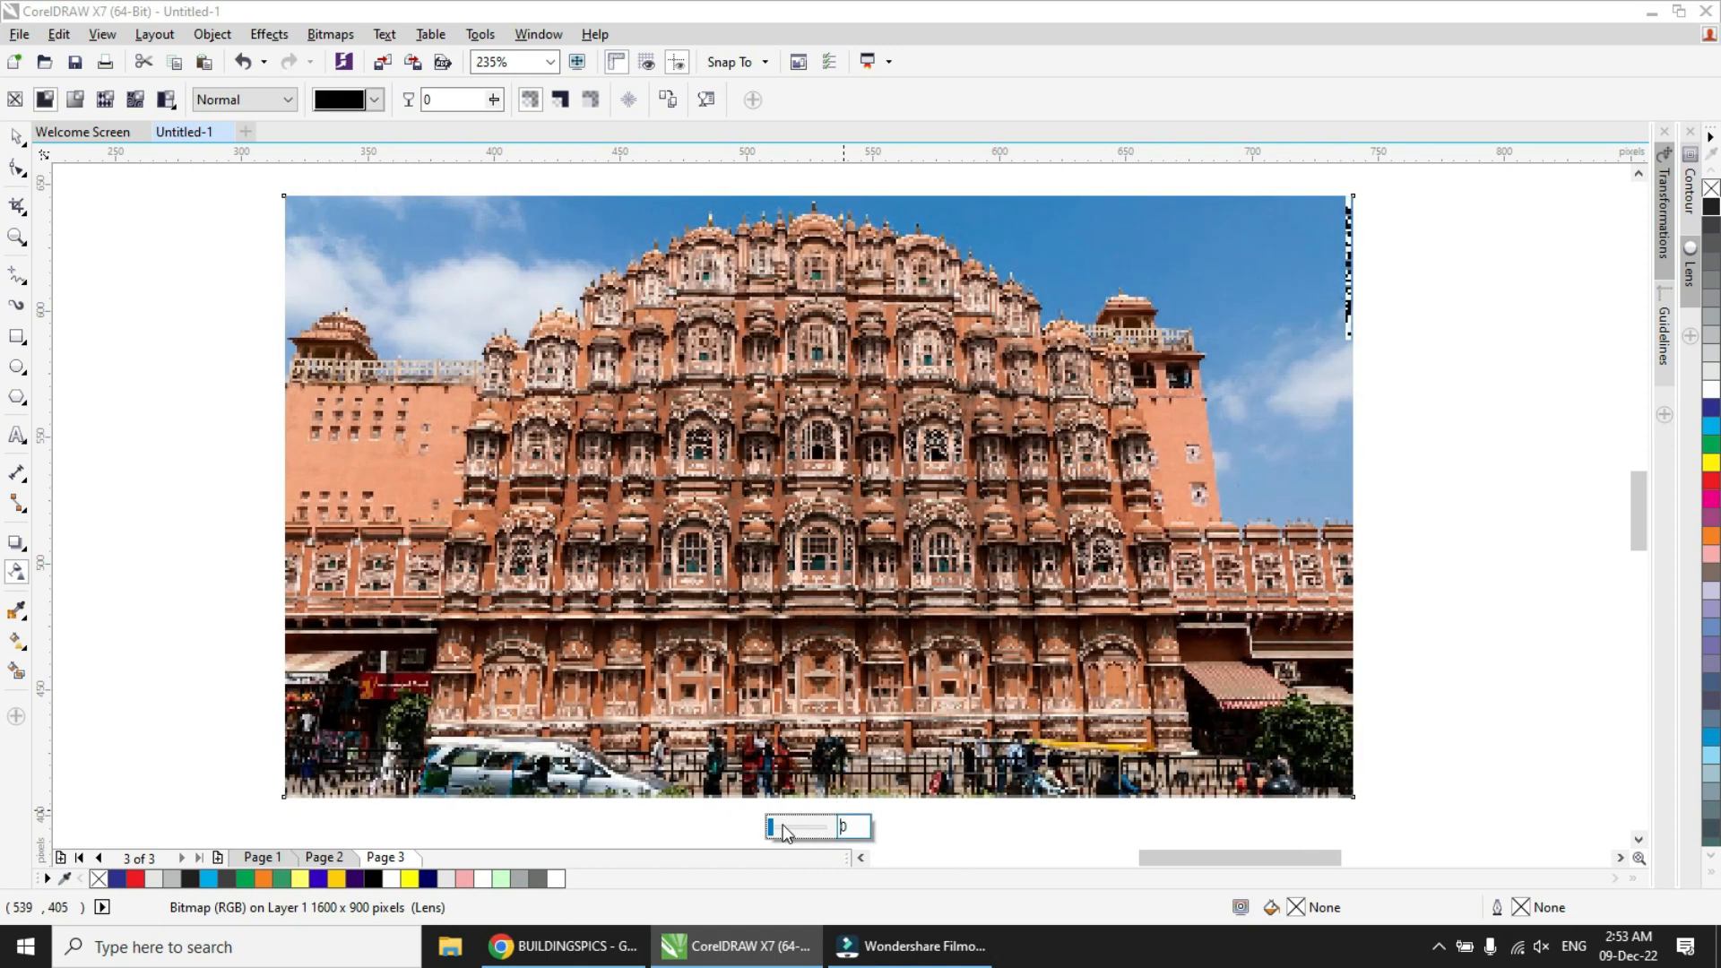
{"action": "left_click_drag", "start_coordinate": [794, 827], "coordinate": [711, 806]}
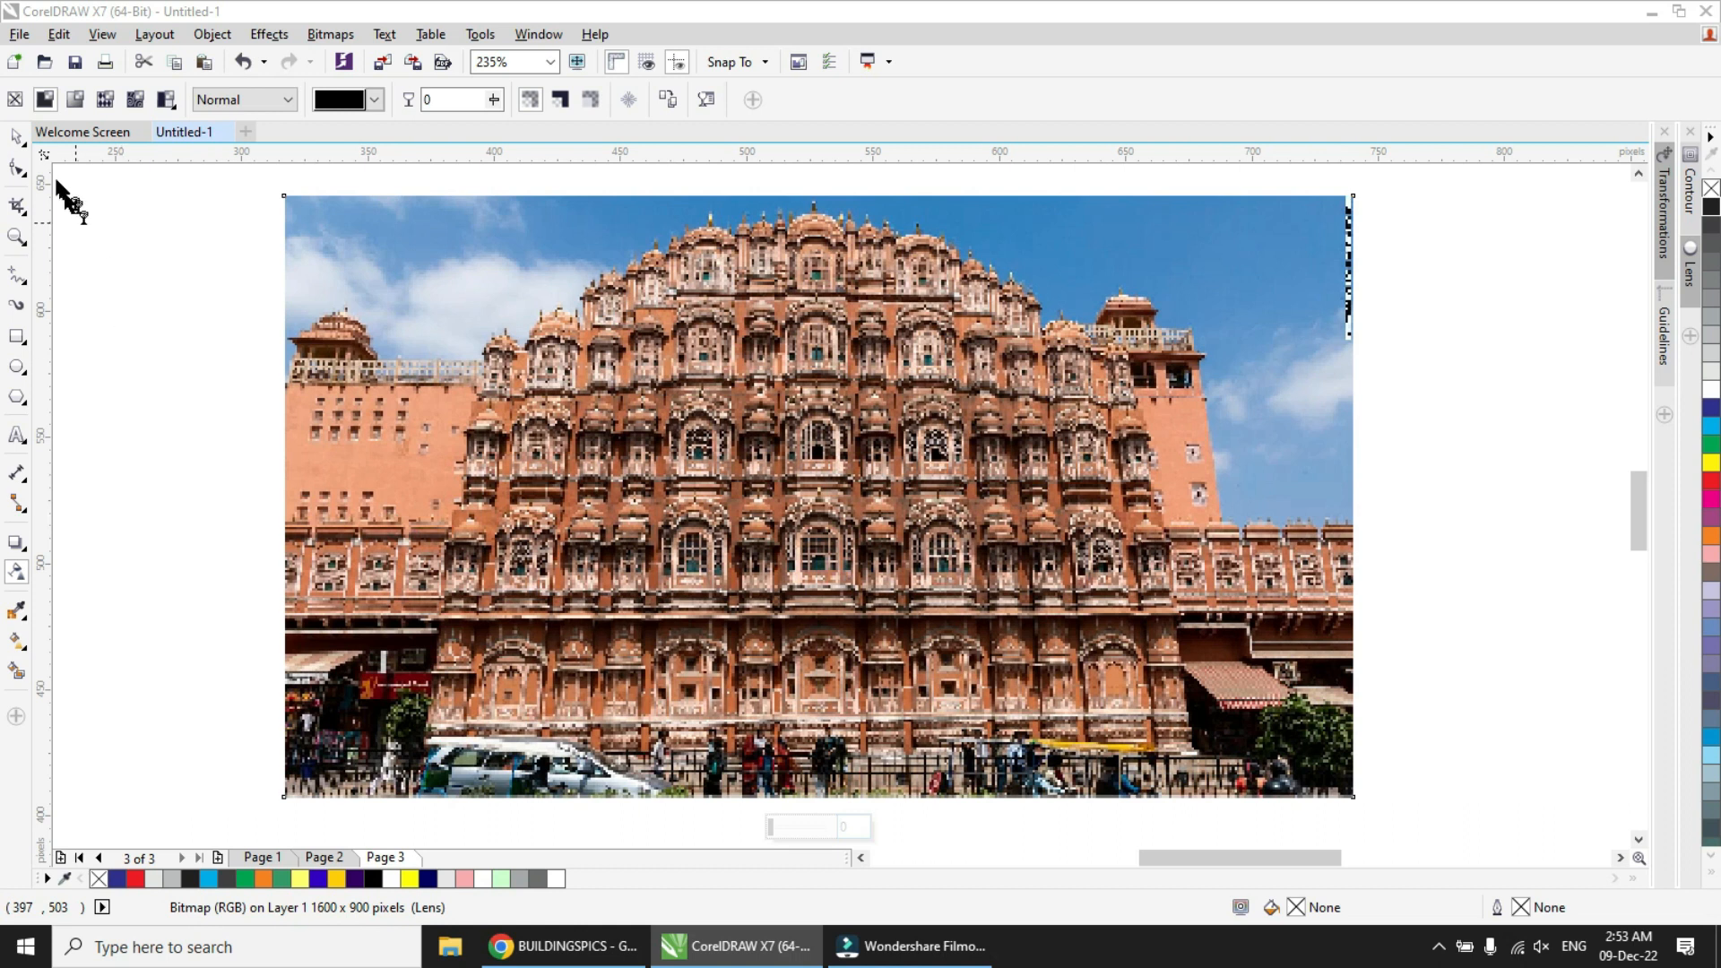
- Scale the palace photo down to about 181 × 102 px and move it to about X 689 px, Y 540 px
{"action": "left_click", "coordinate": [22, 142]}
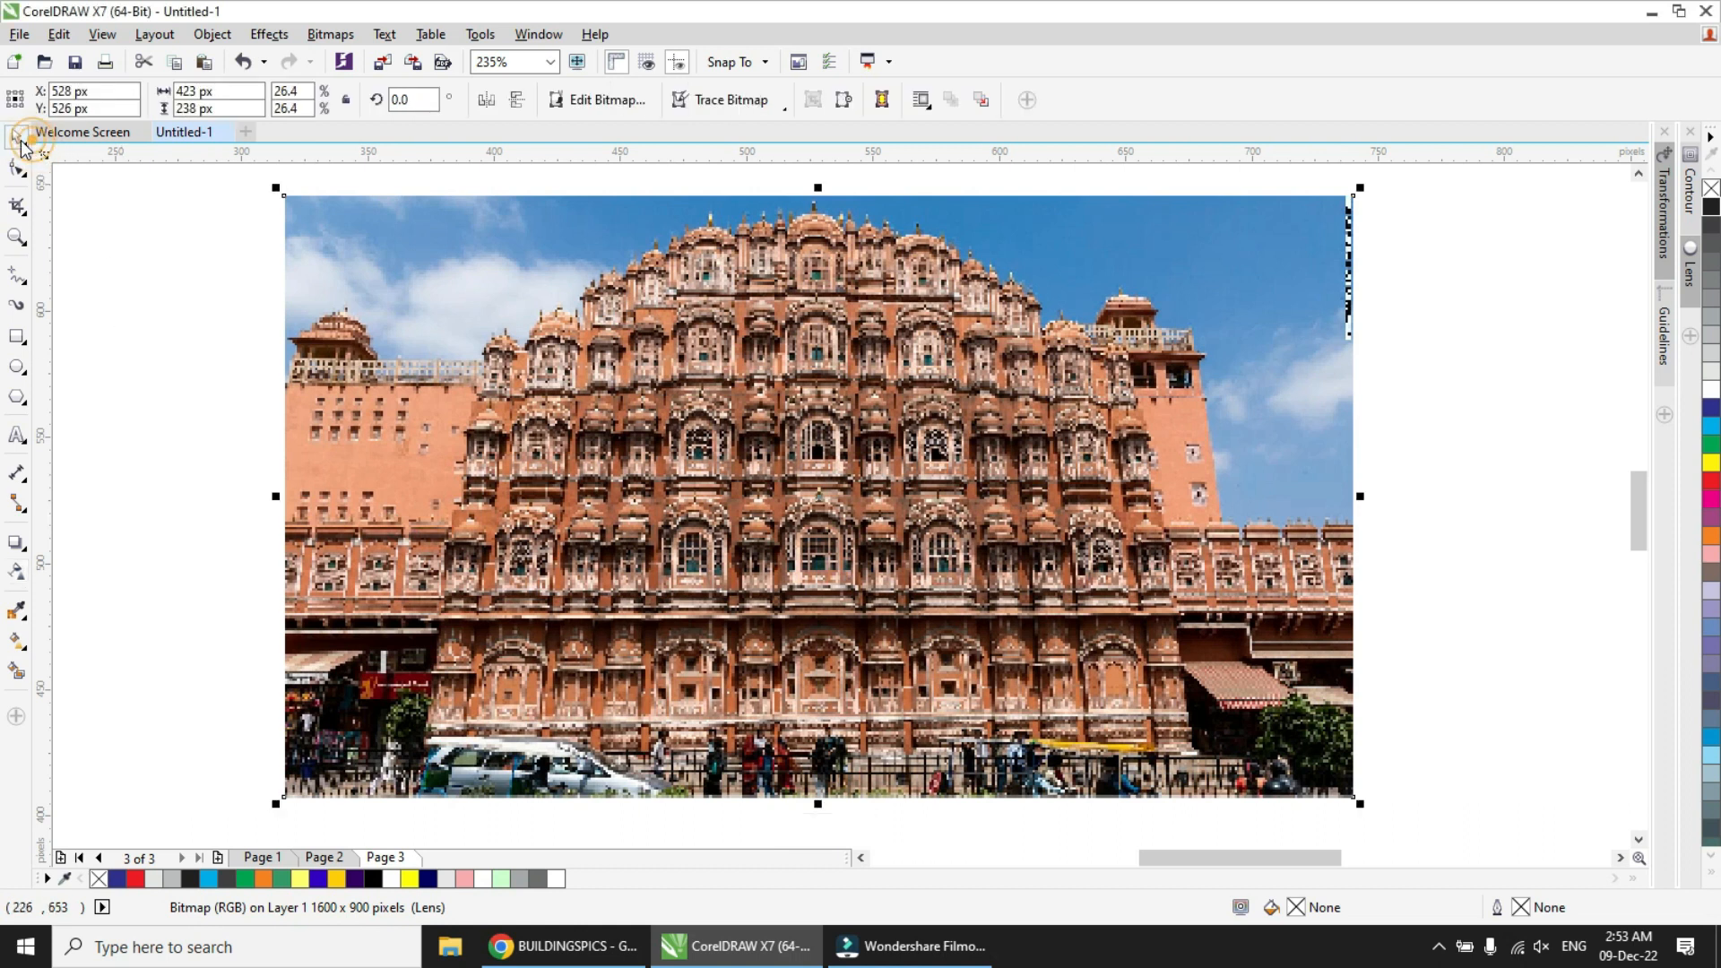
{"action": "left_click", "coordinate": [695, 536]}
{"action": "left_click", "coordinate": [395, 289]}
{"action": "left_click_drag", "start_coordinate": [281, 190], "coordinate": [881, 535]}
{"action": "left_click_drag", "start_coordinate": [1165, 678], "coordinate": [1255, 473]}
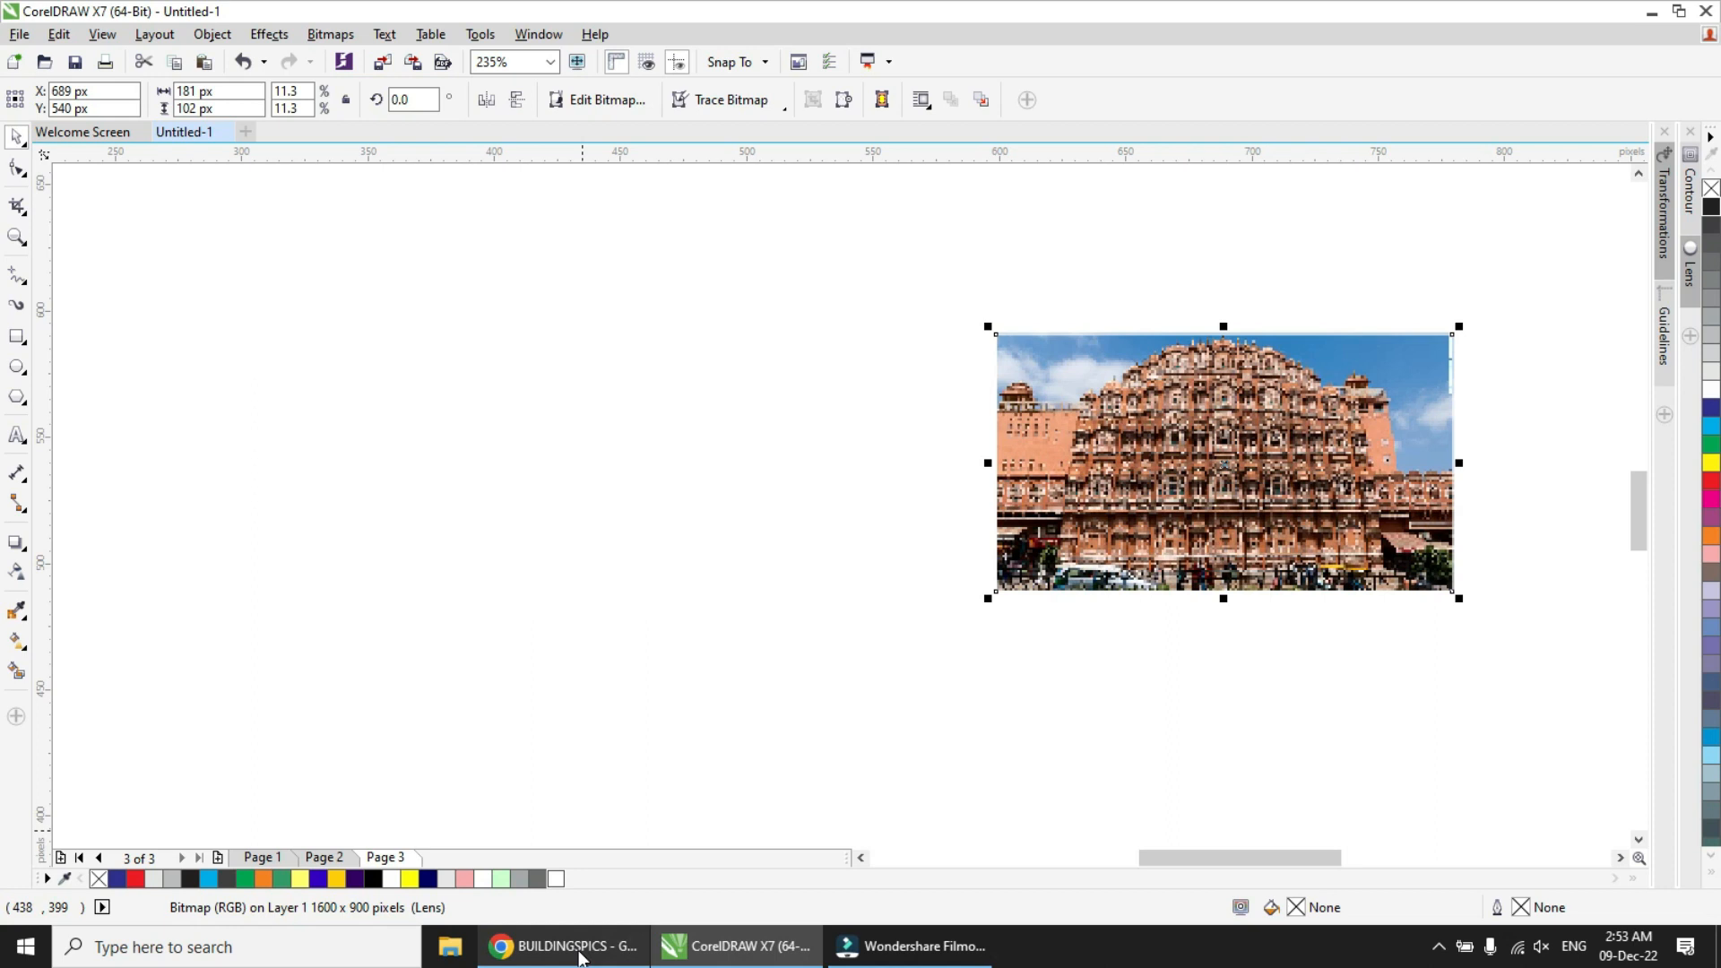
- Switch to the Chrome image search and search for "COUPLE PHOTOSHOOT PAKISTANI"
{"action": "mouse_move", "coordinate": [581, 957]}
{"action": "left_click", "coordinate": [570, 838]}
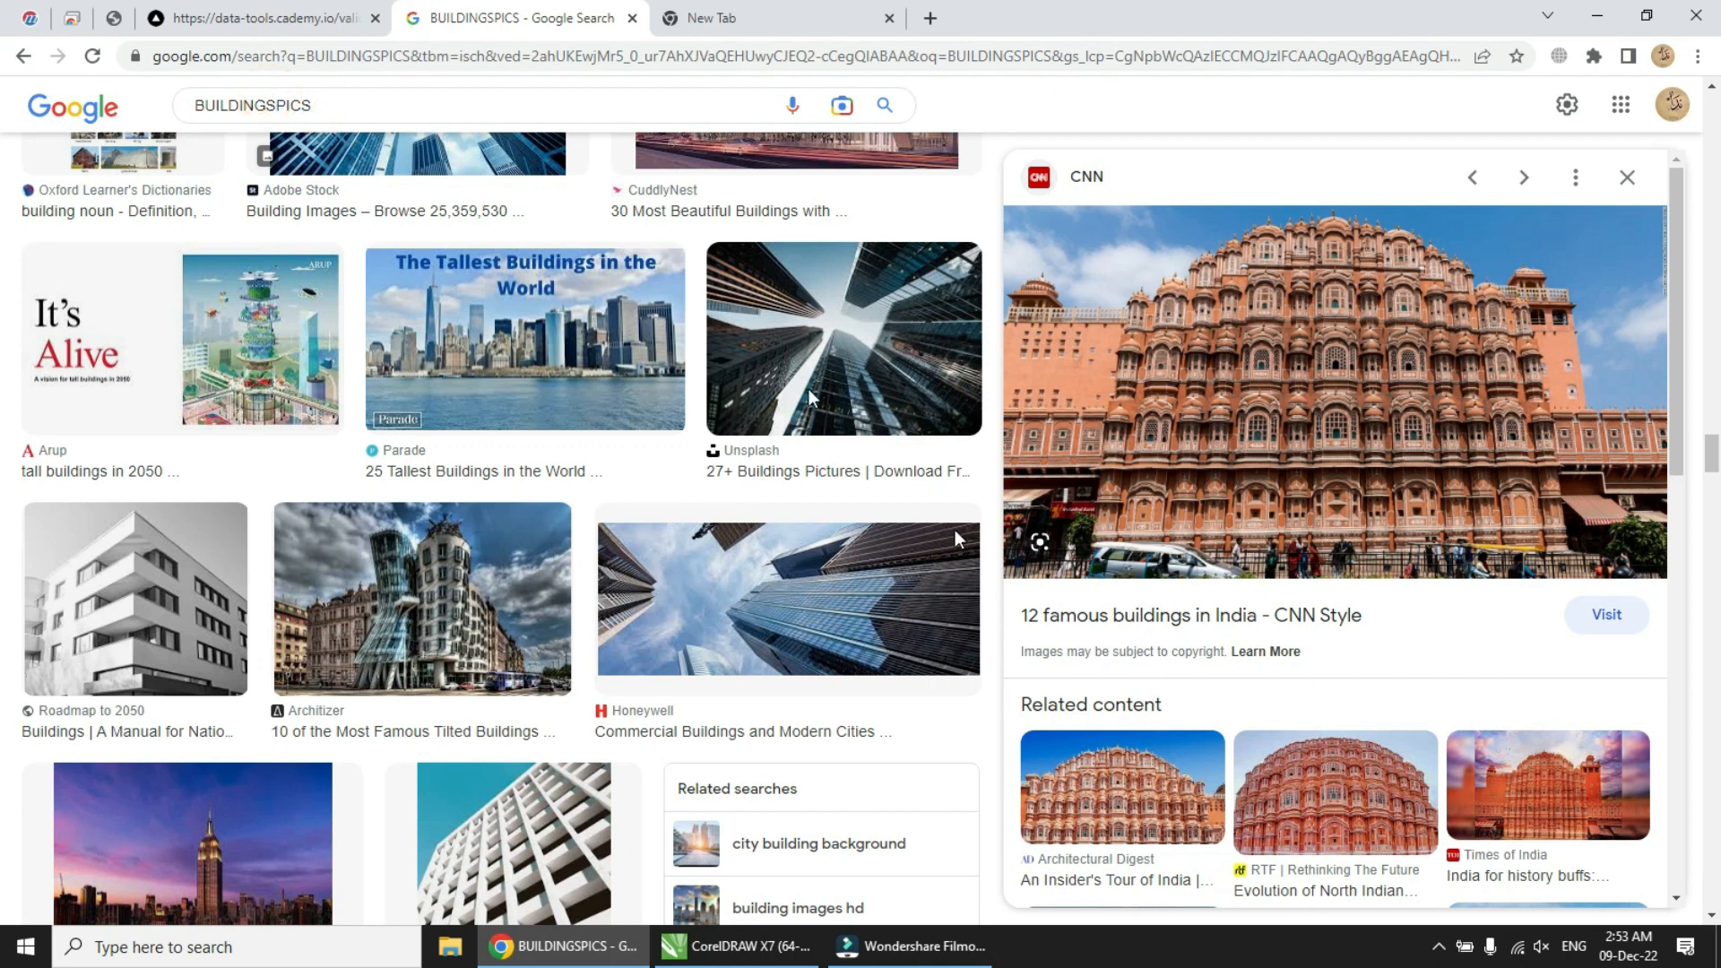
{"action": "left_click", "coordinate": [405, 106]}
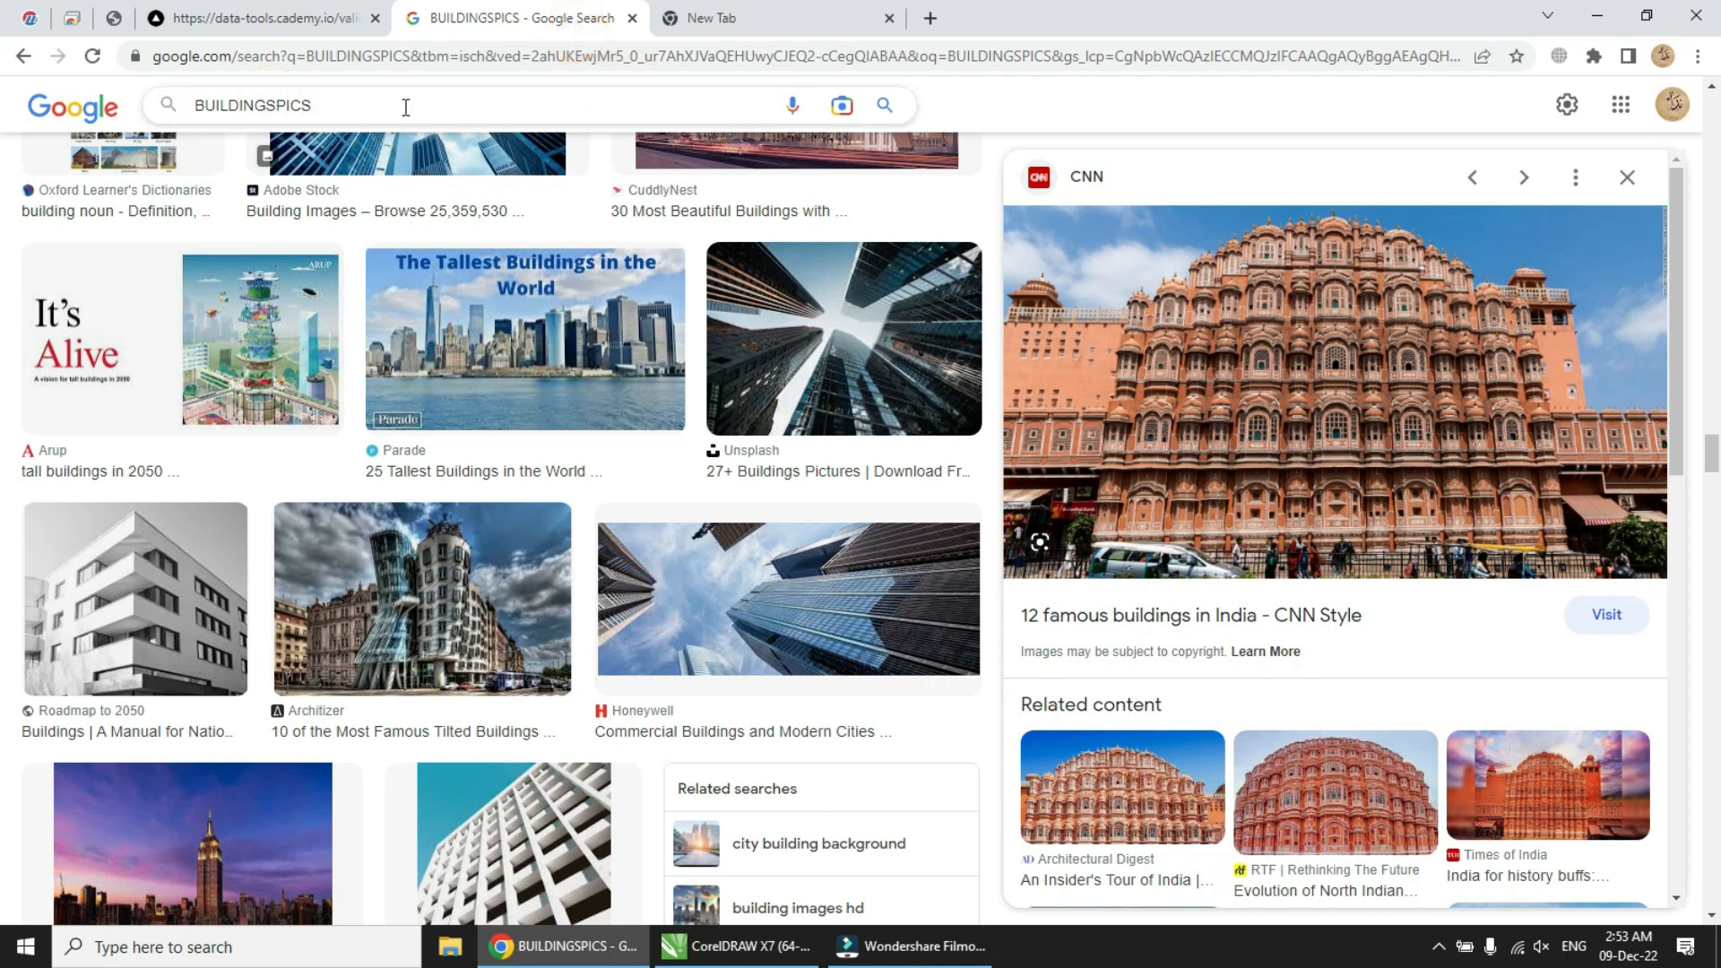
{"action": "key", "text": "ctrl+a"}
{"action": "type", "text": "COUPLE "}
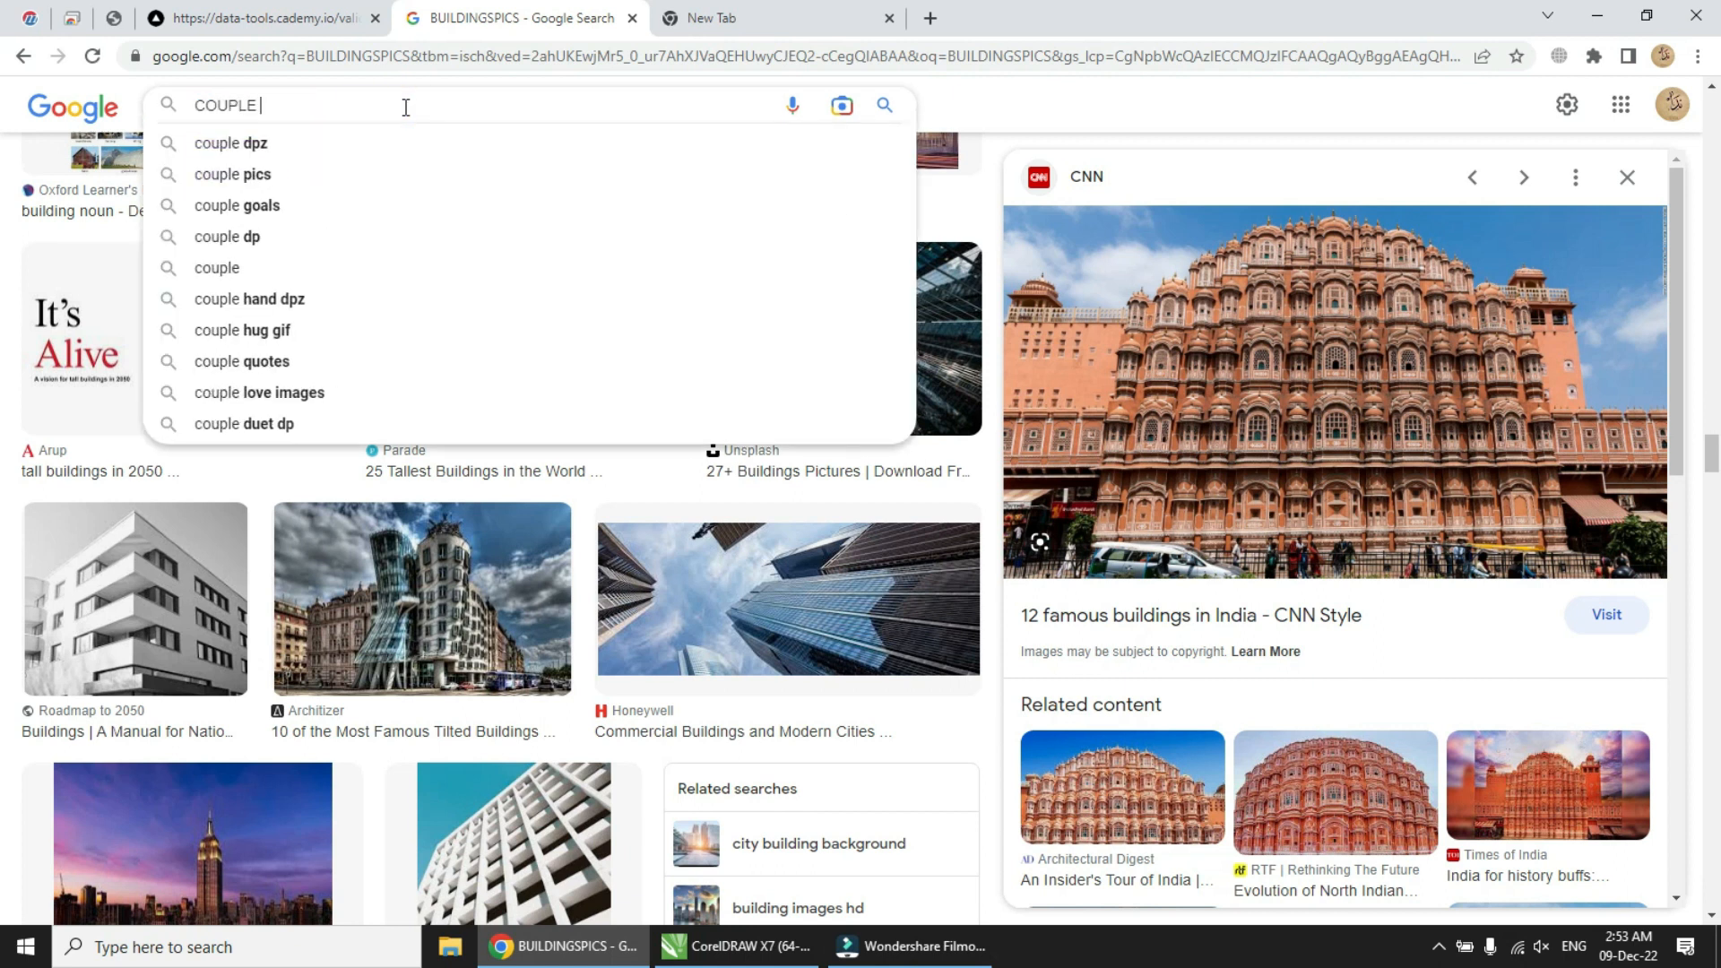
{"action": "type", "text": "PHOTOSHO"}
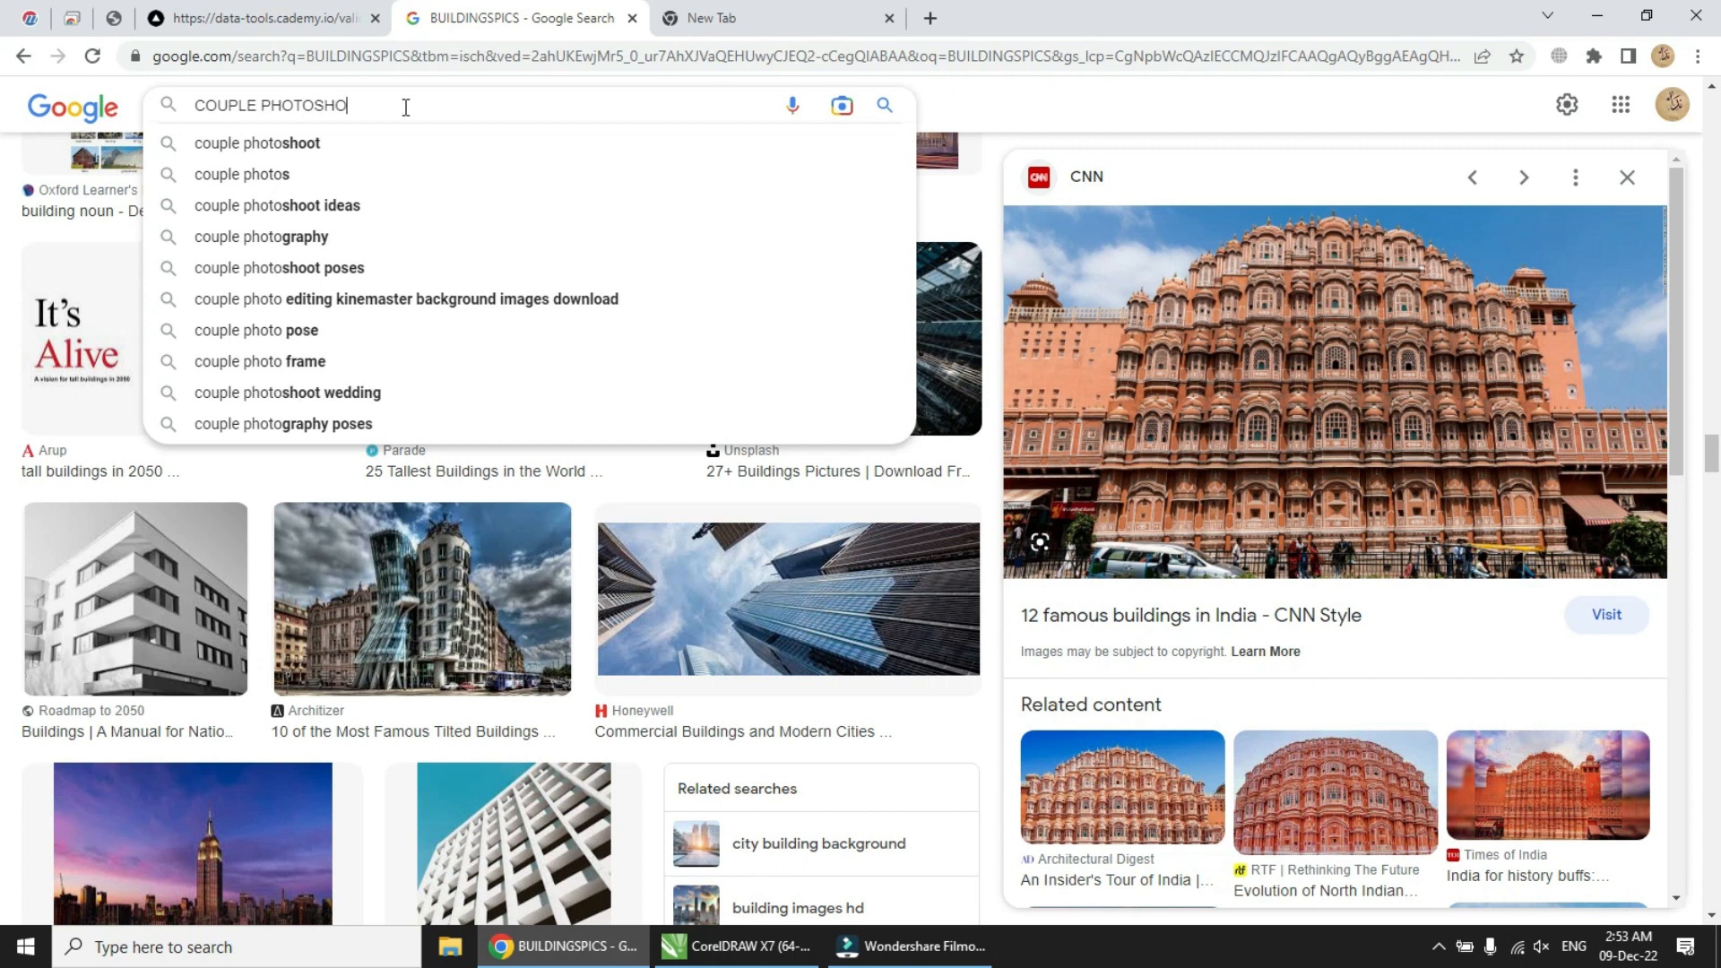
{"action": "type", "text": "OT"}
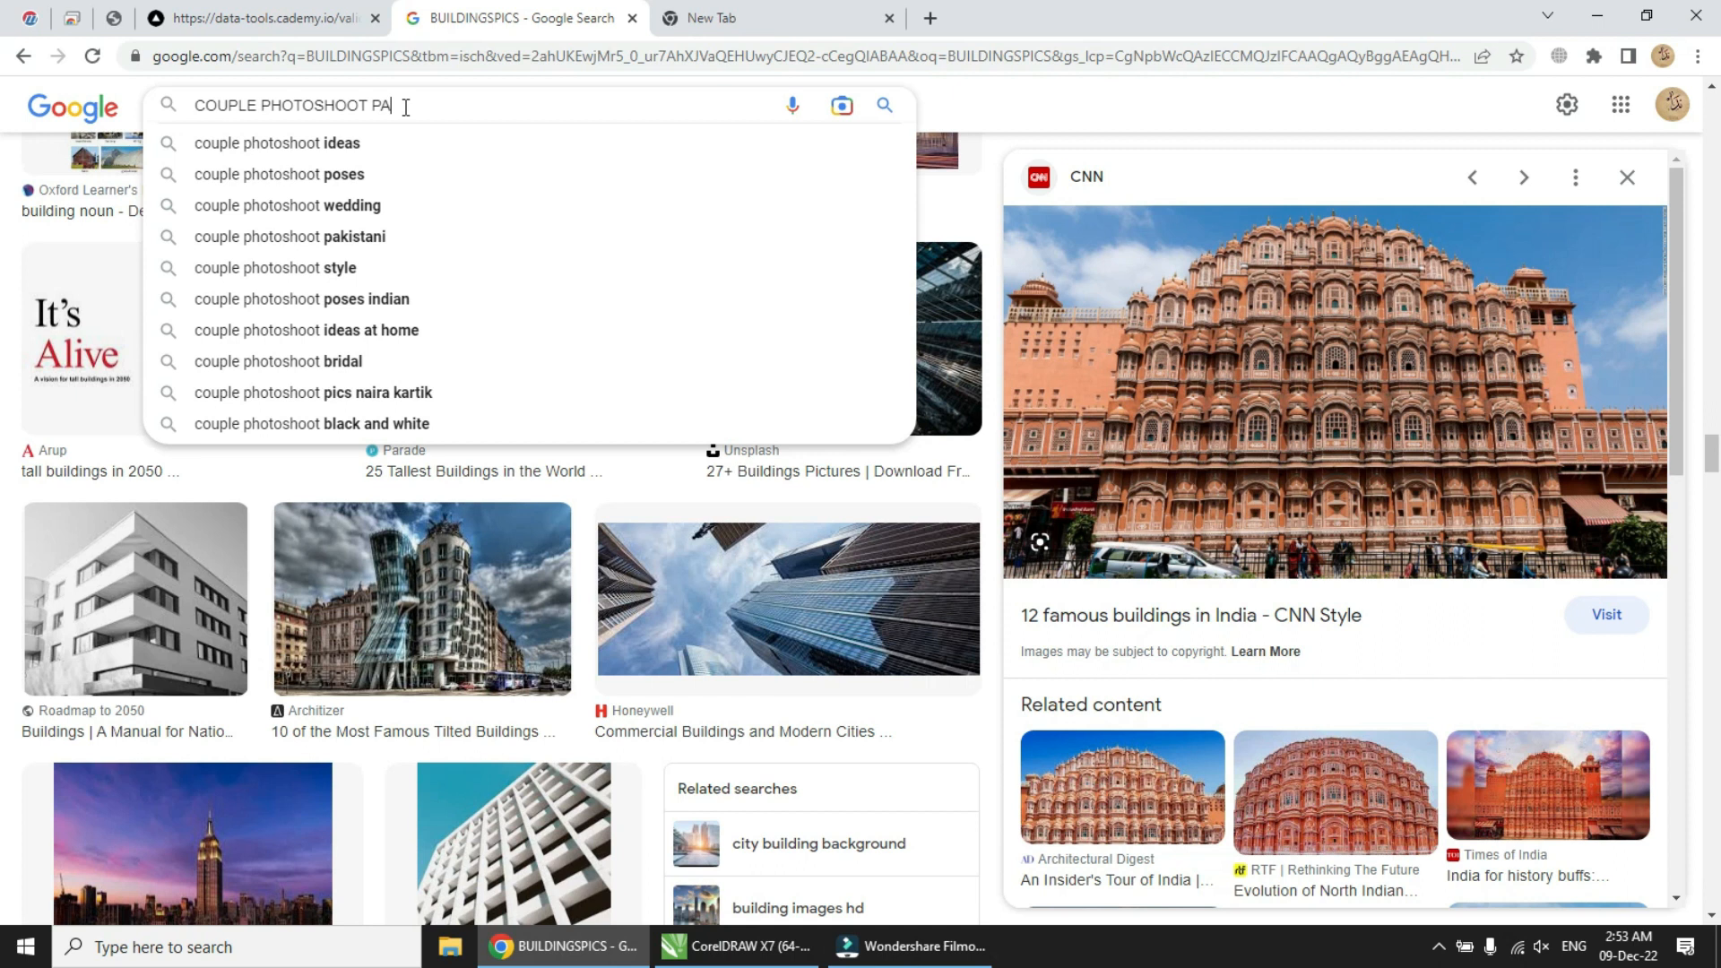
{"action": "type", "text": "PAKISTANI"}
{"action": "key", "text": "Return"}
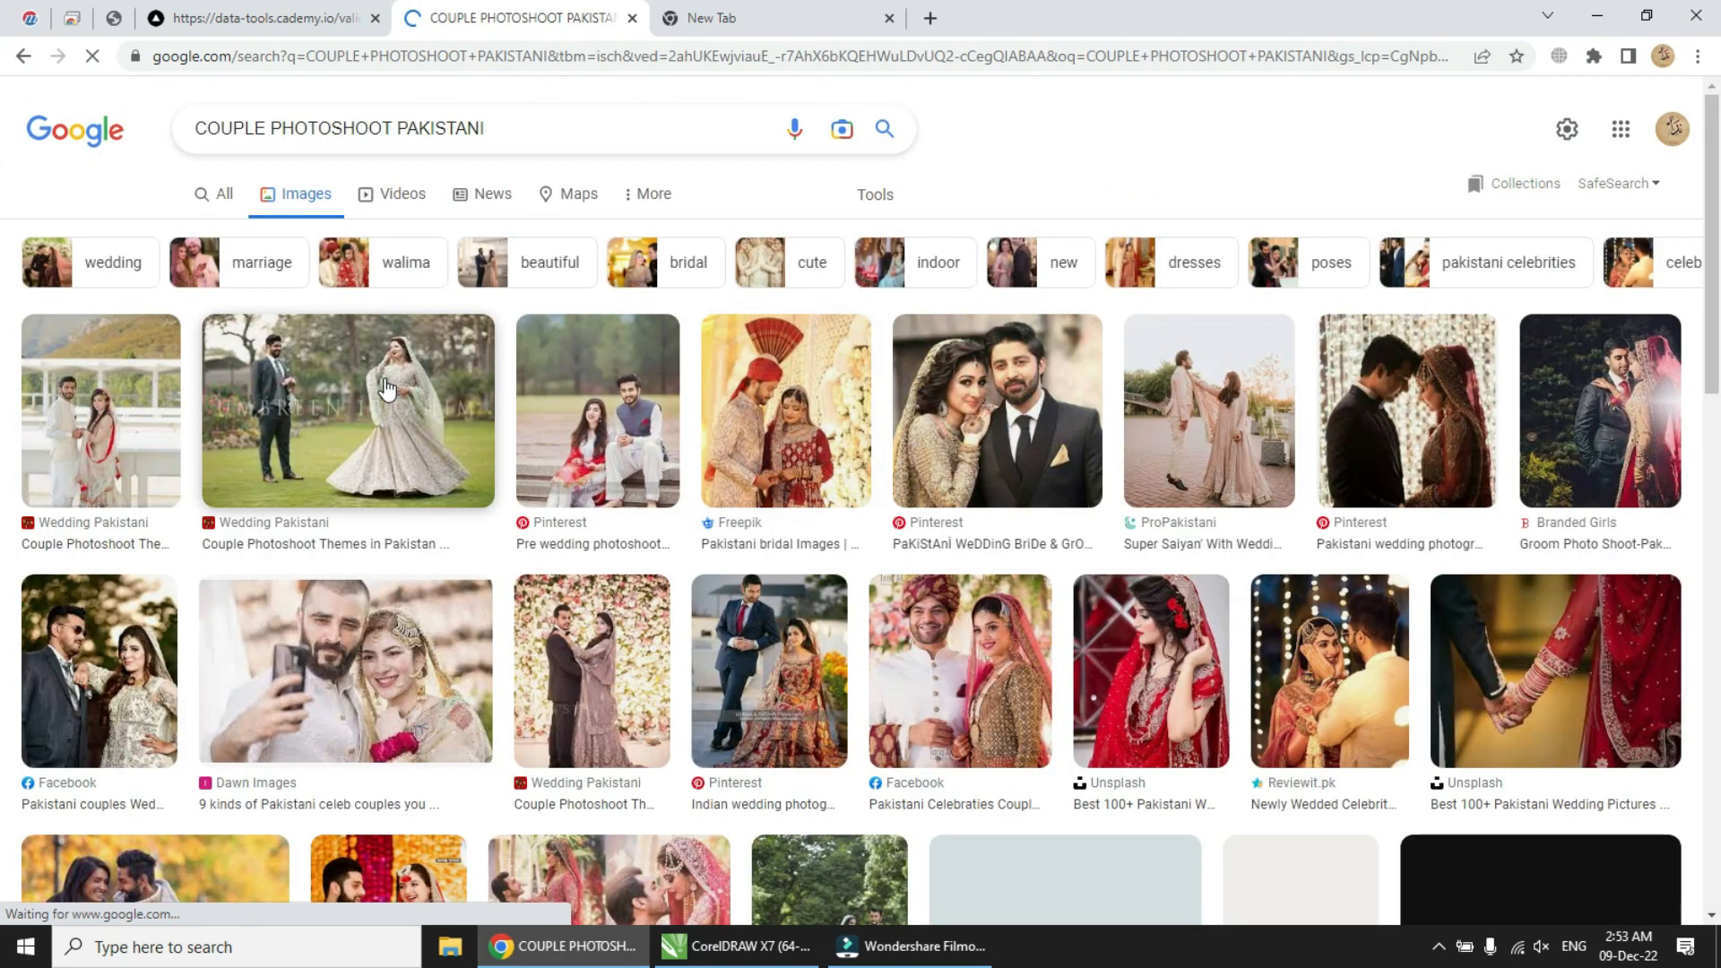
- Open the result showing a couple standing on a garden lawn and copy its image
{"action": "left_click", "coordinate": [385, 384]}
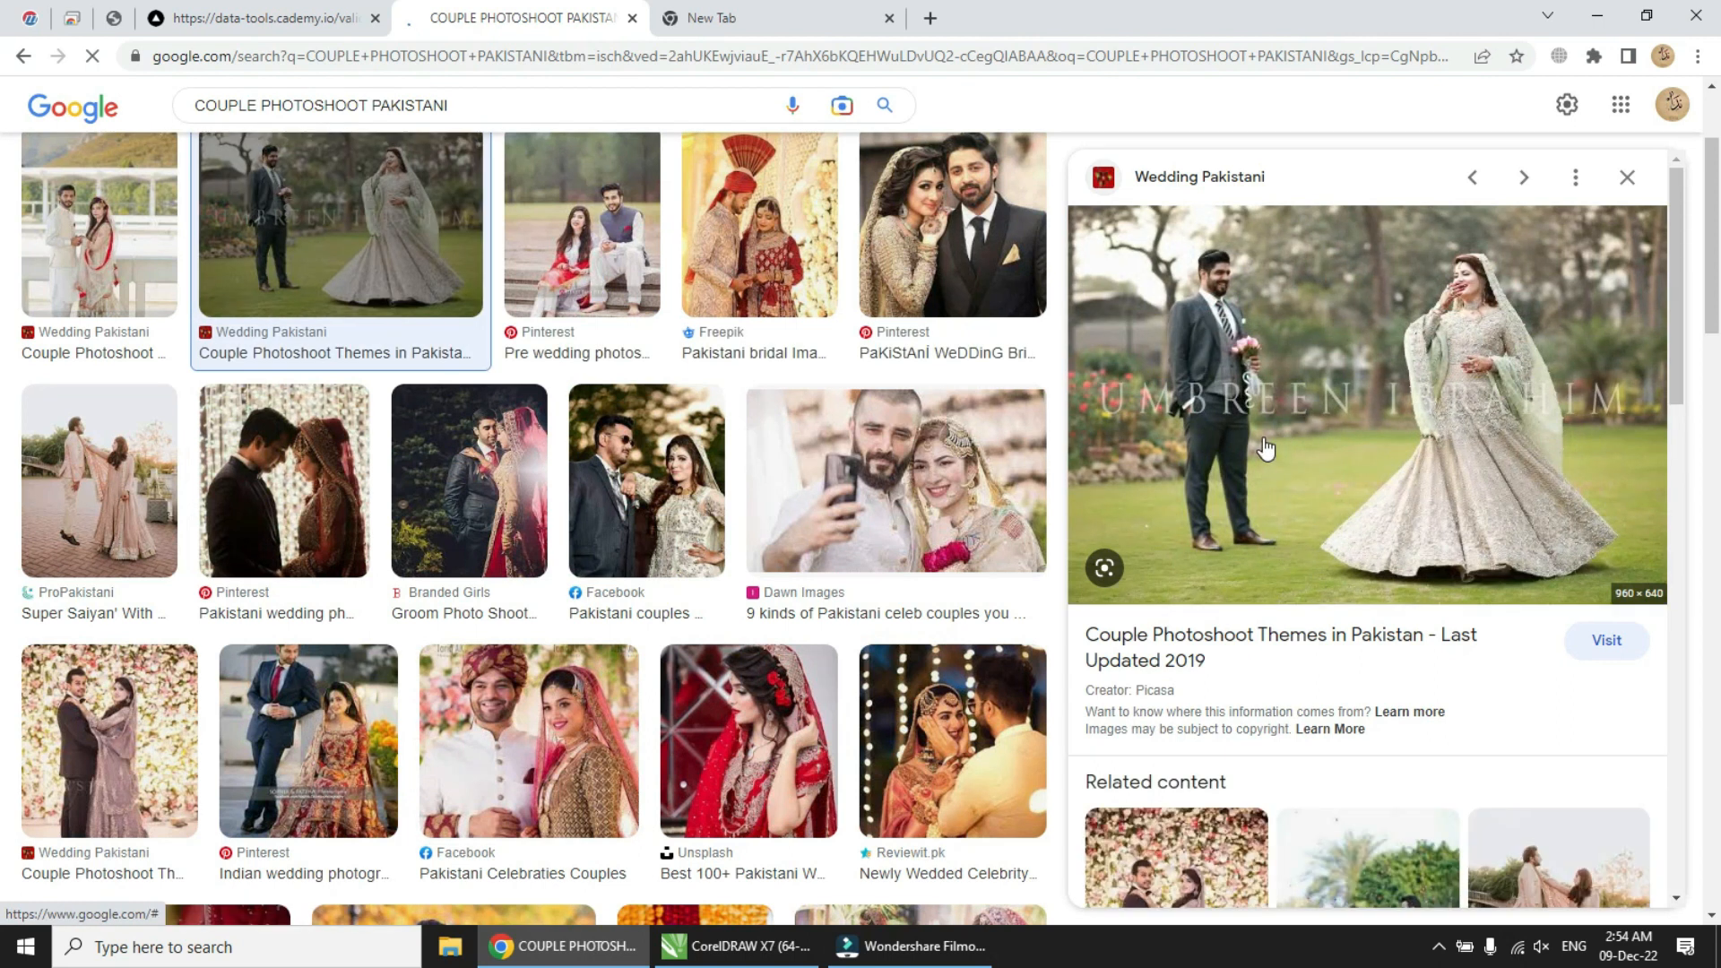
{"action": "right_click", "coordinate": [1265, 441]}
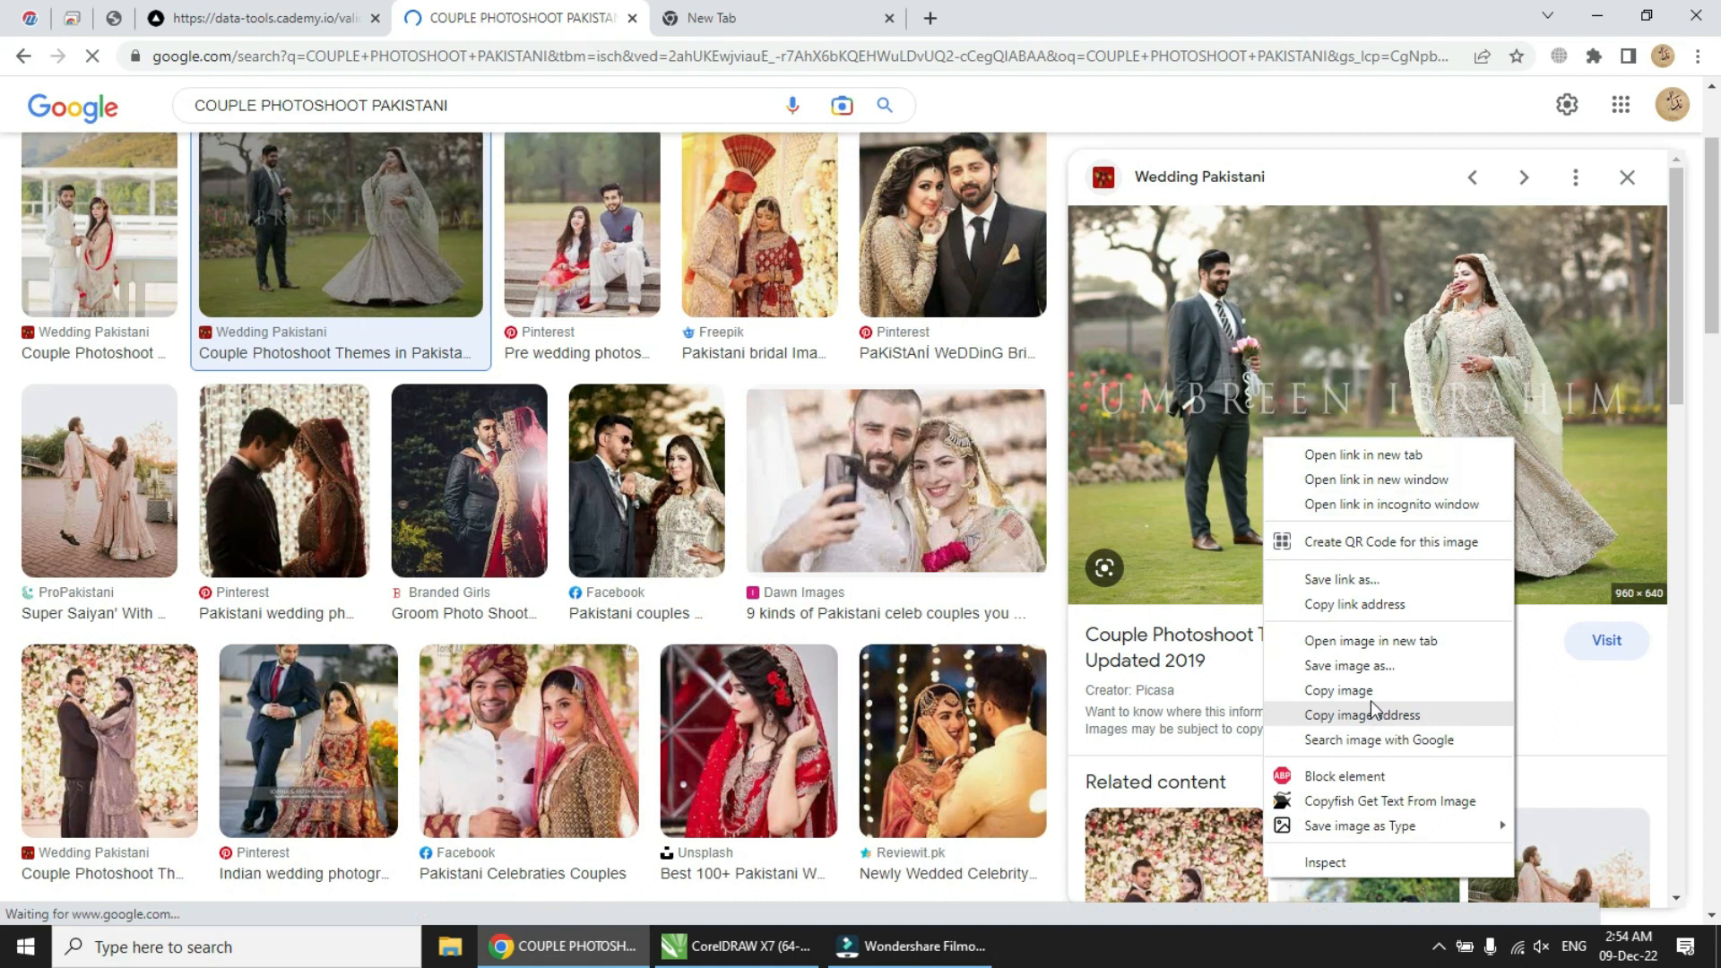
{"action": "left_click", "coordinate": [1369, 694]}
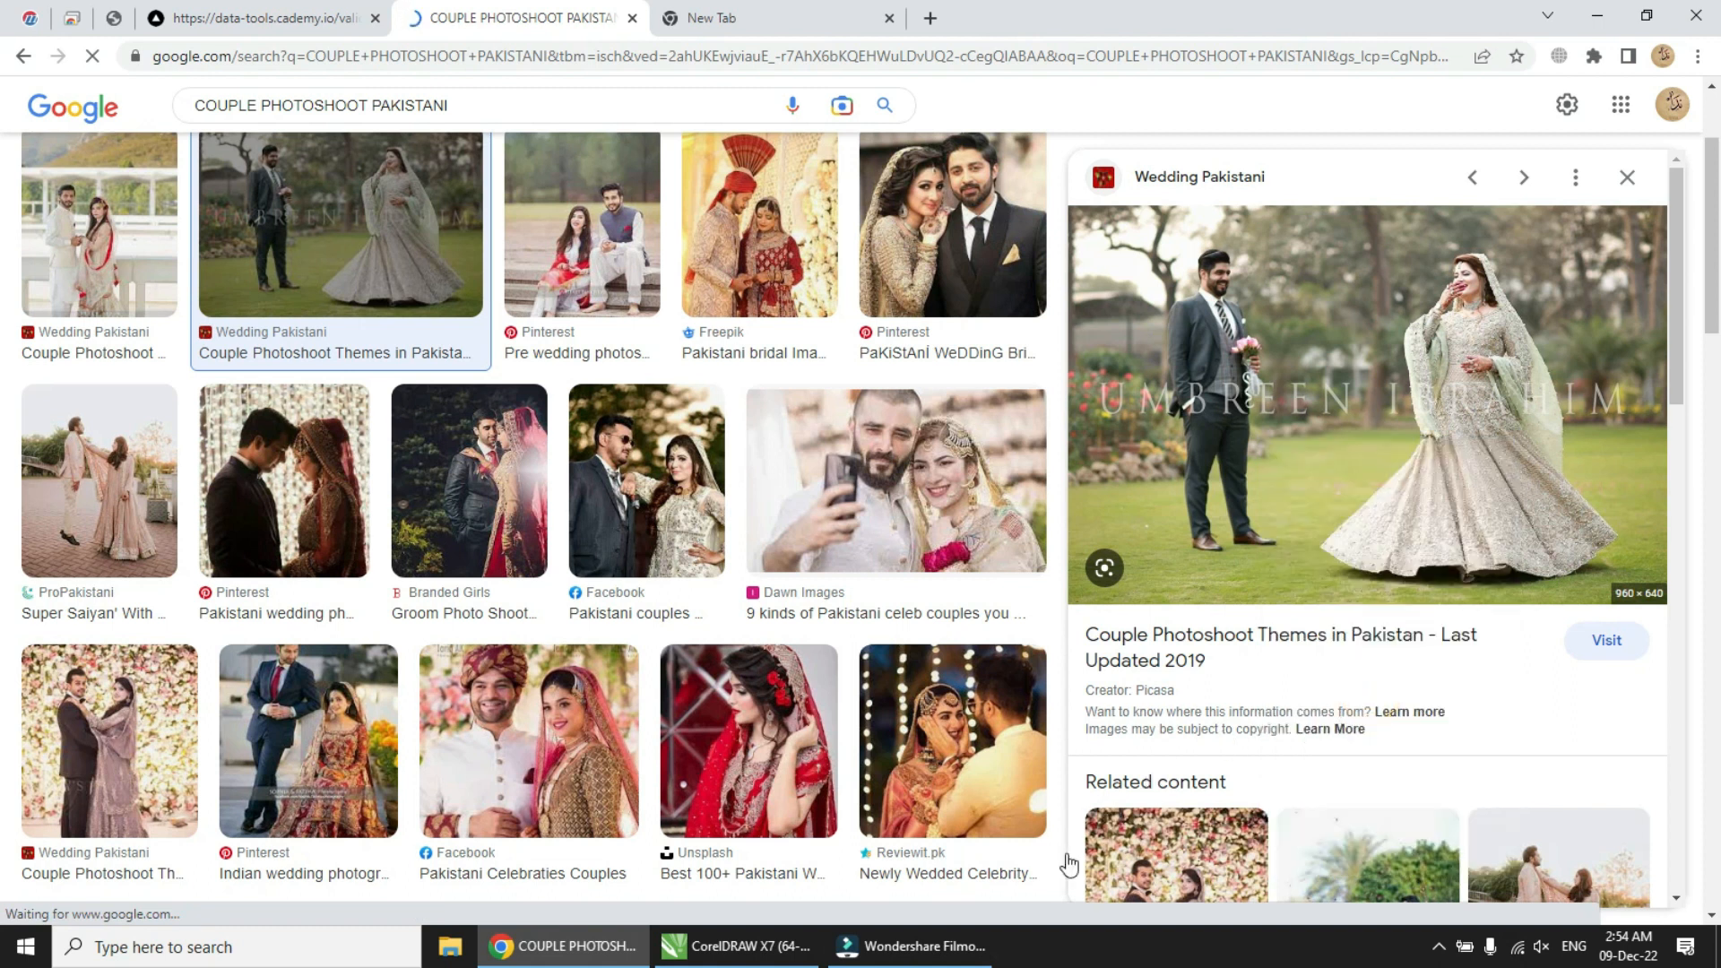
- Switch to CorelDRAW, paste the clipboard image and delete the full-size palace photo from the page
{"action": "left_click", "coordinate": [760, 948]}
{"action": "left_click", "coordinate": [675, 593]}
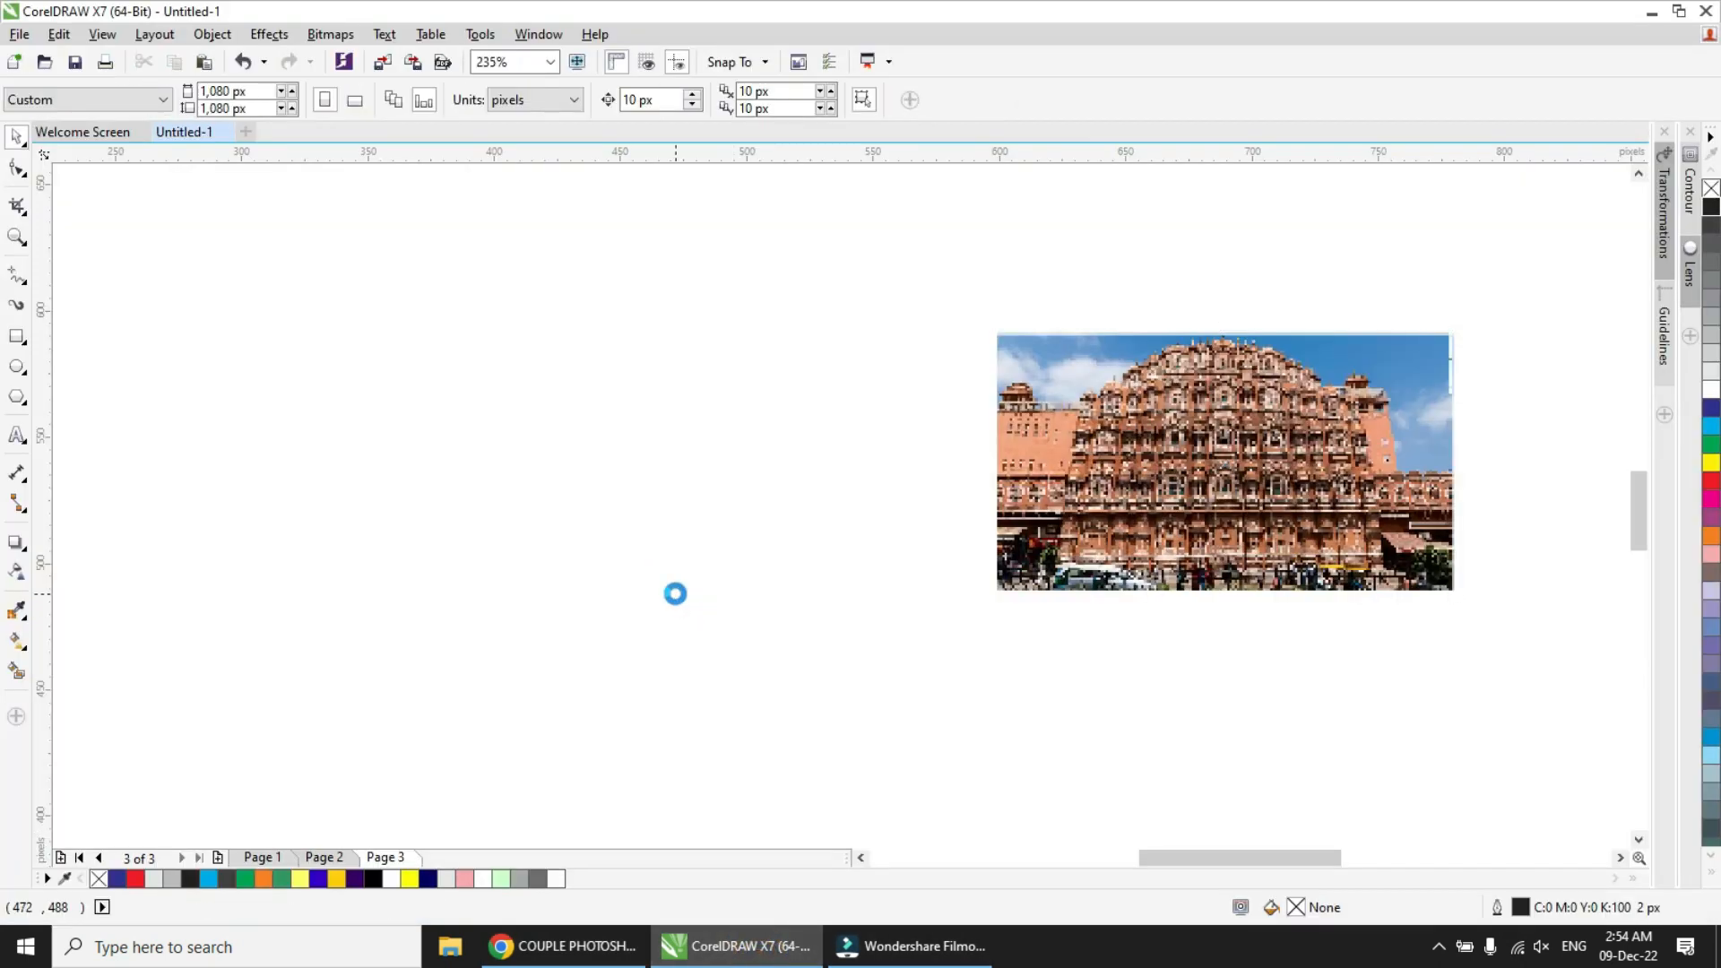
{"action": "key", "text": "ctrl+v"}
{"action": "scroll", "coordinate": [677, 583], "scroll_direction": "down", "scroll_amount": 1}
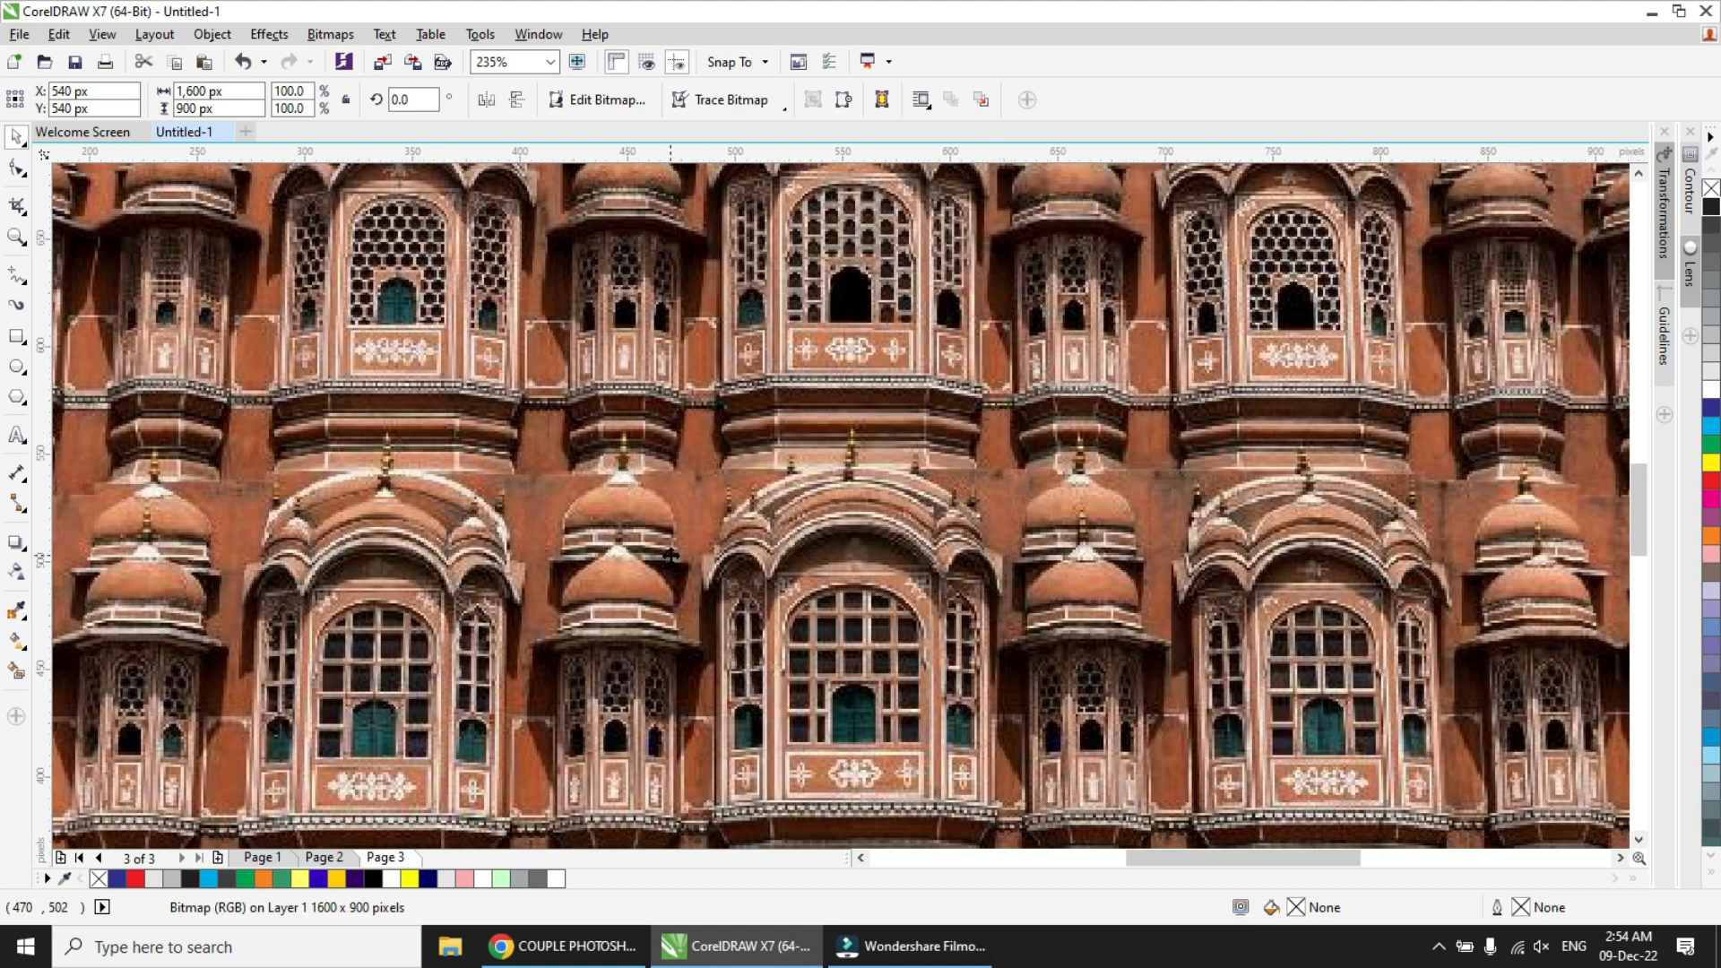
{"action": "scroll", "coordinate": [670, 554], "scroll_direction": "down", "scroll_amount": 4}
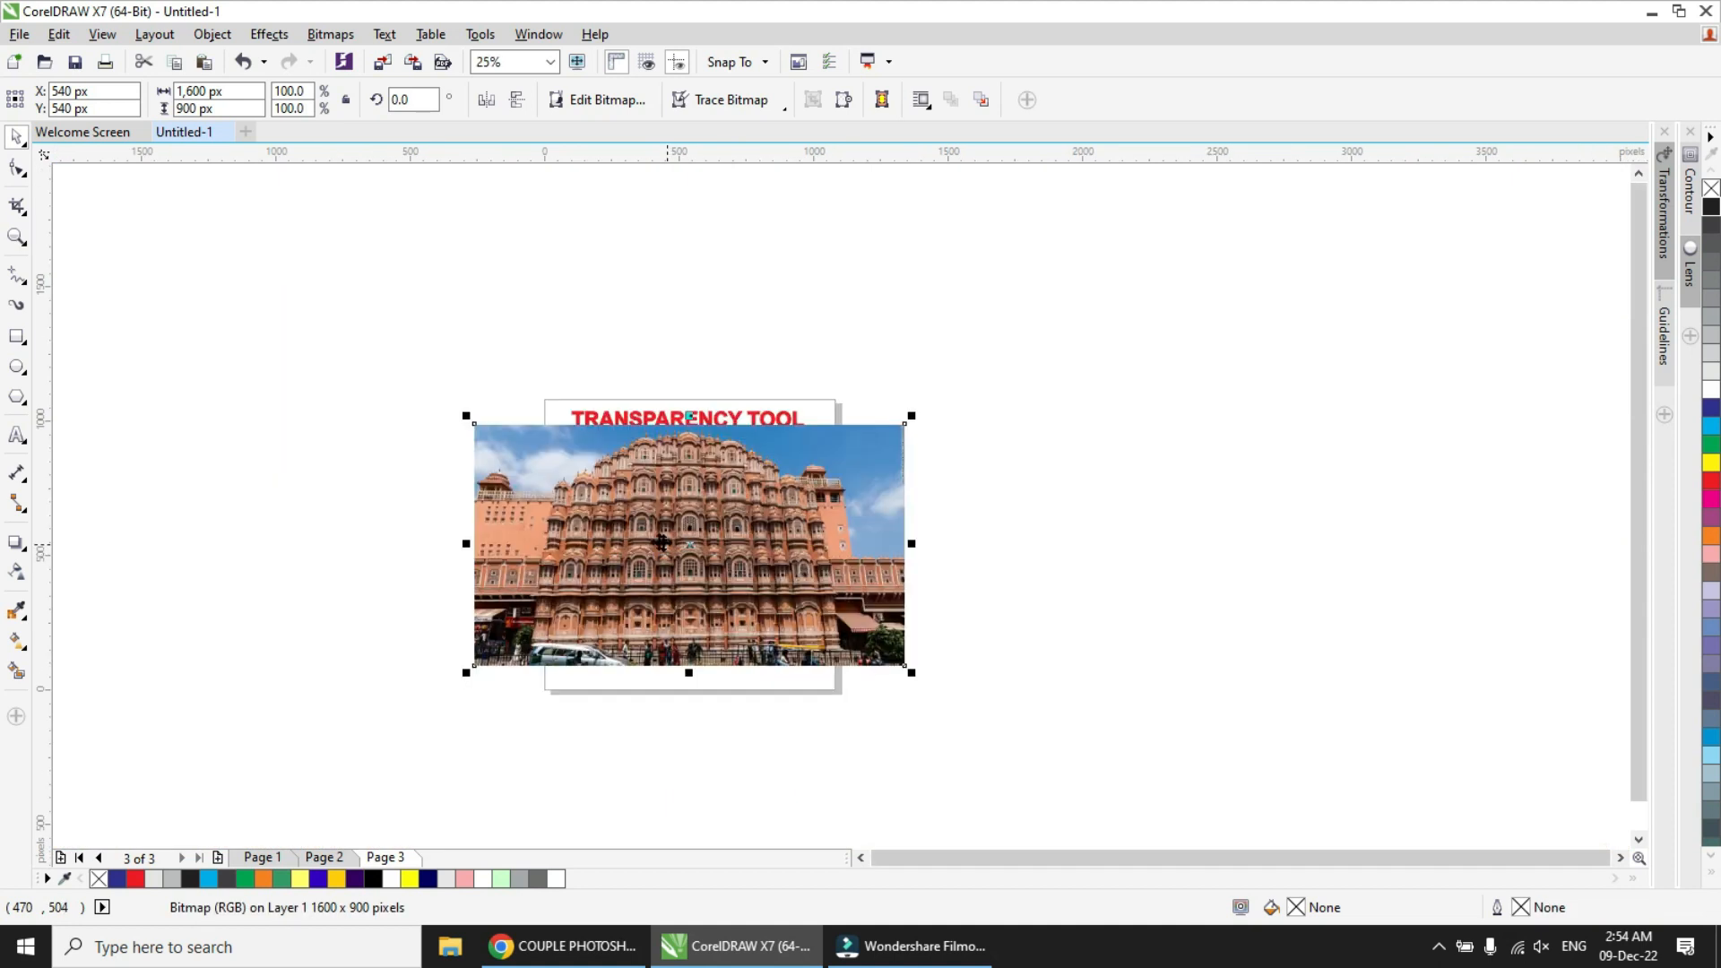
{"action": "scroll", "coordinate": [660, 541], "scroll_direction": "up", "scroll_amount": 2}
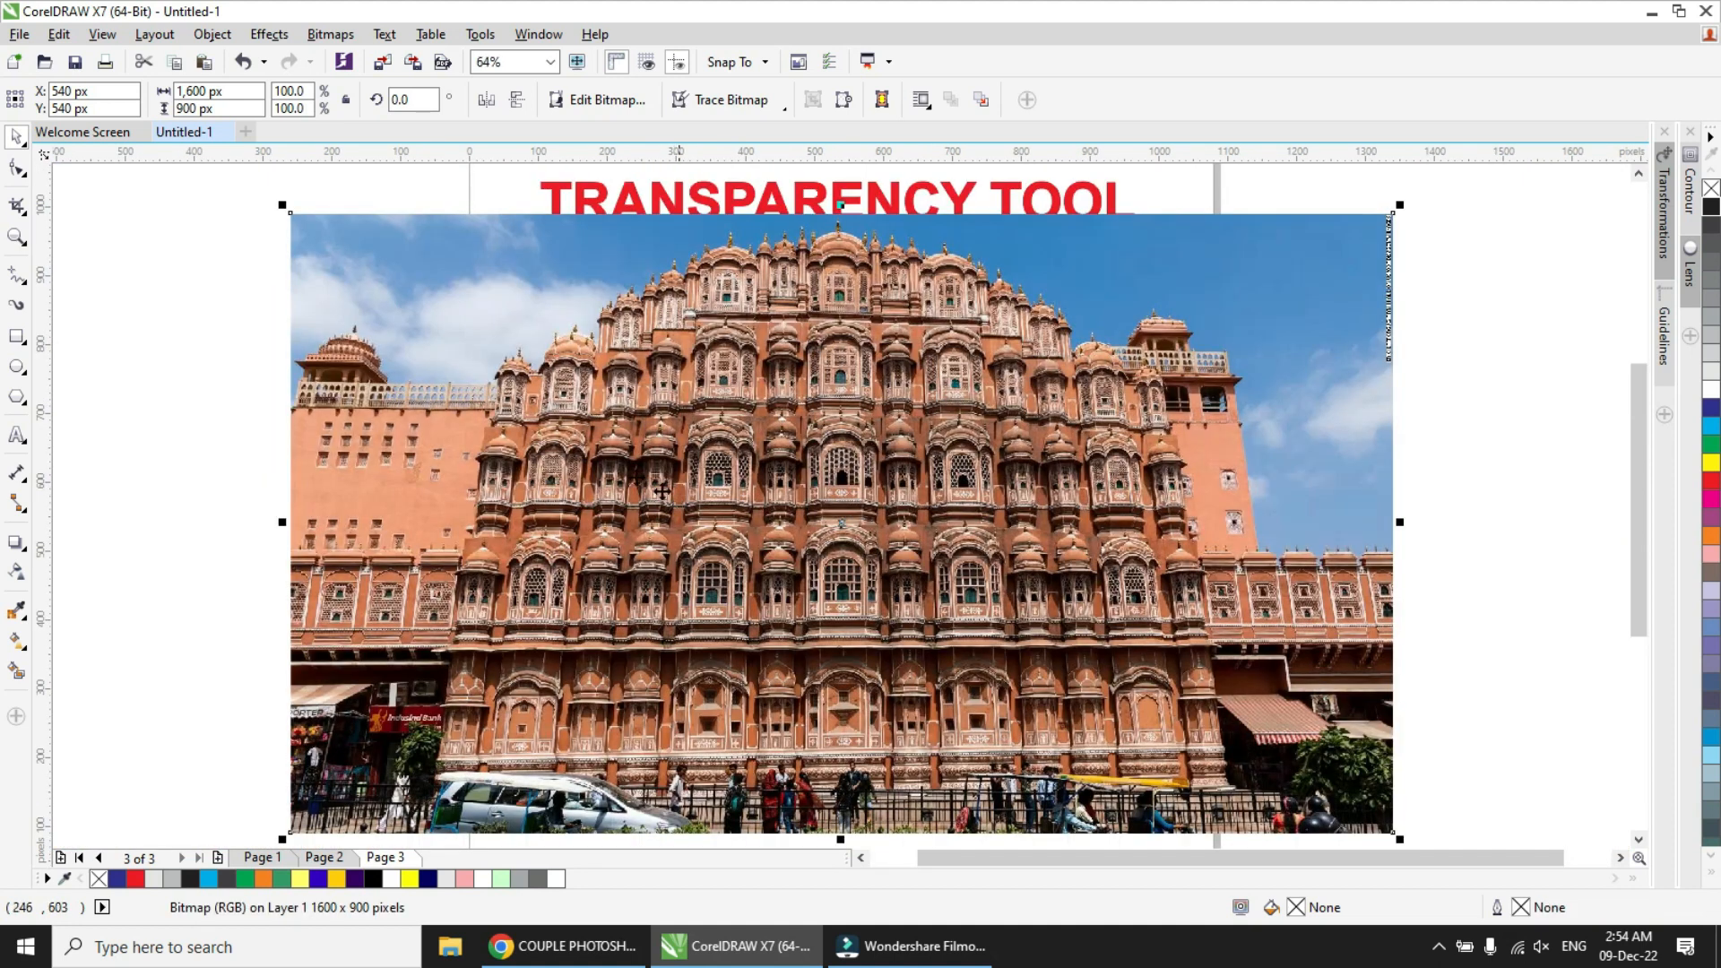
{"action": "left_click", "coordinate": [580, 454]}
{"action": "key", "text": "Delete"}
- Copy the garden couple photo from Chrome again and paste it onto the CorelDRAW page
{"action": "key", "text": "alt+Tab"}
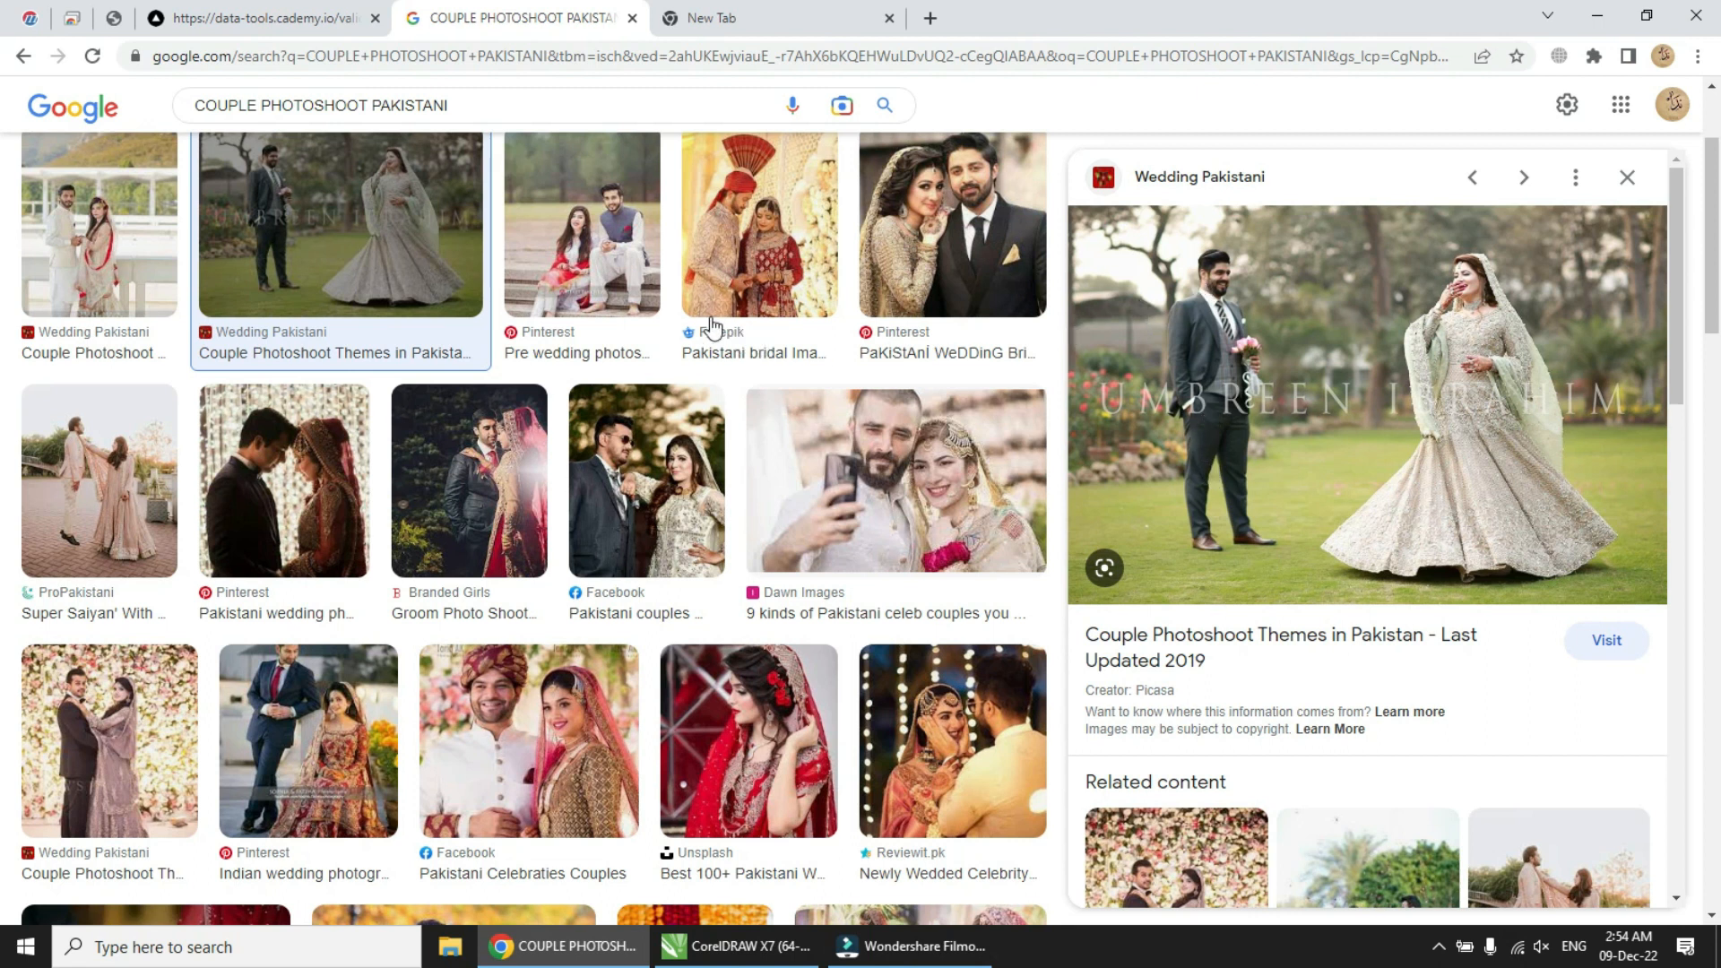
{"action": "right_click", "coordinate": [1154, 392]}
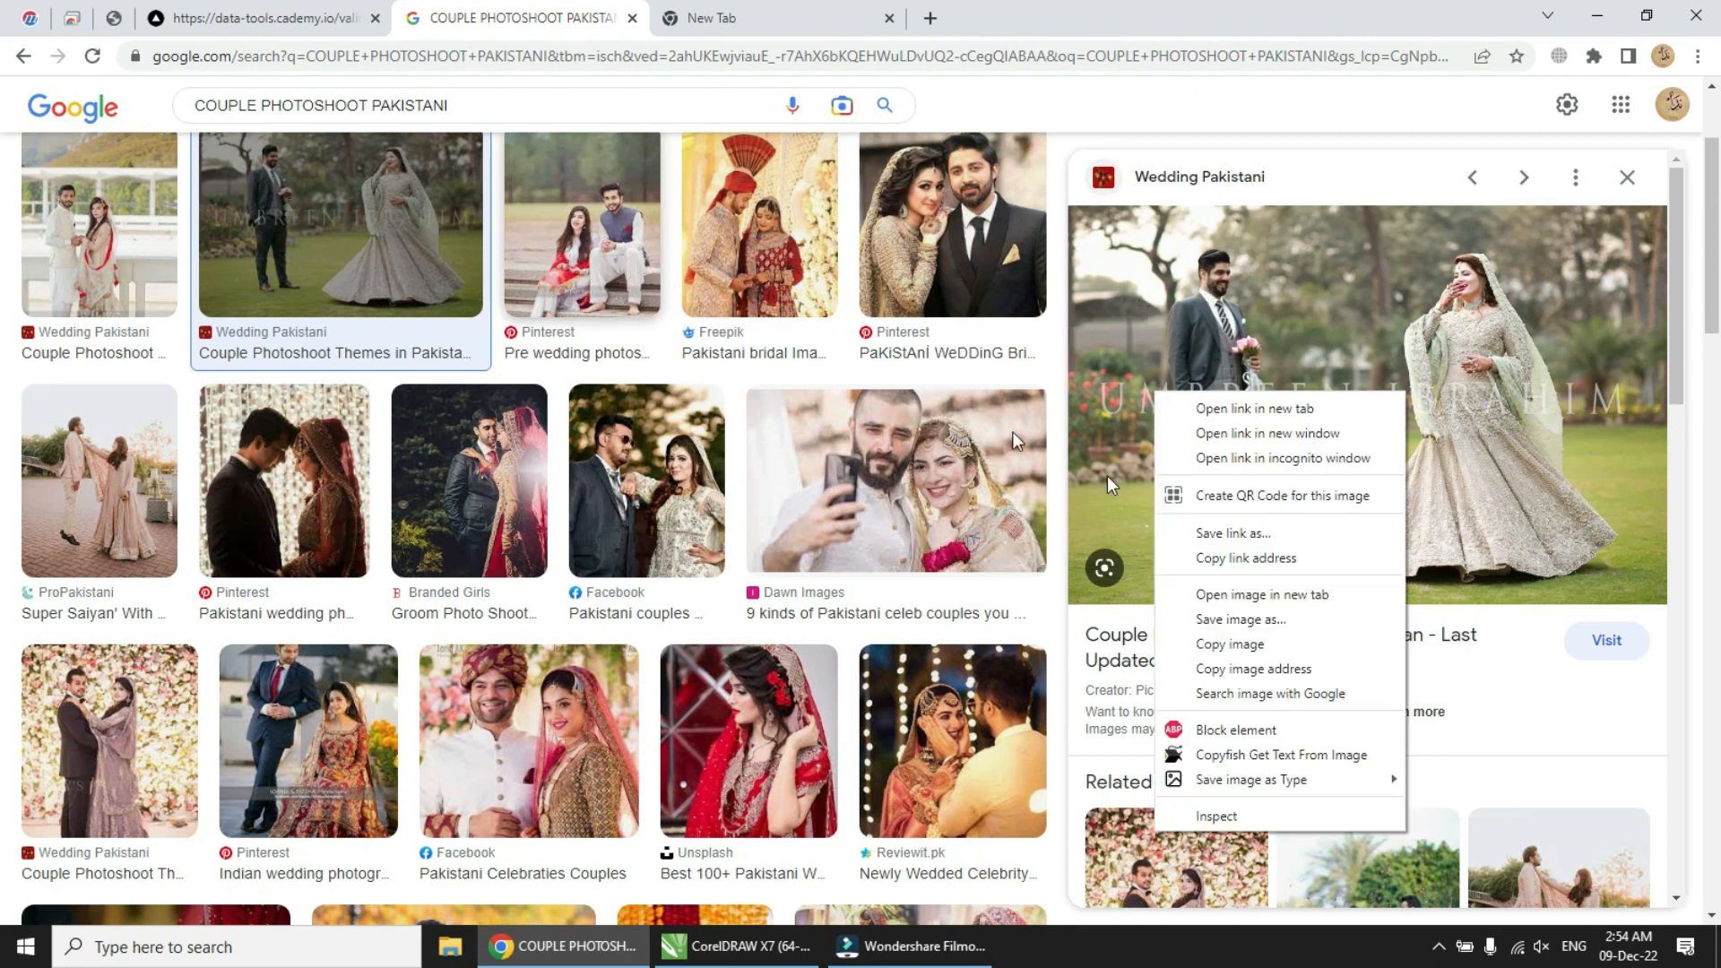
{"action": "left_click", "coordinate": [1259, 645]}
{"action": "key", "text": "alt+Tab"}
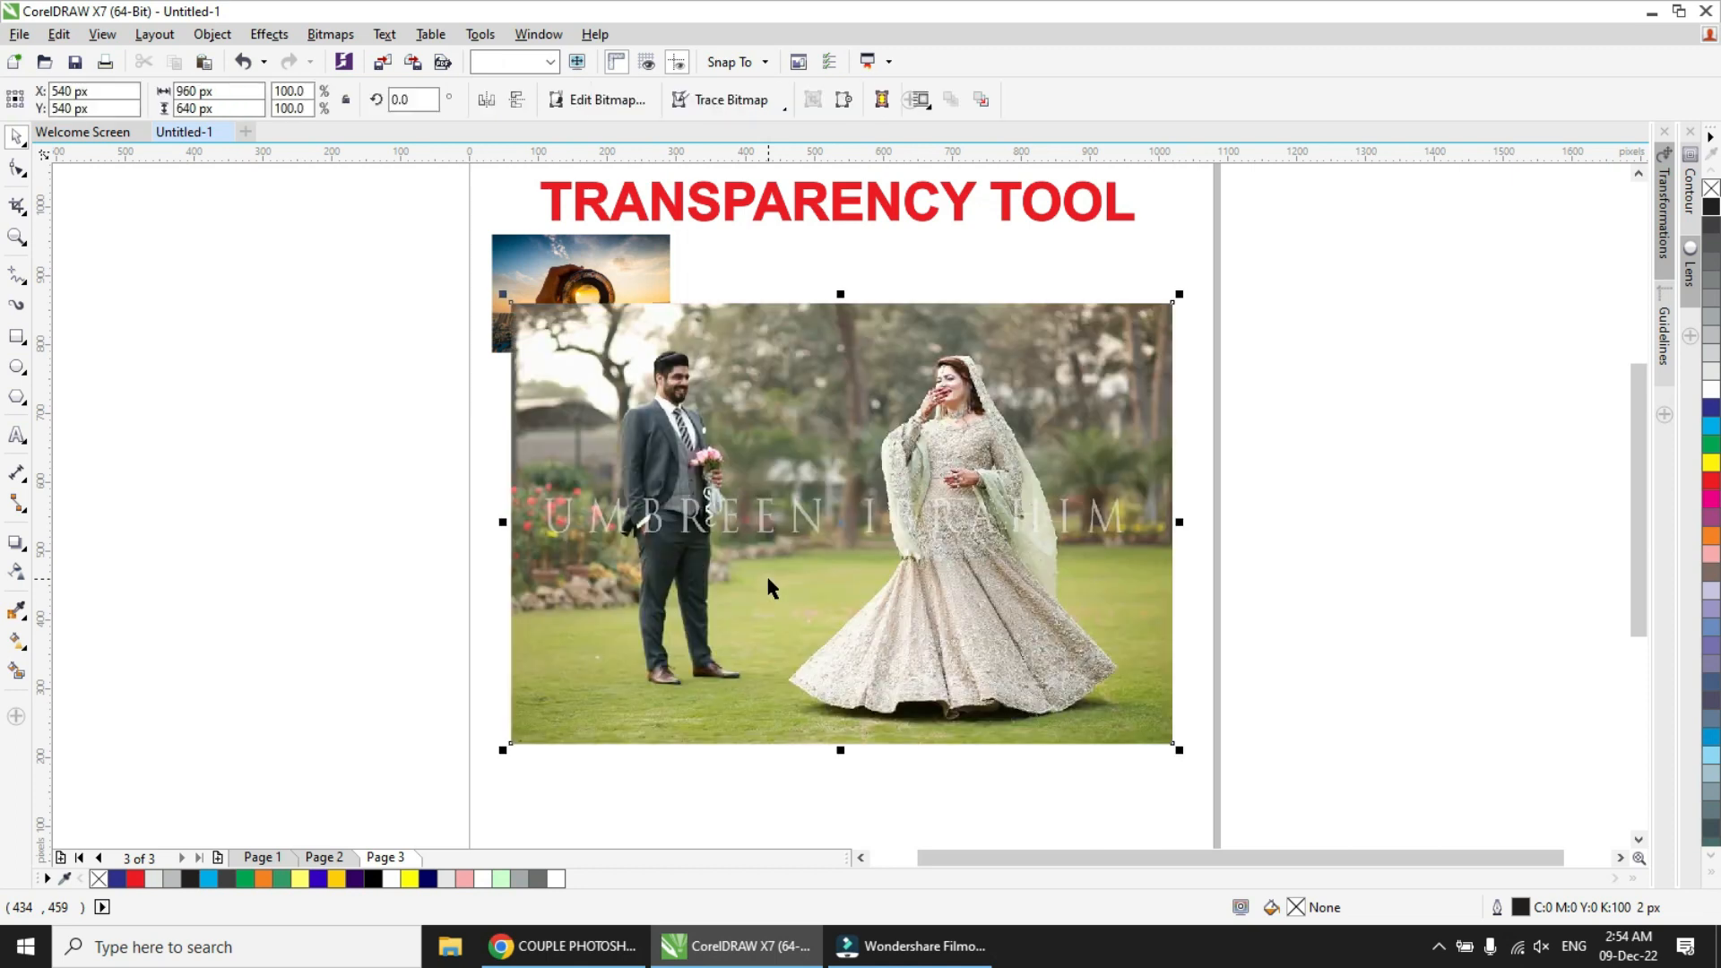
- Return to Chrome, find the result with a couple on a stone wall by the water, and copy its image
{"action": "key", "text": "alt+Tab"}
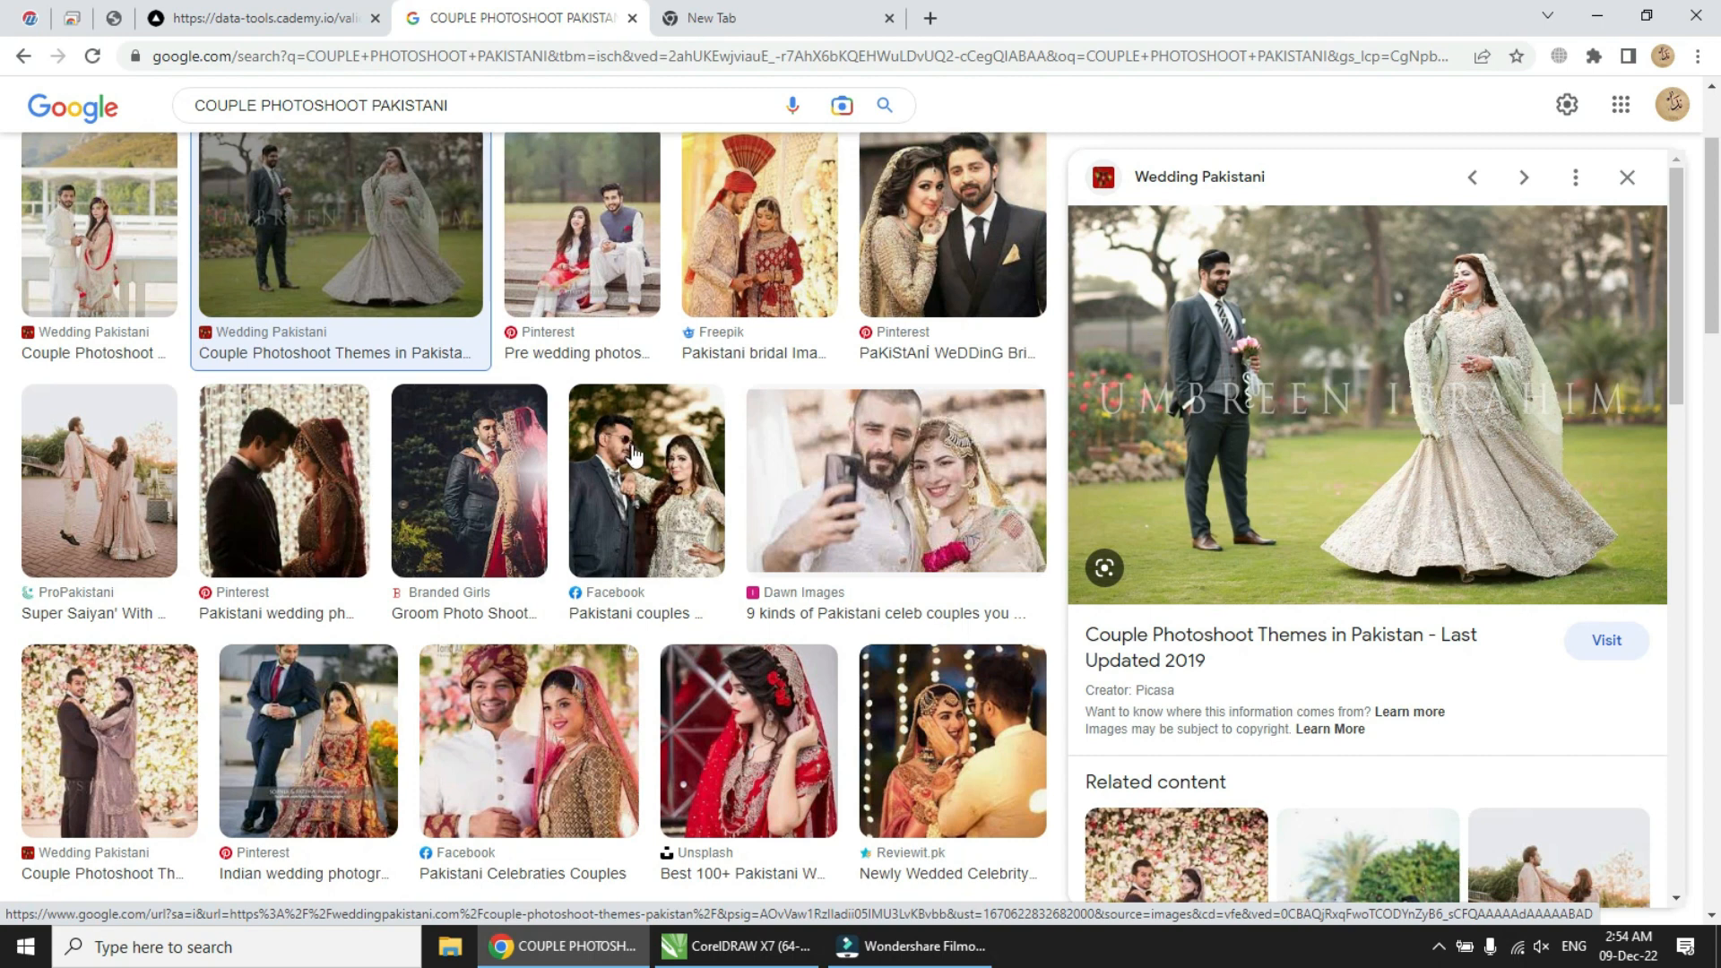
{"action": "scroll", "coordinate": [633, 455], "scroll_direction": "down", "scroll_amount": 6}
{"action": "scroll", "coordinate": [633, 457], "scroll_direction": "down", "scroll_amount": 6}
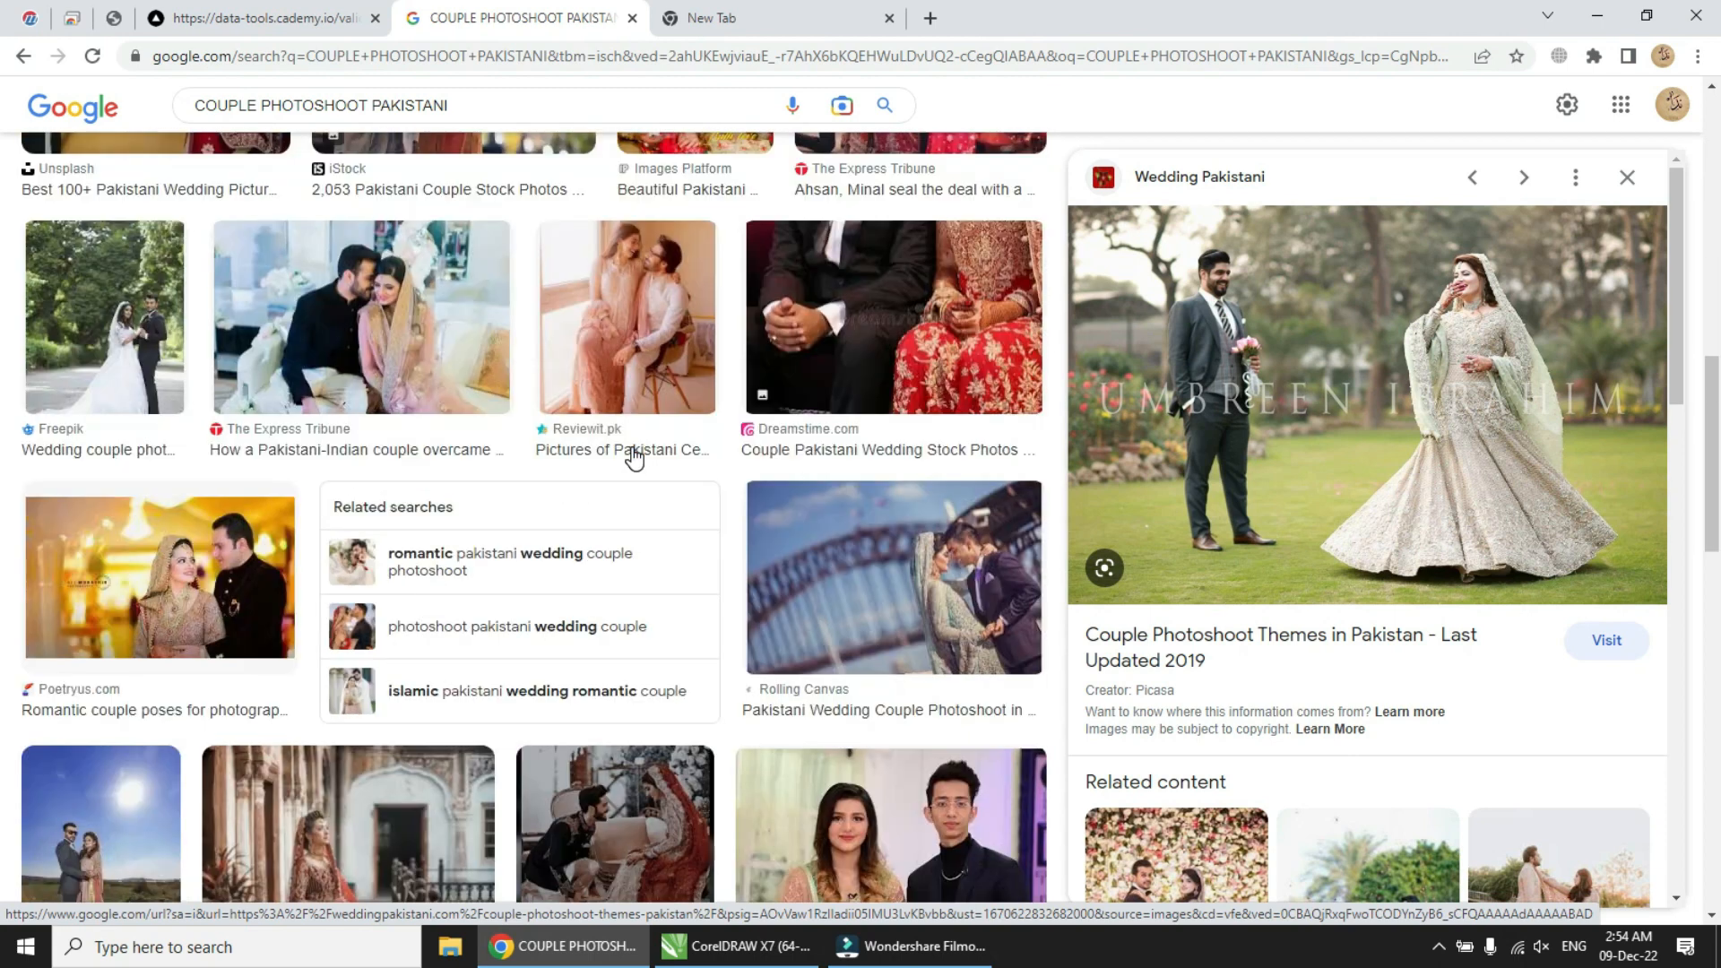
{"action": "scroll", "coordinate": [633, 457], "scroll_direction": "down", "scroll_amount": 6}
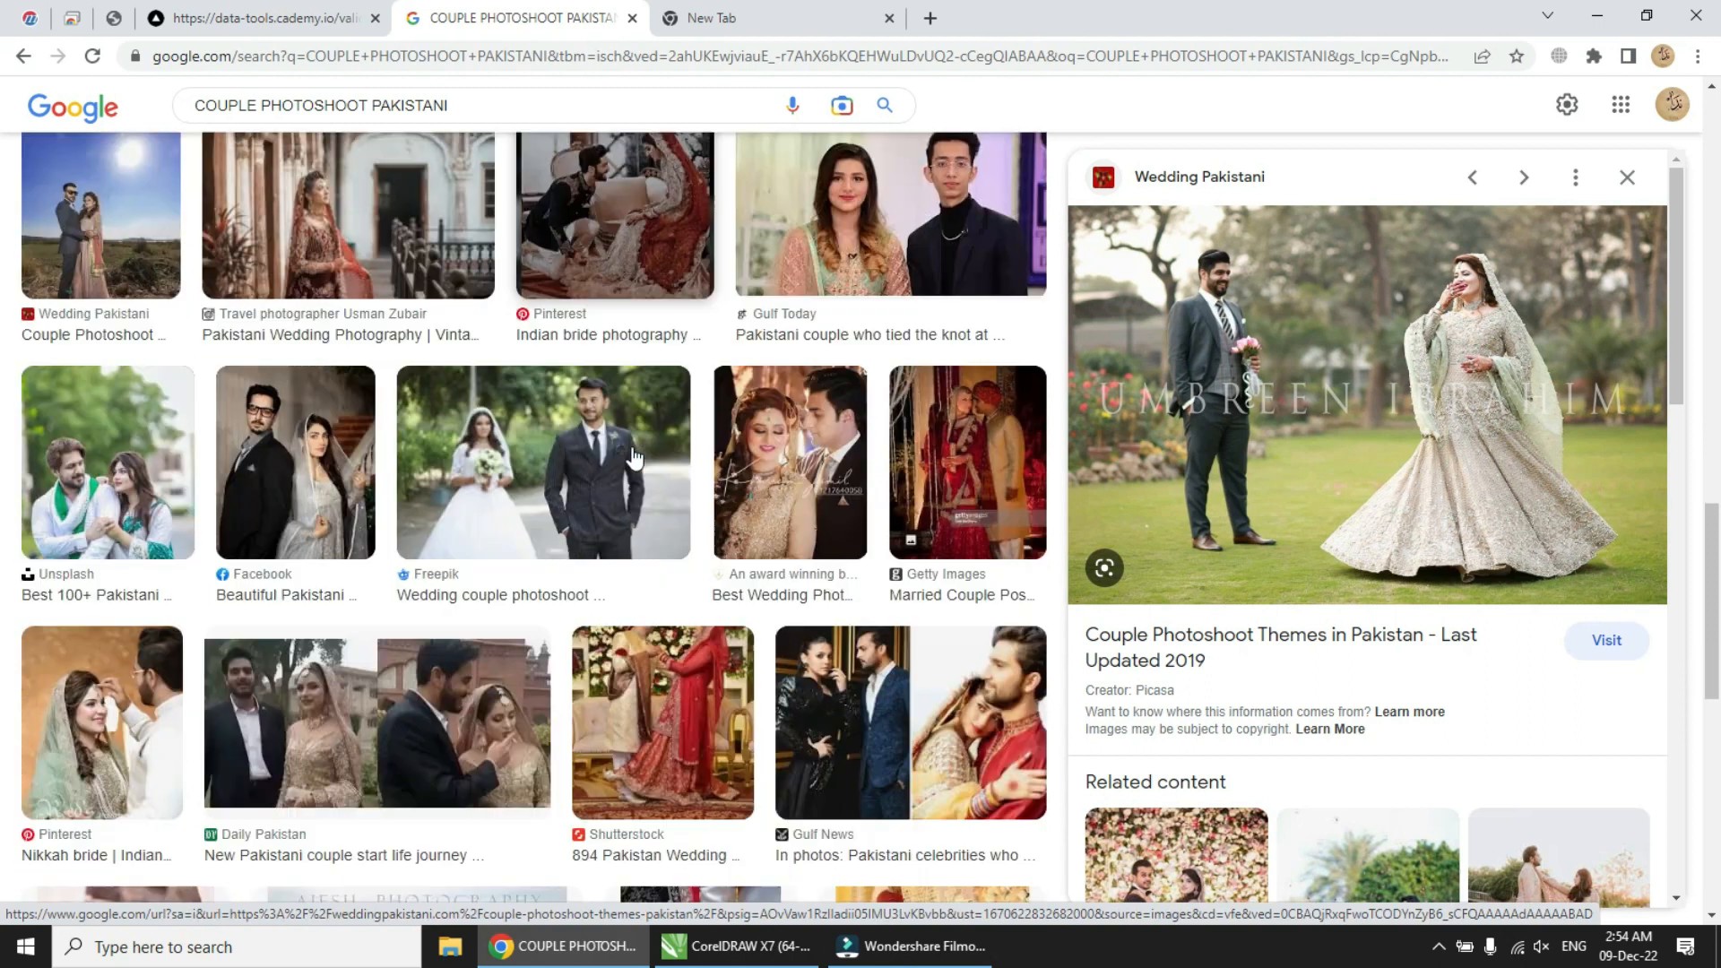
{"action": "scroll", "coordinate": [578, 444], "scroll_direction": "down", "scroll_amount": 5}
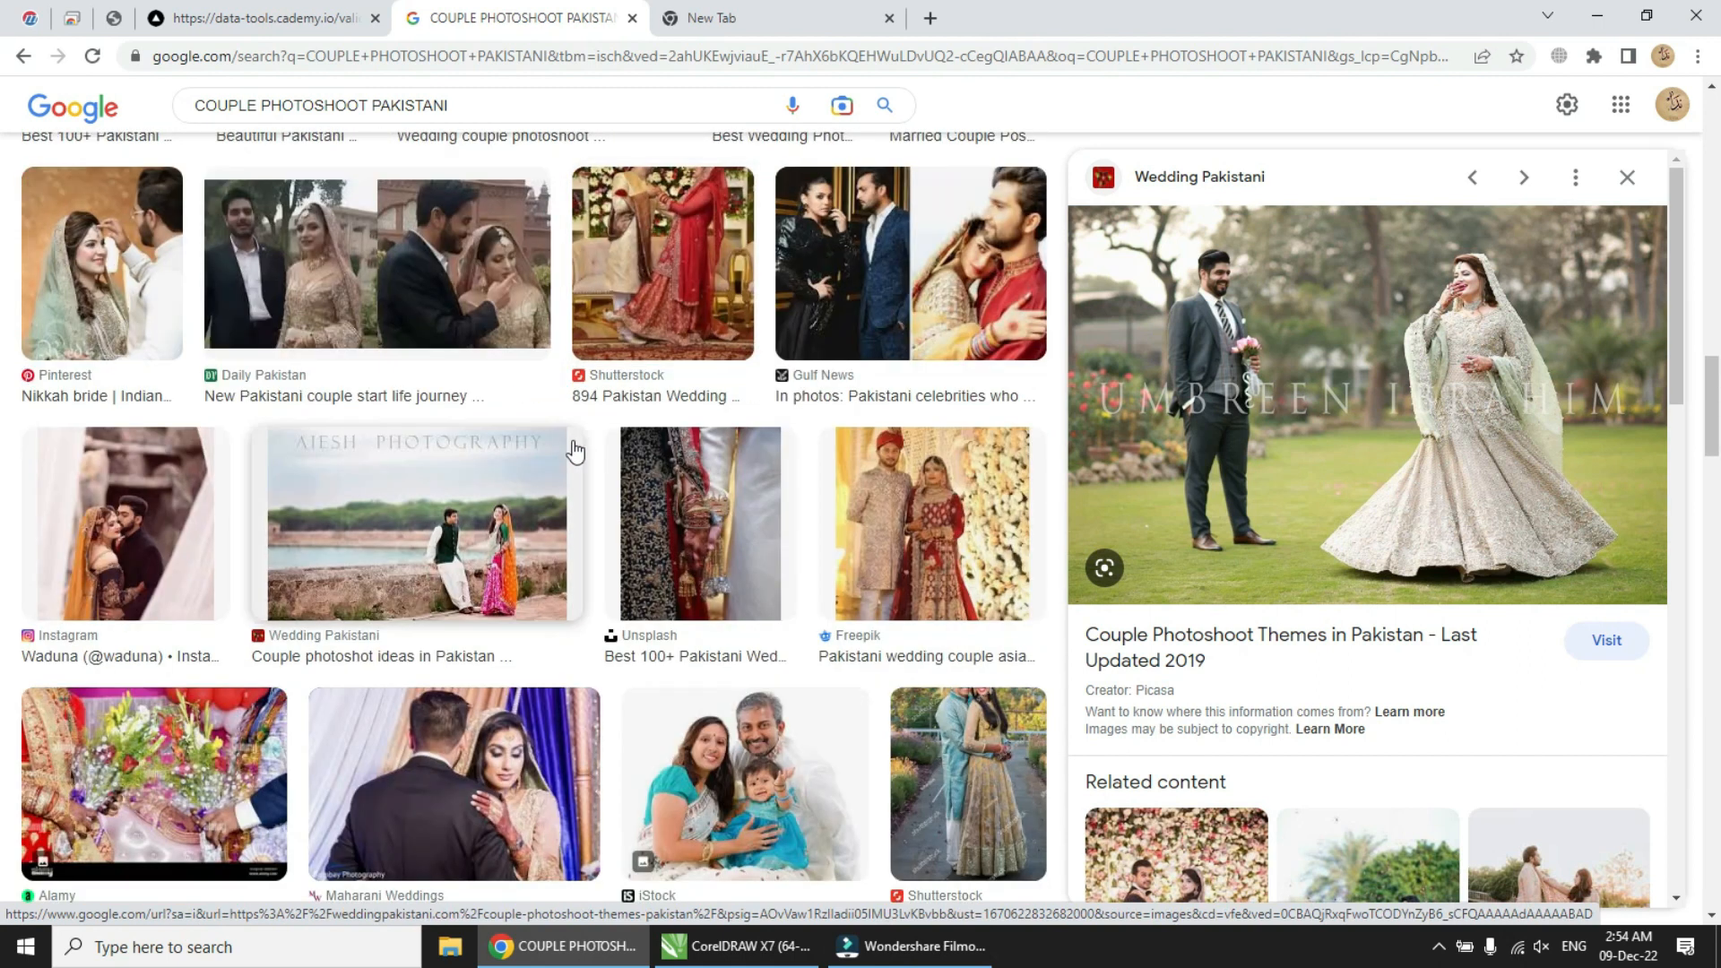
{"action": "left_click", "coordinate": [507, 507]}
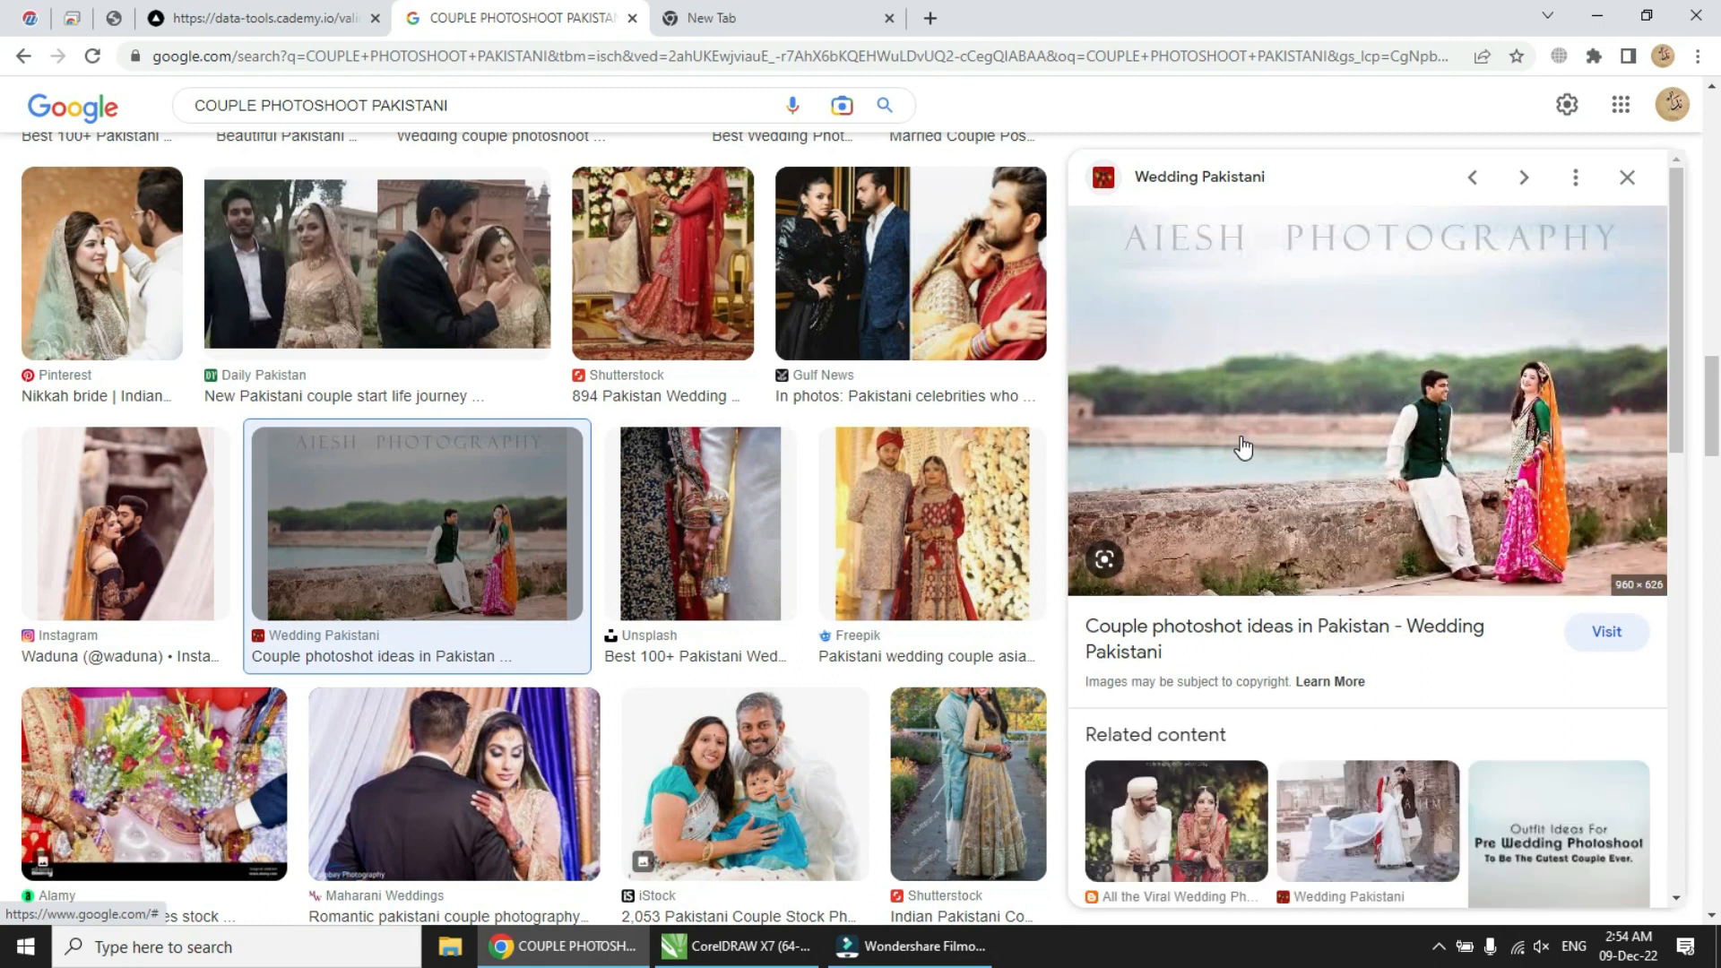
{"action": "right_click", "coordinate": [1242, 448]}
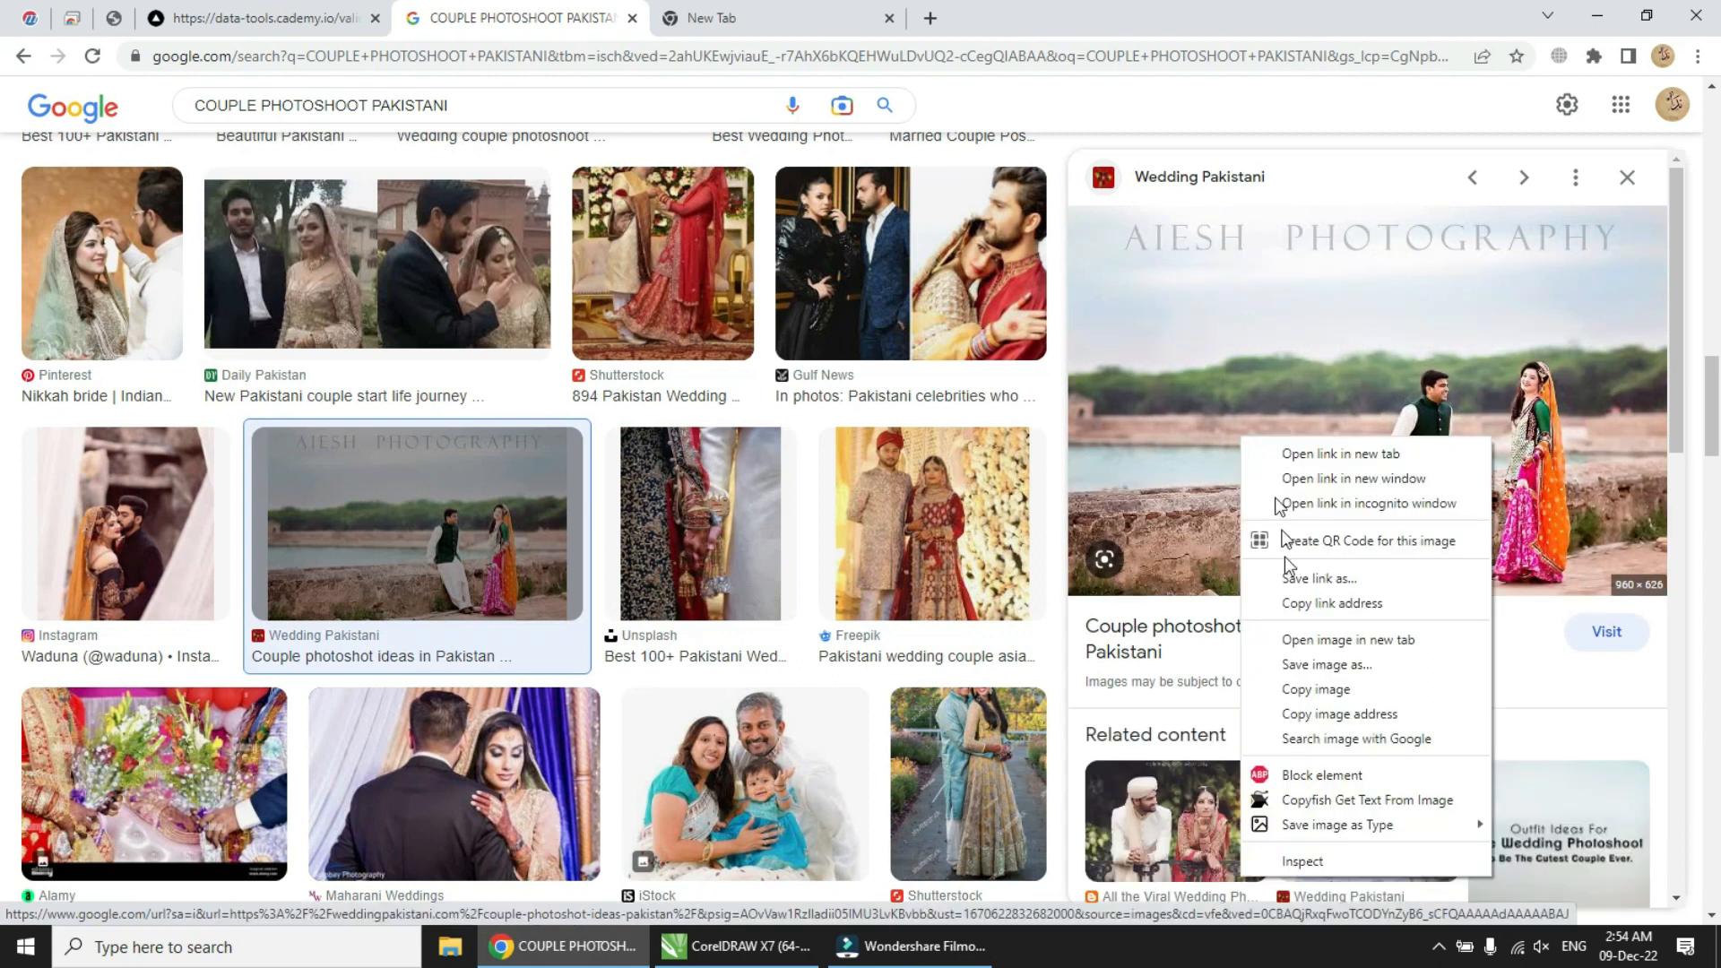
{"action": "left_click", "coordinate": [1304, 692]}
- Switch back to CorelDRAW and paste the waterside couple photo onto the page
{"action": "key", "text": "alt+Tab"}
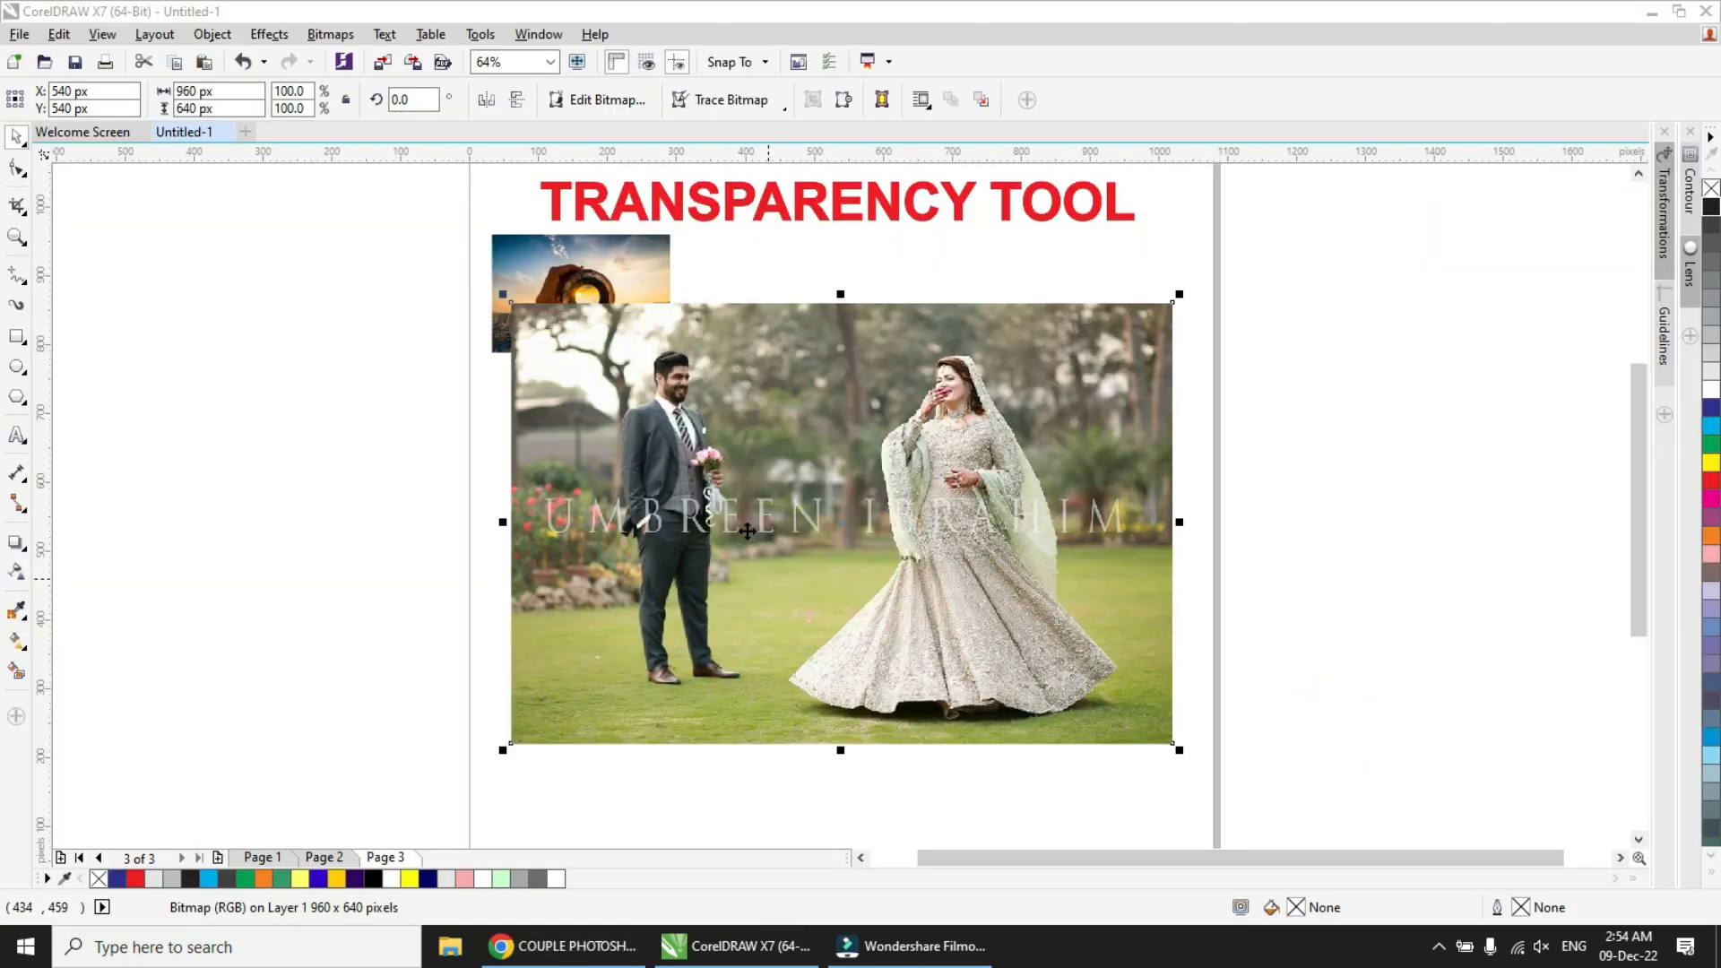
{"action": "left_click", "coordinate": [405, 515]}
{"action": "key", "text": "ctrl+v"}
{"action": "key", "text": "ctrl+v"}
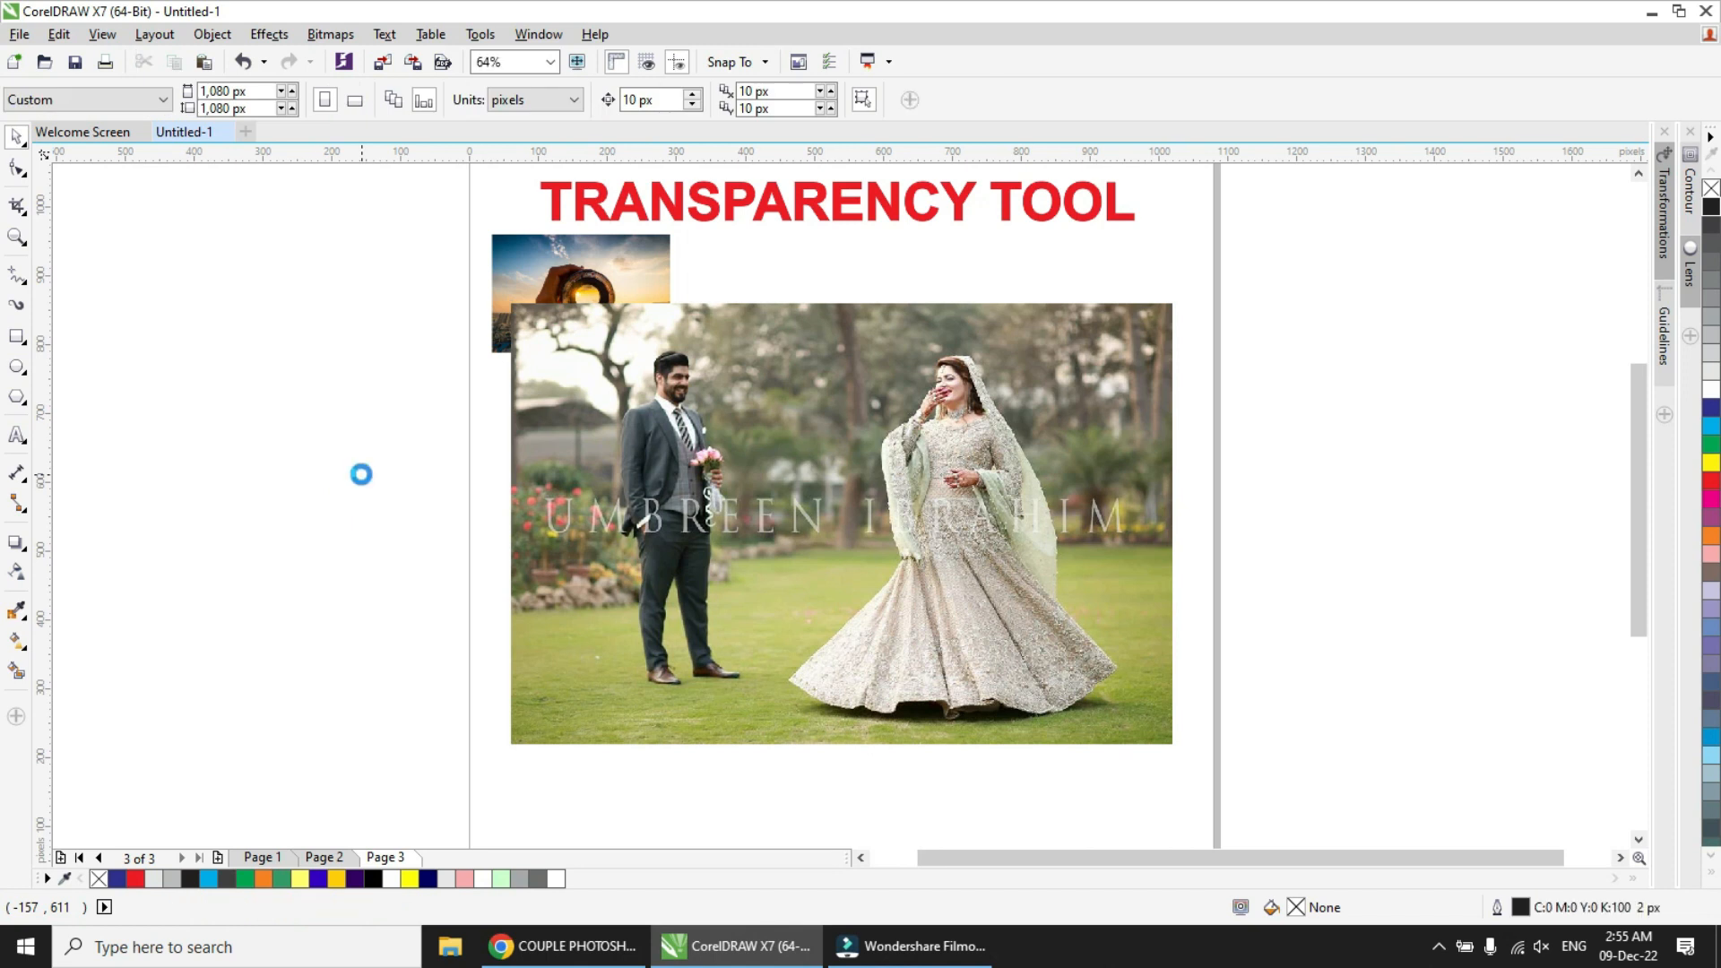
- Spread the overlapping couple photos apart and delete the extra pasted copy
{"action": "left_click_drag", "start_coordinate": [1073, 468], "coordinate": [954, 485]}
{"action": "left_click_drag", "start_coordinate": [823, 434], "coordinate": [1138, 421]}
{"action": "left_click_drag", "start_coordinate": [915, 438], "coordinate": [970, 437]}
{"action": "left_click_drag", "start_coordinate": [740, 443], "coordinate": [496, 447]}
{"action": "left_click_drag", "start_coordinate": [923, 414], "coordinate": [956, 585]}
{"action": "left_click_drag", "start_coordinate": [681, 425], "coordinate": [655, 524]}
{"action": "left_click", "coordinate": [1007, 361]}
{"action": "key", "text": "Delete"}
- Move the garden photo to about X 4 px, Y 378 px and the waterside photo to about X 804 px, Y 596 px
{"action": "left_click_drag", "start_coordinate": [877, 419], "coordinate": [782, 429]}
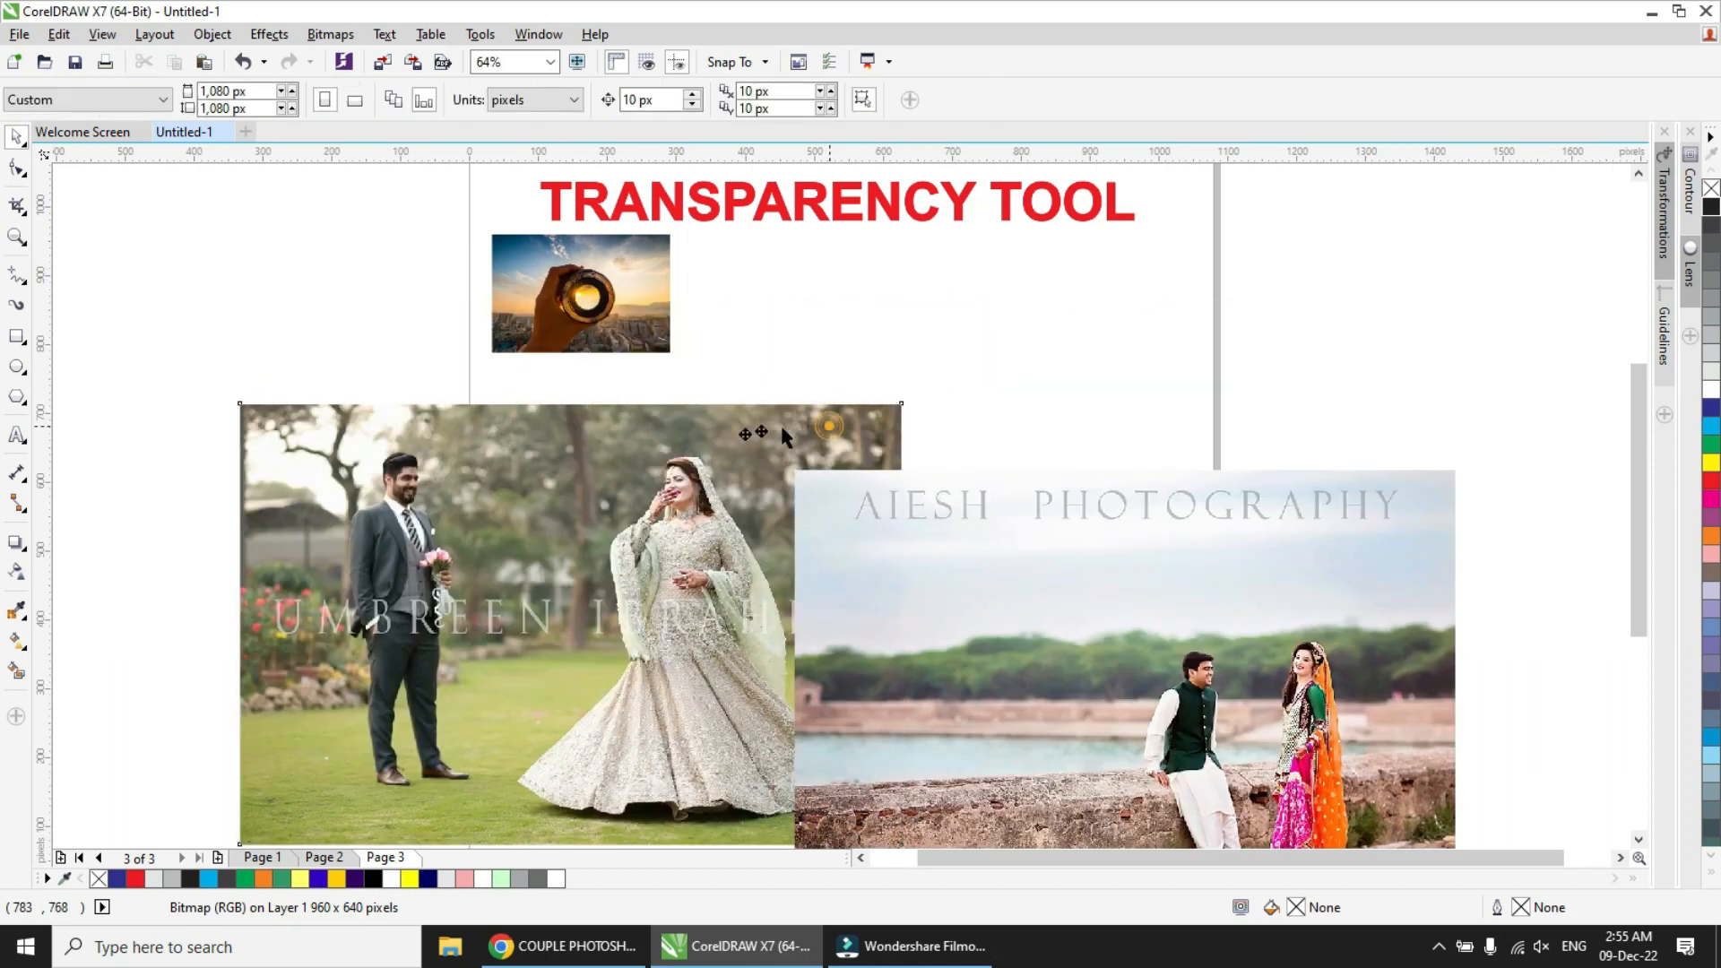
{"action": "left_click", "coordinate": [979, 543]}
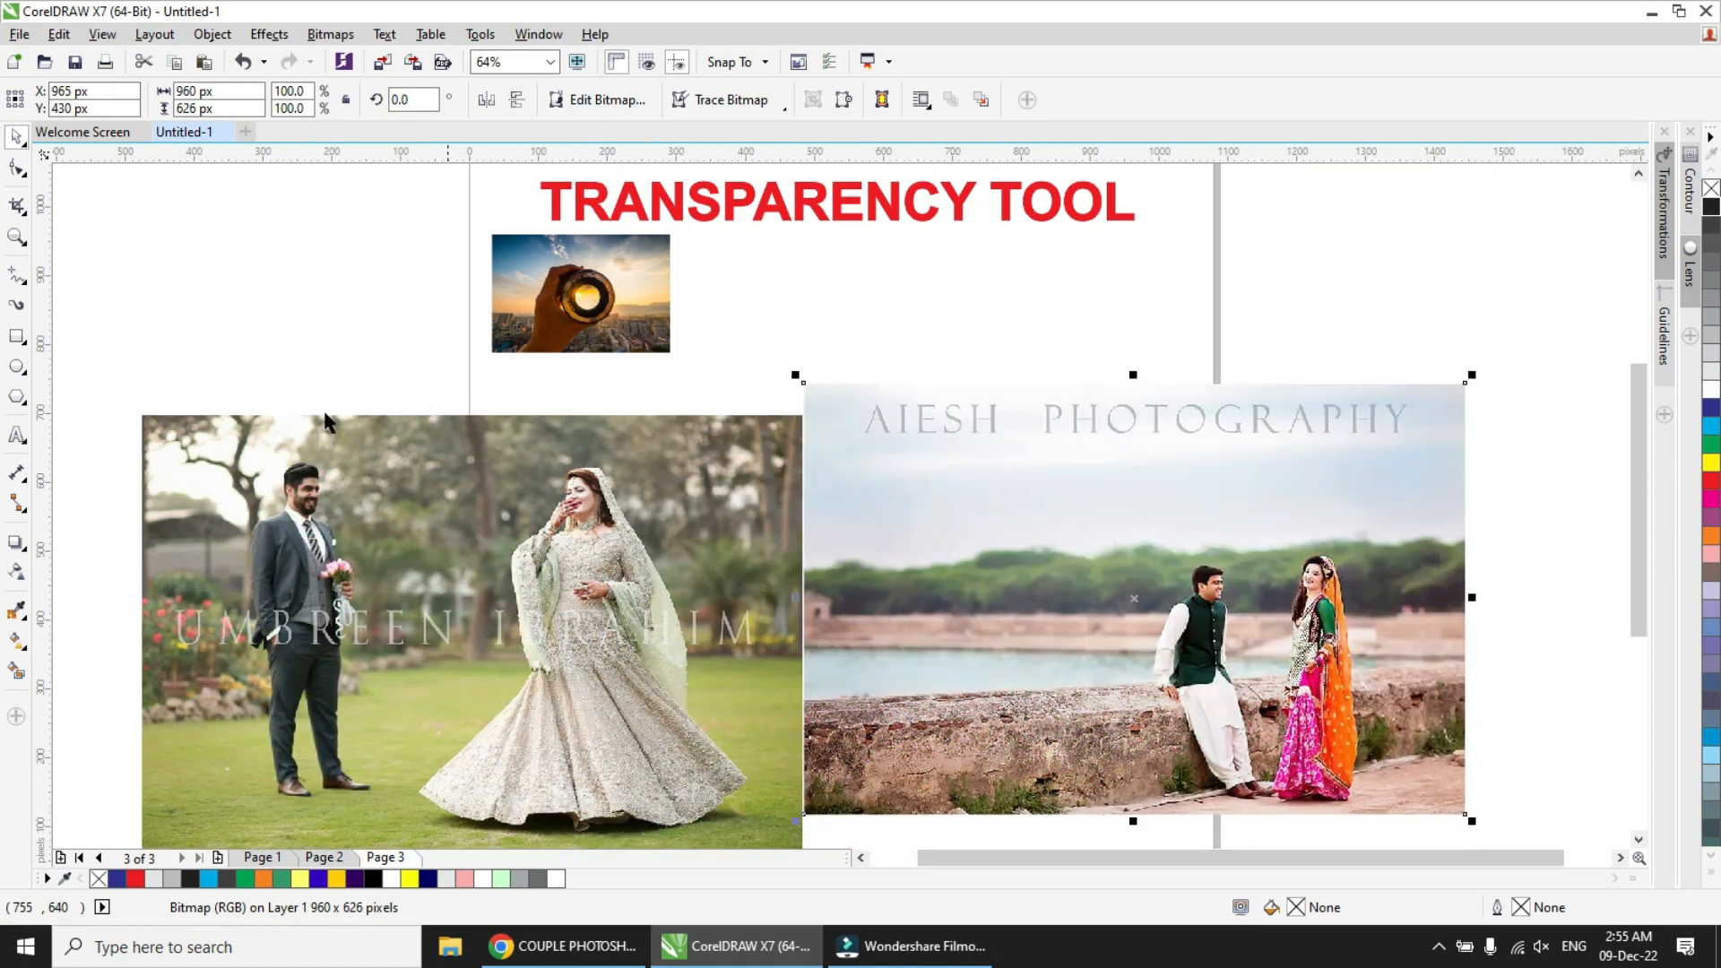
{"action": "left_click", "coordinate": [16, 571]}
{"action": "left_click_drag", "start_coordinate": [912, 560], "coordinate": [766, 415]}
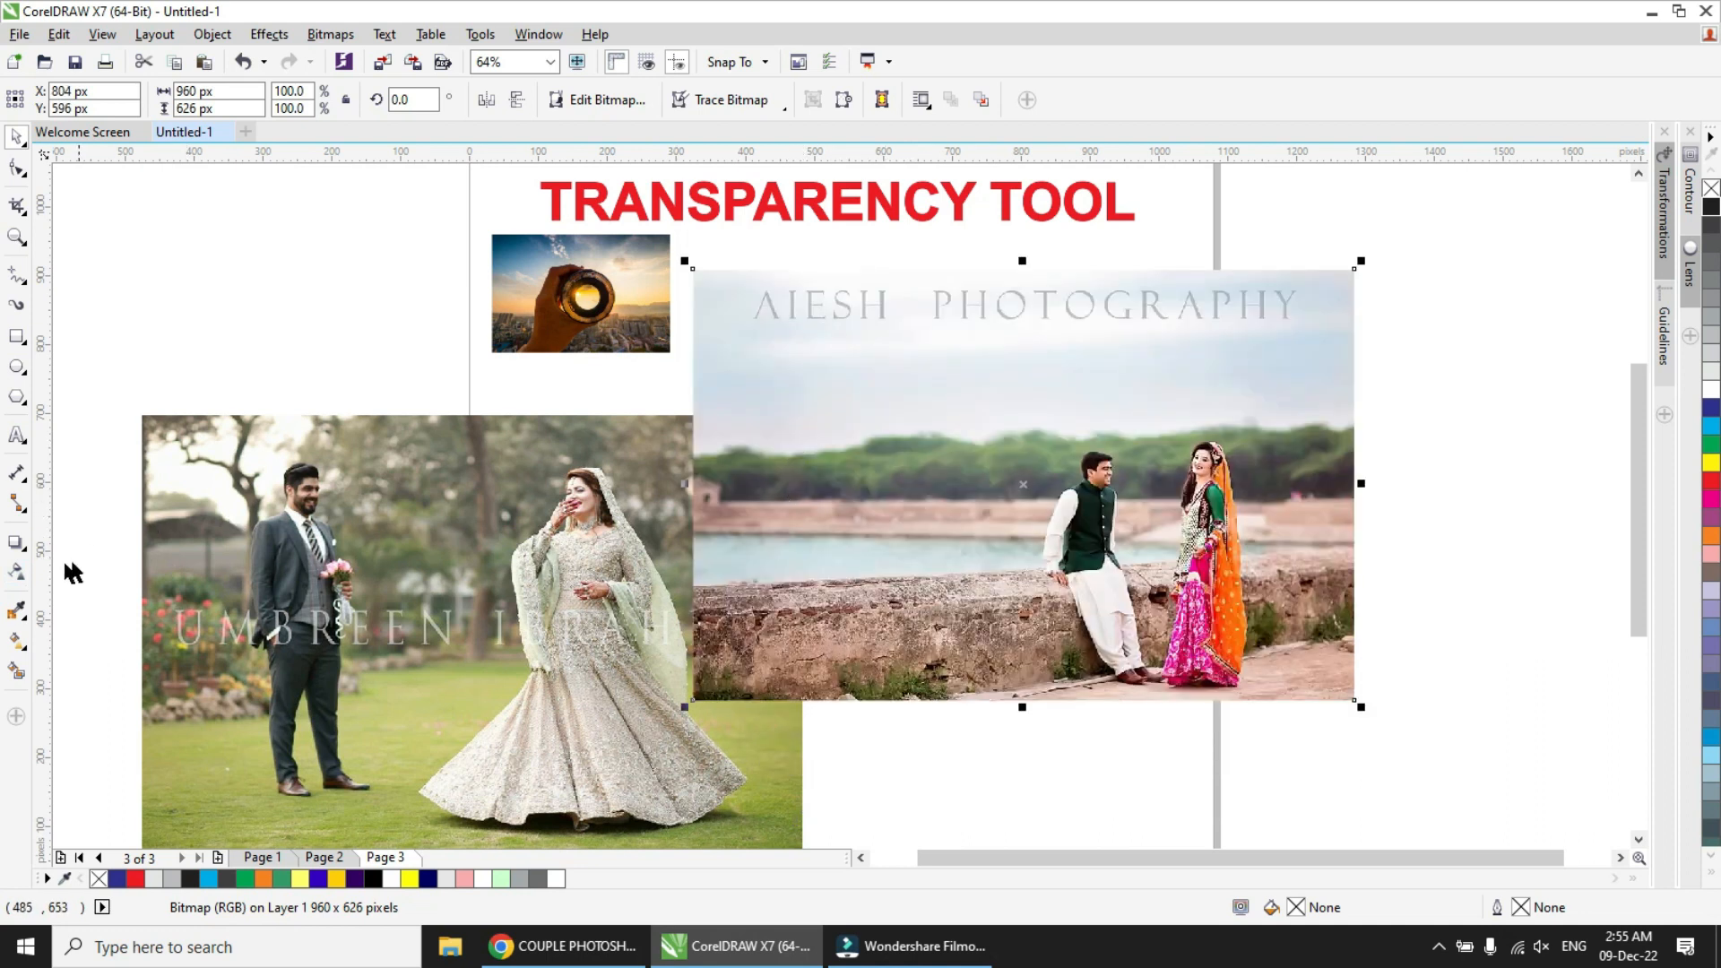
- Apply a uniform transparency of 75 to the waterside photo and move it over the garden photo at about X 336 px, Y 382 px
{"action": "left_click", "coordinate": [16, 571]}
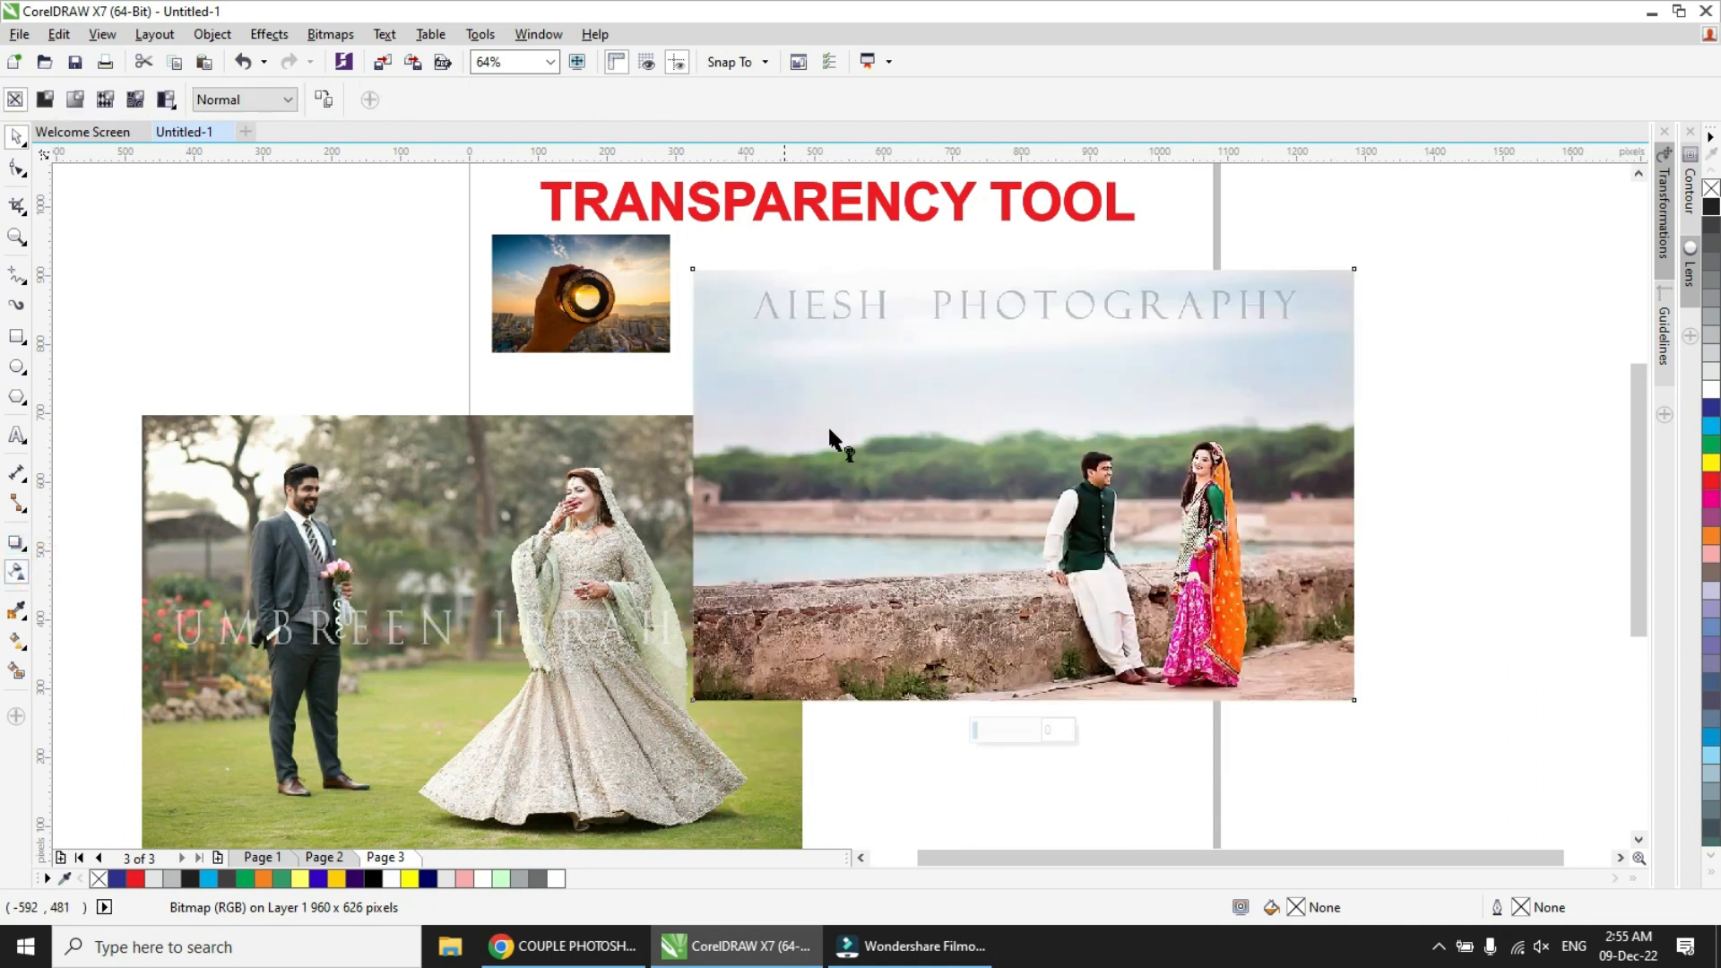
{"action": "left_click", "coordinate": [44, 99]}
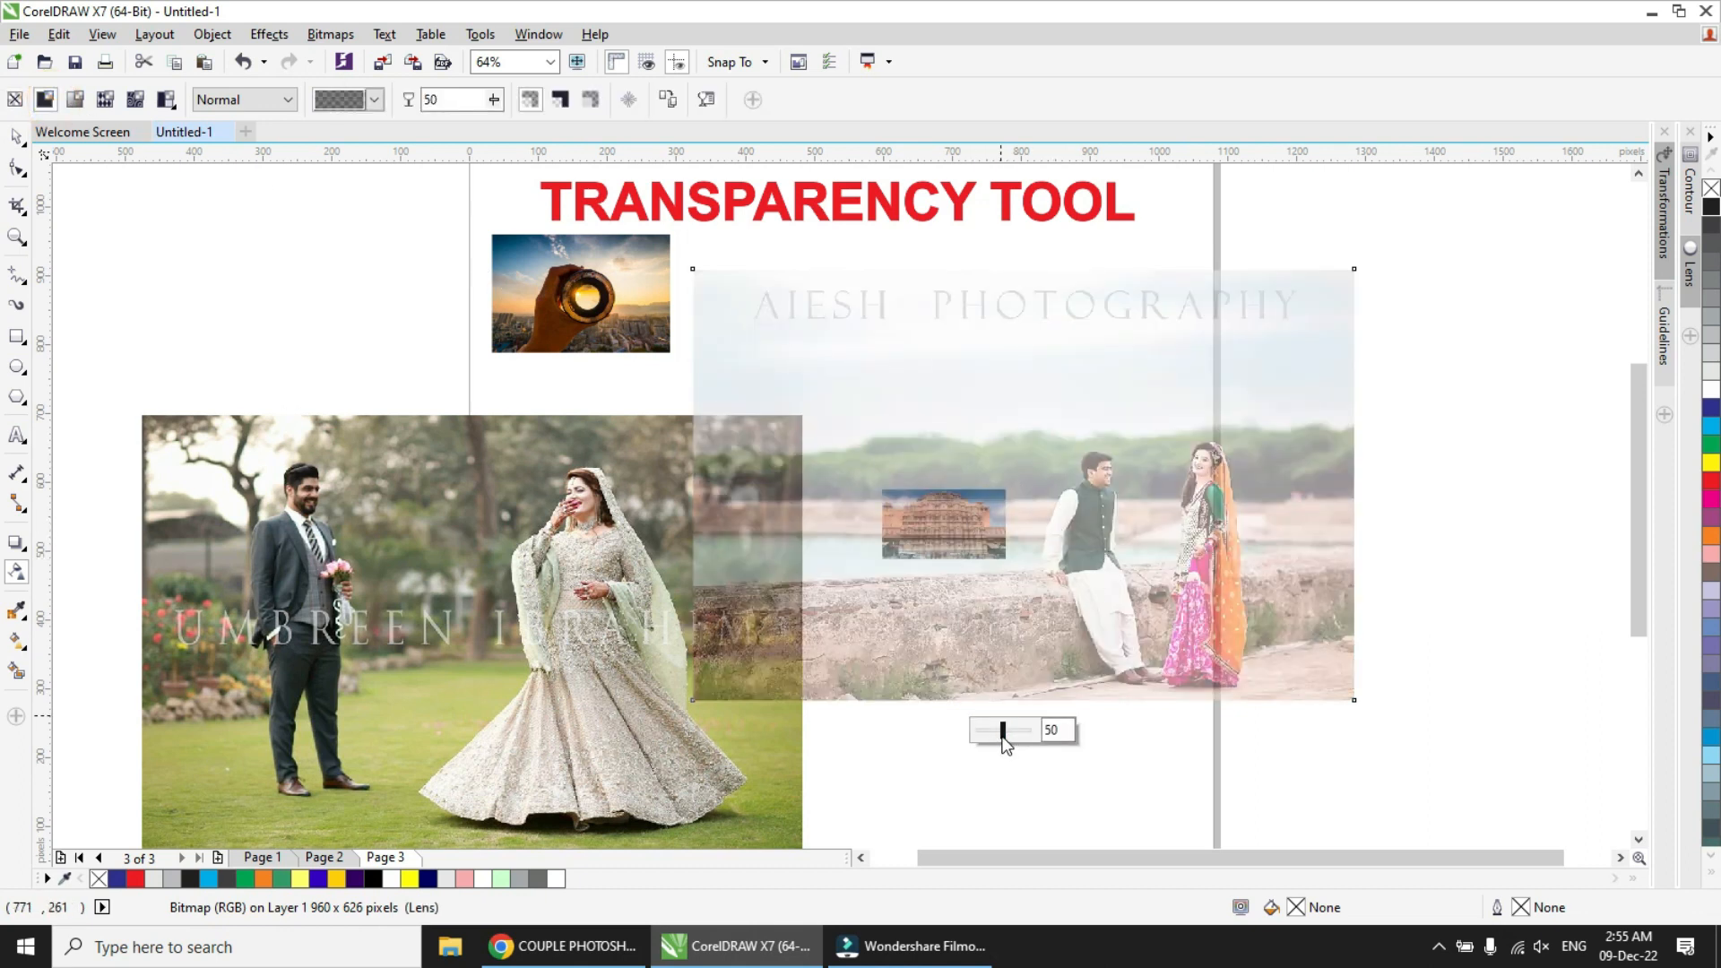
{"action": "mouse_move", "coordinate": [1019, 736]}
{"action": "left_mouse_down"}
{"action": "mouse_move", "coordinate": [1004, 730]}
{"action": "mouse_move", "coordinate": [1020, 728]}
{"action": "left_mouse_up"}
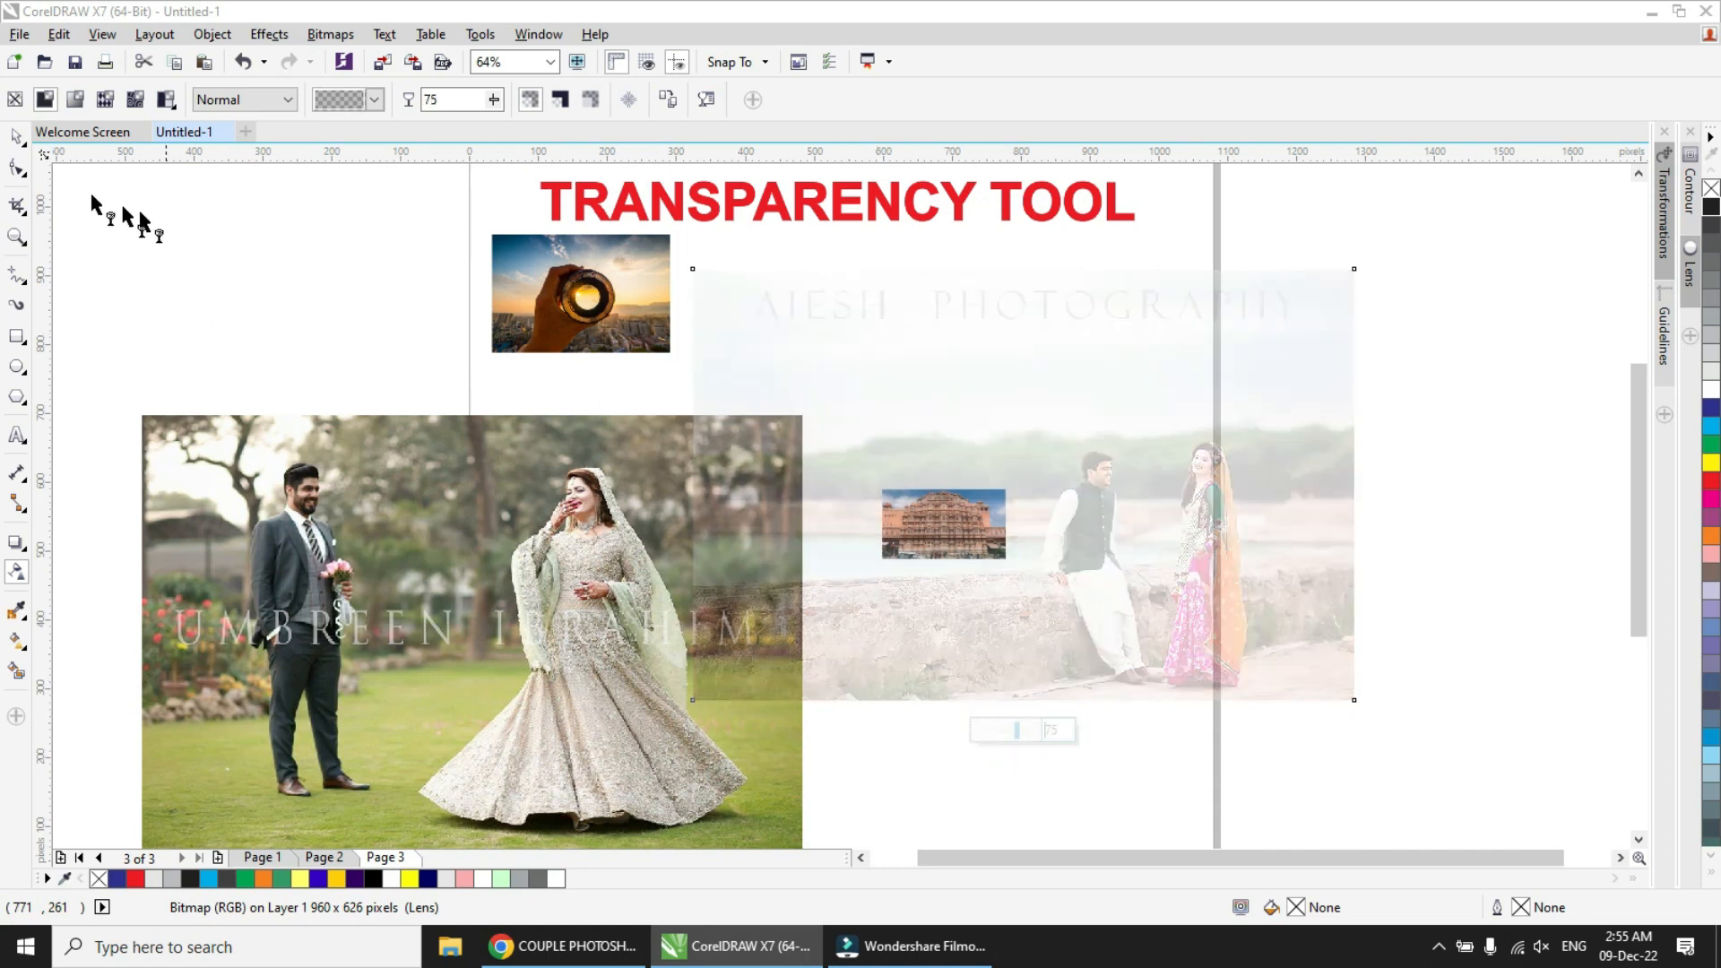
{"action": "left_click", "coordinate": [16, 136]}
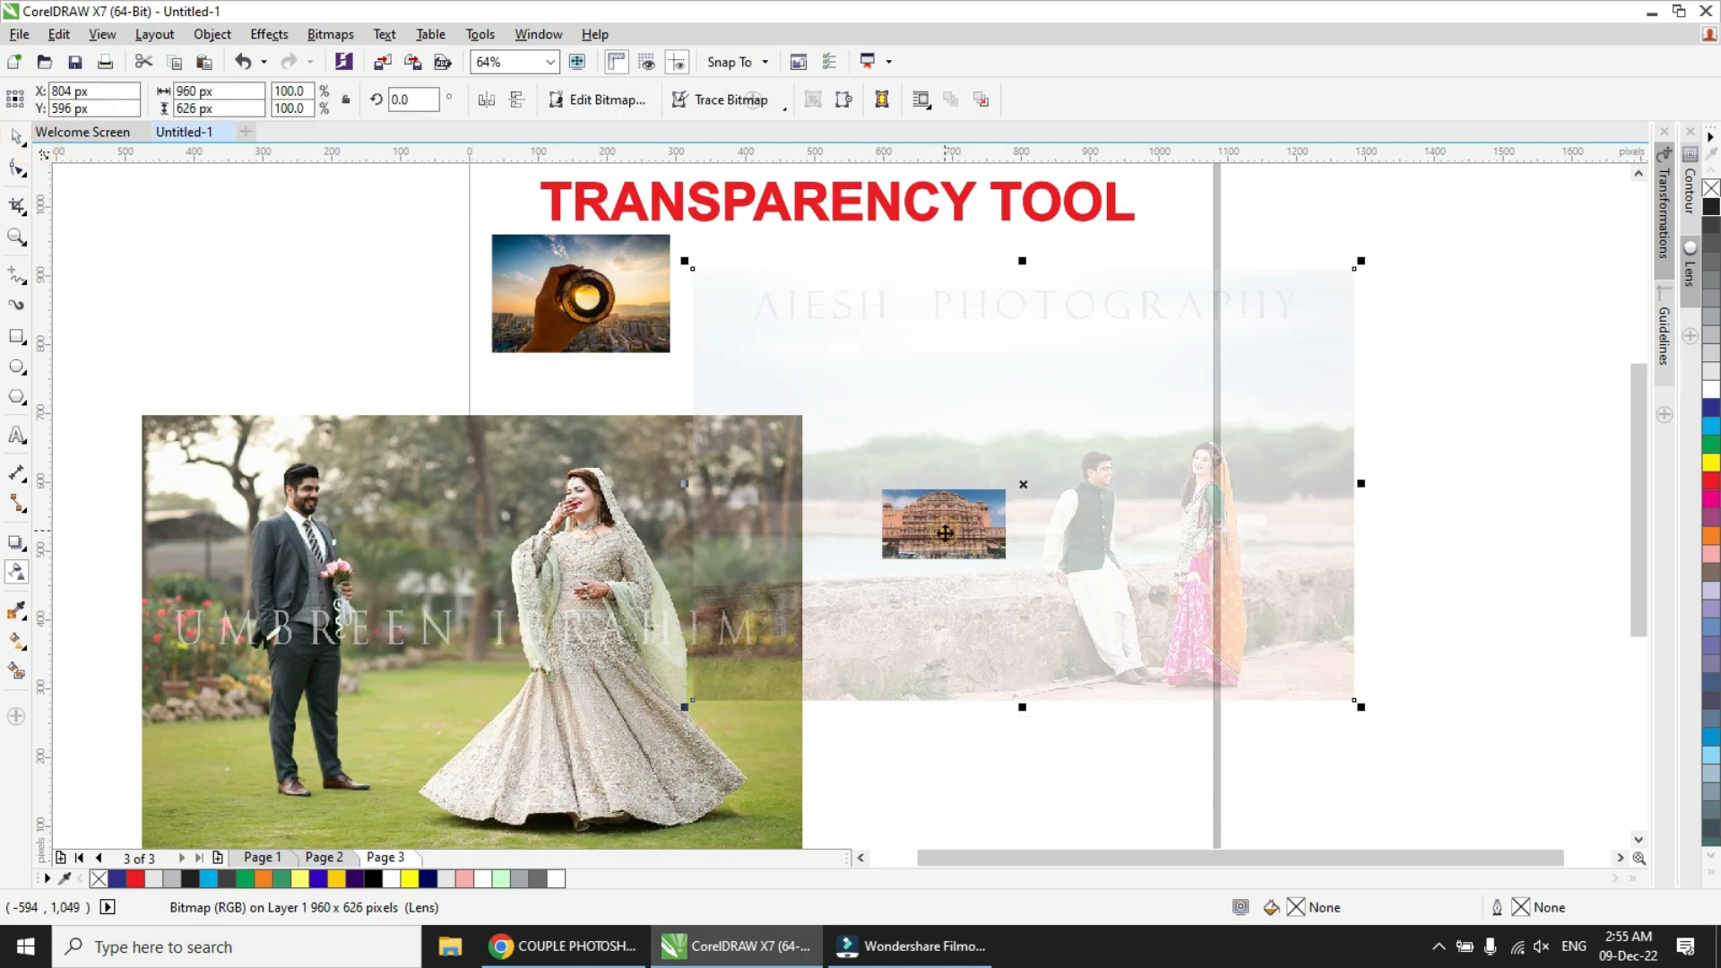
{"action": "left_click_drag", "start_coordinate": [997, 436], "coordinate": [669, 581]}
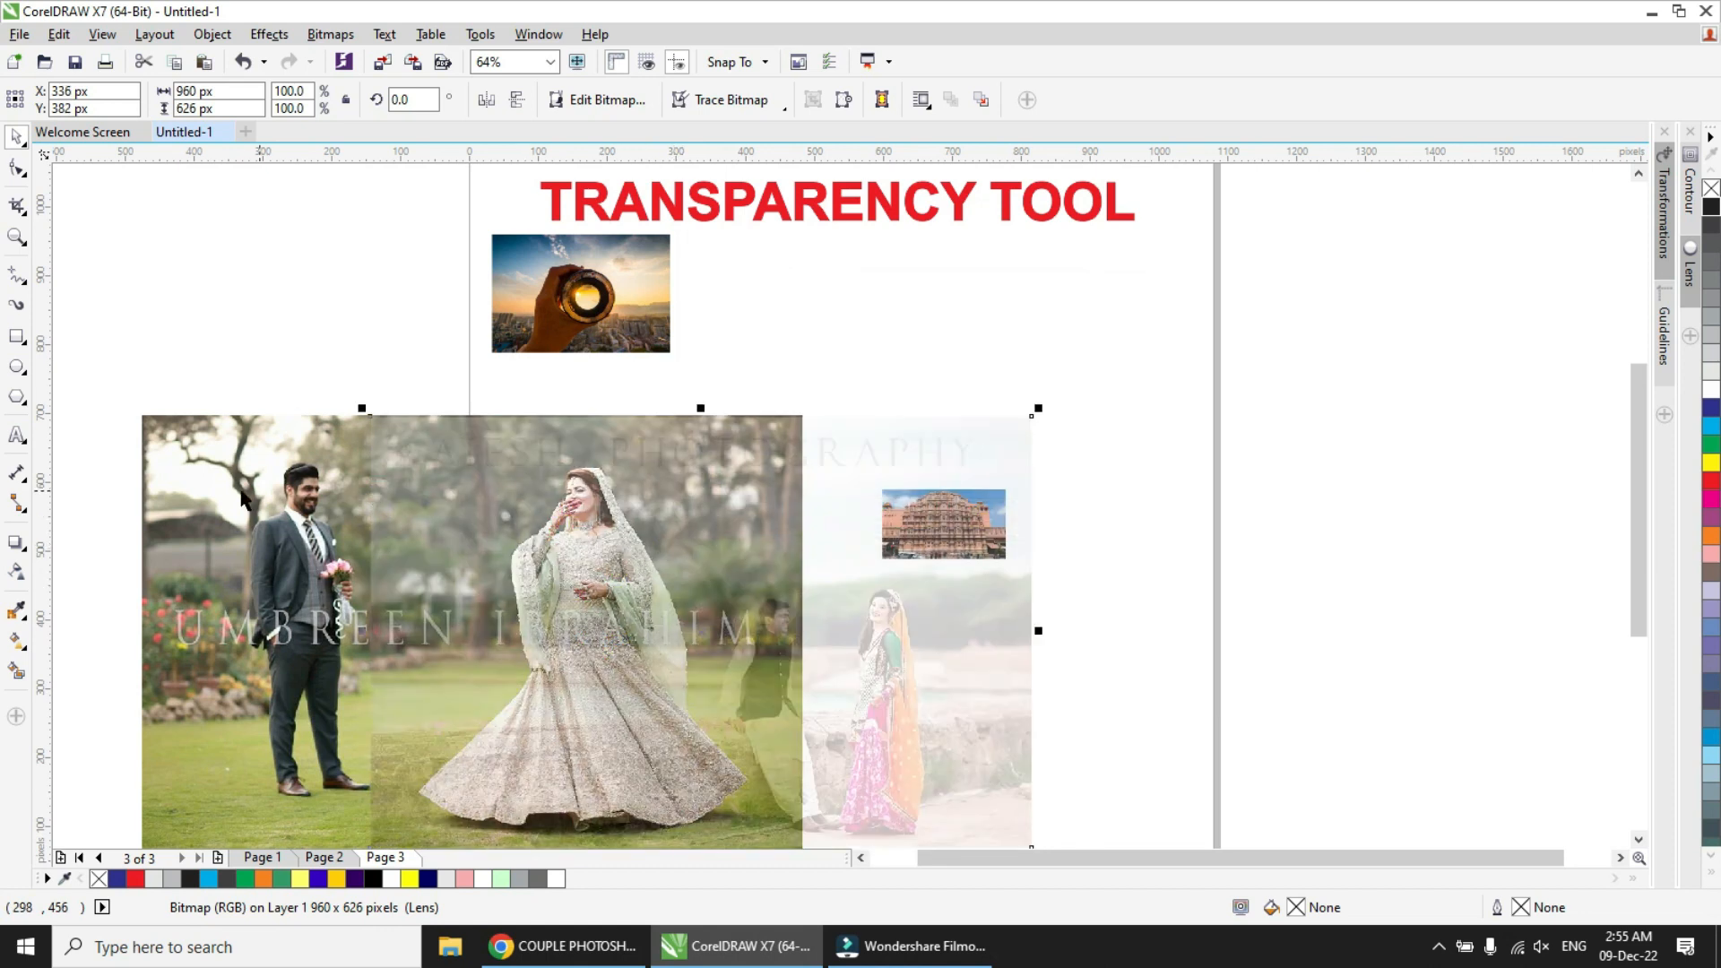
- Apply a uniform transparency of 65 to the garden couple photo
{"action": "left_click", "coordinate": [262, 476]}
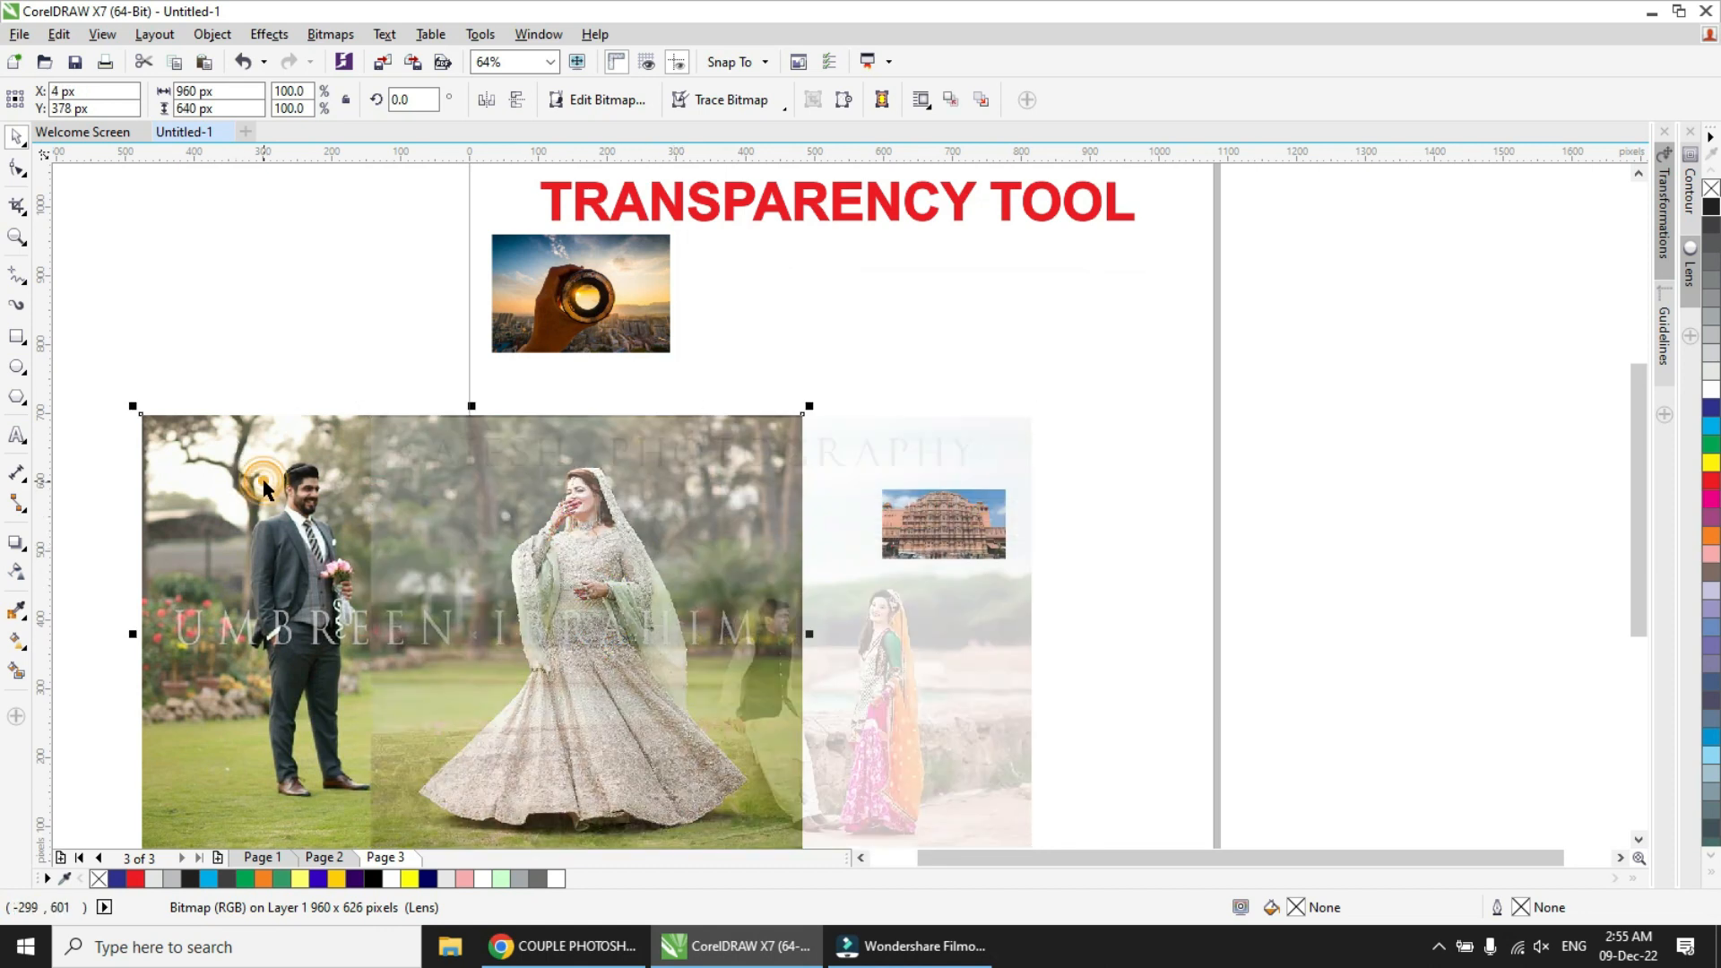
{"action": "left_click", "coordinate": [16, 571]}
{"action": "left_click_drag", "start_coordinate": [426, 387], "coordinate": [461, 384]}
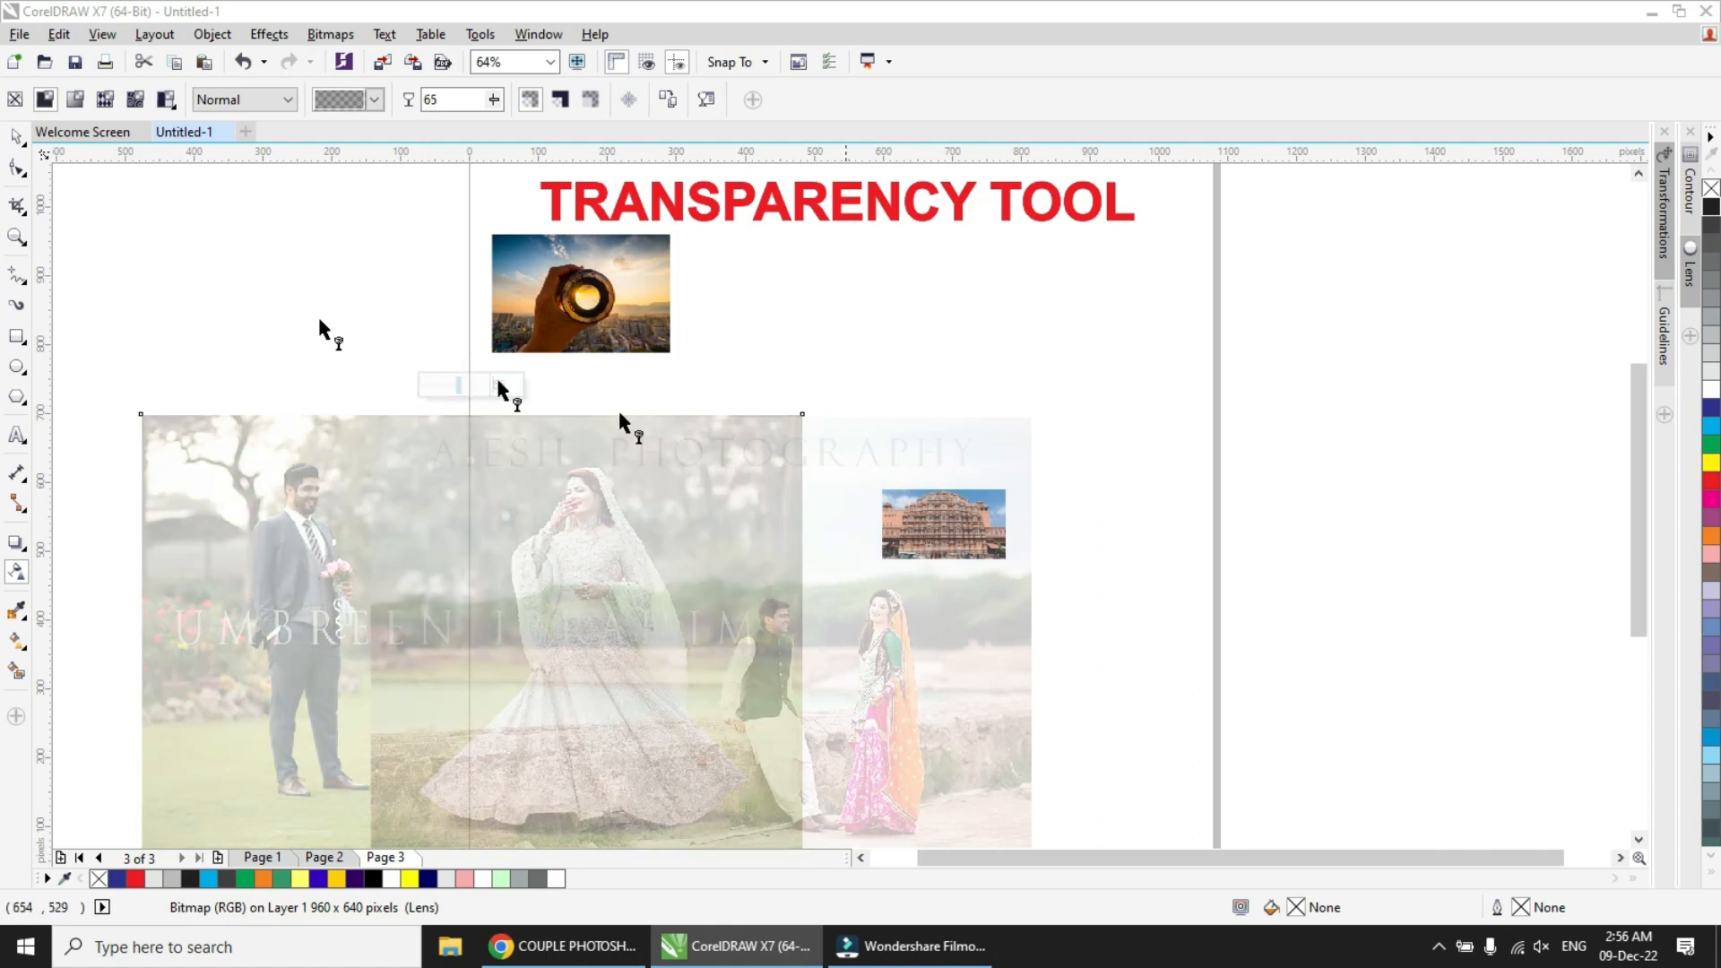
- Move the small palace photo off the couple photos, below the title's right end, and shift the waterside photo to about X 345 px, Y 380 px
{"action": "left_click", "coordinate": [16, 136]}
{"action": "left_click_drag", "start_coordinate": [1134, 429], "coordinate": [823, 588]}
{"action": "left_click_drag", "start_coordinate": [938, 526], "coordinate": [1170, 253]}
{"action": "left_click", "coordinate": [966, 508]}
{"action": "left_click_drag", "start_coordinate": [967, 508], "coordinate": [969, 515]}
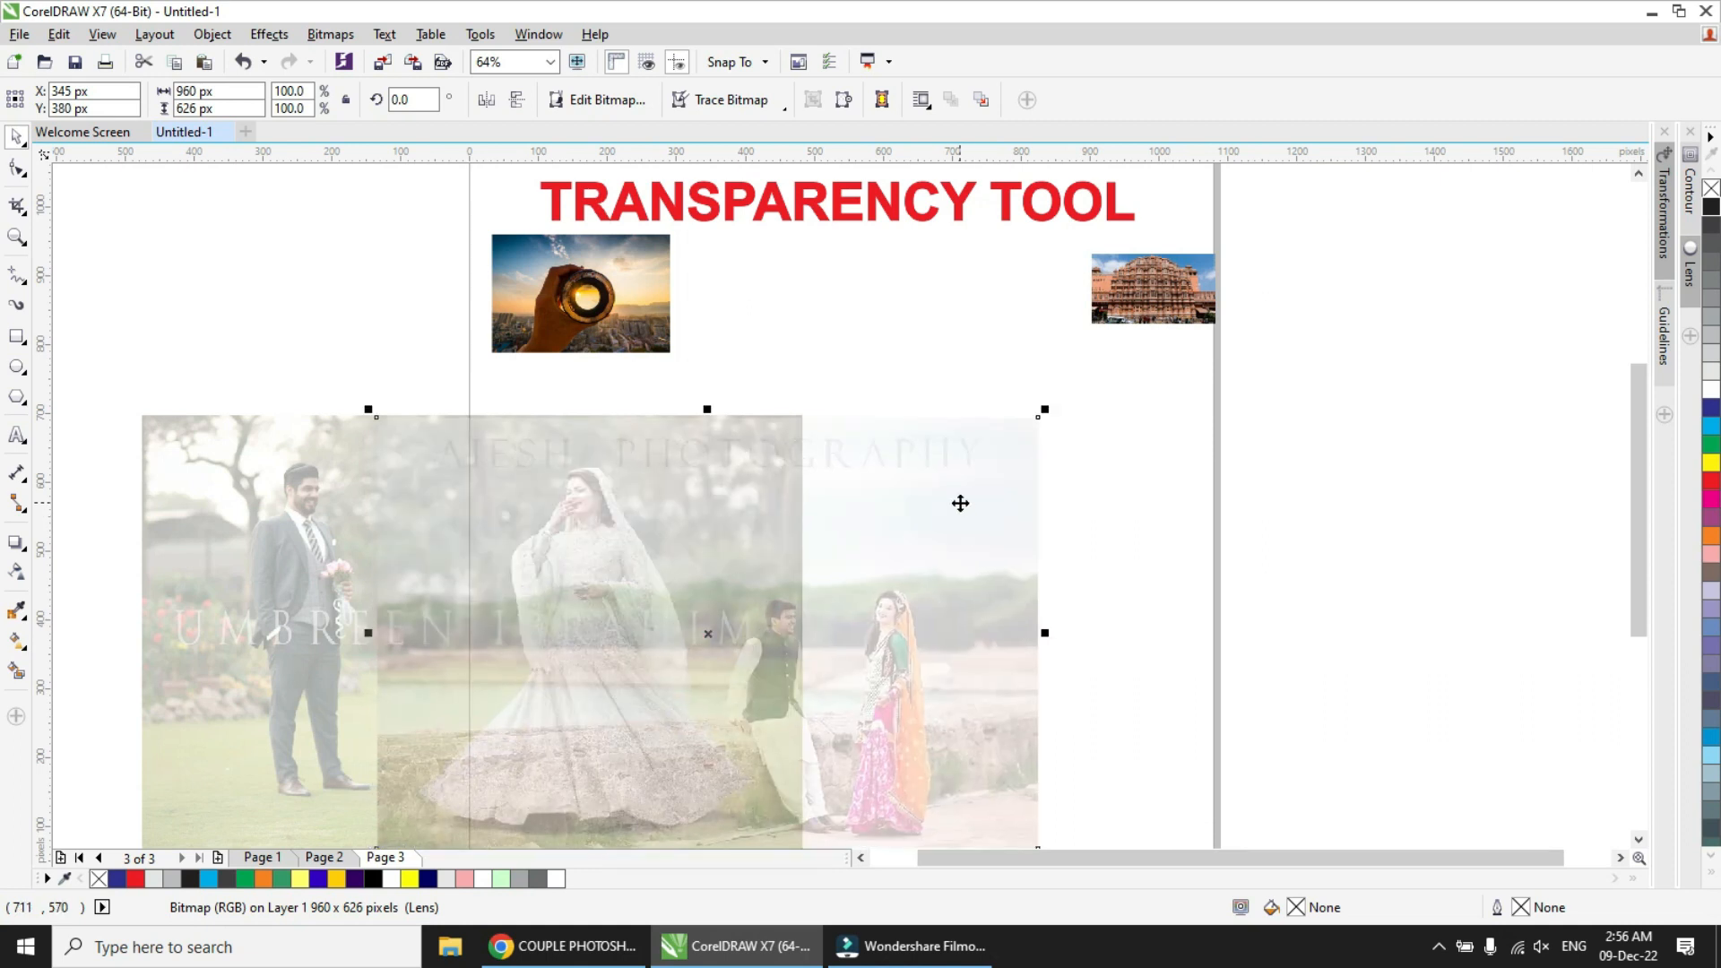
- Apply a linear fountain transparency of 100 to the garden photo, fading it out horizontally from its left edge to just past its middle
{"action": "left_click", "coordinate": [251, 507]}
{"action": "left_click", "coordinate": [16, 570]}
{"action": "left_click_drag", "start_coordinate": [147, 579], "coordinate": [555, 581]}
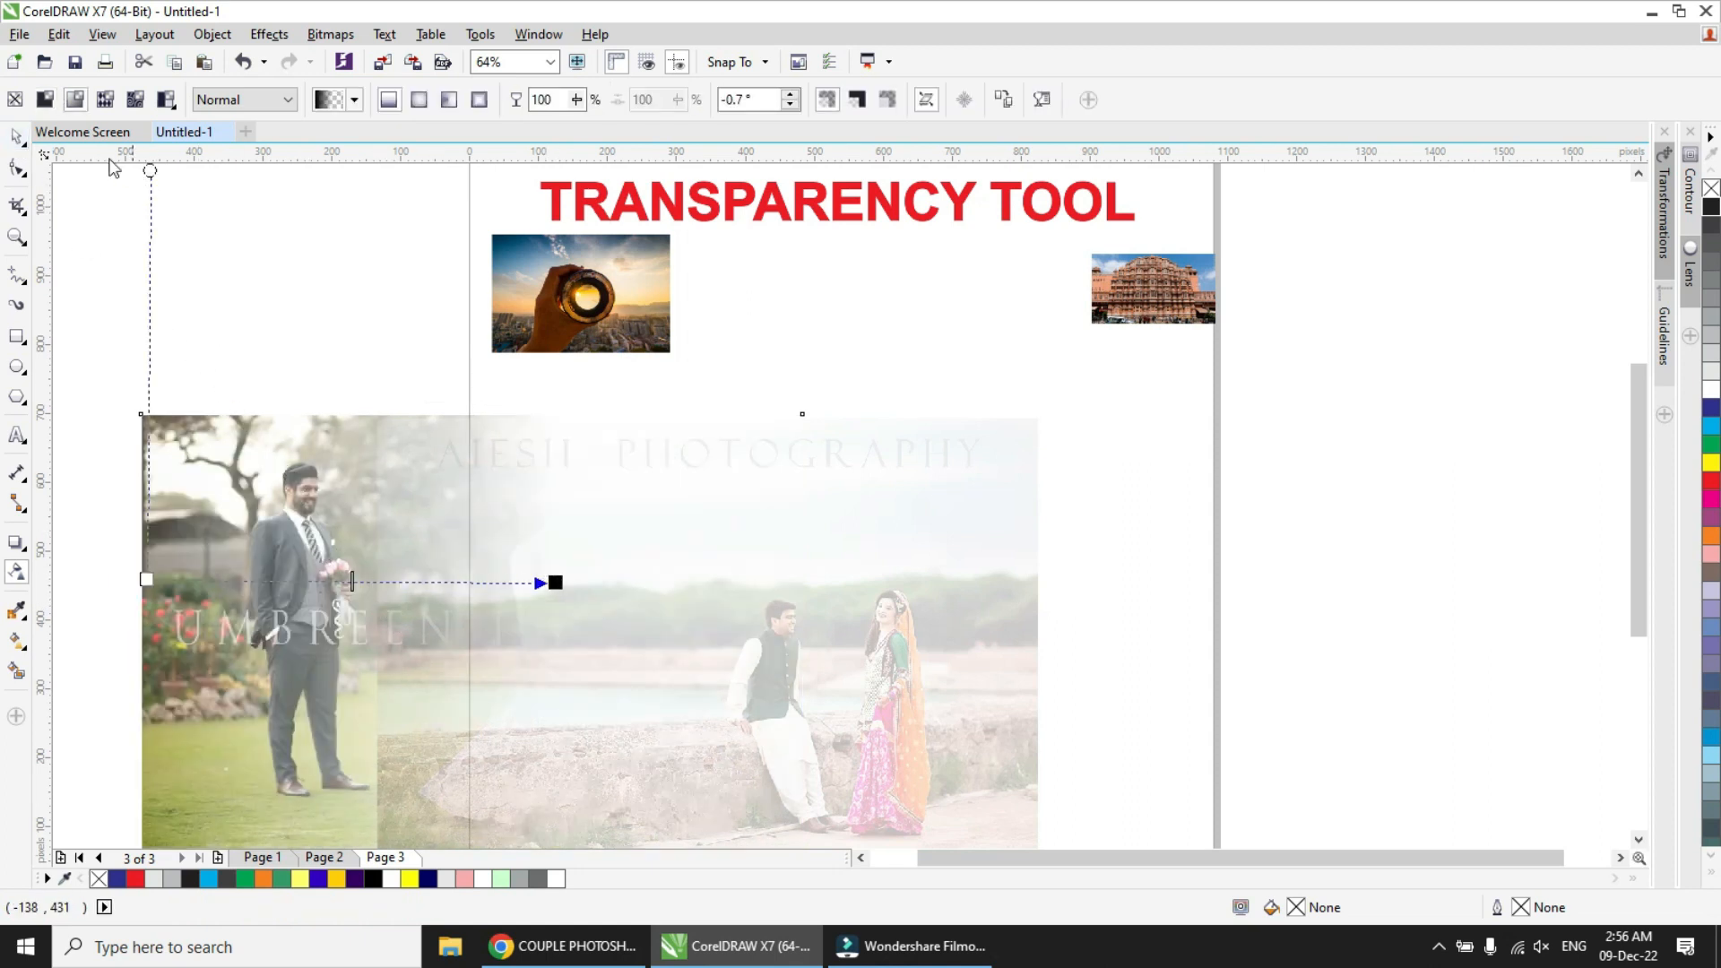
- Narrow the waterside photo to about 847 px wide by pulling its left side inward
{"action": "left_click", "coordinate": [16, 136]}
{"action": "left_click", "coordinate": [514, 699]}
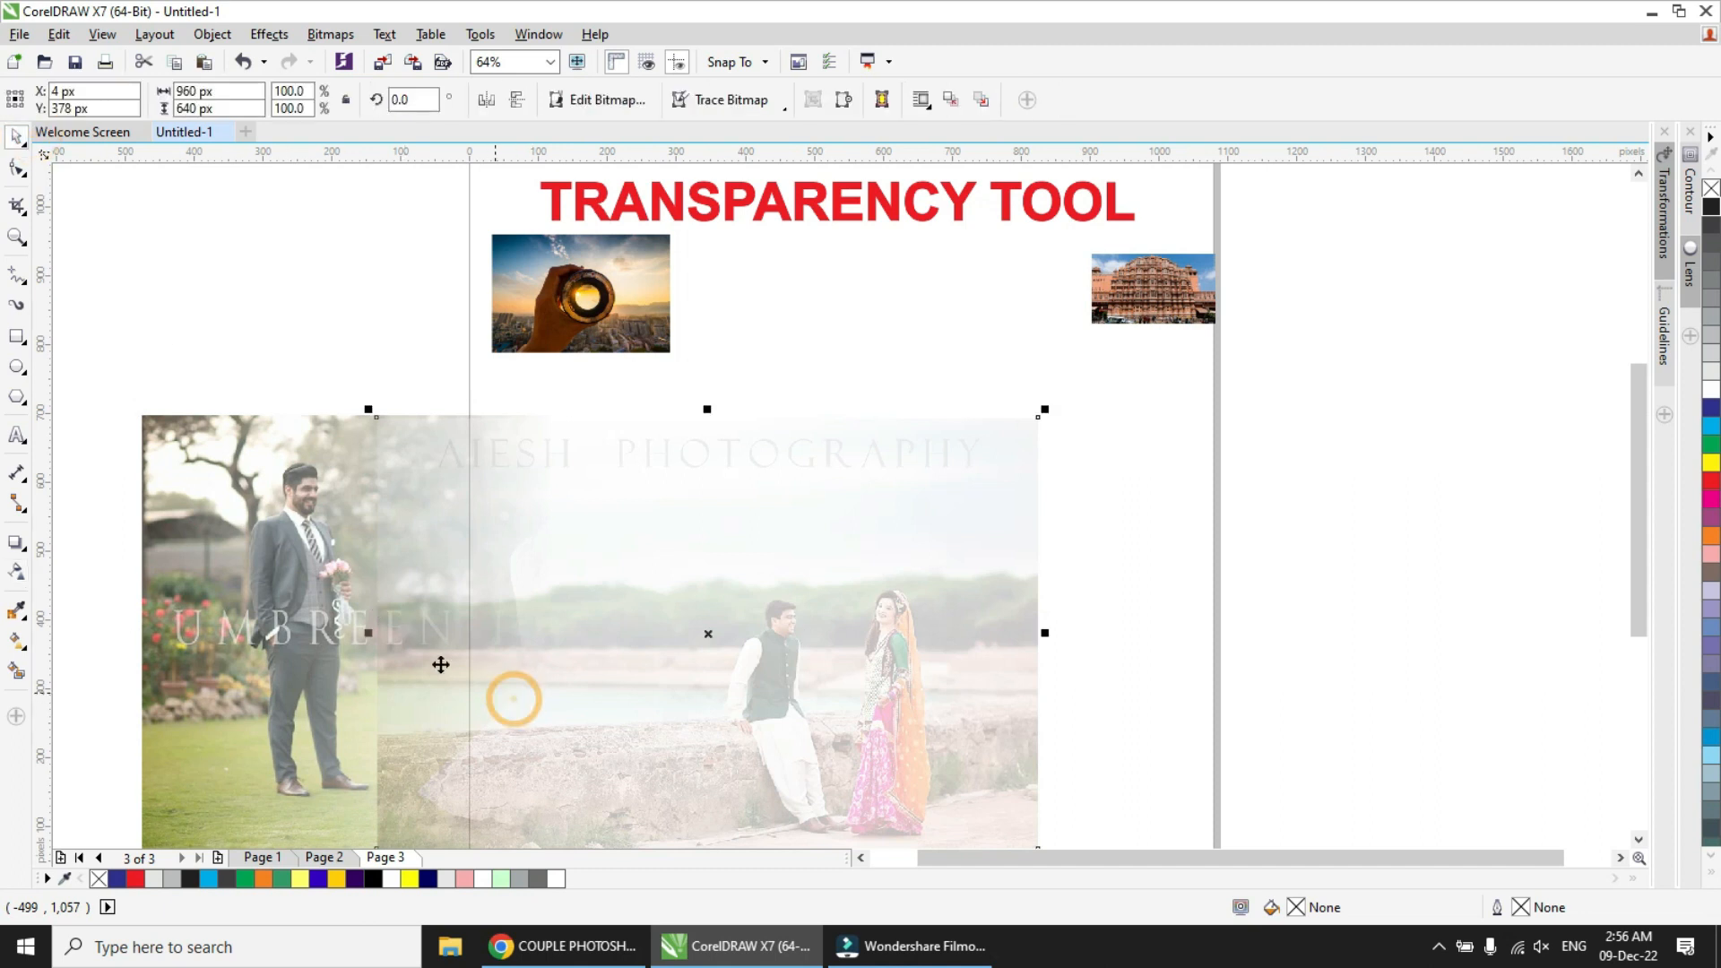
{"action": "left_click_drag", "start_coordinate": [369, 632], "coordinate": [446, 635]}
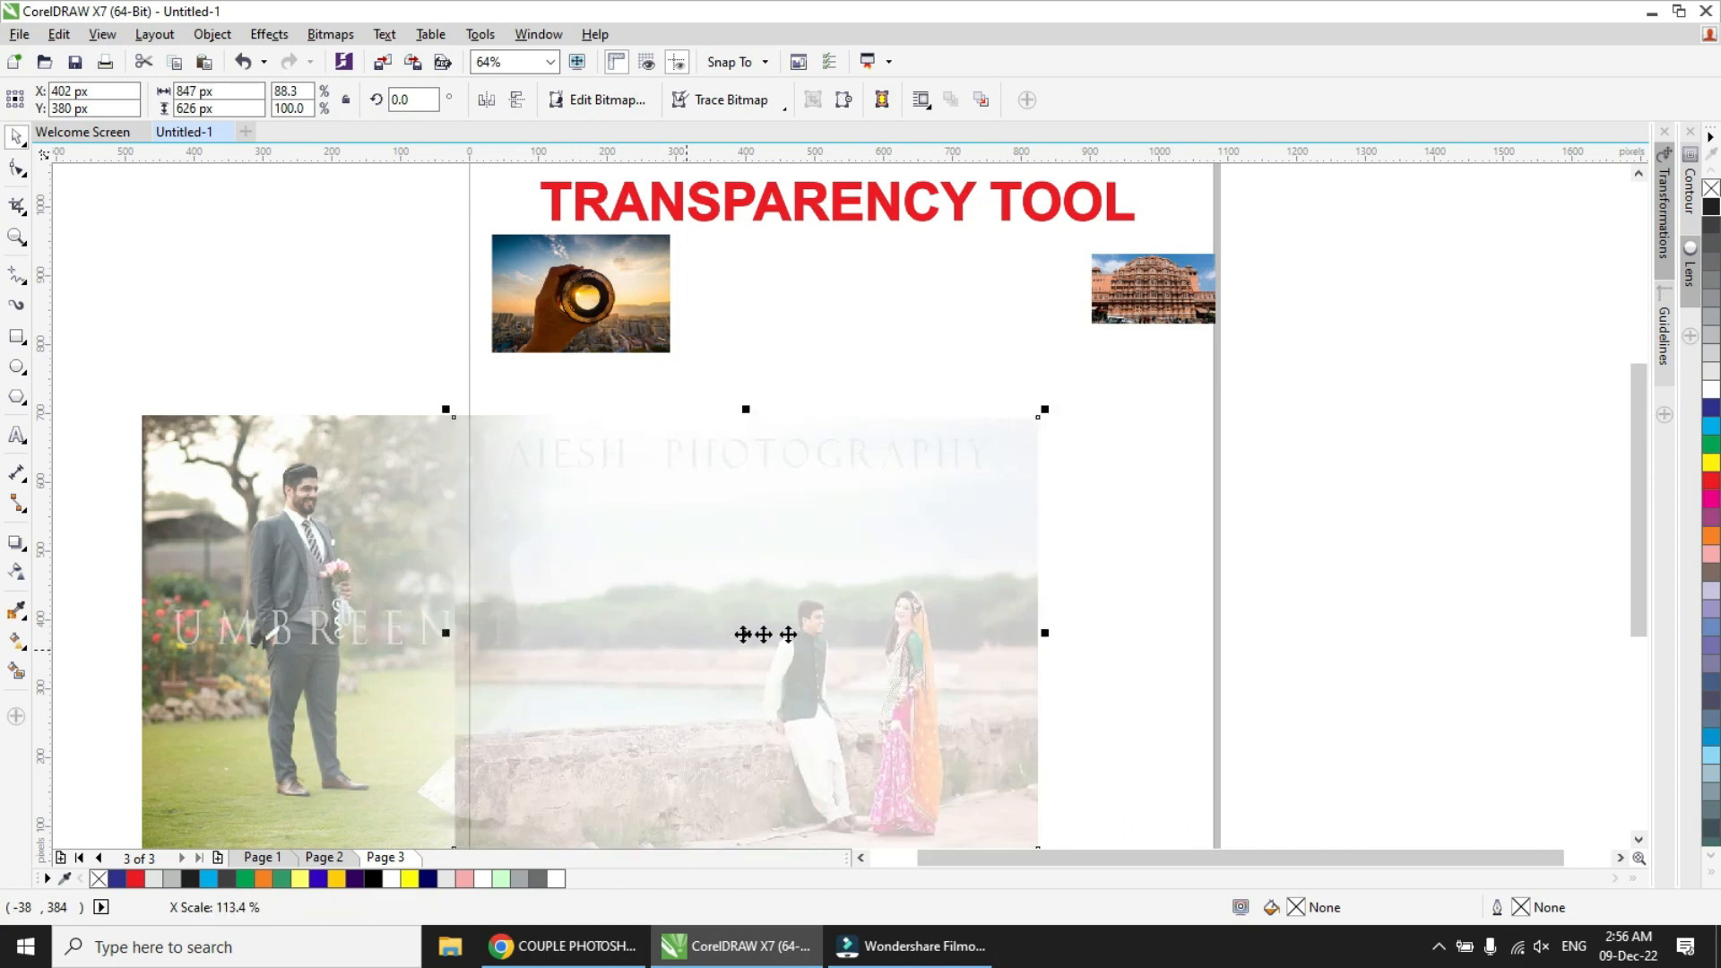
- Fade the waterside photo from right to left with a linear transparency of 100 and move it to about X 265 px, Y 401 px
{"action": "left_click", "coordinate": [866, 634]}
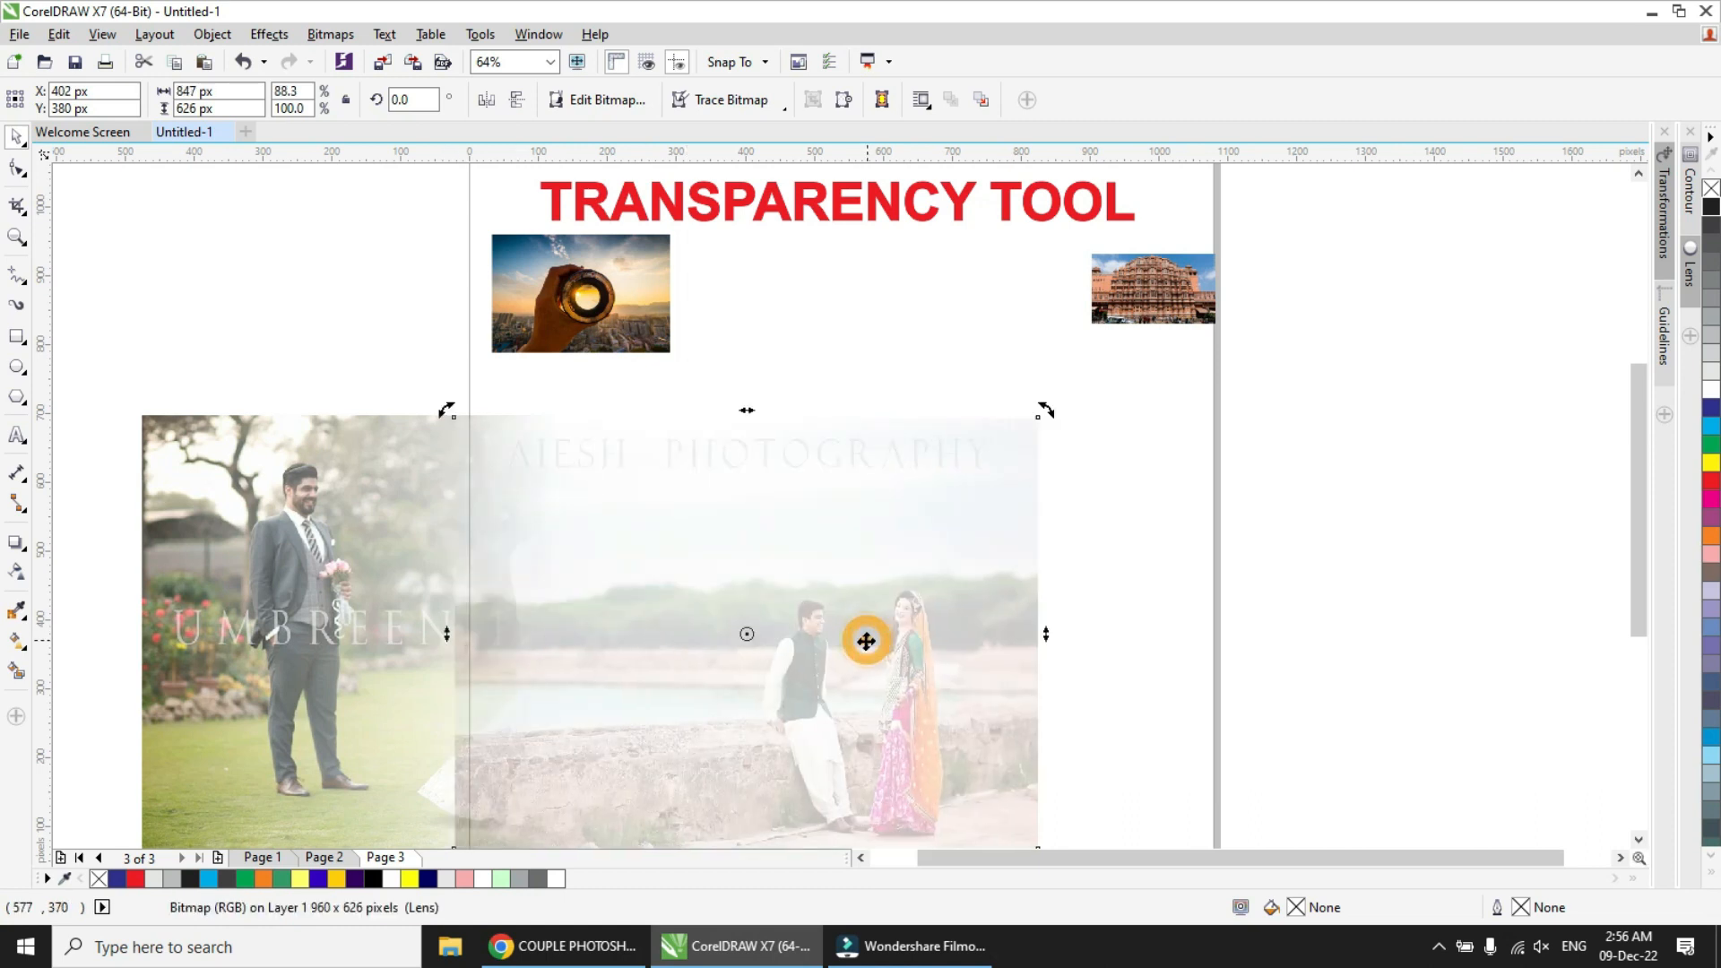
{"action": "left_click", "coordinate": [24, 574]}
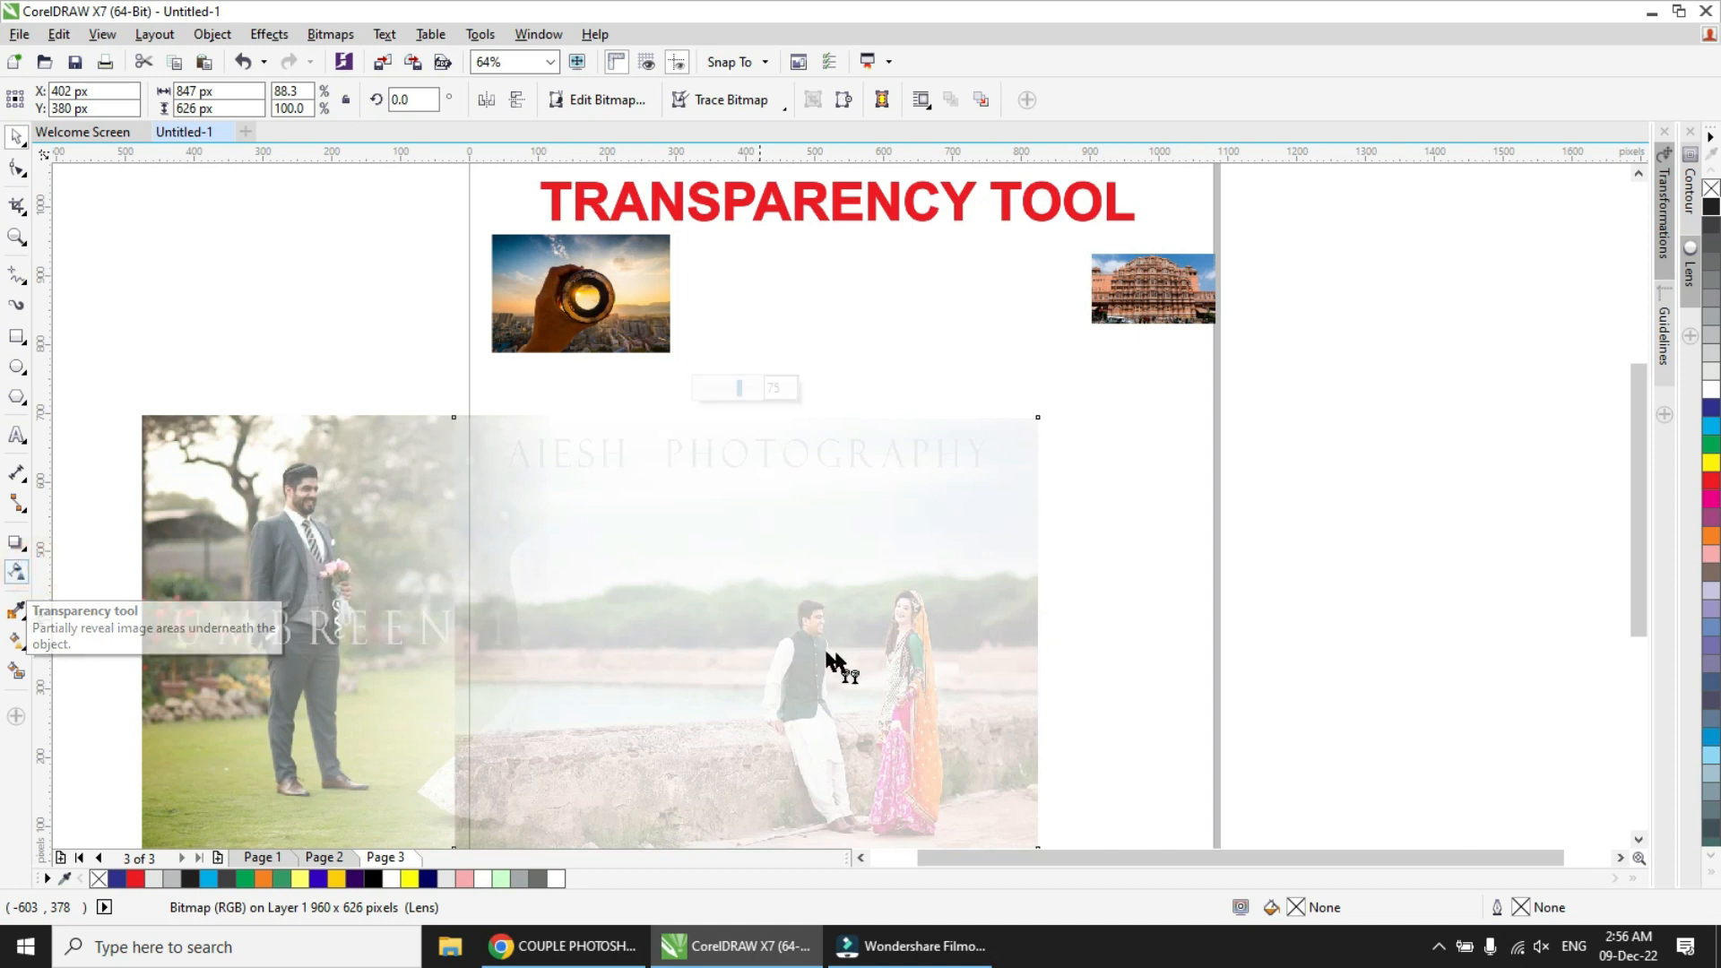
{"action": "left_click_drag", "start_coordinate": [1019, 618], "coordinate": [557, 625]}
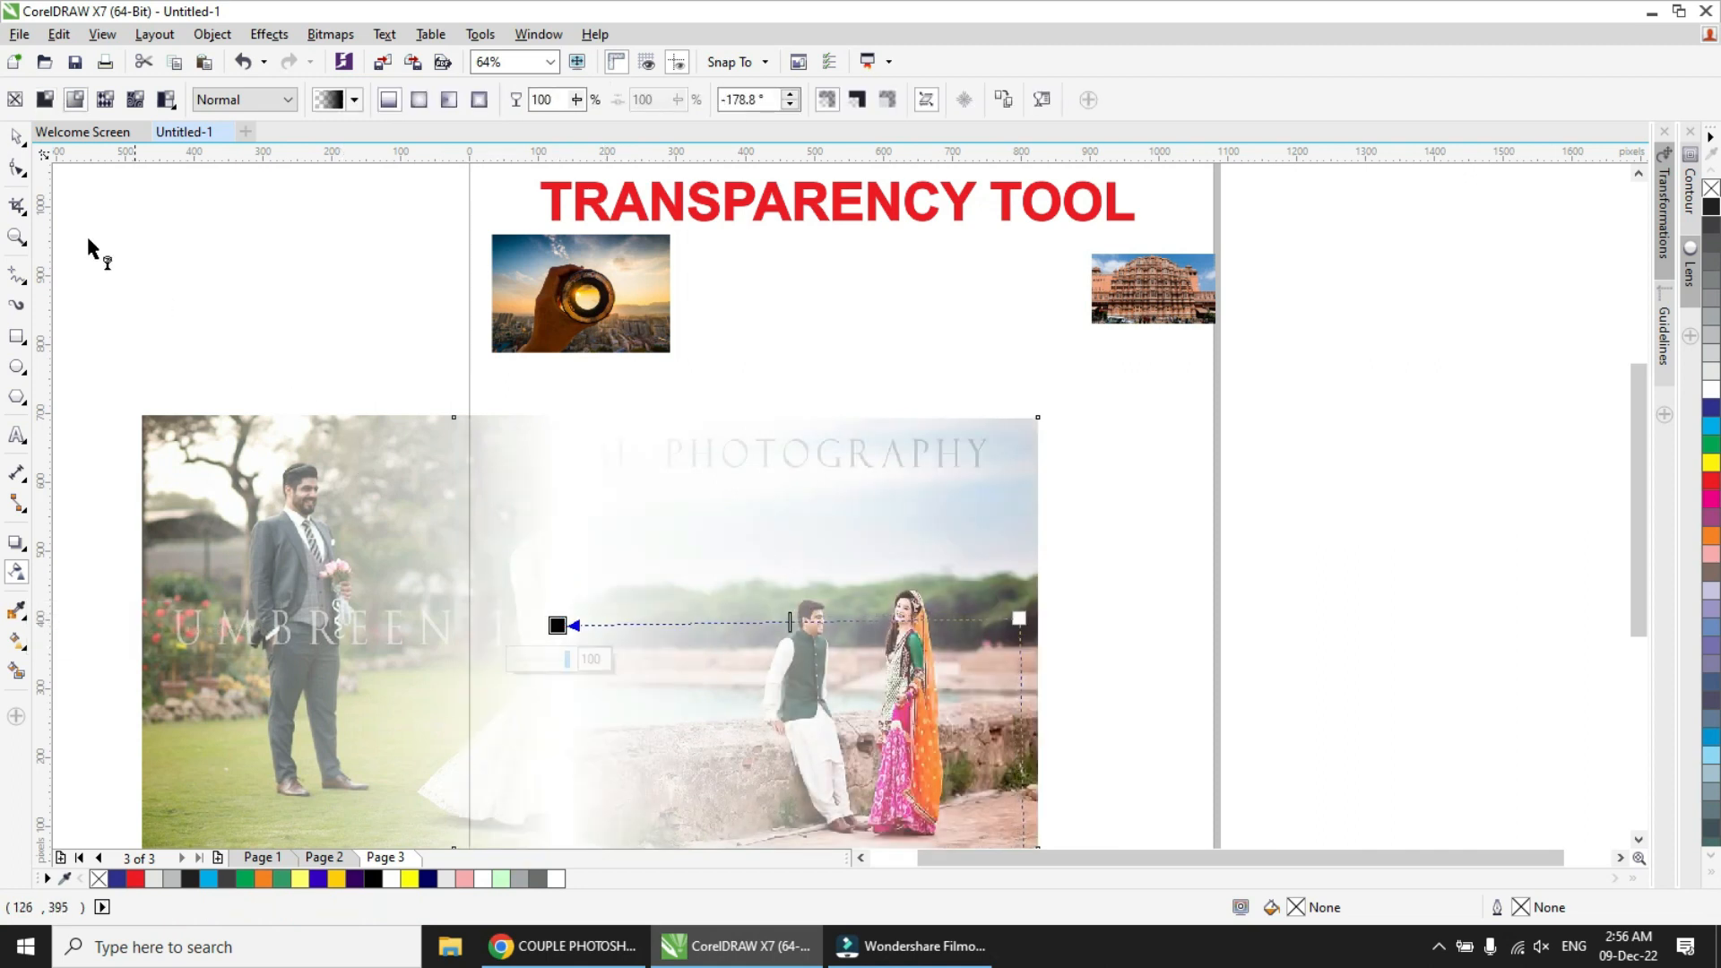
{"action": "left_click", "coordinate": [17, 135]}
{"action": "left_click_drag", "start_coordinate": [742, 622], "coordinate": [643, 609]}
{"action": "left_click", "coordinate": [1047, 651]}
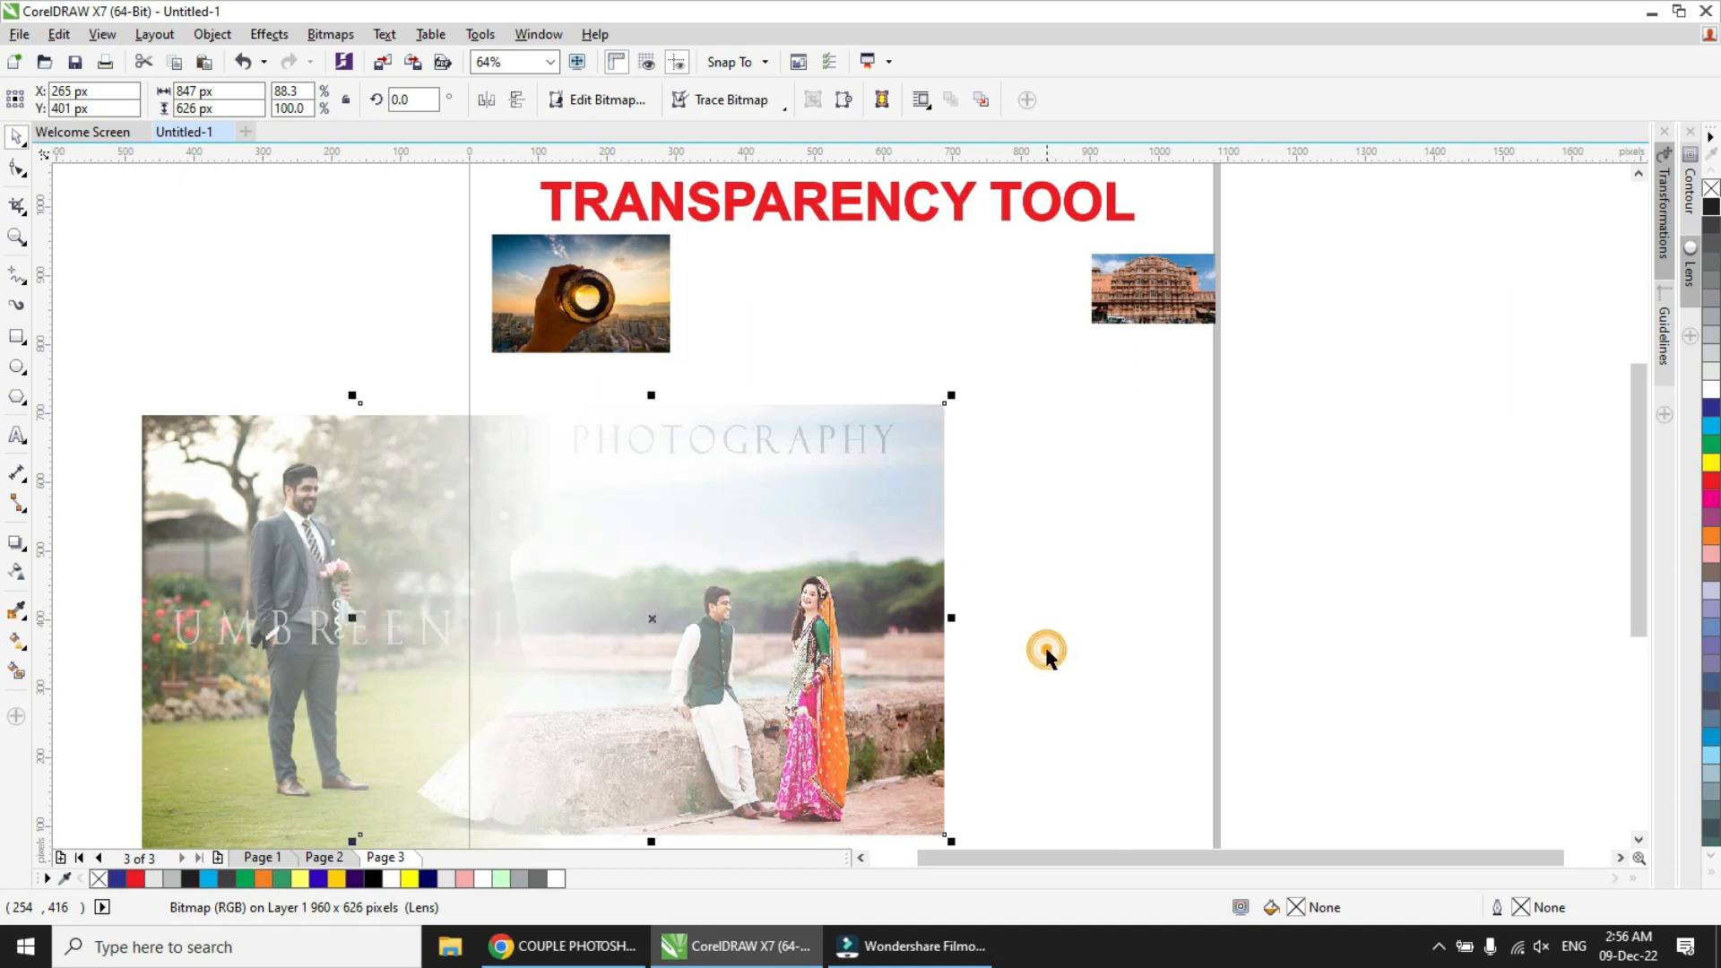
- Move the garden and waterside photos together onto the page and scale the pair down to fit within the page width
{"action": "left_click", "coordinate": [230, 512]}
{"action": "left_click", "coordinate": [730, 538], "text": "shift"}
{"action": "left_click_drag", "start_coordinate": [621, 541], "coordinate": [972, 526]}
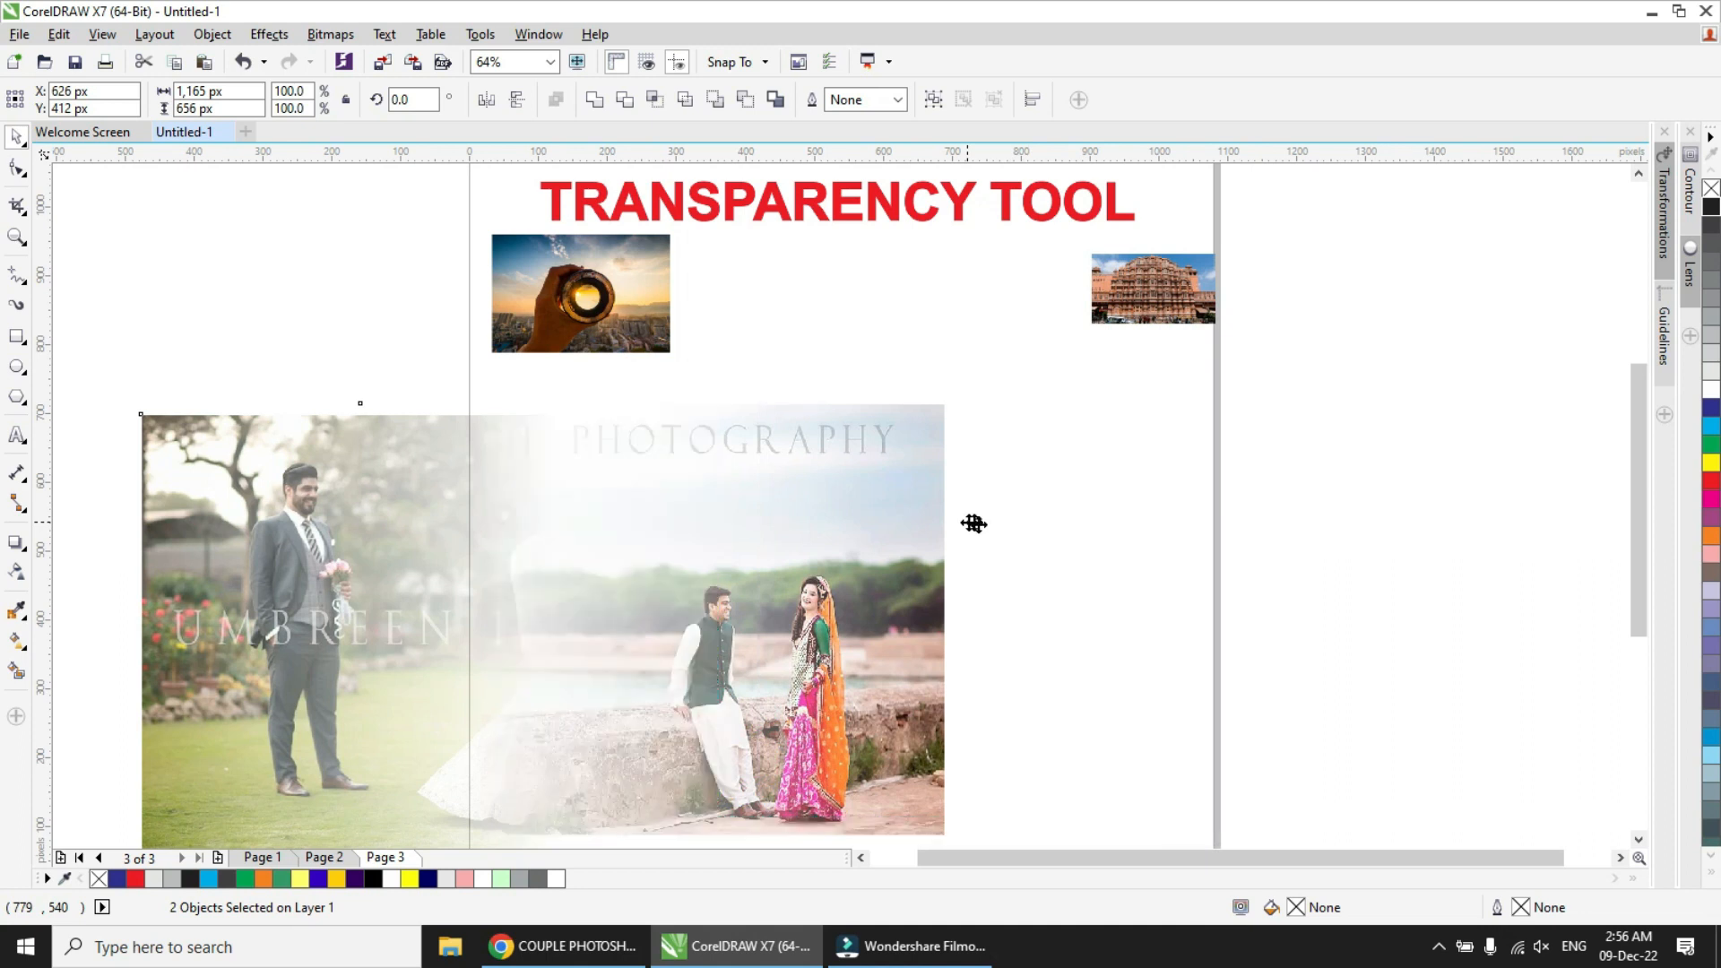
{"action": "left_click_drag", "start_coordinate": [1314, 380], "coordinate": [1212, 434]}
{"action": "left_click", "coordinate": [1342, 485]}
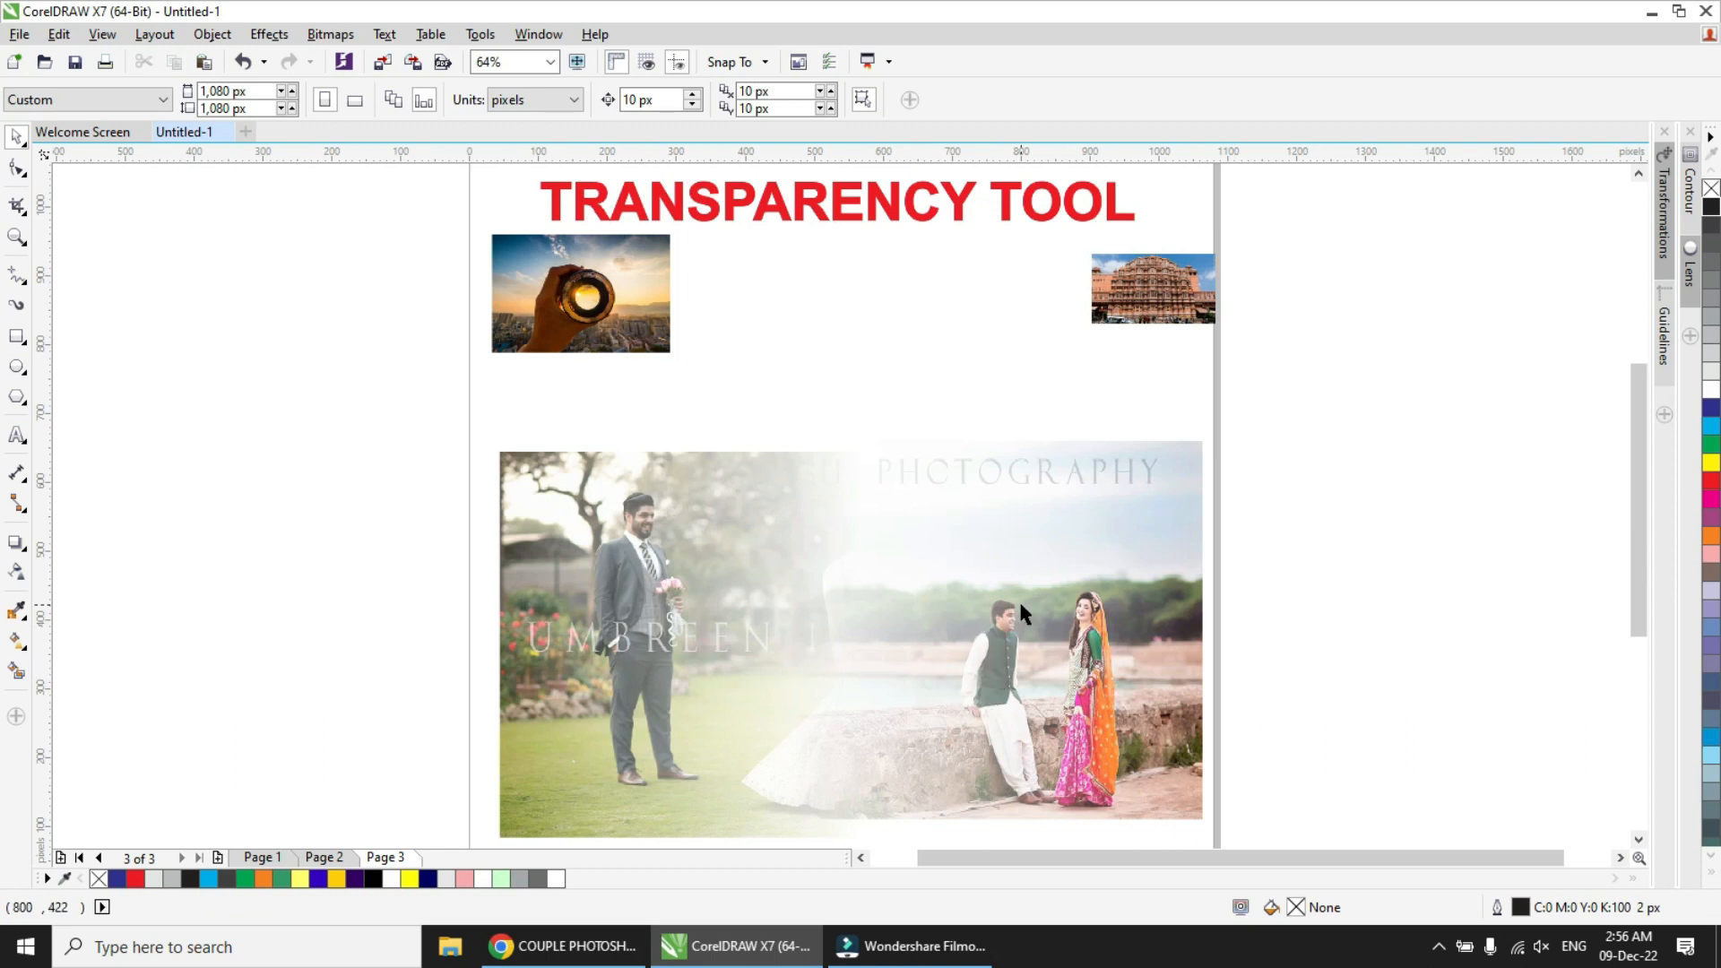
- Apply a vector pattern transparency to the waterside photo and reduce and rotate its tile into small overlapping circles
{"action": "left_click", "coordinate": [706, 538]}
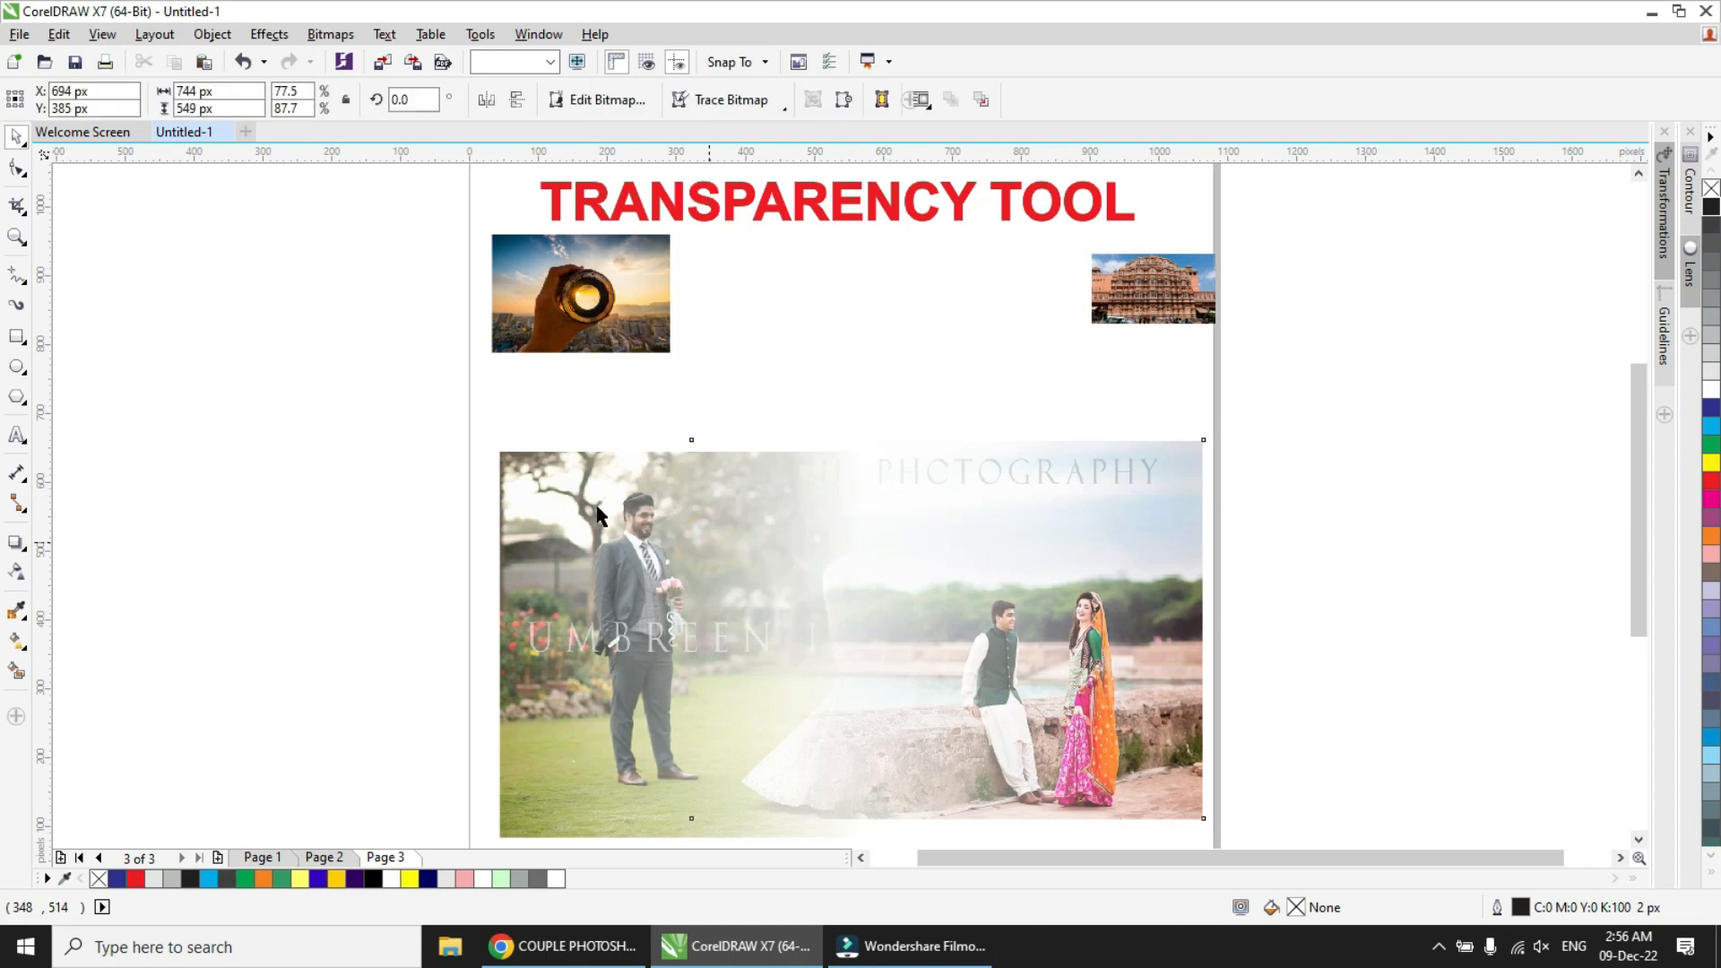
{"action": "left_click", "coordinate": [18, 571]}
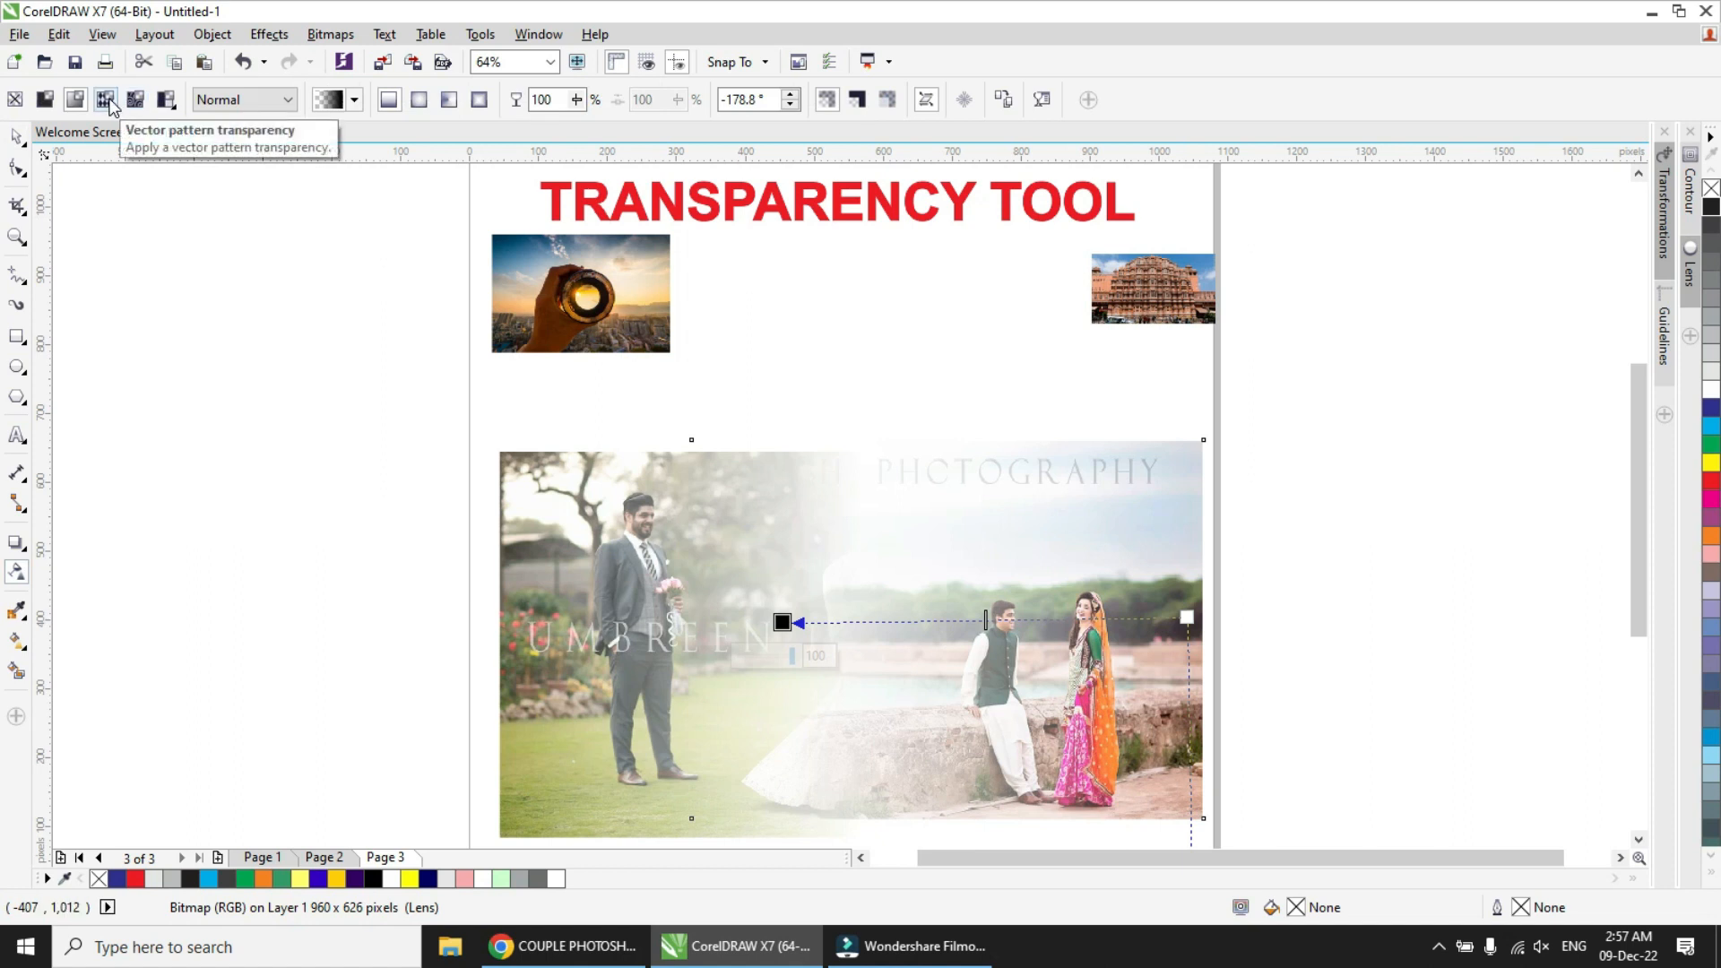
{"action": "left_click", "coordinate": [107, 102]}
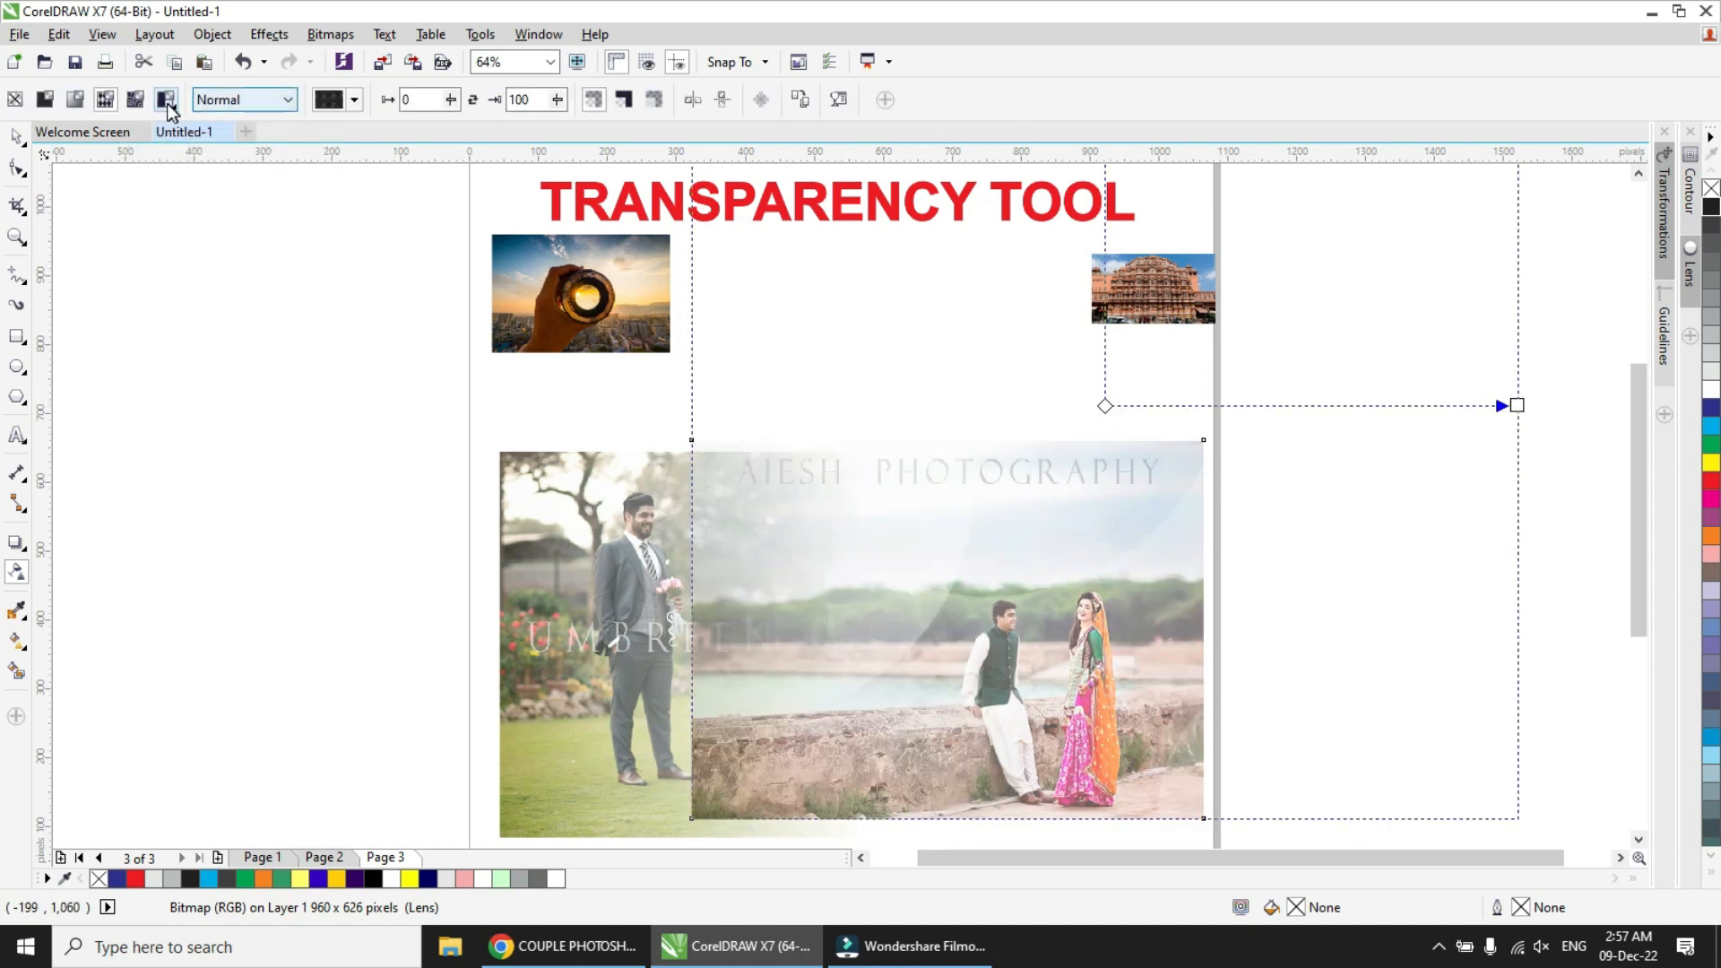
{"action": "left_click_drag", "start_coordinate": [741, 534], "coordinate": [1027, 674]}
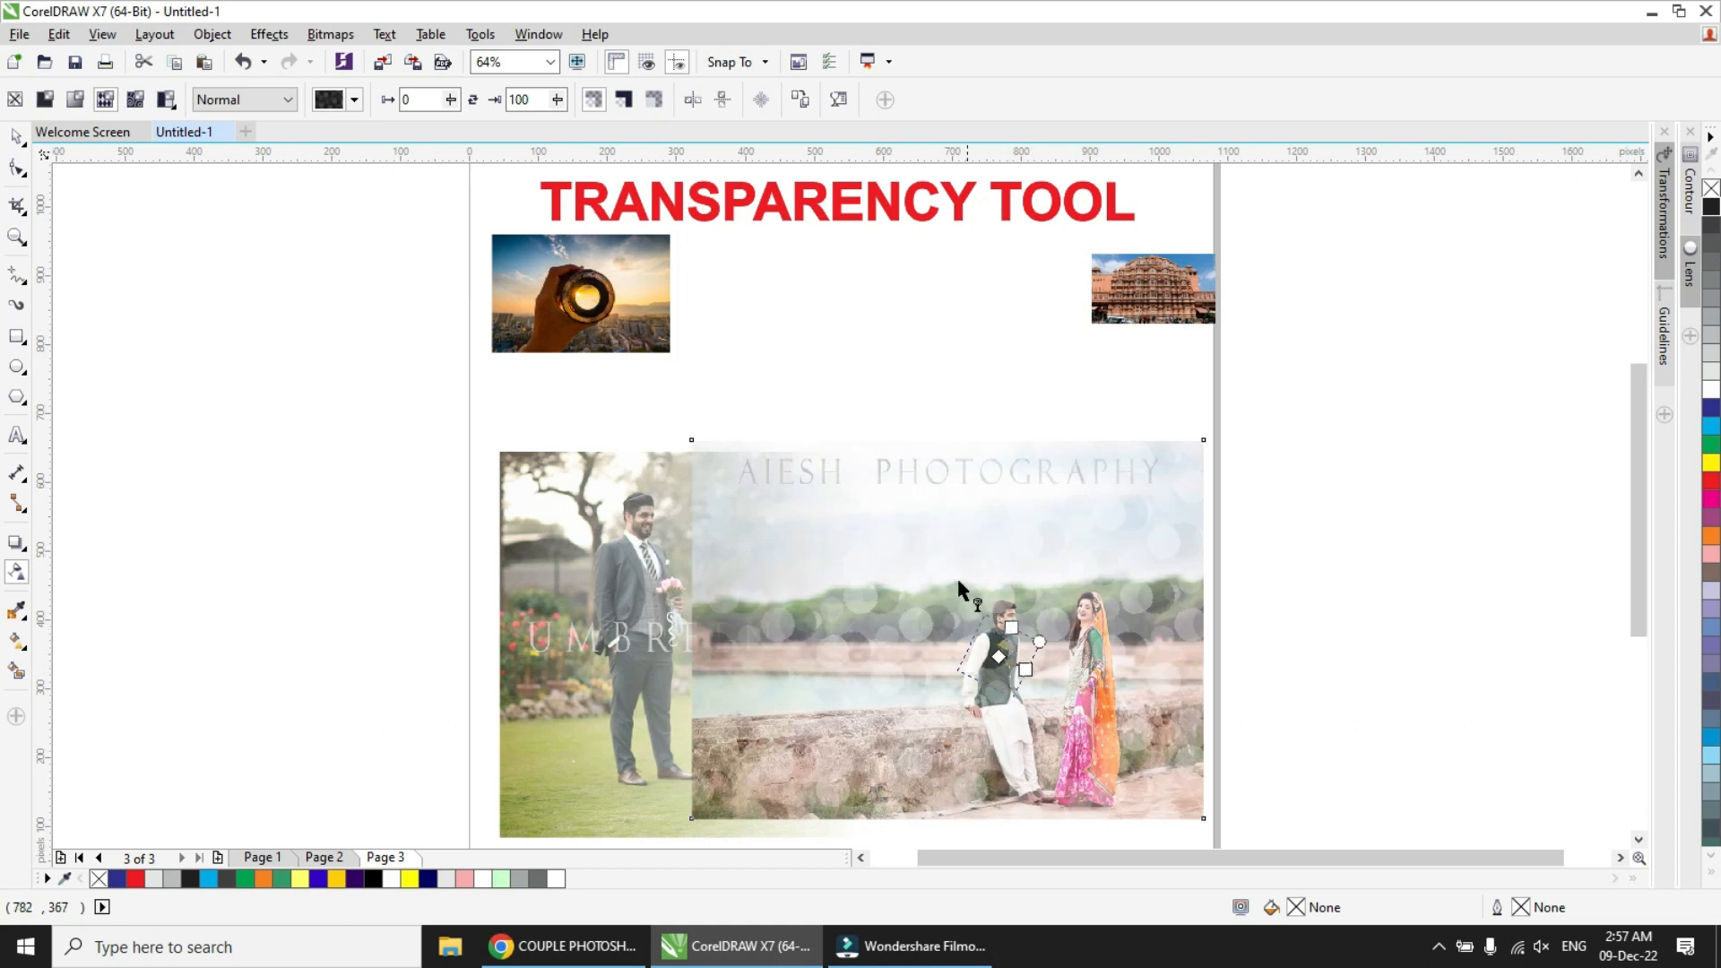
- Try the Add and Multiply merge modes on the waterside photo's vector pattern transparency
{"action": "key", "text": "z"}
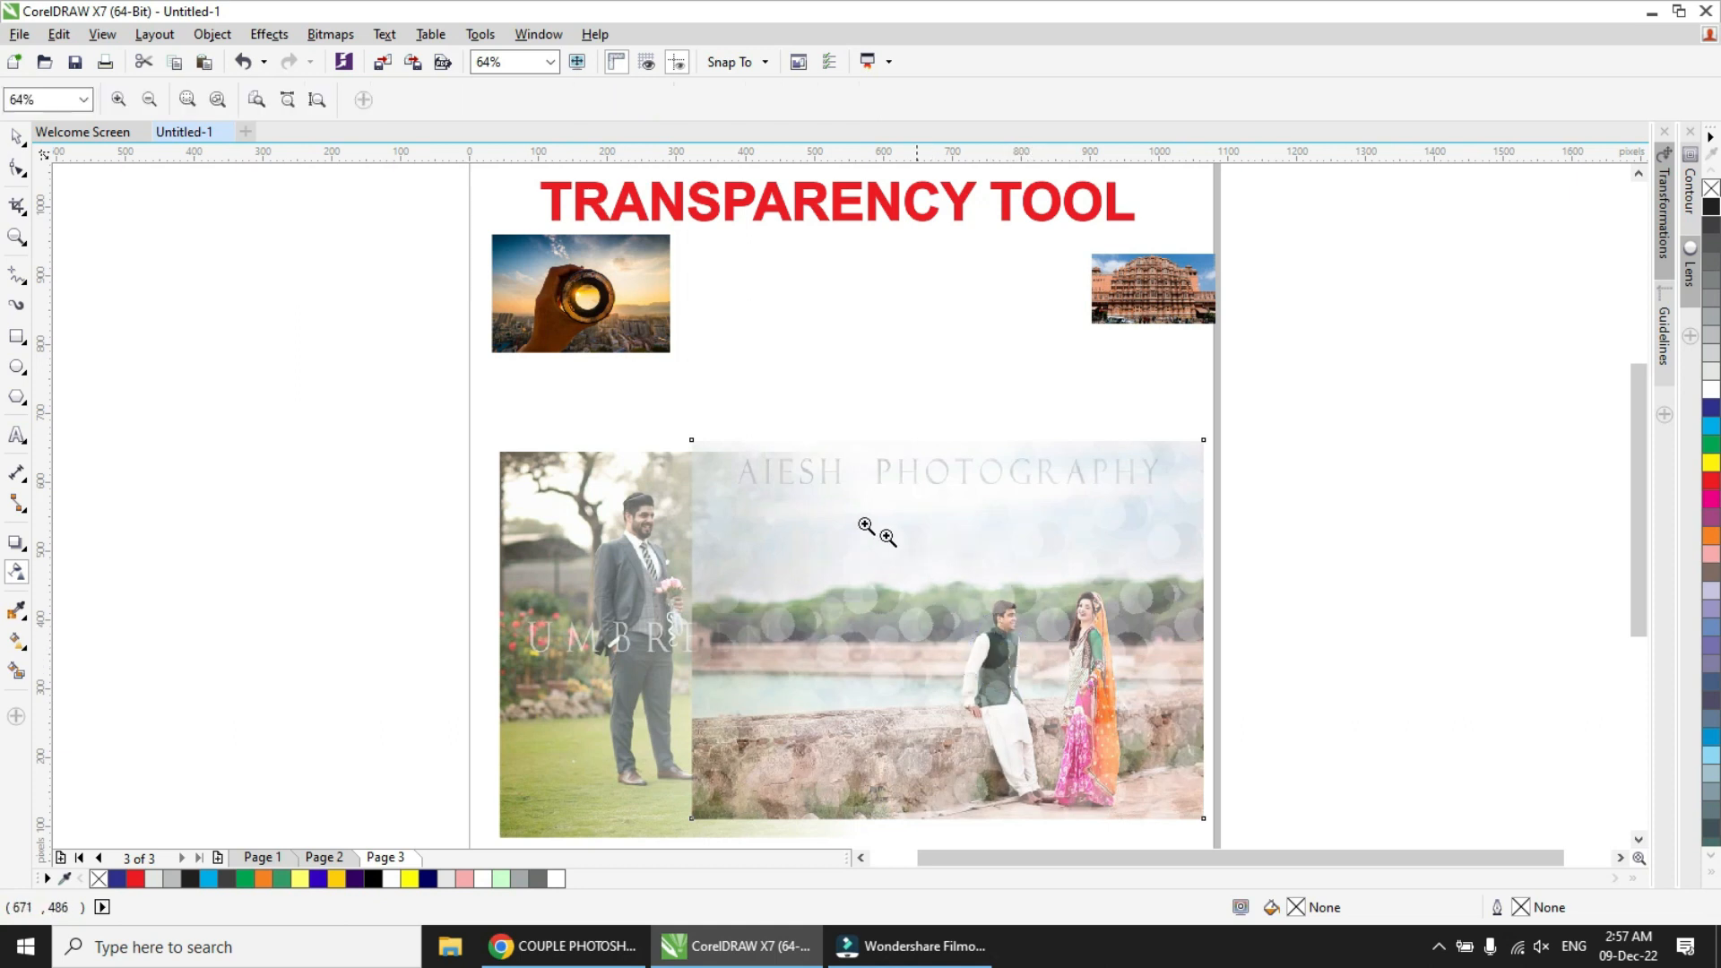
{"action": "left_click_drag", "start_coordinate": [688, 427], "coordinate": [1192, 757]}
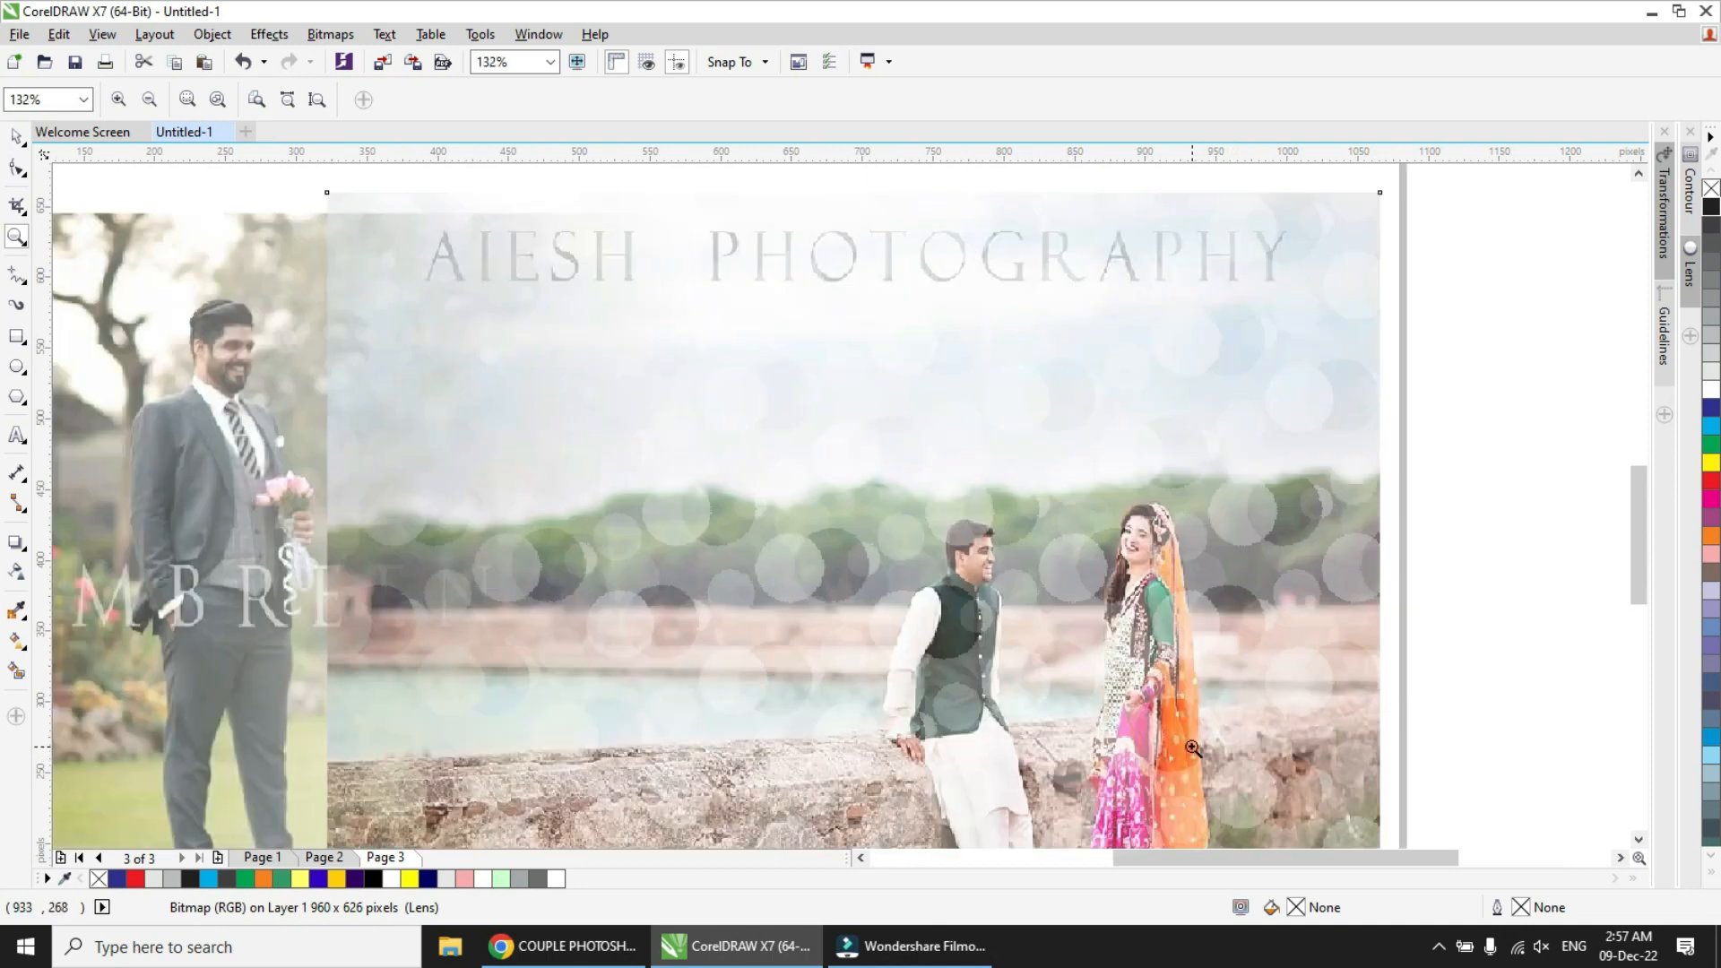
{"action": "key", "text": "space"}
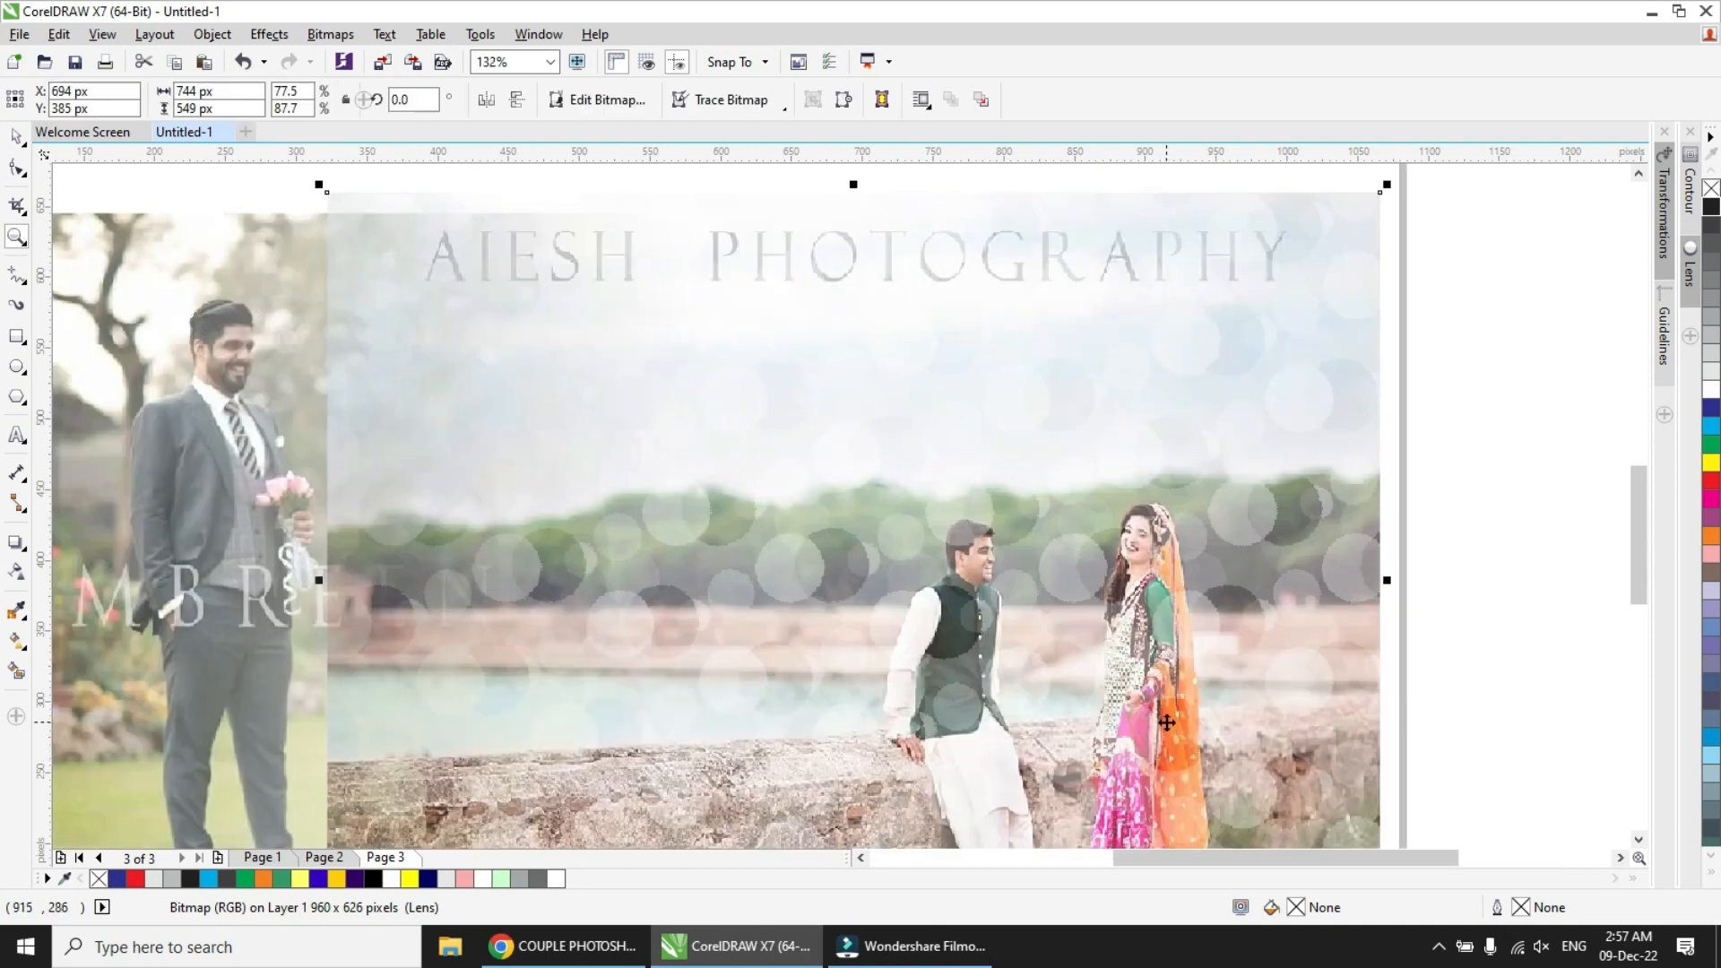
{"action": "left_click", "coordinate": [24, 565]}
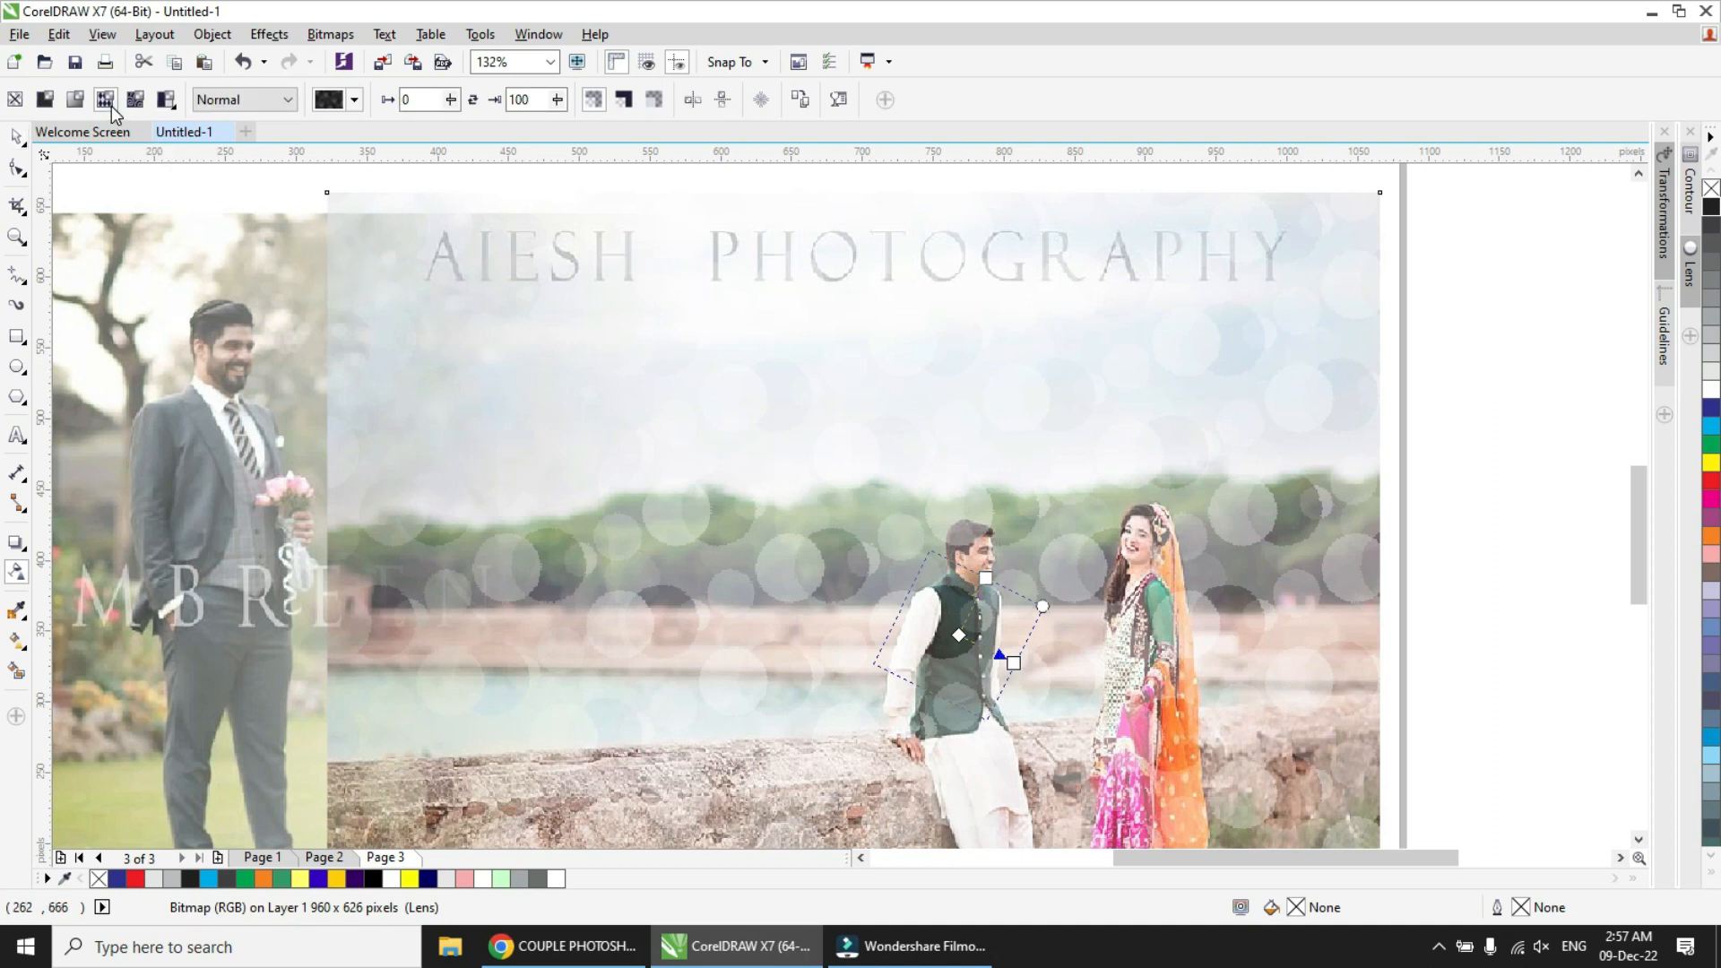
{"action": "left_click", "coordinate": [274, 105]}
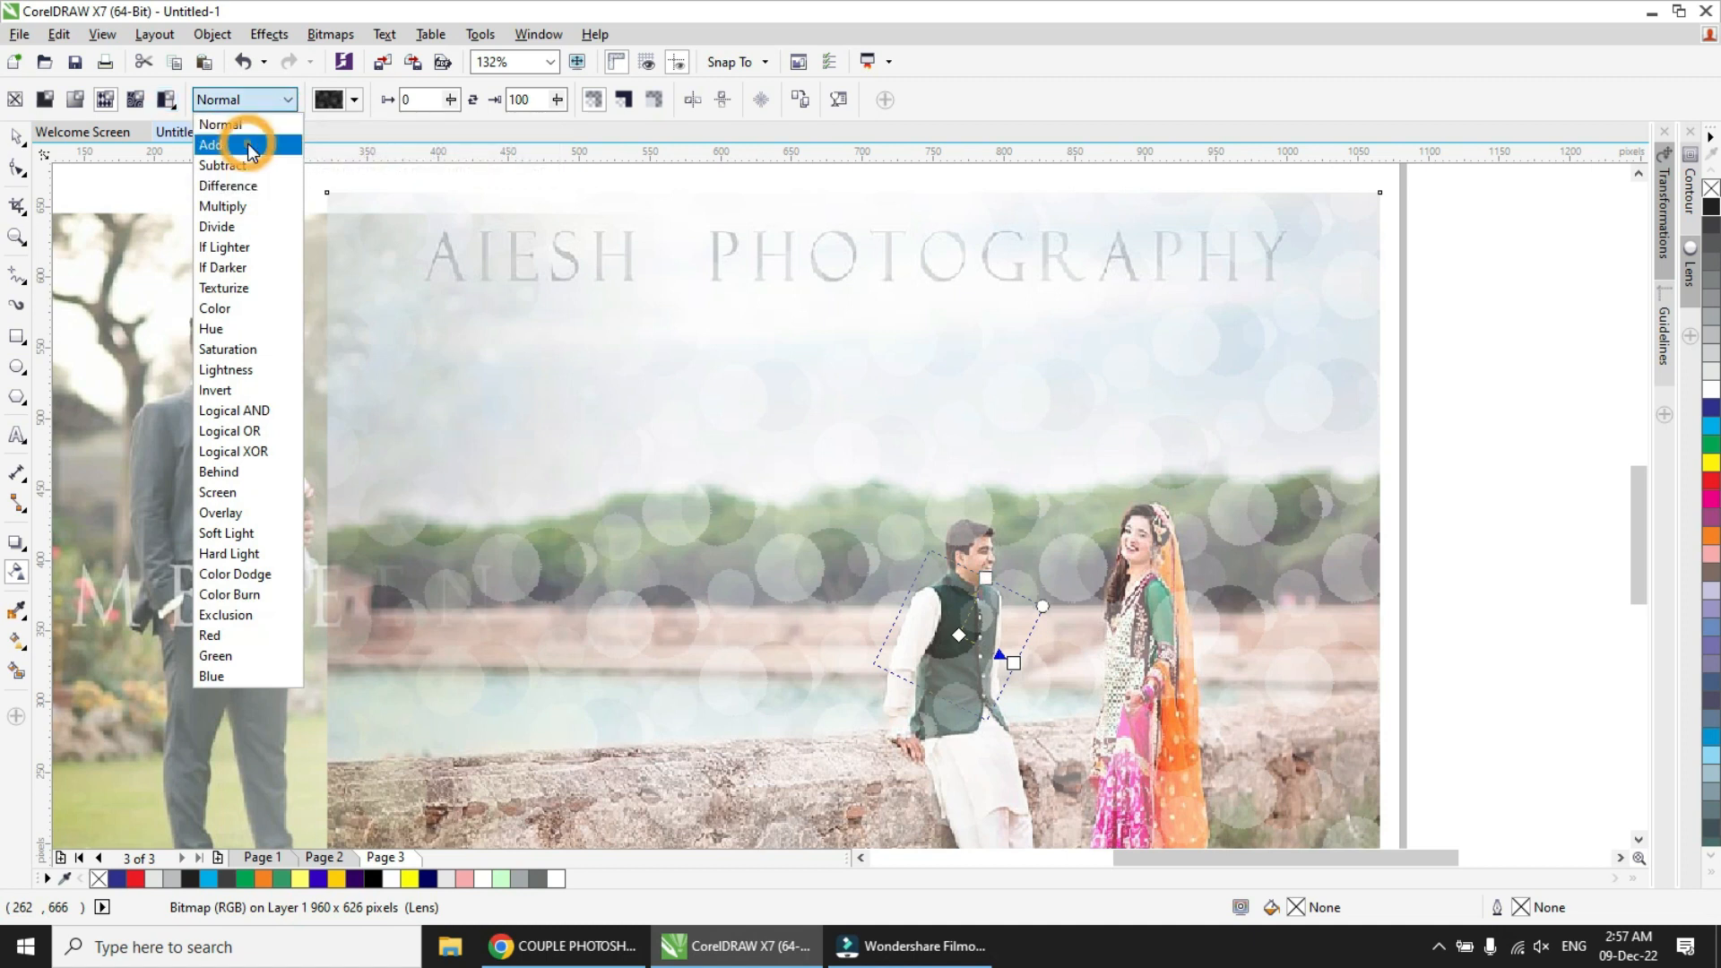
{"action": "left_click", "coordinate": [250, 146]}
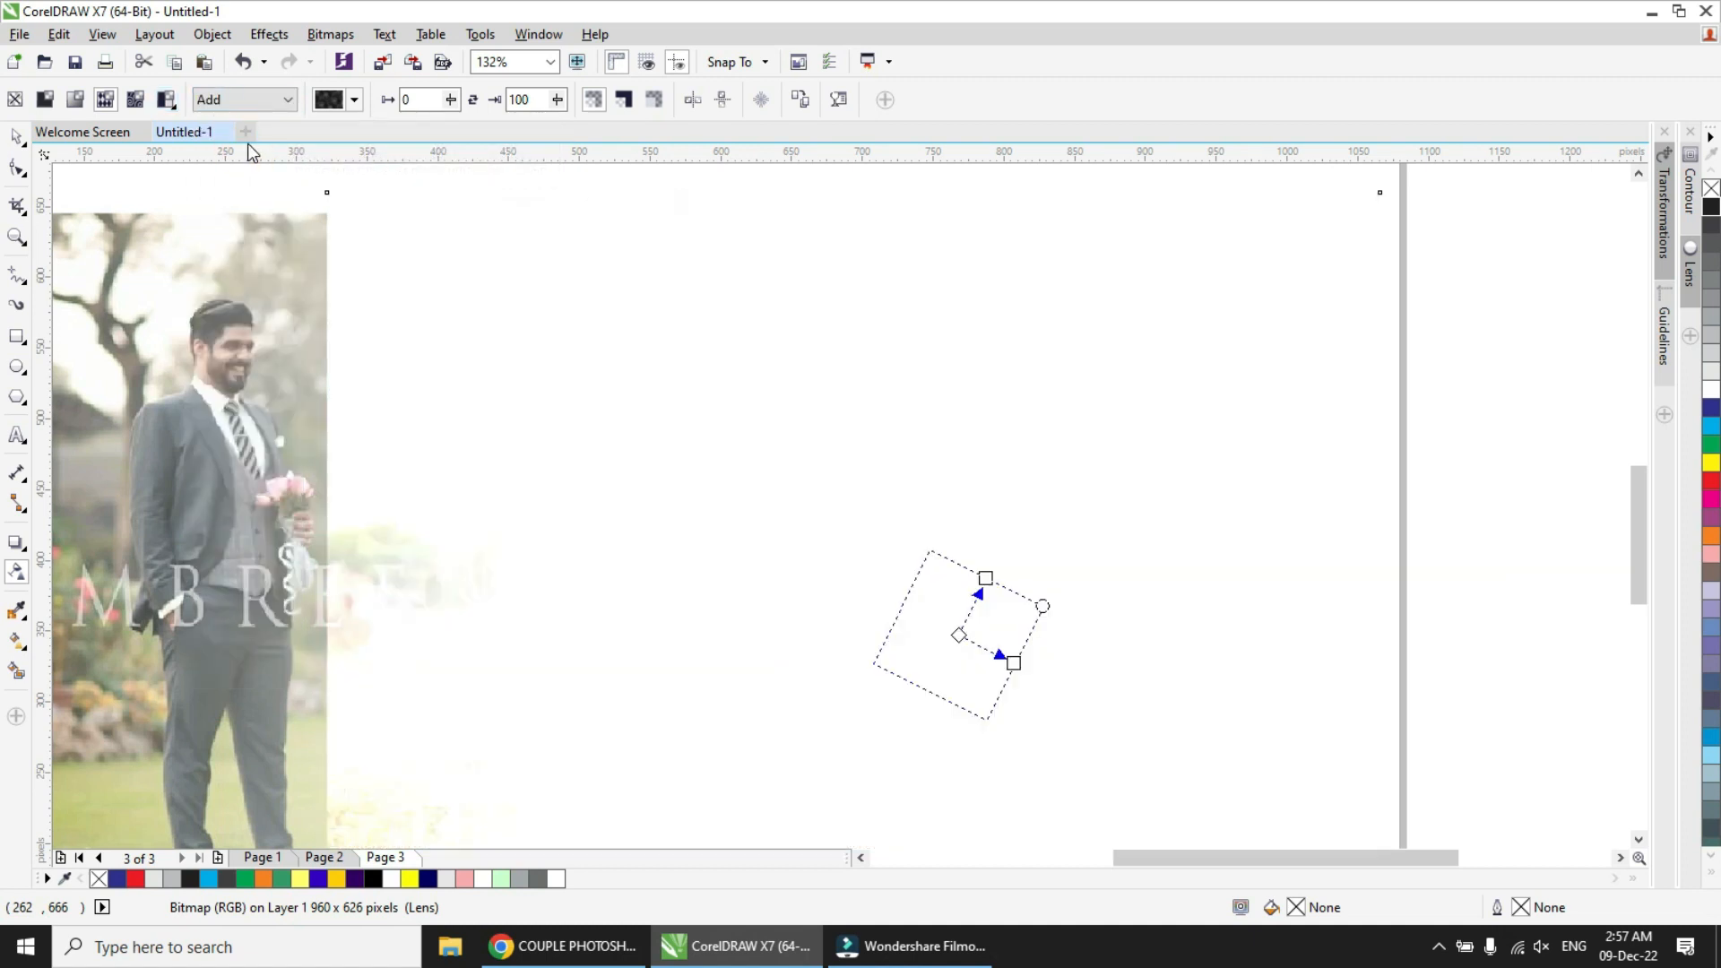
{"action": "left_click", "coordinate": [277, 100]}
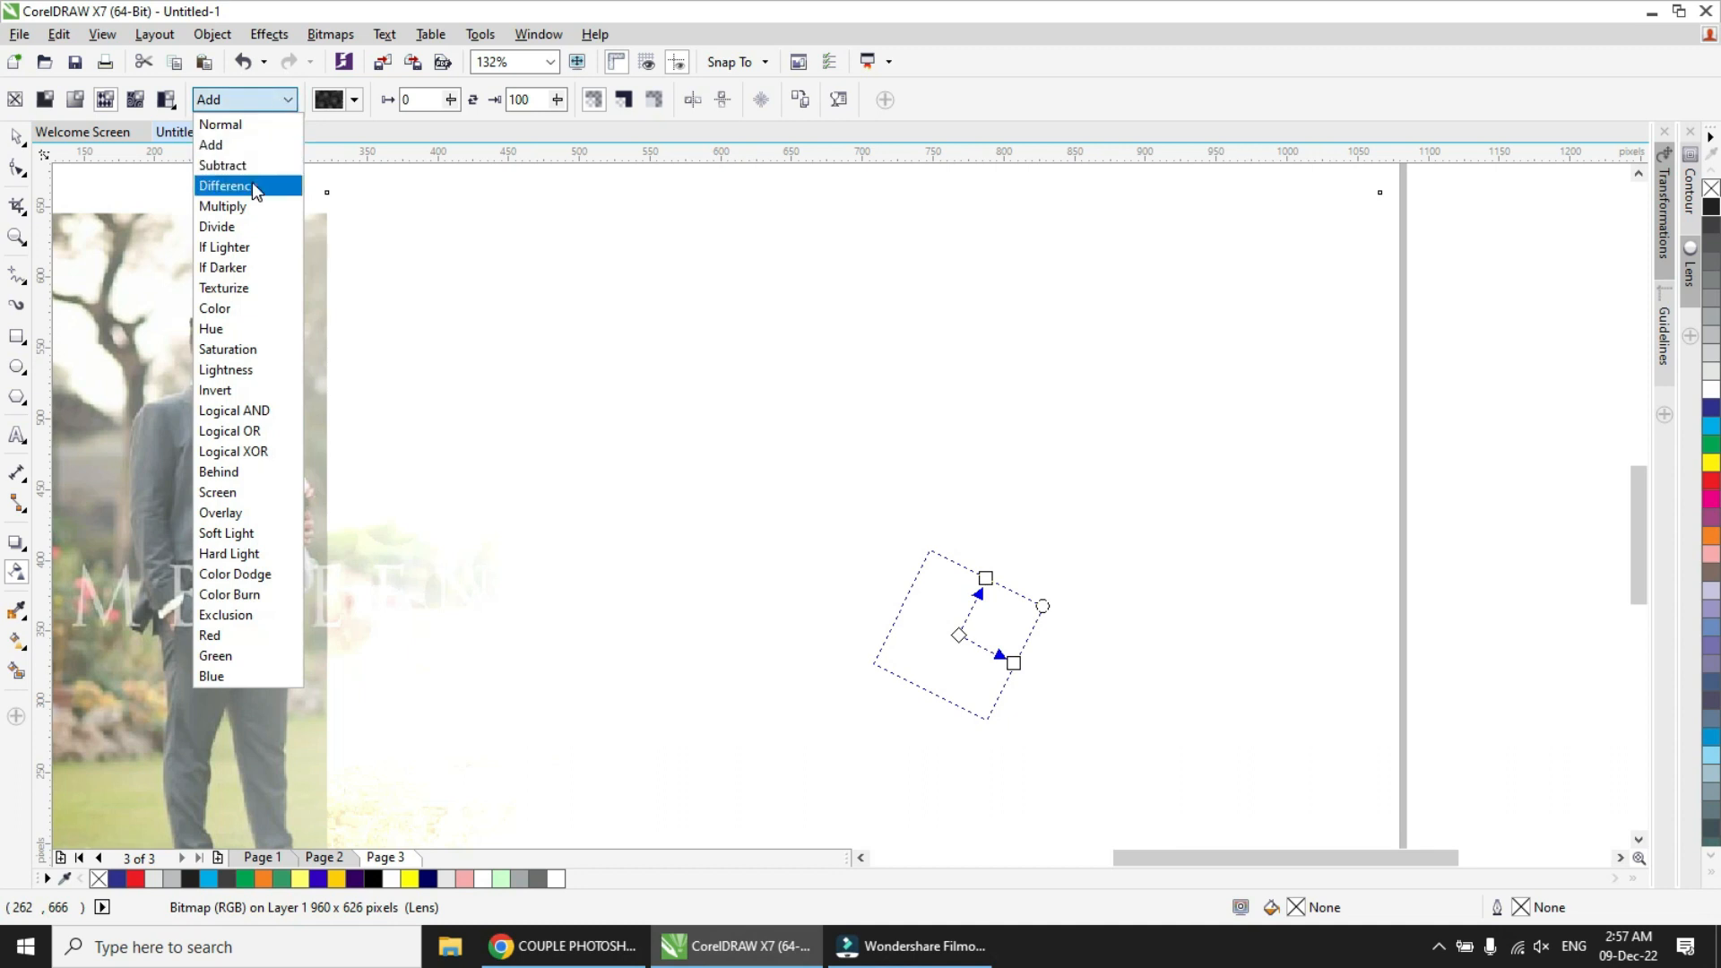
{"action": "left_click", "coordinate": [242, 206]}
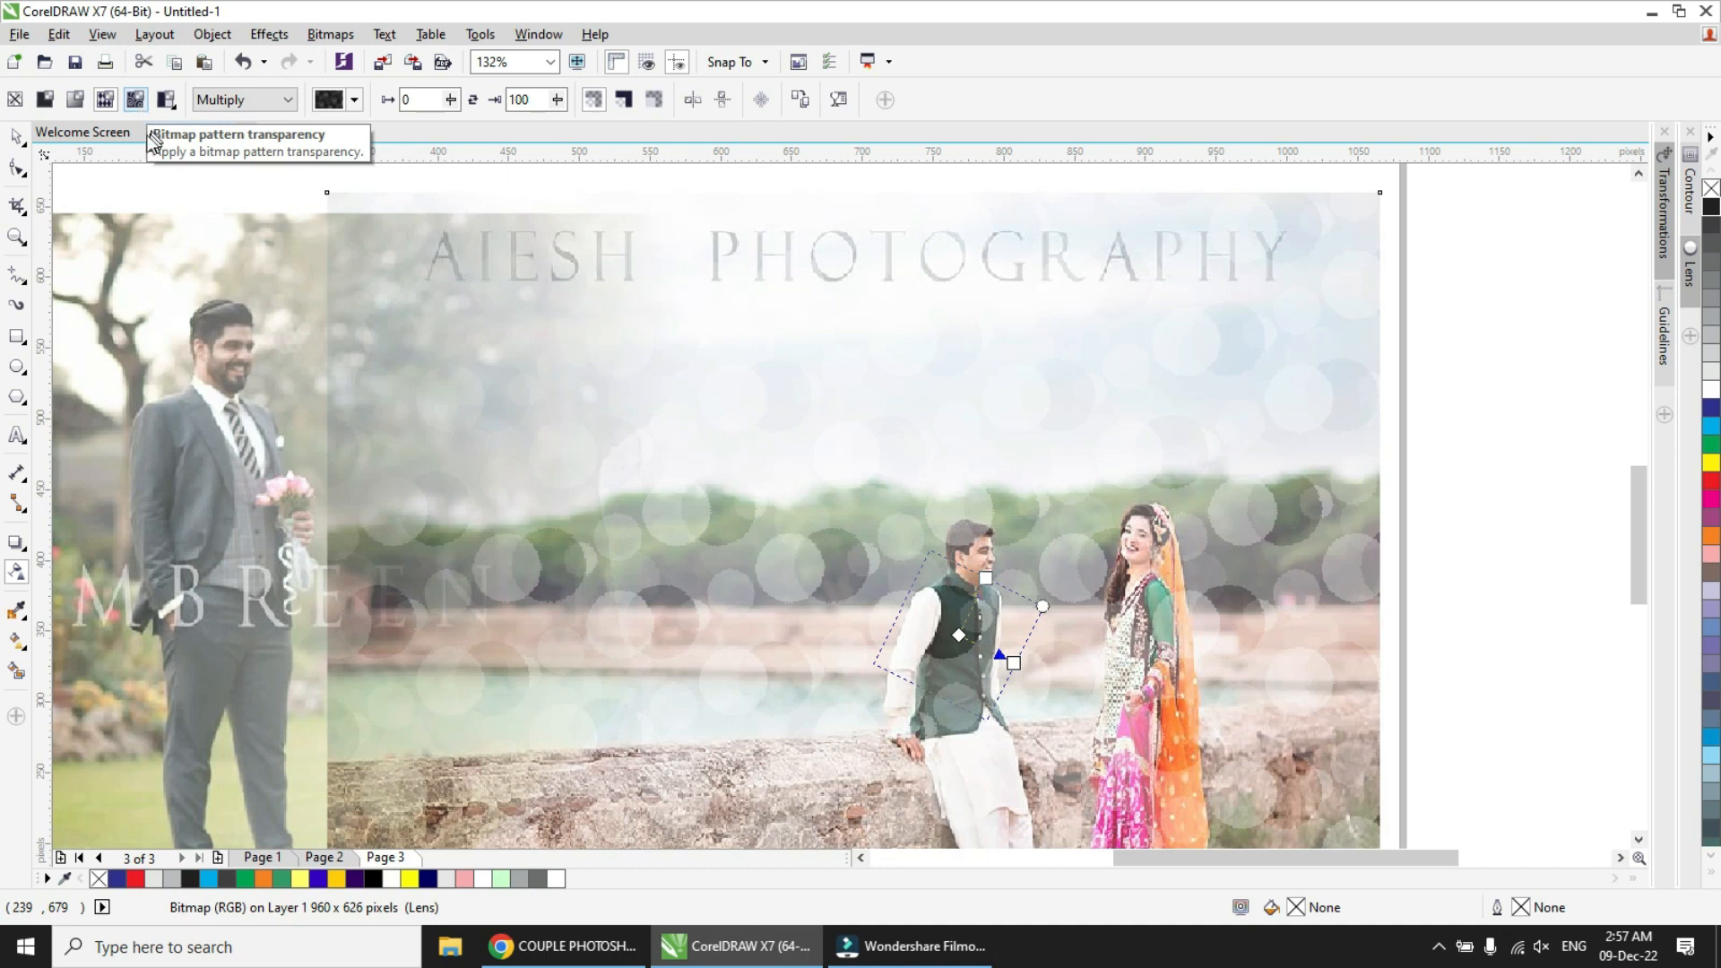
- Apply a bitmap pattern transparency to the waterside photo and browse the Personal library of transparency patterns
{"action": "left_click", "coordinate": [135, 104]}
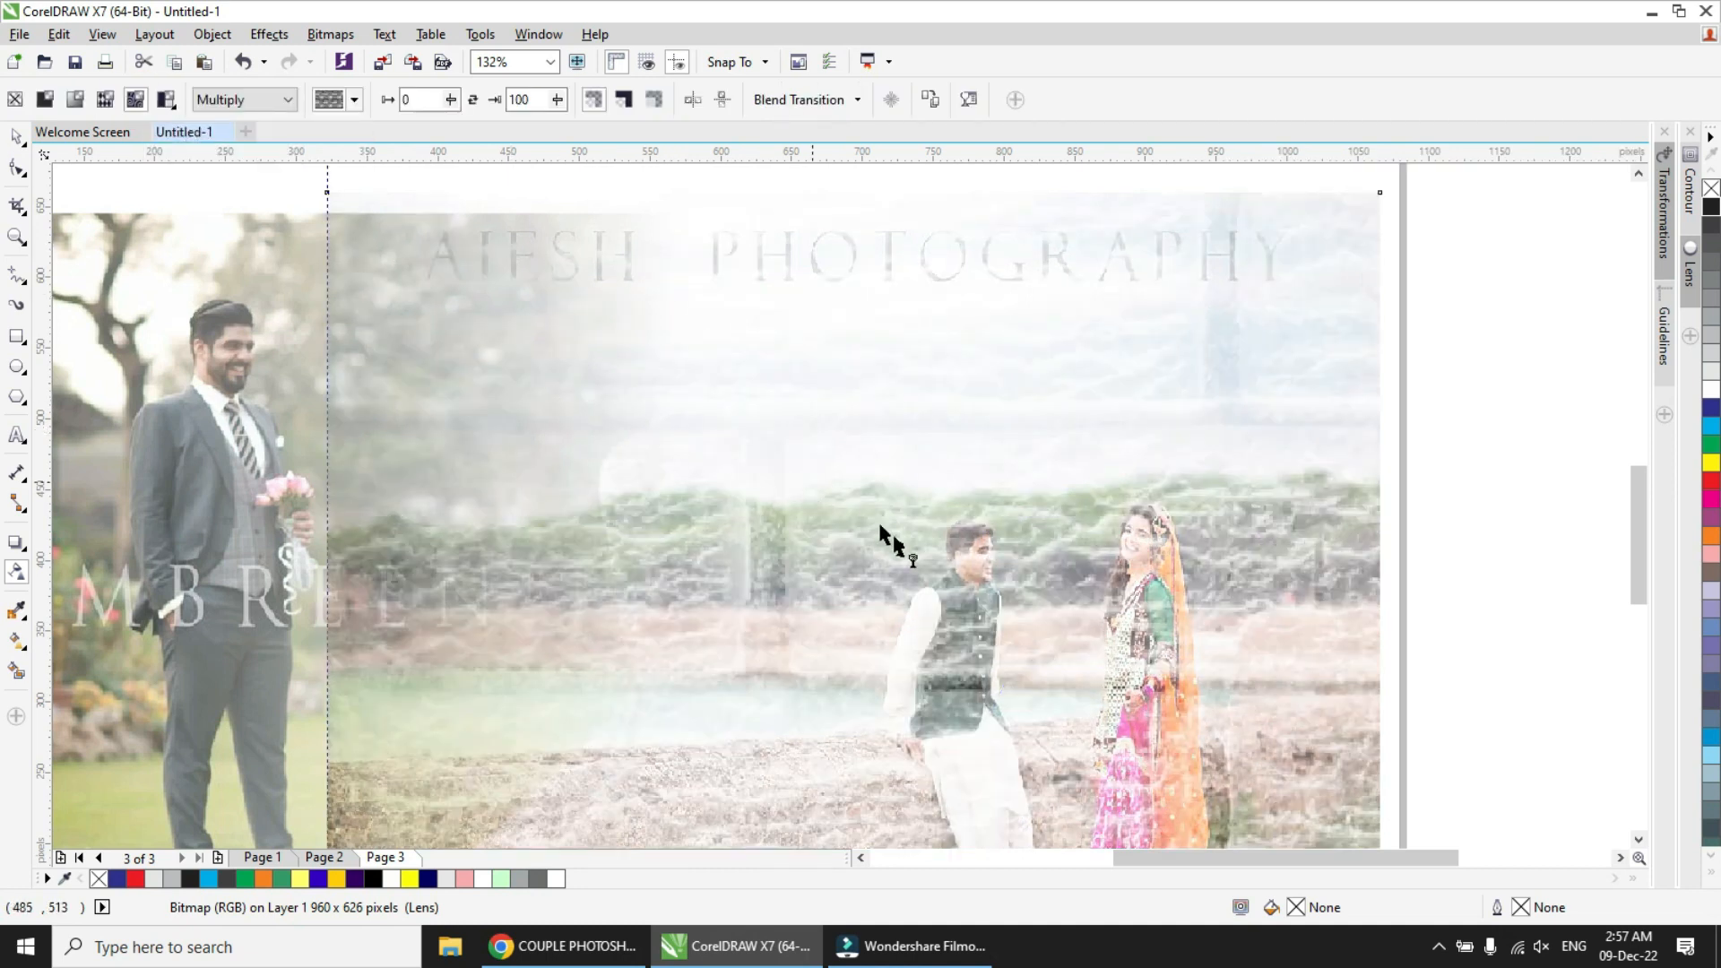
{"action": "left_click", "coordinate": [355, 101]}
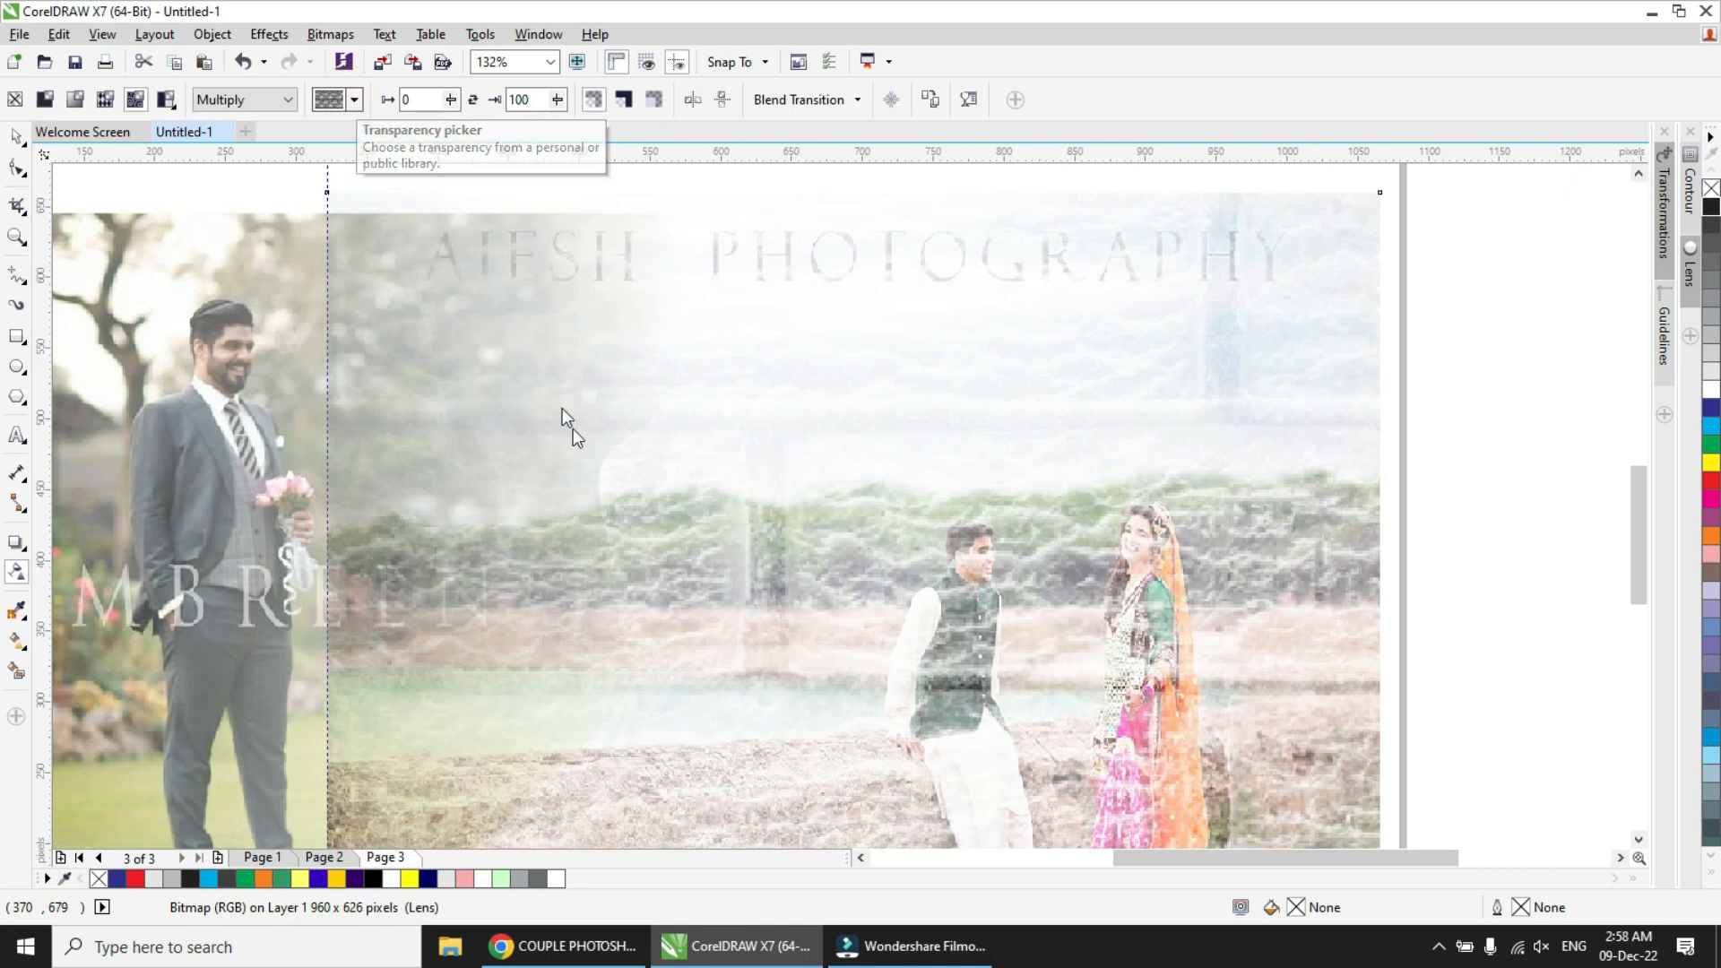
{"action": "left_click", "coordinate": [381, 230]}
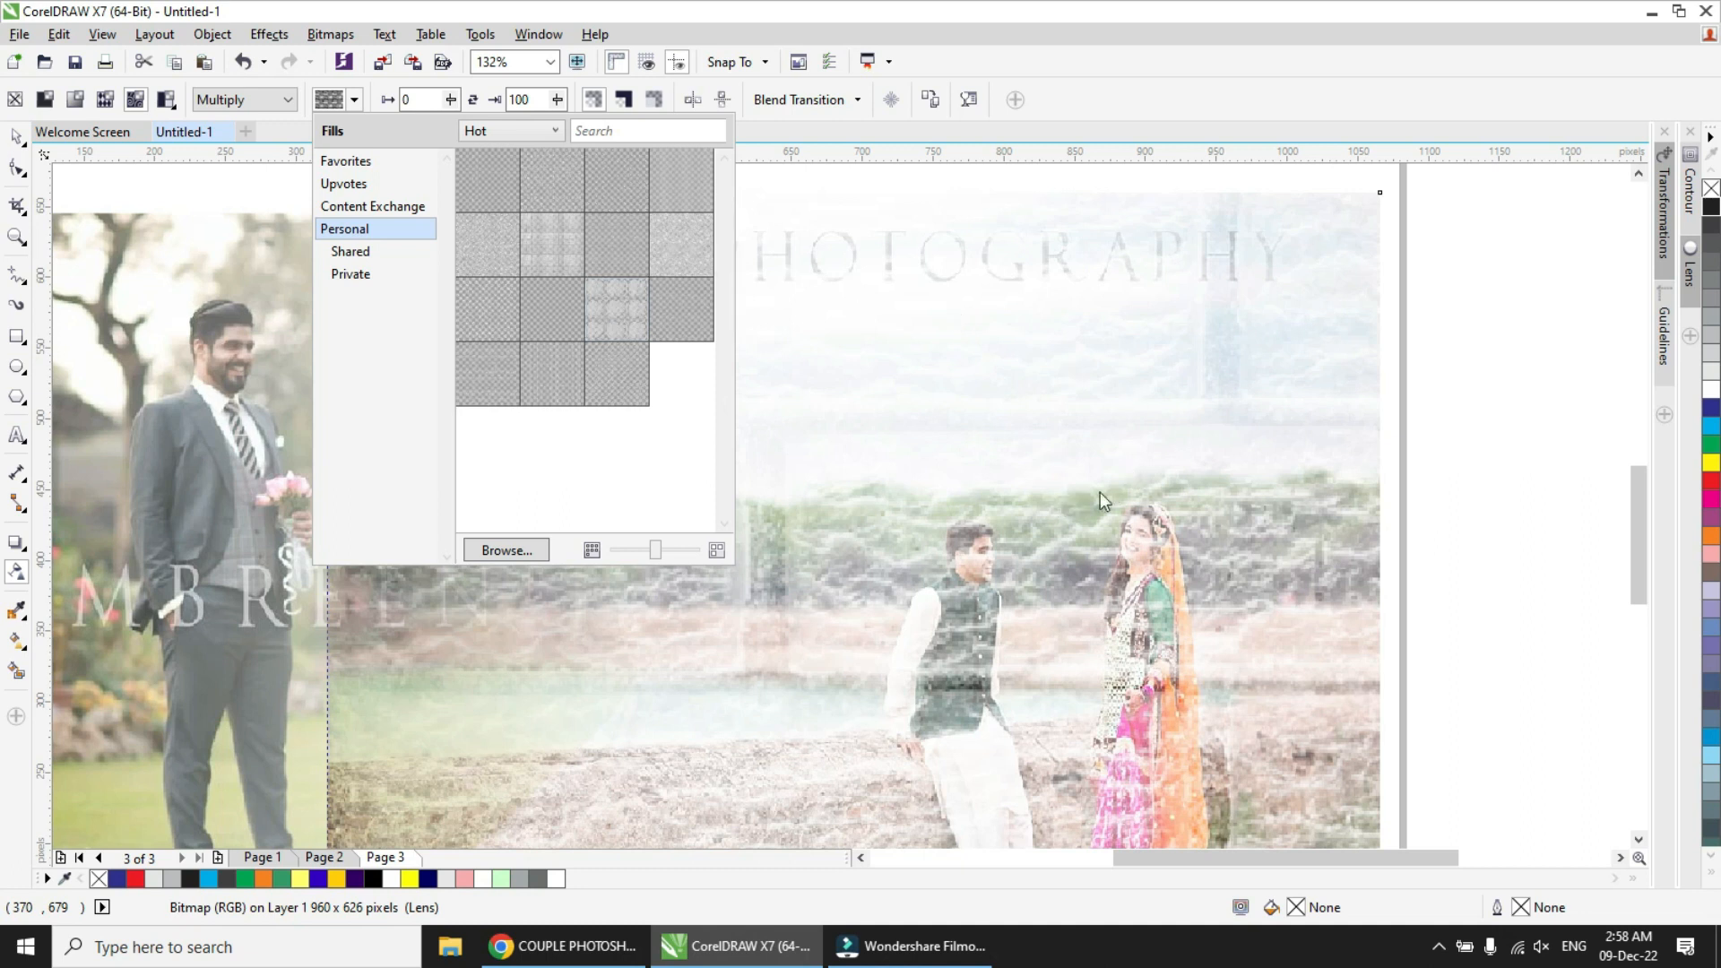
{"action": "left_click", "coordinate": [695, 251]}
{"action": "left_click", "coordinate": [759, 178]}
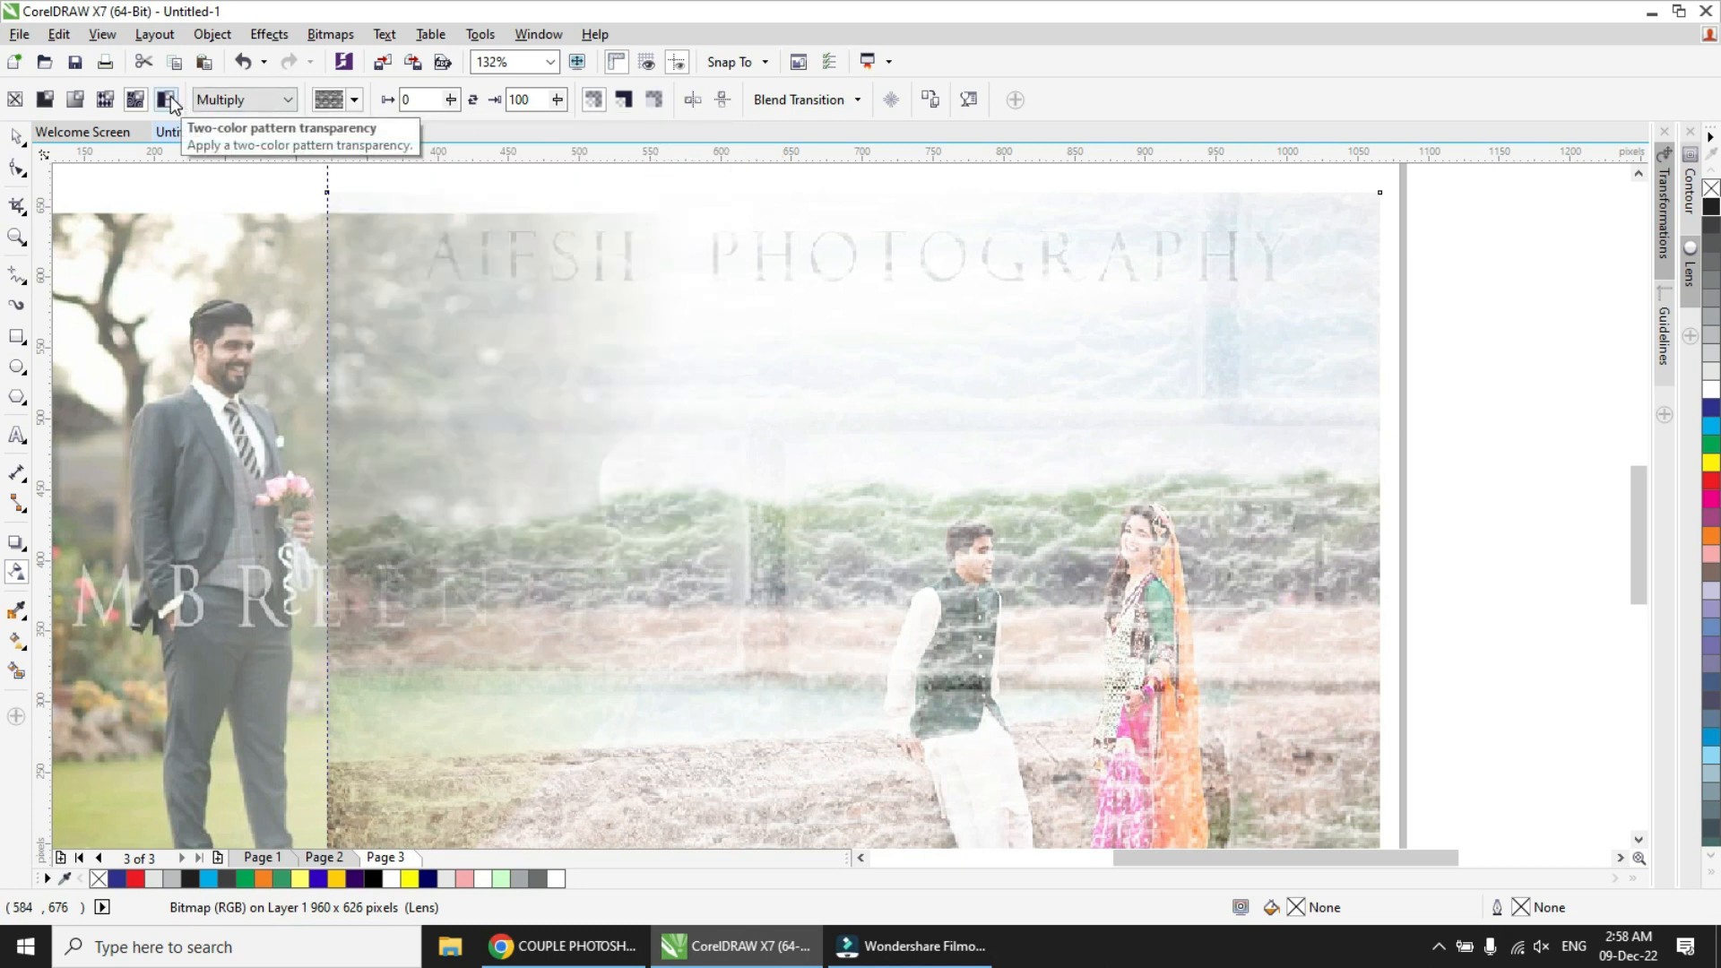
- Set the waterside photo's merge mode to Normal and apply a two-color pattern transparency, trying the concentric squares and cross patterns
{"action": "left_click", "coordinate": [244, 100]}
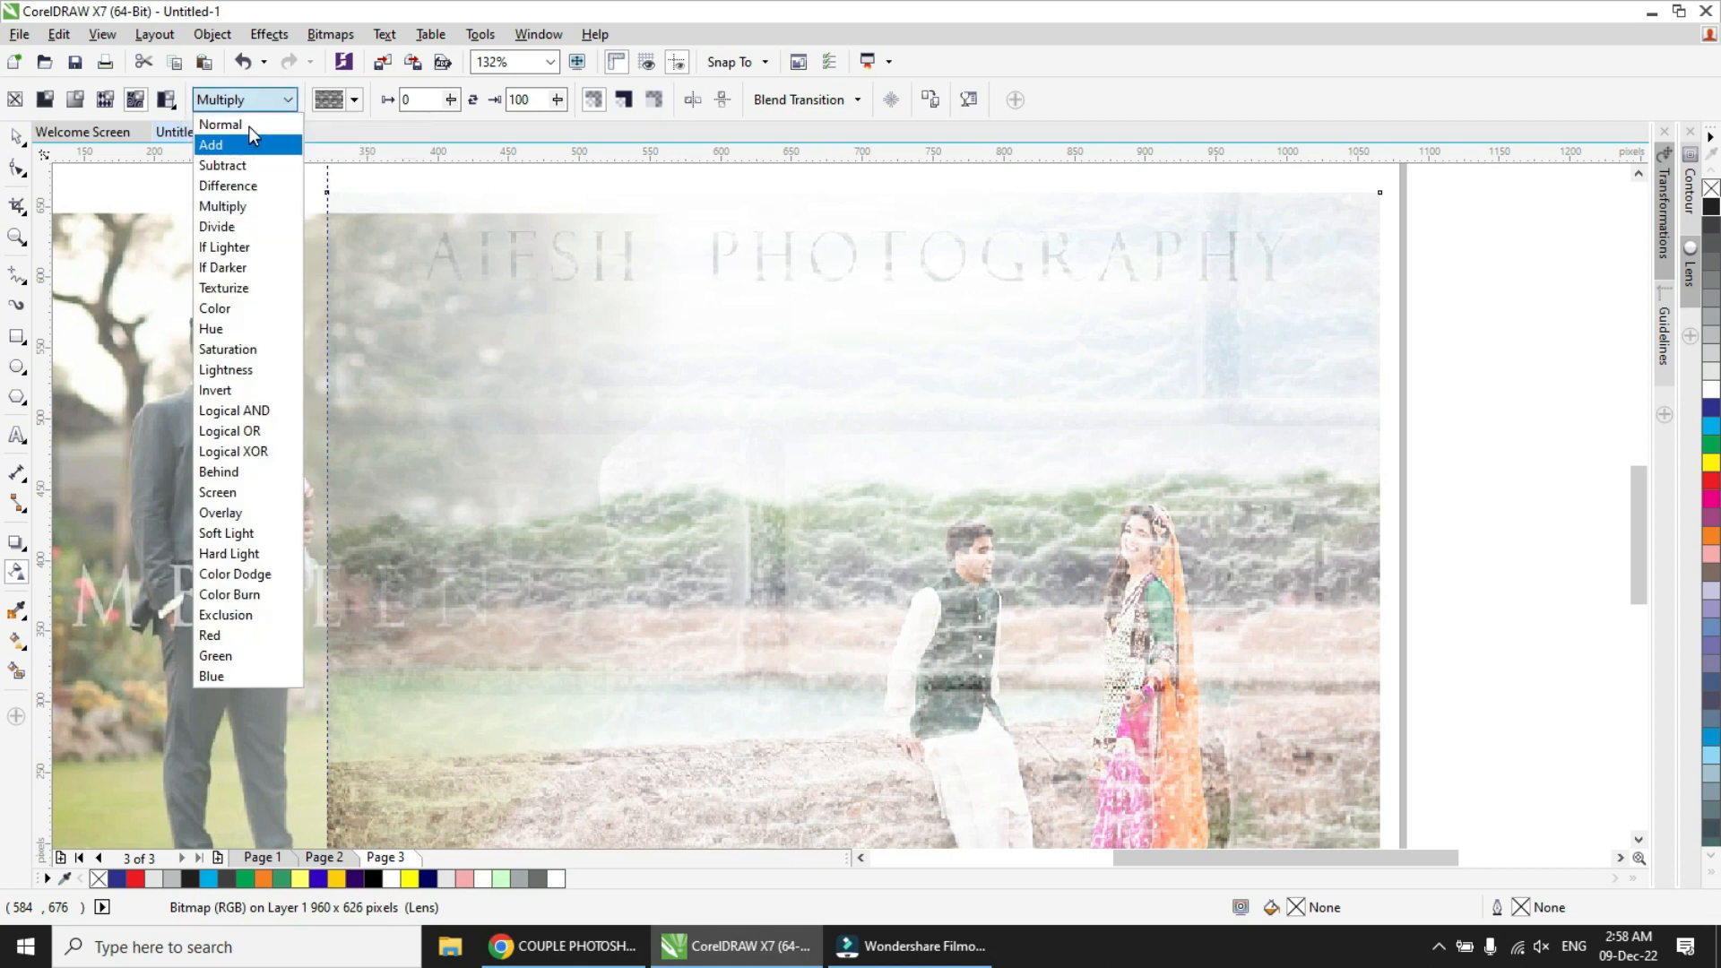
{"action": "left_click", "coordinate": [241, 125]}
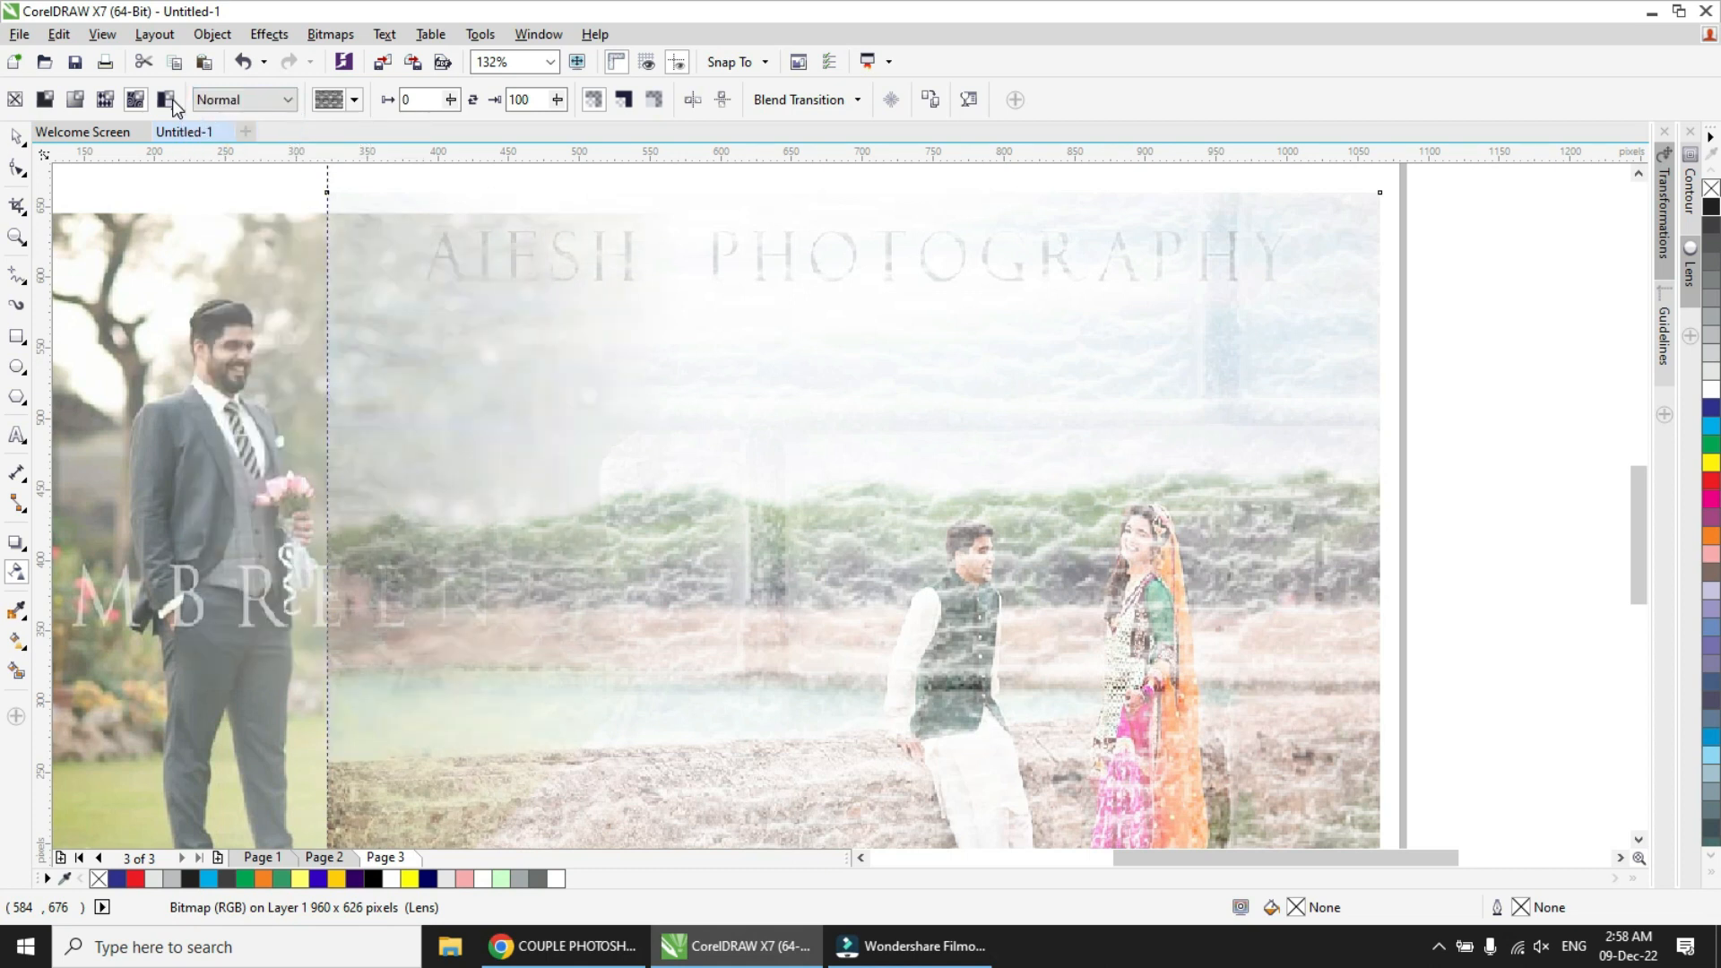
{"action": "left_click", "coordinate": [164, 100]}
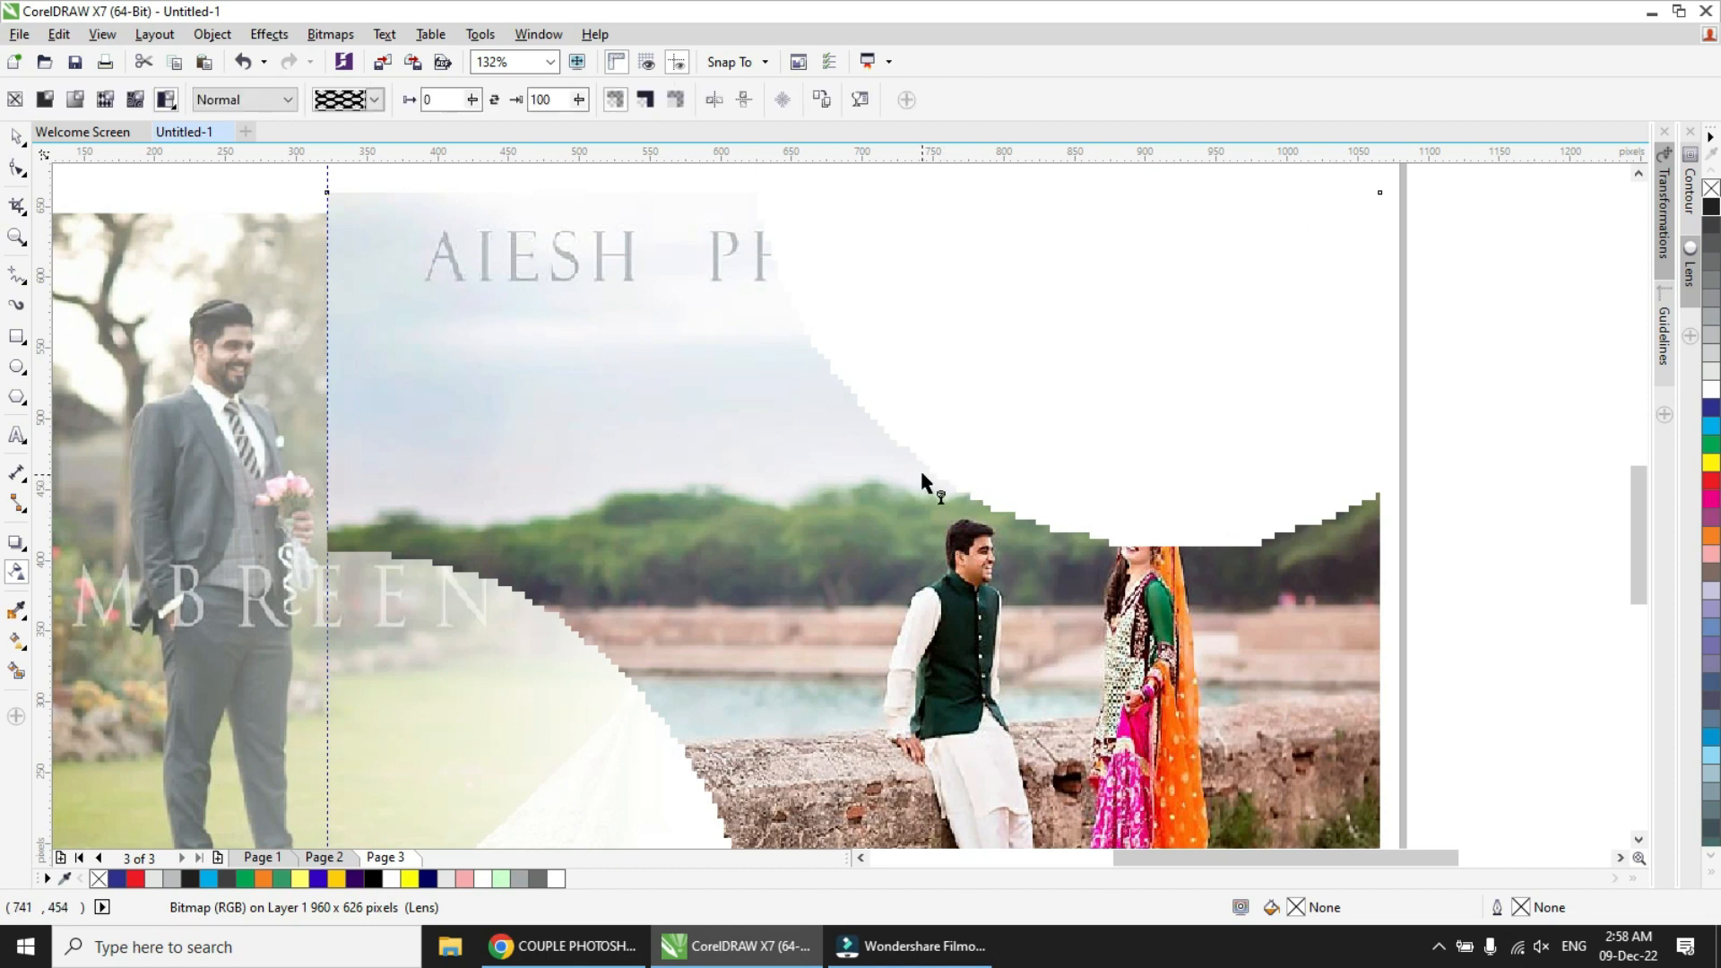
{"action": "left_click", "coordinate": [377, 101]}
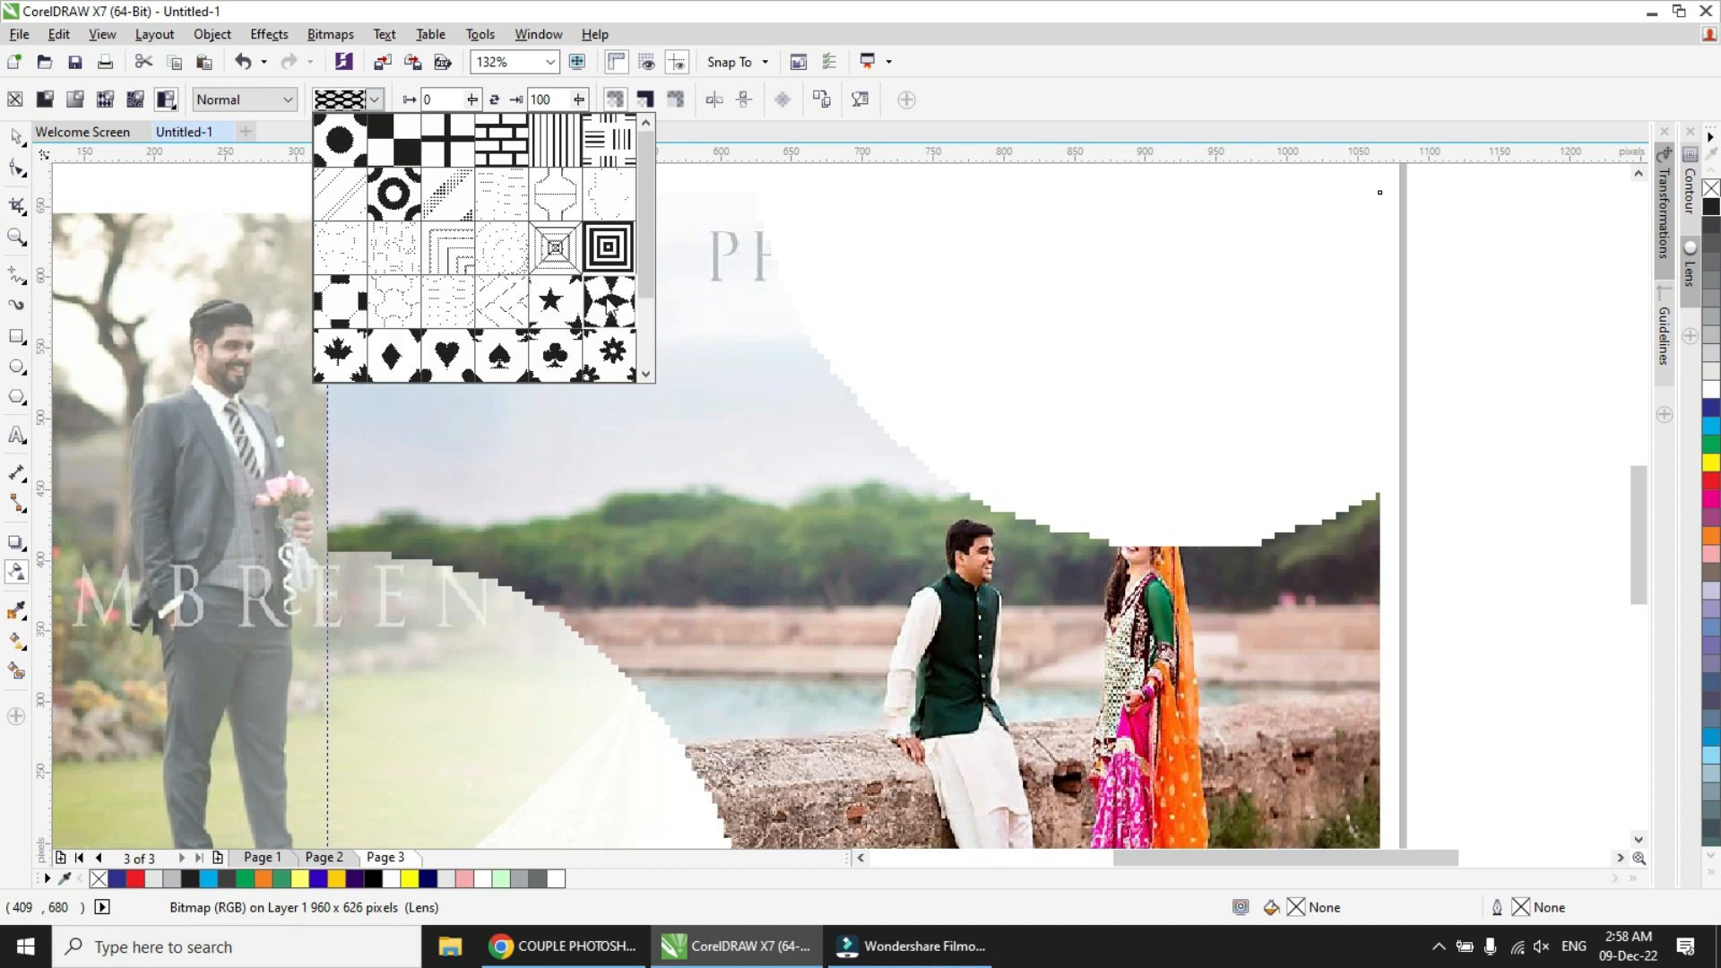
{"action": "left_click", "coordinate": [609, 251]}
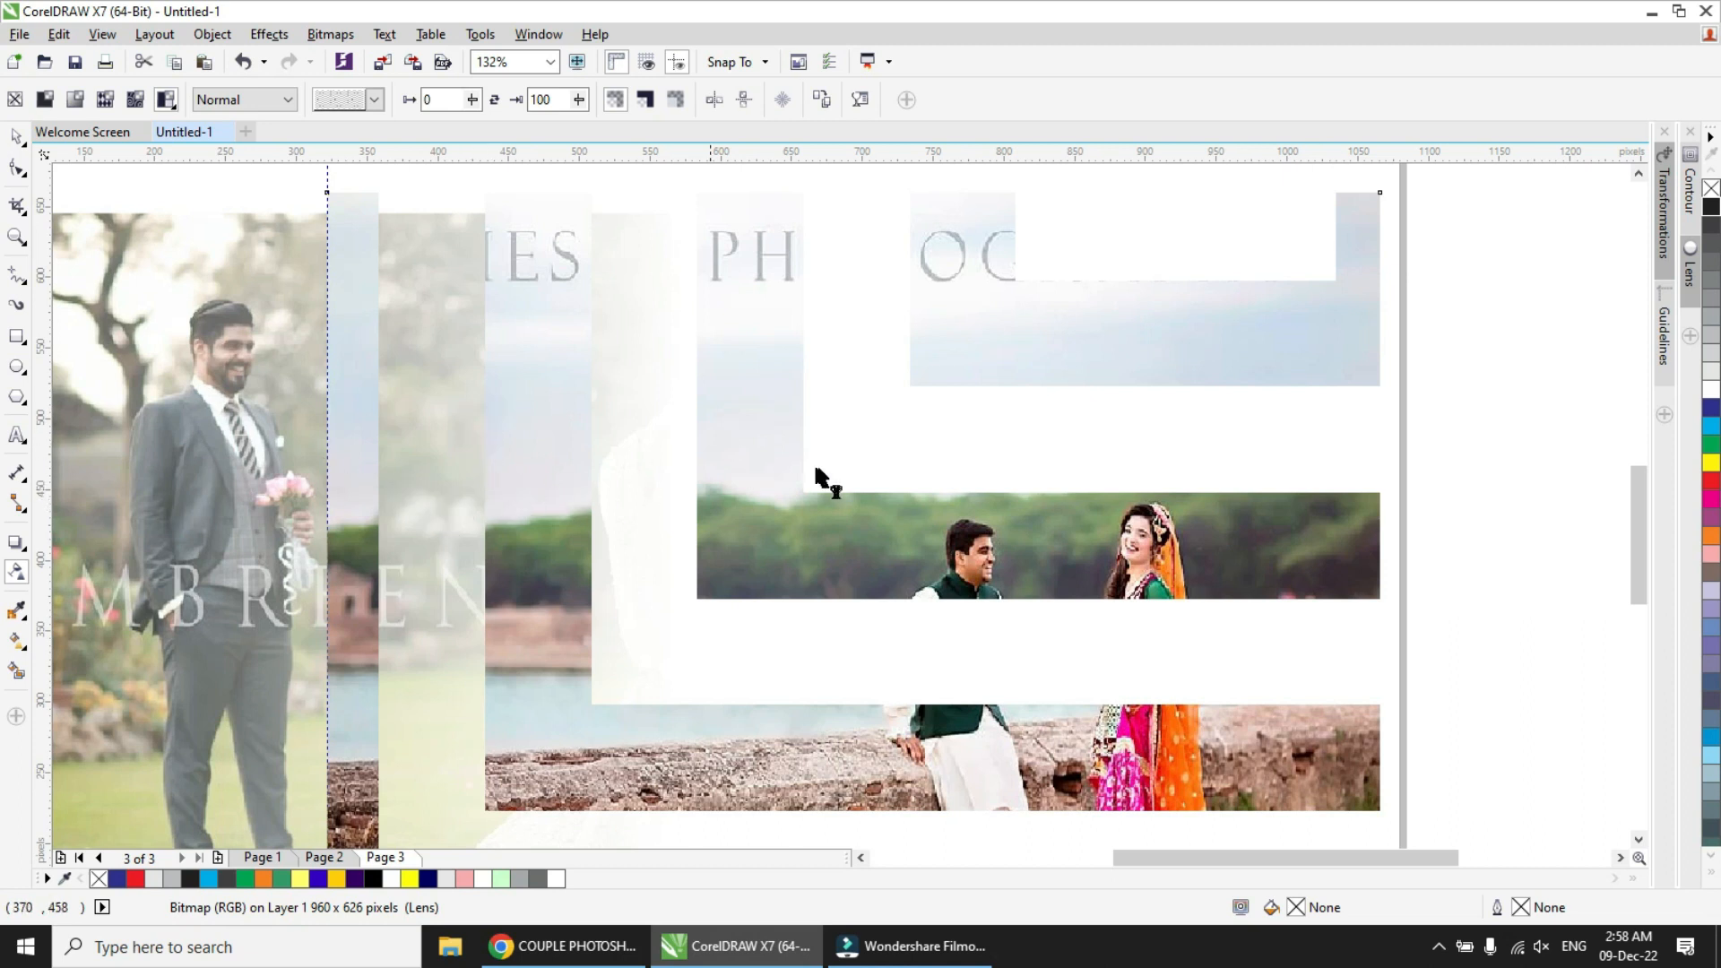
{"action": "left_click", "coordinate": [375, 100]}
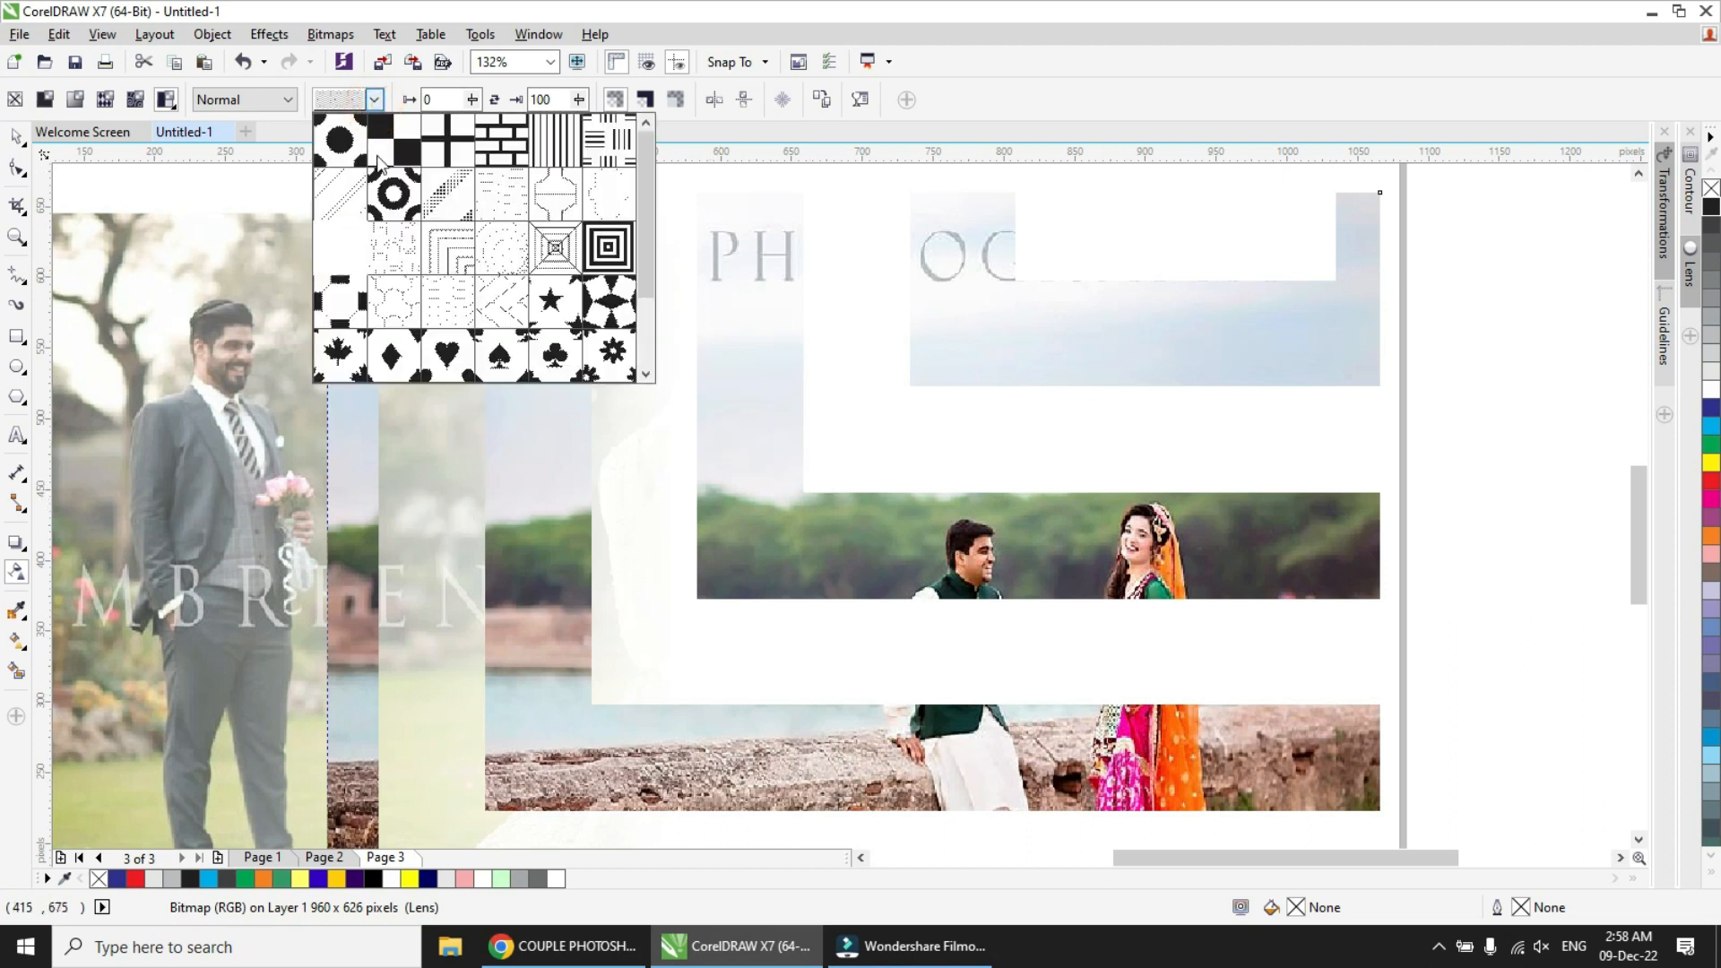
{"action": "left_click", "coordinate": [446, 155]}
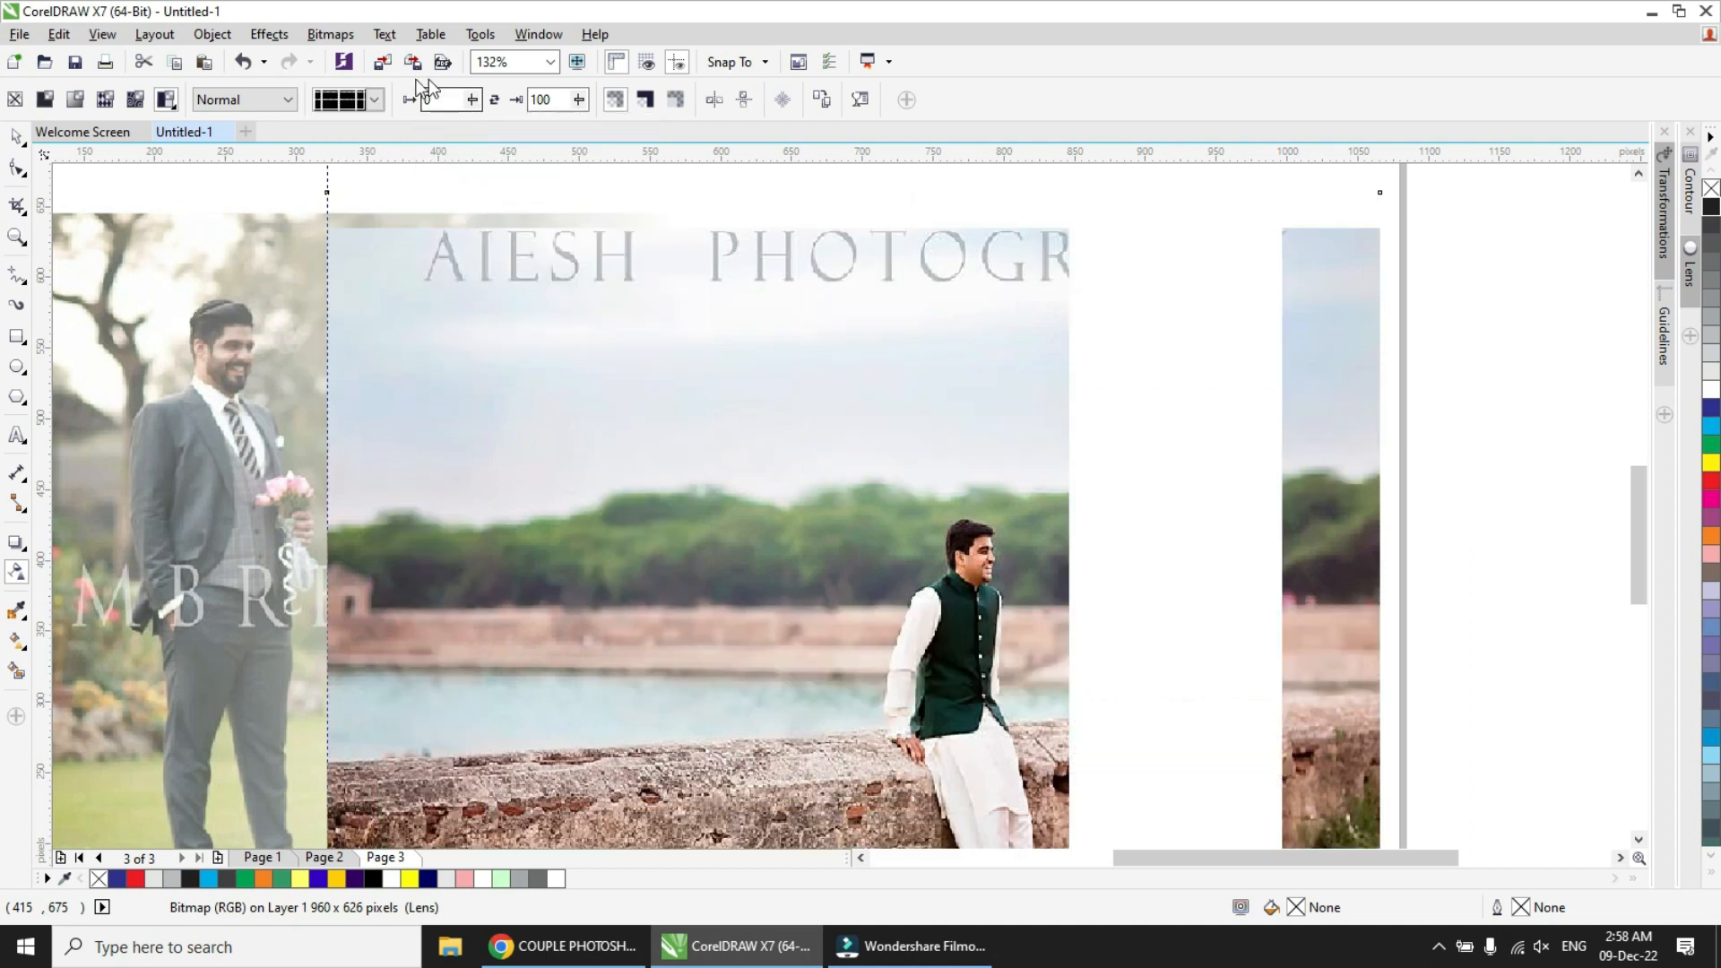
- Switch the two-color transparency to bricks with smaller, tilted tiles and move the waterside photo to about X 490 px, Y 385 px
{"action": "left_click", "coordinate": [375, 100]}
{"action": "left_click", "coordinate": [488, 131]}
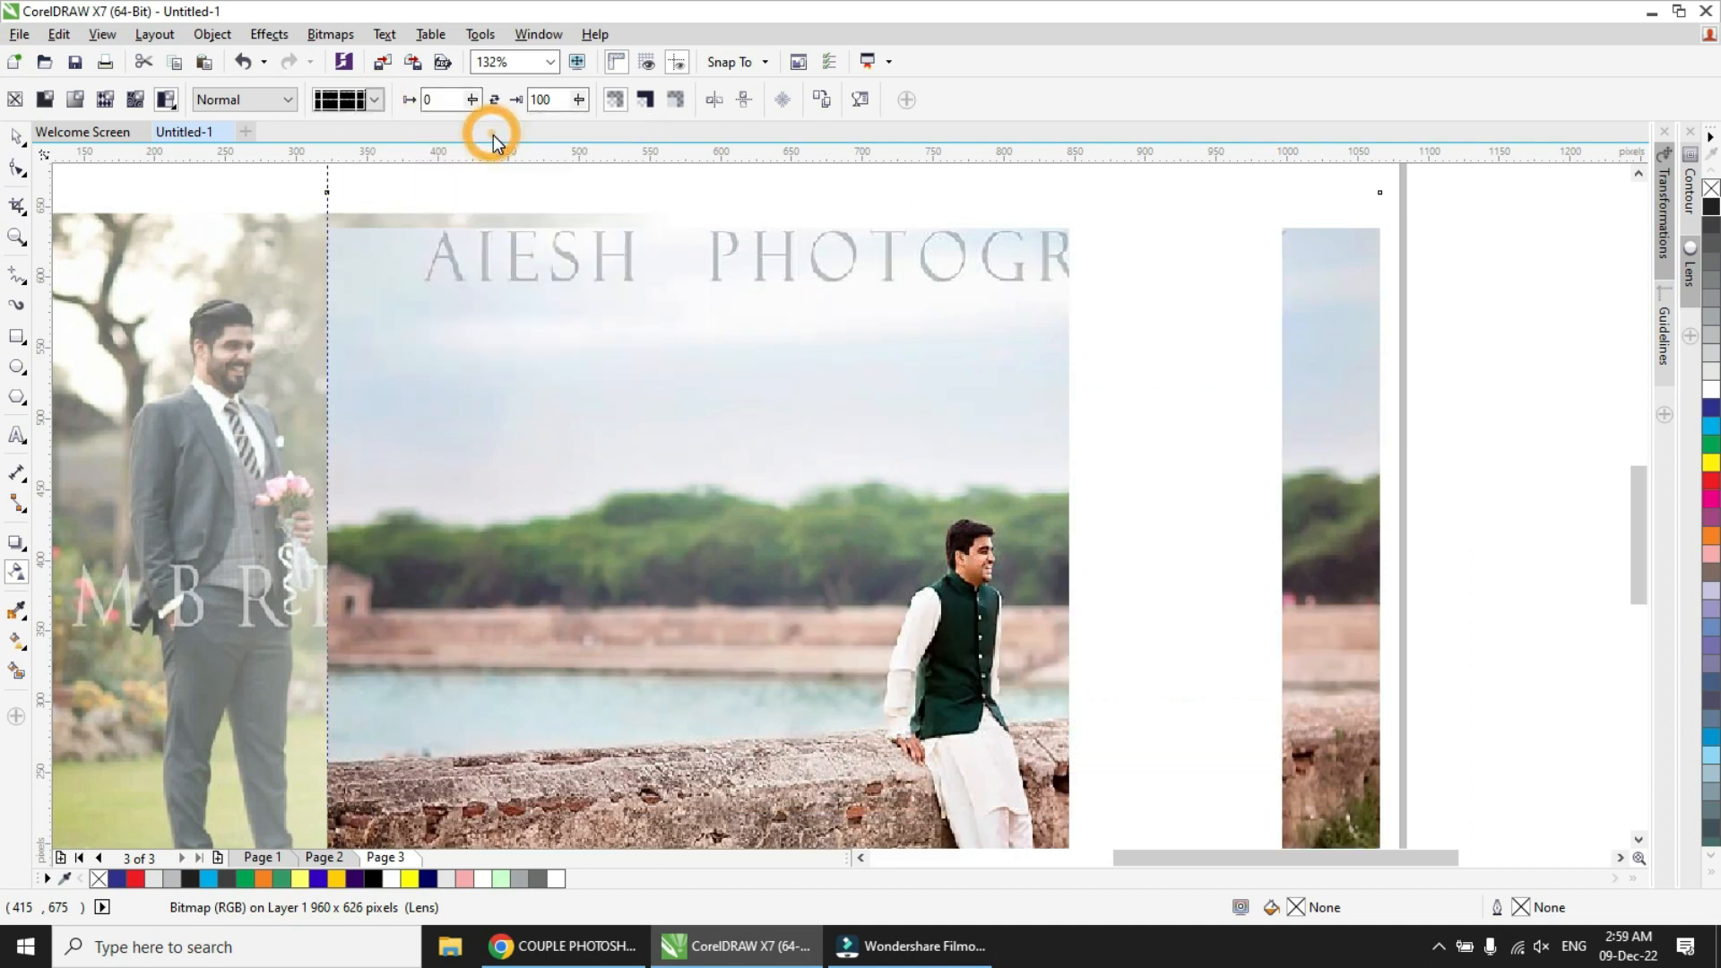
{"action": "left_click_drag", "start_coordinate": [470, 320], "coordinate": [1067, 762]}
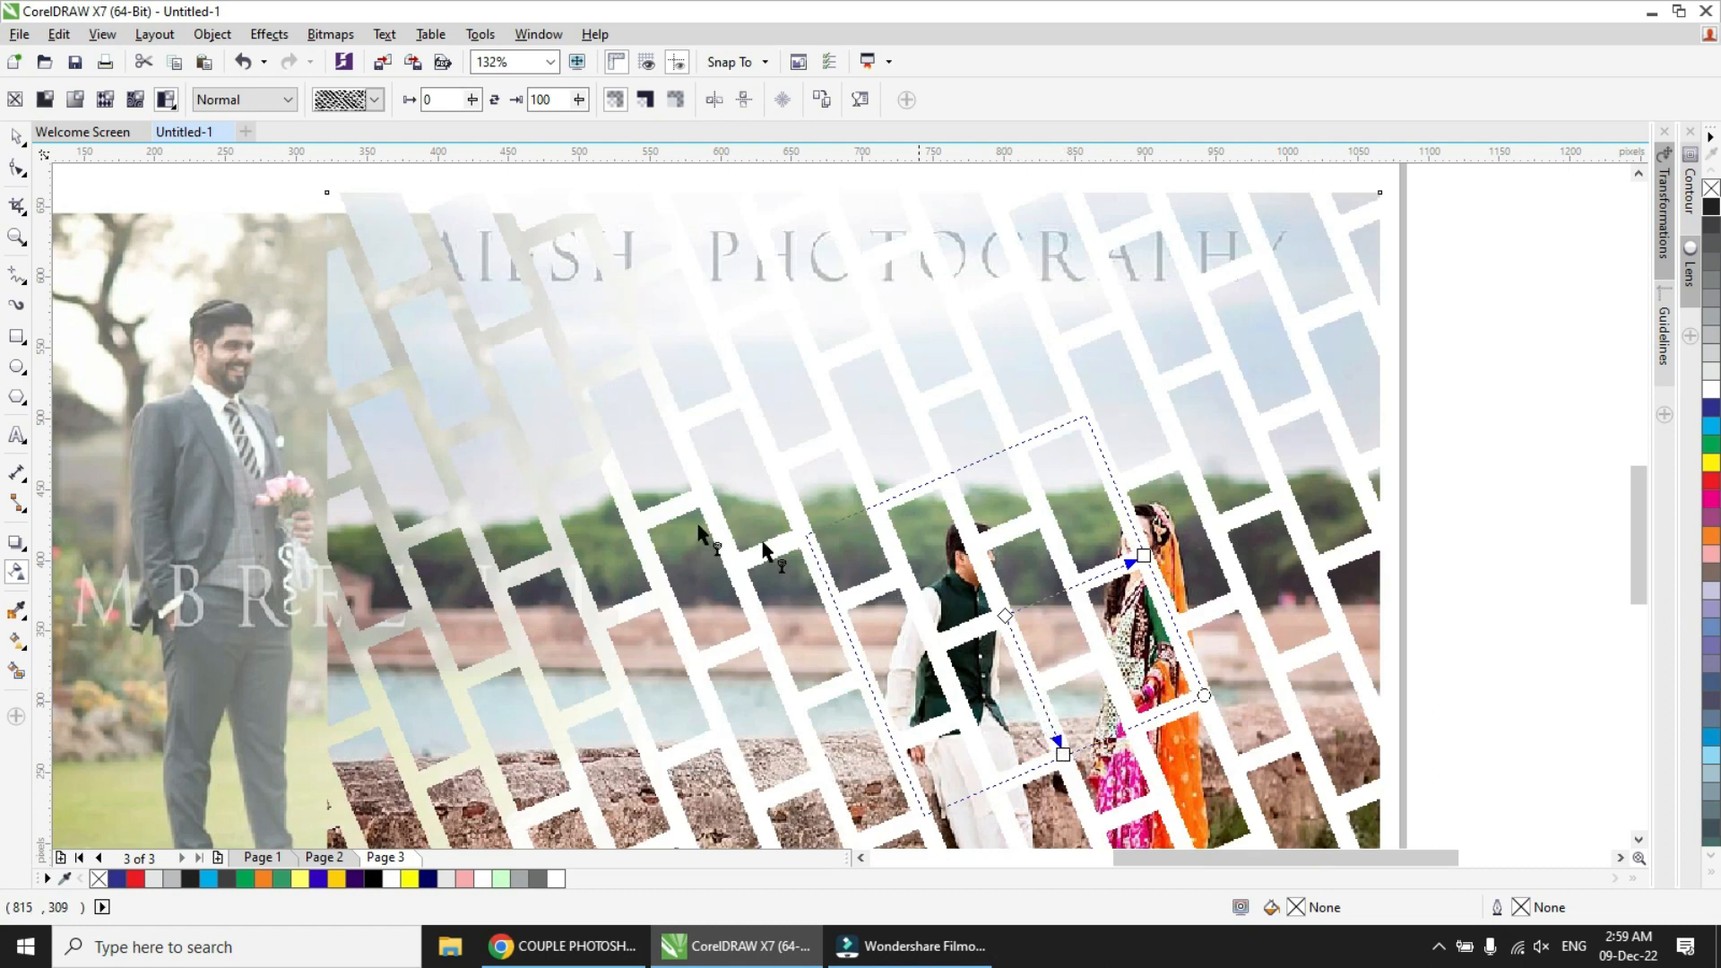
{"action": "left_click", "coordinate": [16, 136]}
{"action": "left_click_drag", "start_coordinate": [931, 334], "coordinate": [638, 331]}
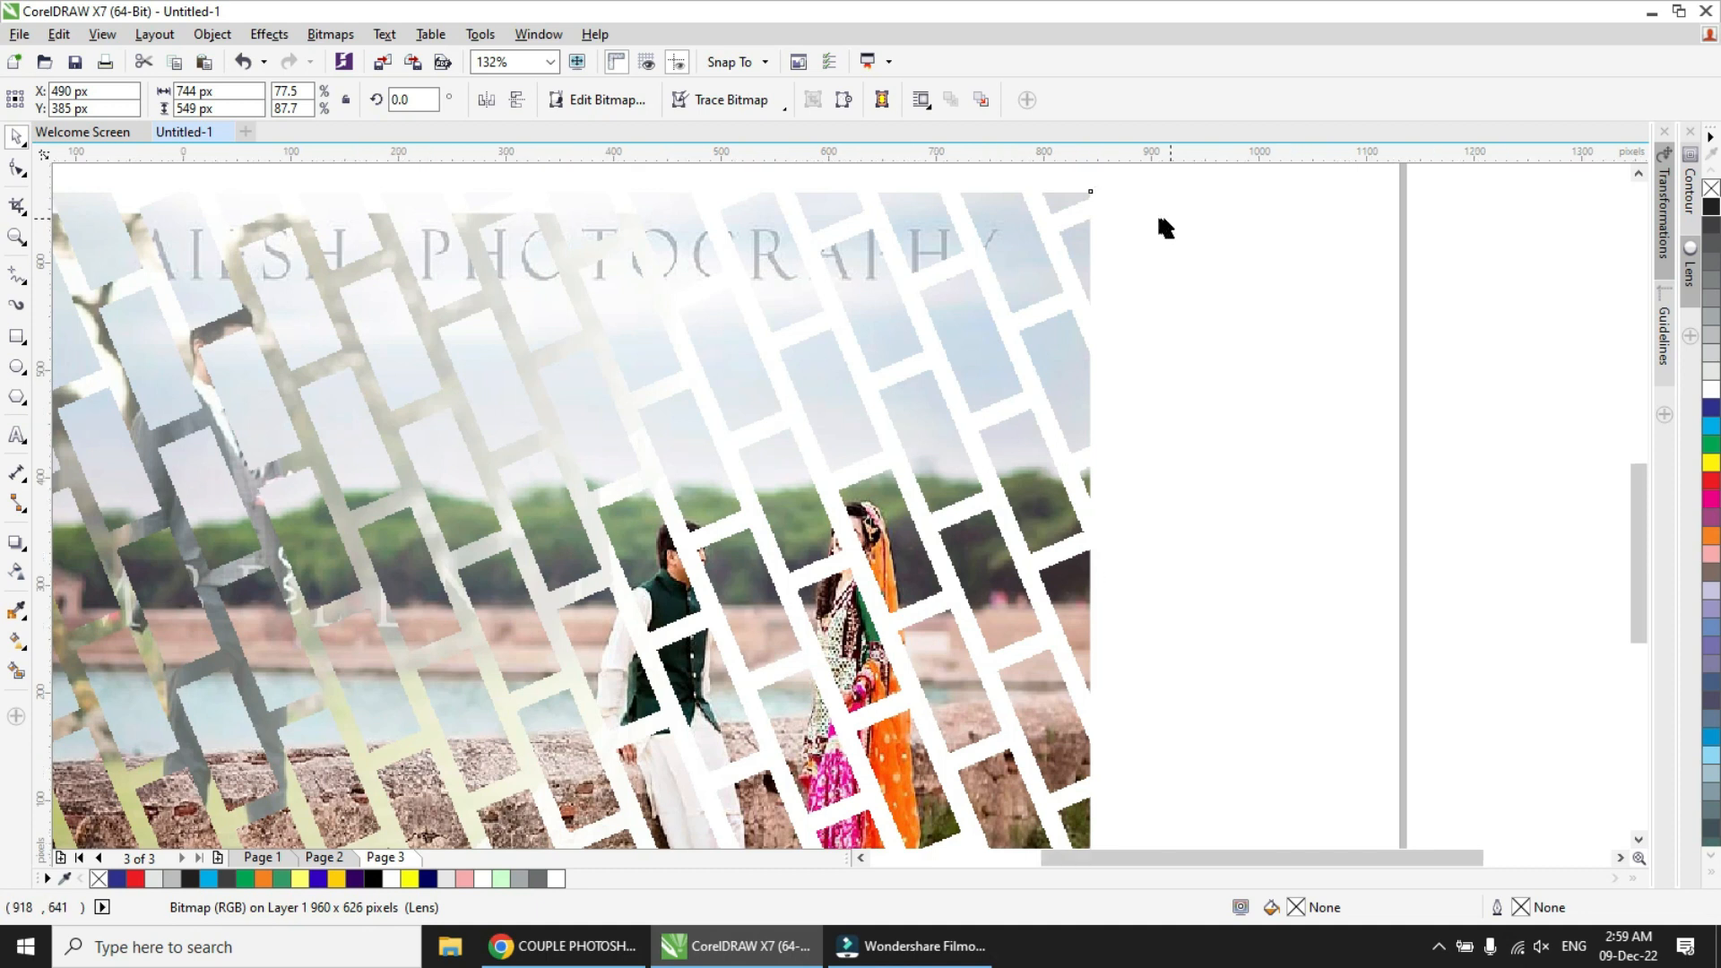
- Delete the photo of the man in the suit and move the waterside photo to about X 555 px, Y 381 px
{"action": "scroll", "coordinate": [1164, 226], "scroll_direction": "down", "scroll_amount": 1}
{"action": "left_click_drag", "start_coordinate": [388, 306], "coordinate": [572, 325]}
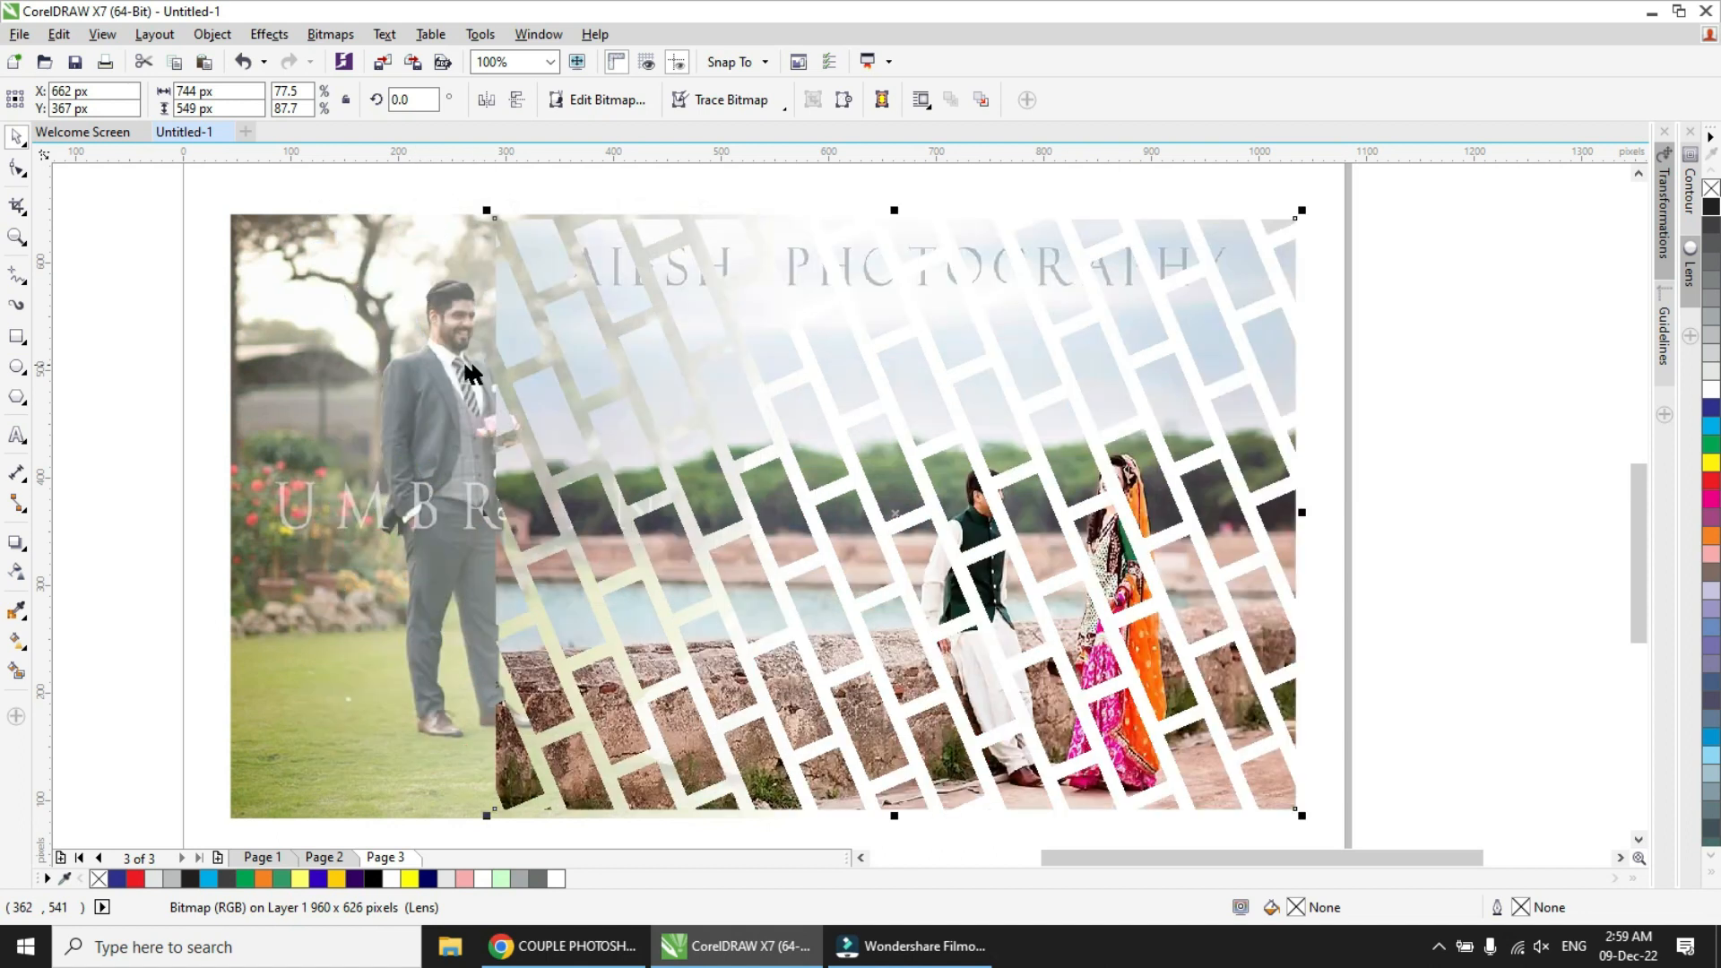
{"action": "left_click", "coordinate": [418, 362]}
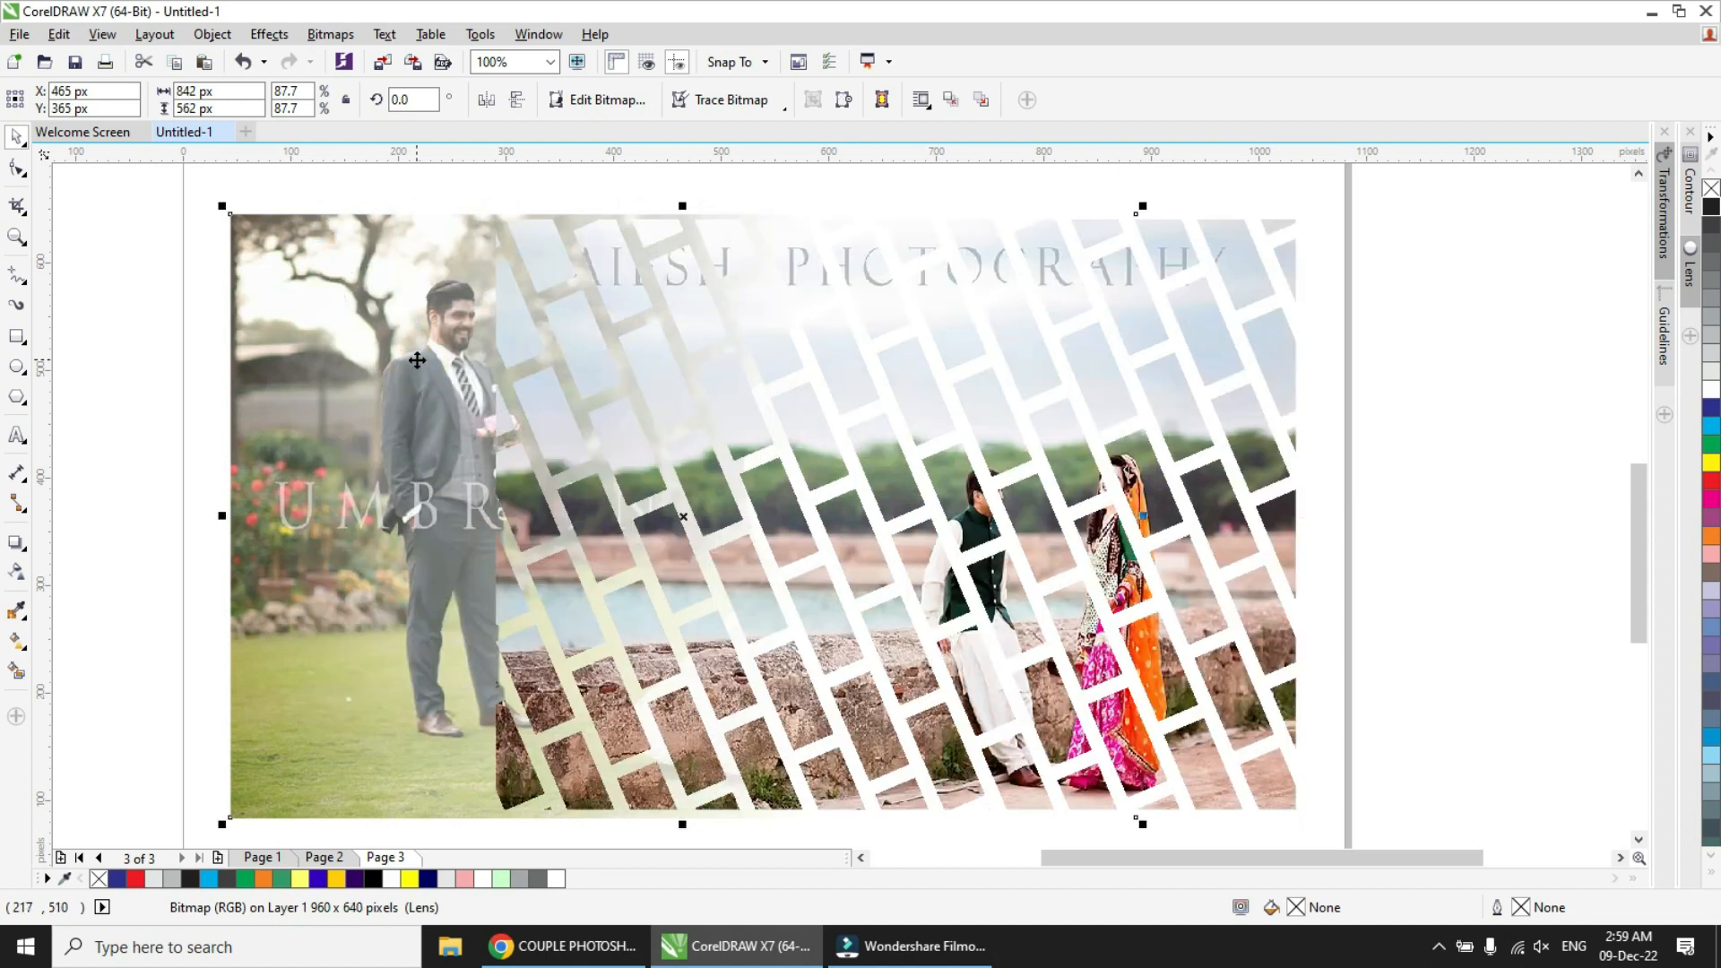
{"action": "key", "text": "Delete"}
{"action": "left_click_drag", "start_coordinate": [870, 399], "coordinate": [754, 383]}
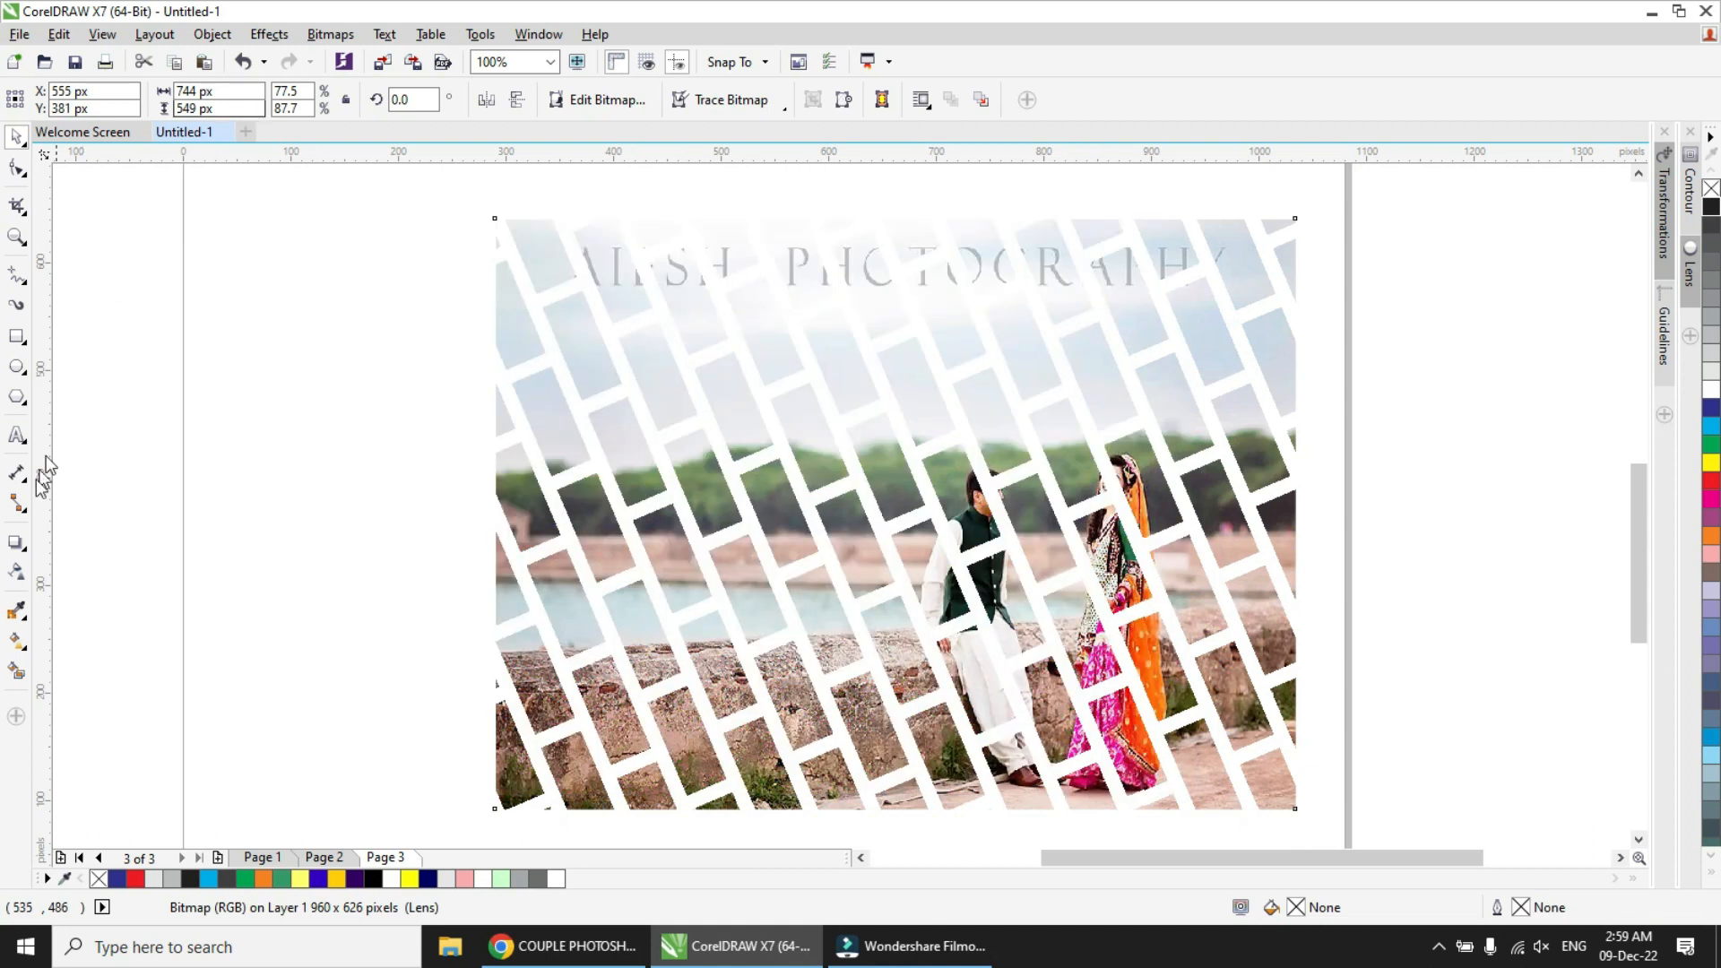
- Try the basket-weave stripe pattern as the waterside photo's two-color transparency, enlarging, rotating and repositioning its tiles
{"action": "left_click", "coordinate": [18, 570]}
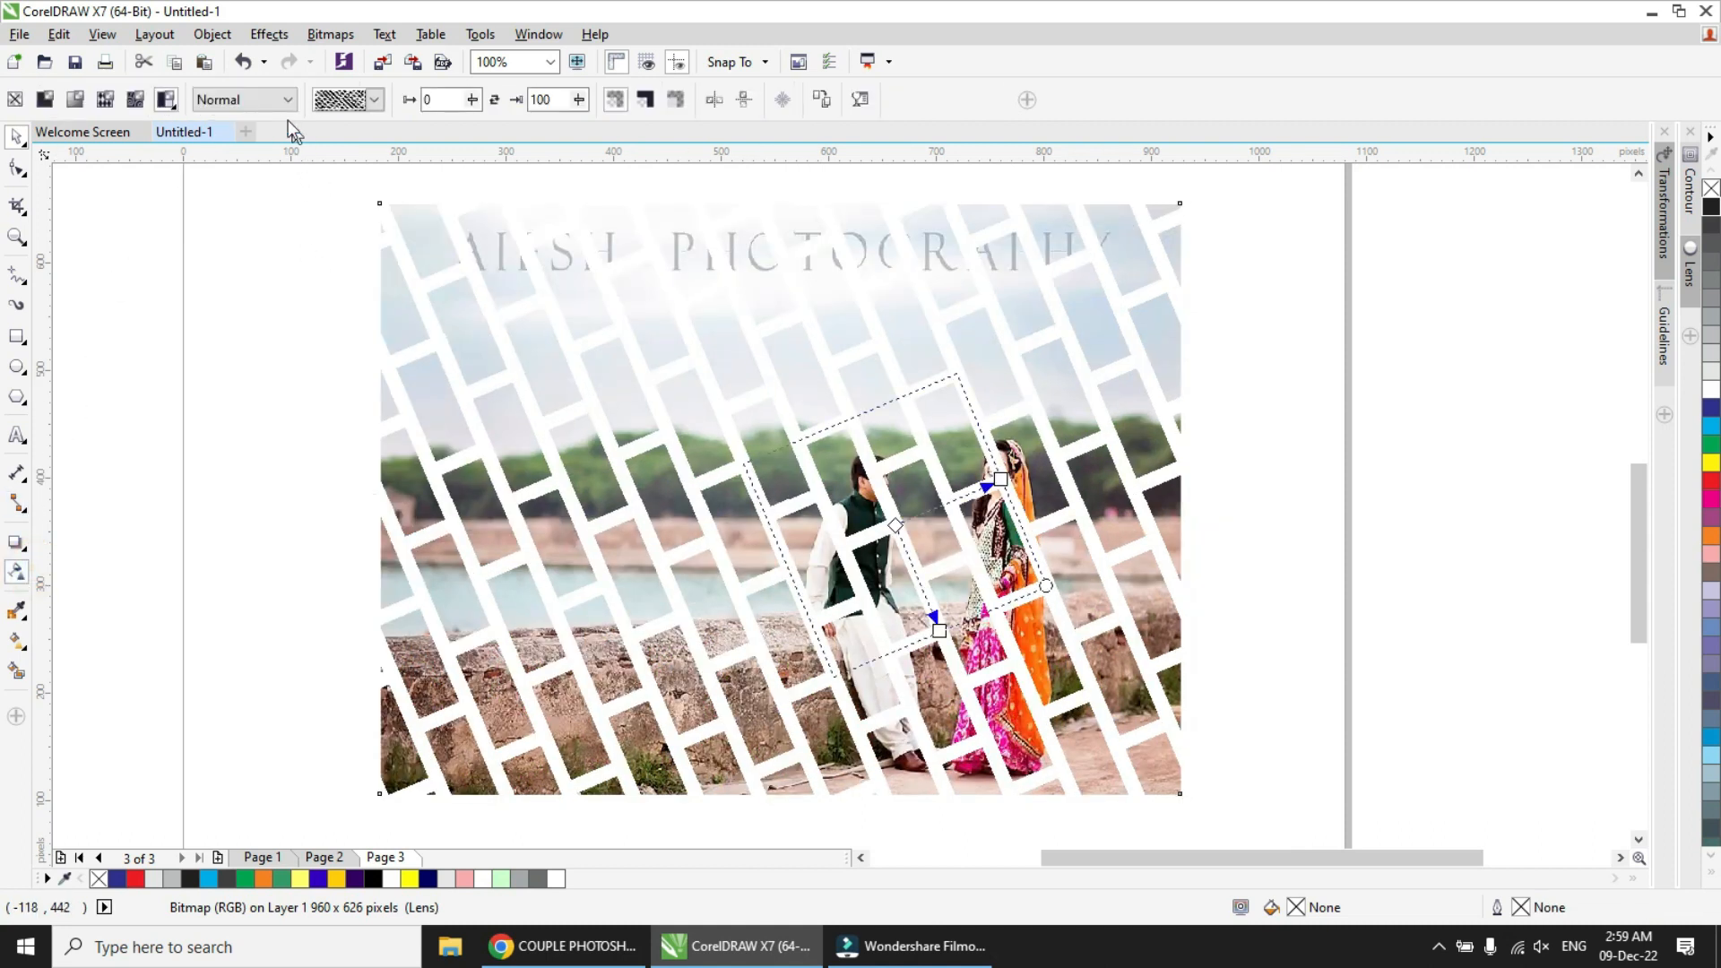
{"action": "left_click", "coordinate": [377, 99]}
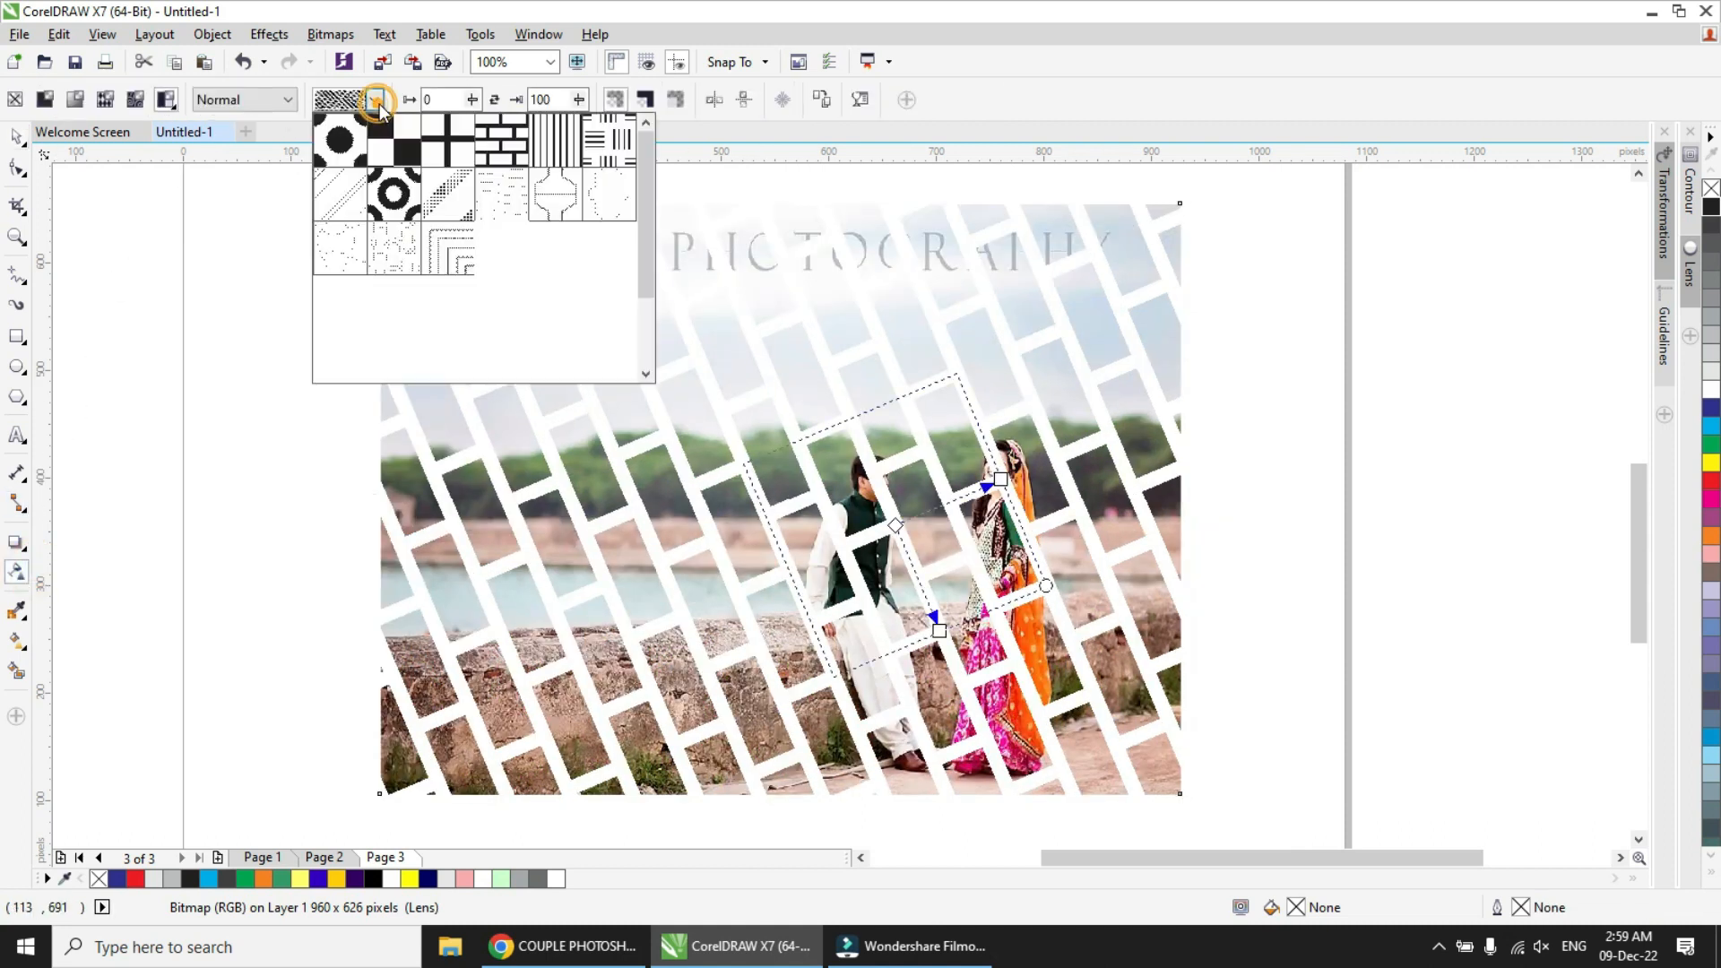
{"action": "left_click", "coordinate": [611, 143]}
{"action": "left_click", "coordinate": [570, 307]}
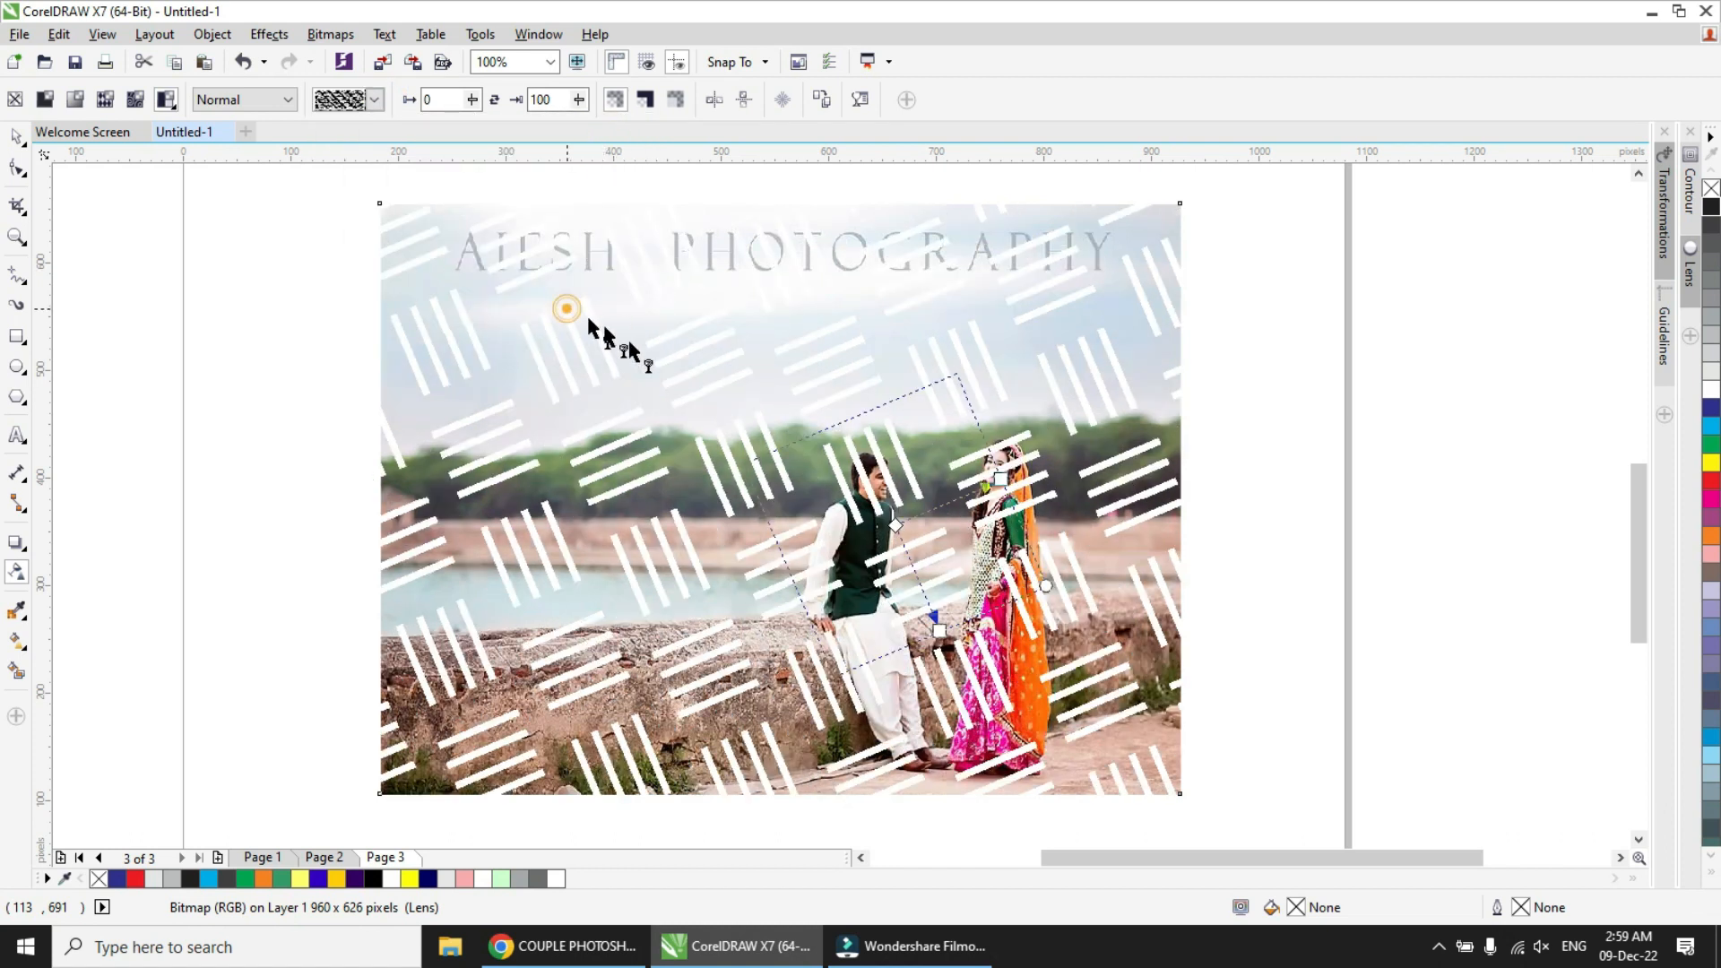
{"action": "left_click_drag", "start_coordinate": [864, 447], "coordinate": [871, 455]}
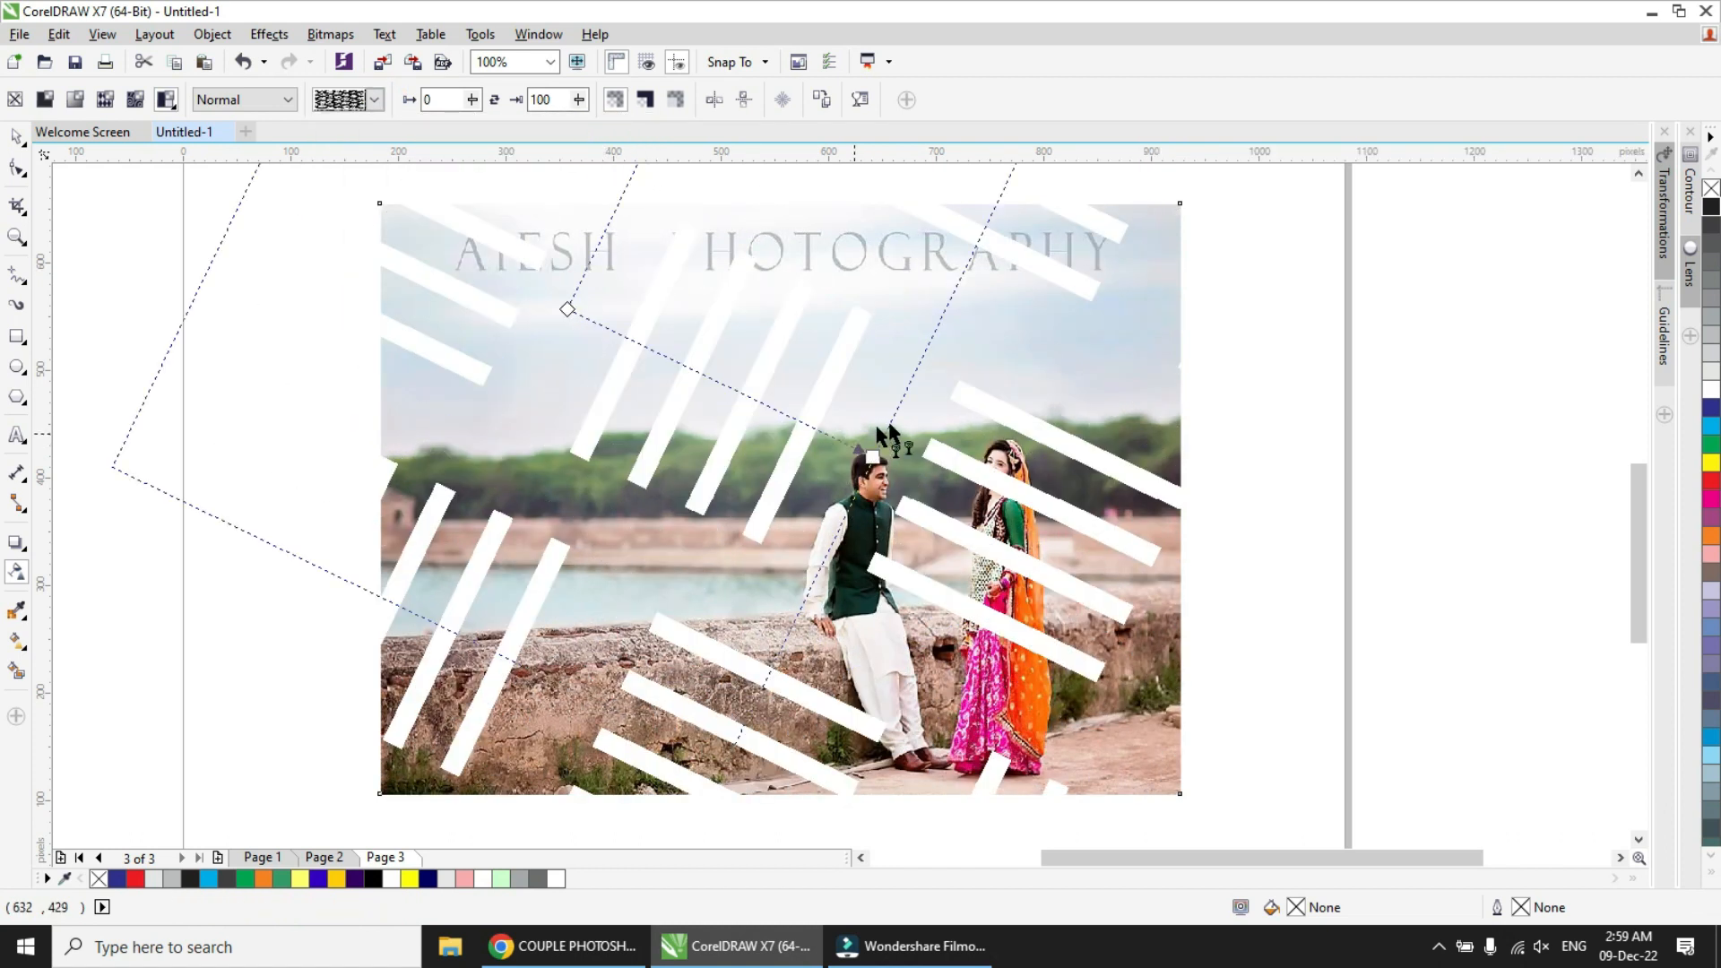
{"action": "left_click_drag", "start_coordinate": [1121, 372], "coordinate": [933, 484]}
{"action": "left_click_drag", "start_coordinate": [568, 364], "coordinate": [592, 525]}
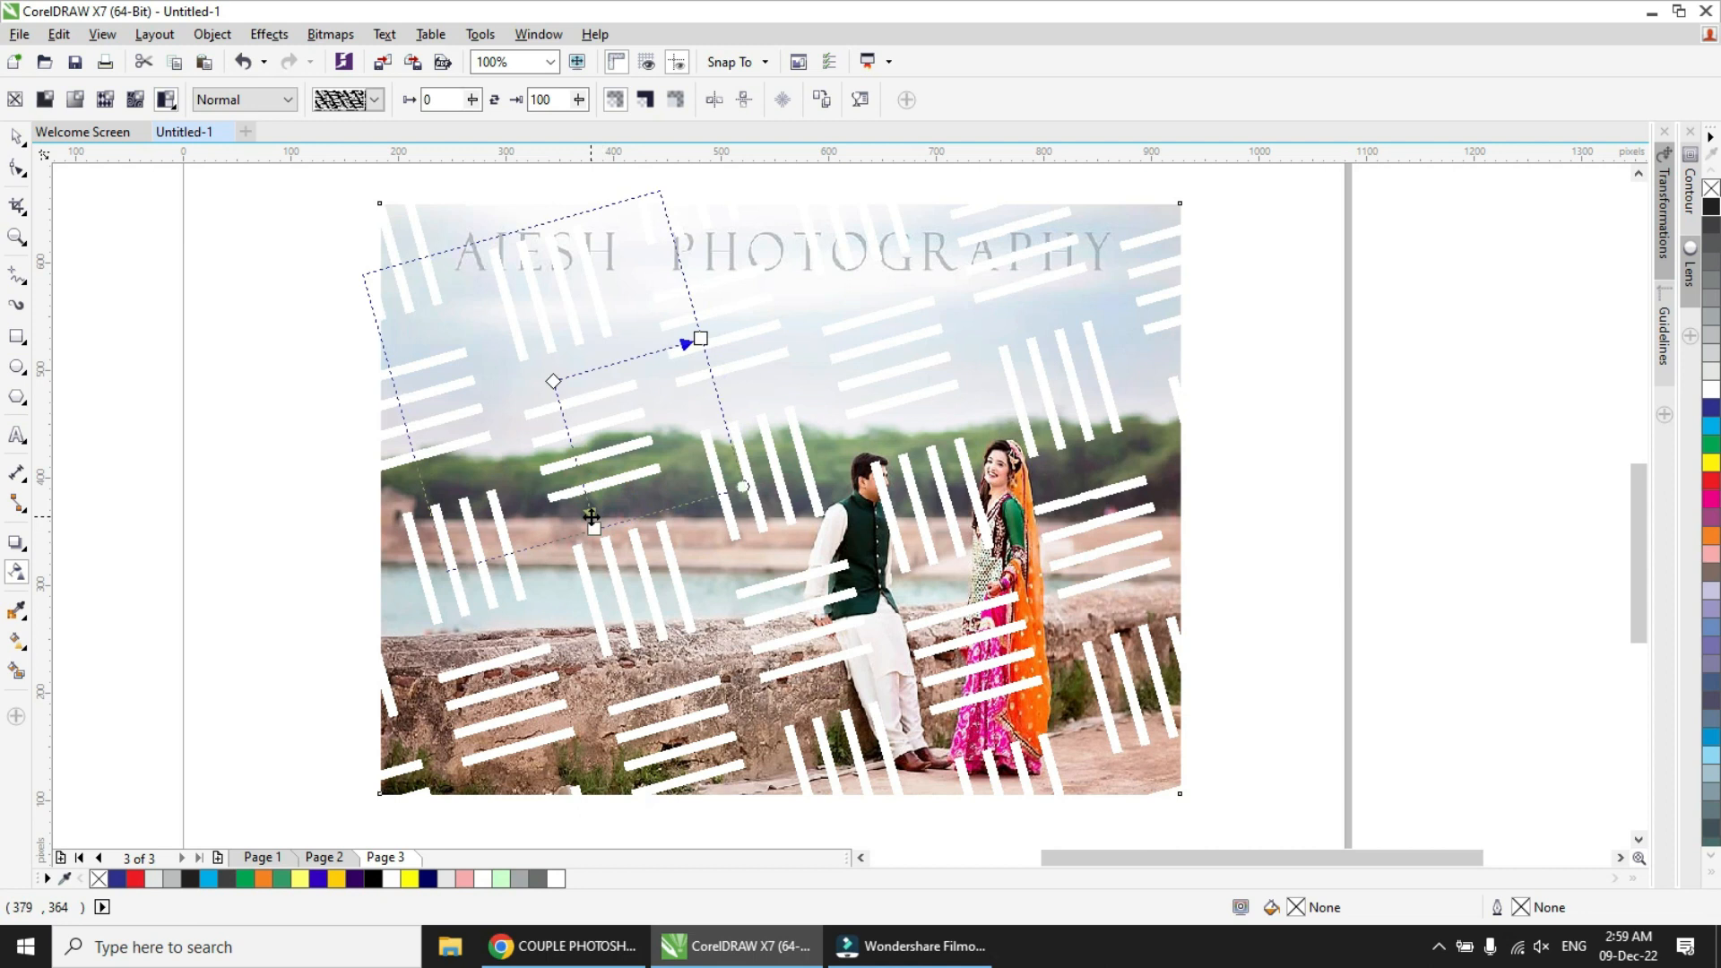
{"action": "left_click_drag", "start_coordinate": [555, 382], "coordinate": [506, 353]}
{"action": "left_click_drag", "start_coordinate": [691, 457], "coordinate": [743, 514]}
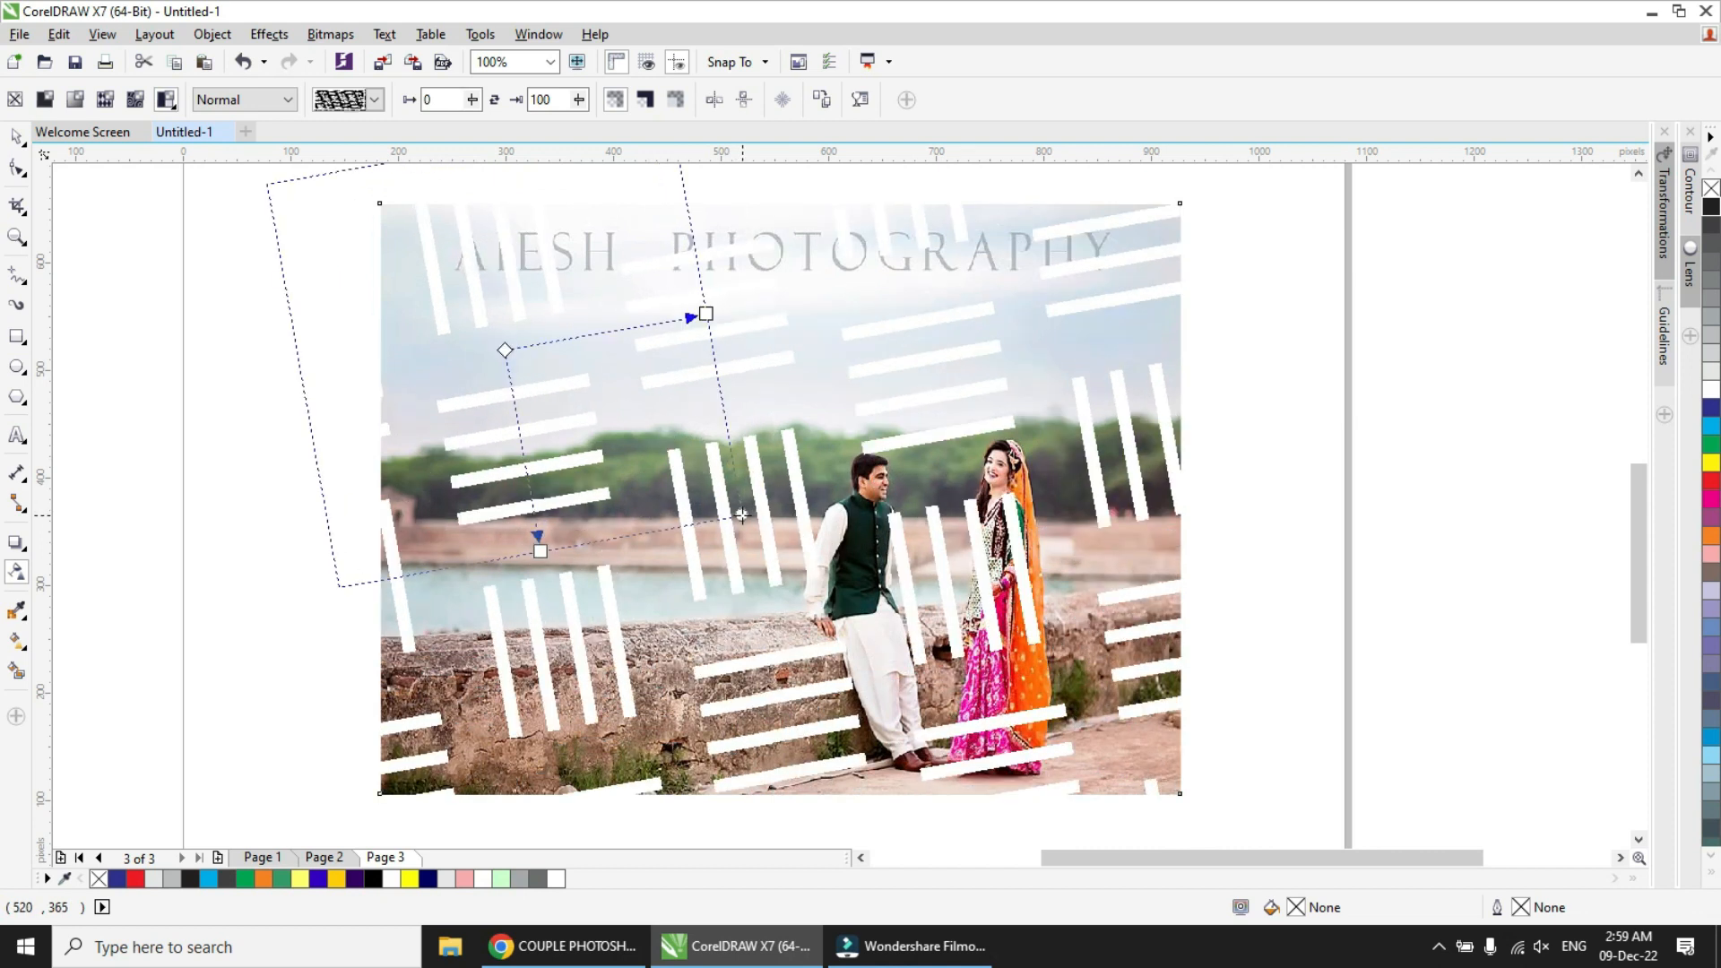
- Try the octagon-and-squares pattern on the waterside photo's two-color transparency, with smaller, tilted tiles
{"action": "left_click", "coordinate": [374, 100]}
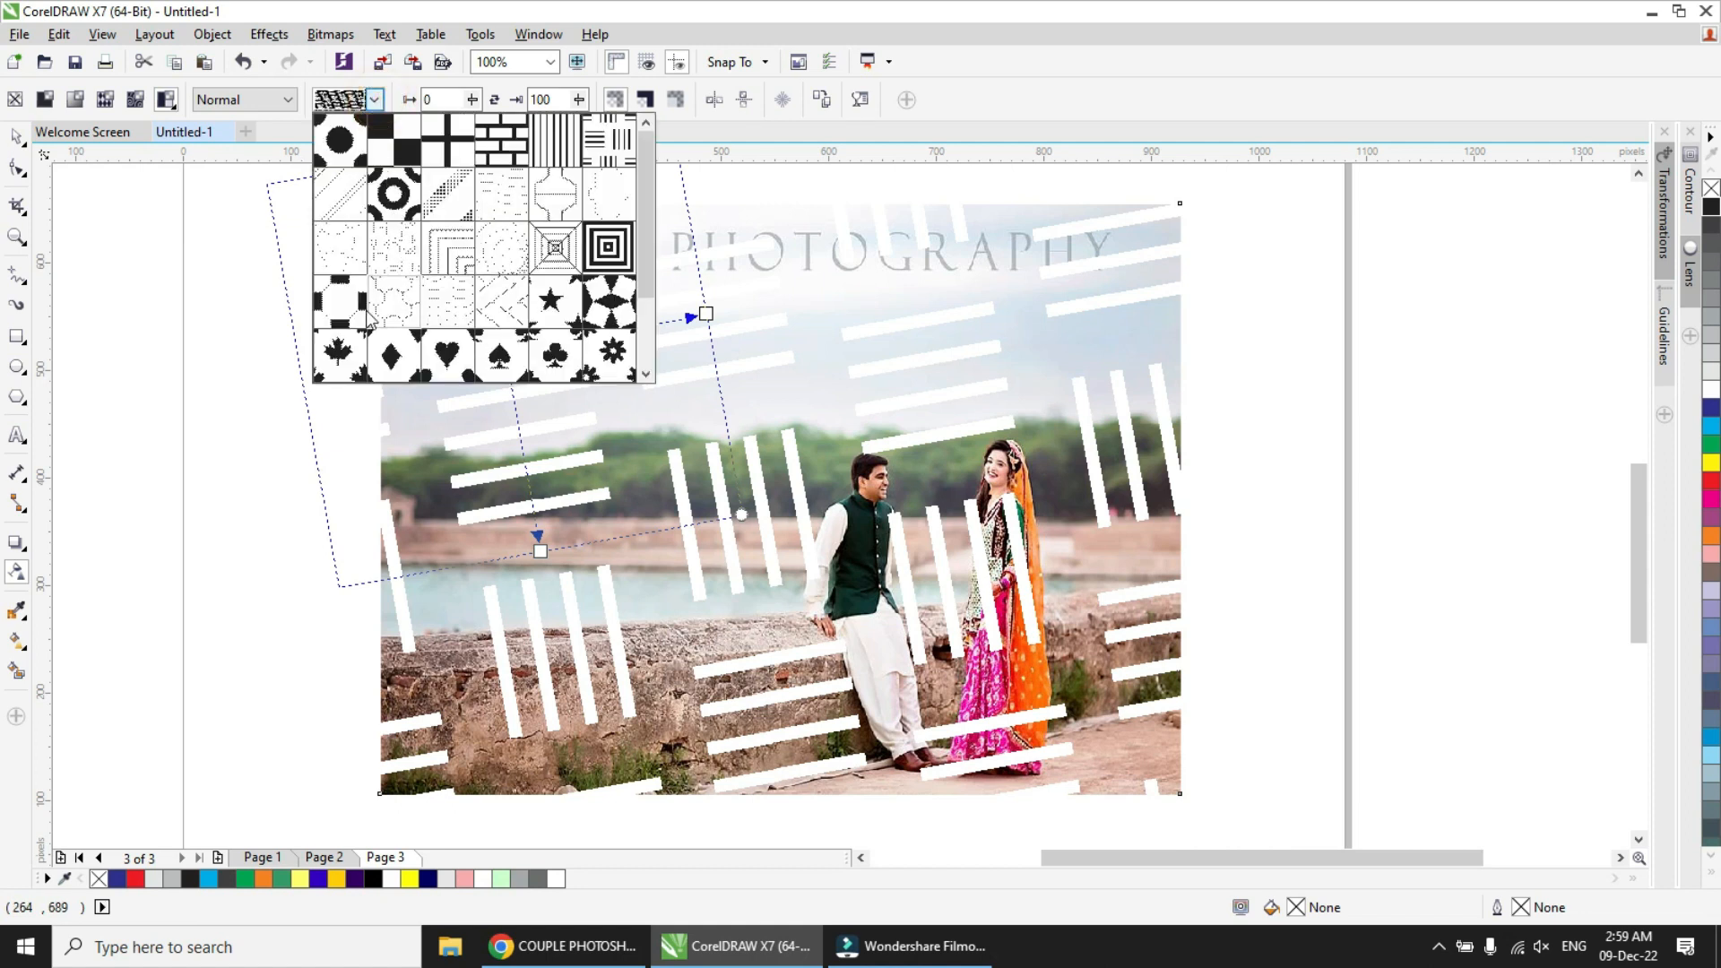
{"action": "left_click", "coordinate": [341, 303]}
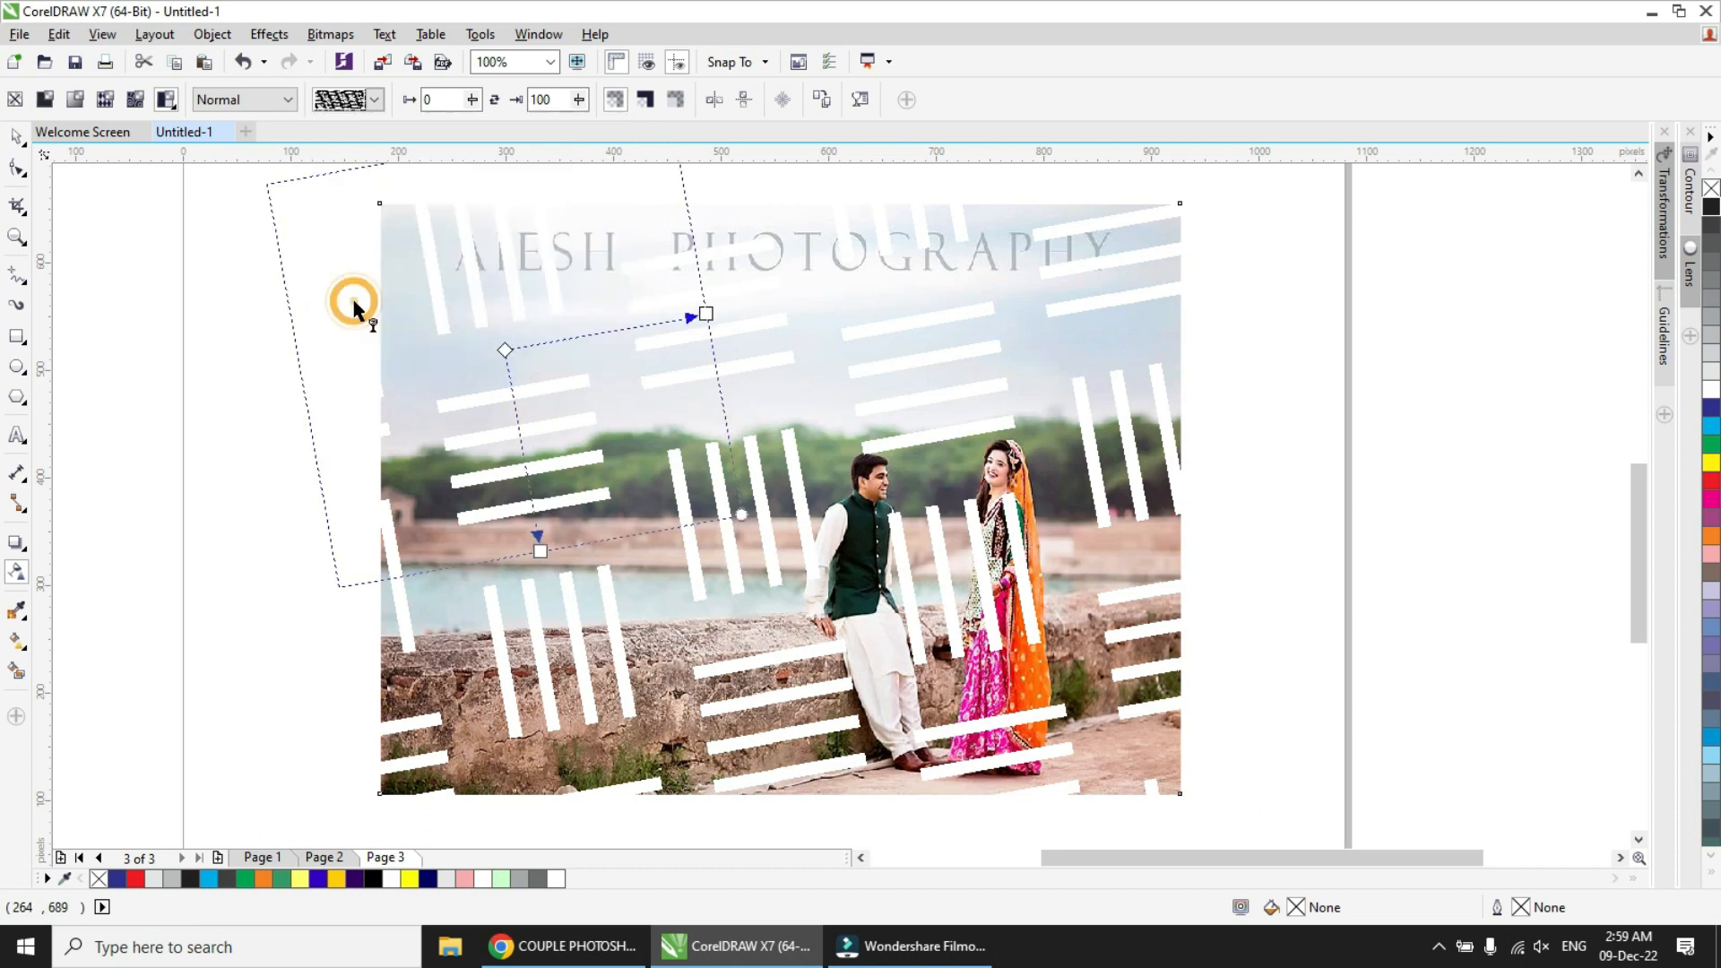
{"action": "left_click_drag", "start_coordinate": [878, 334], "coordinate": [772, 400]}
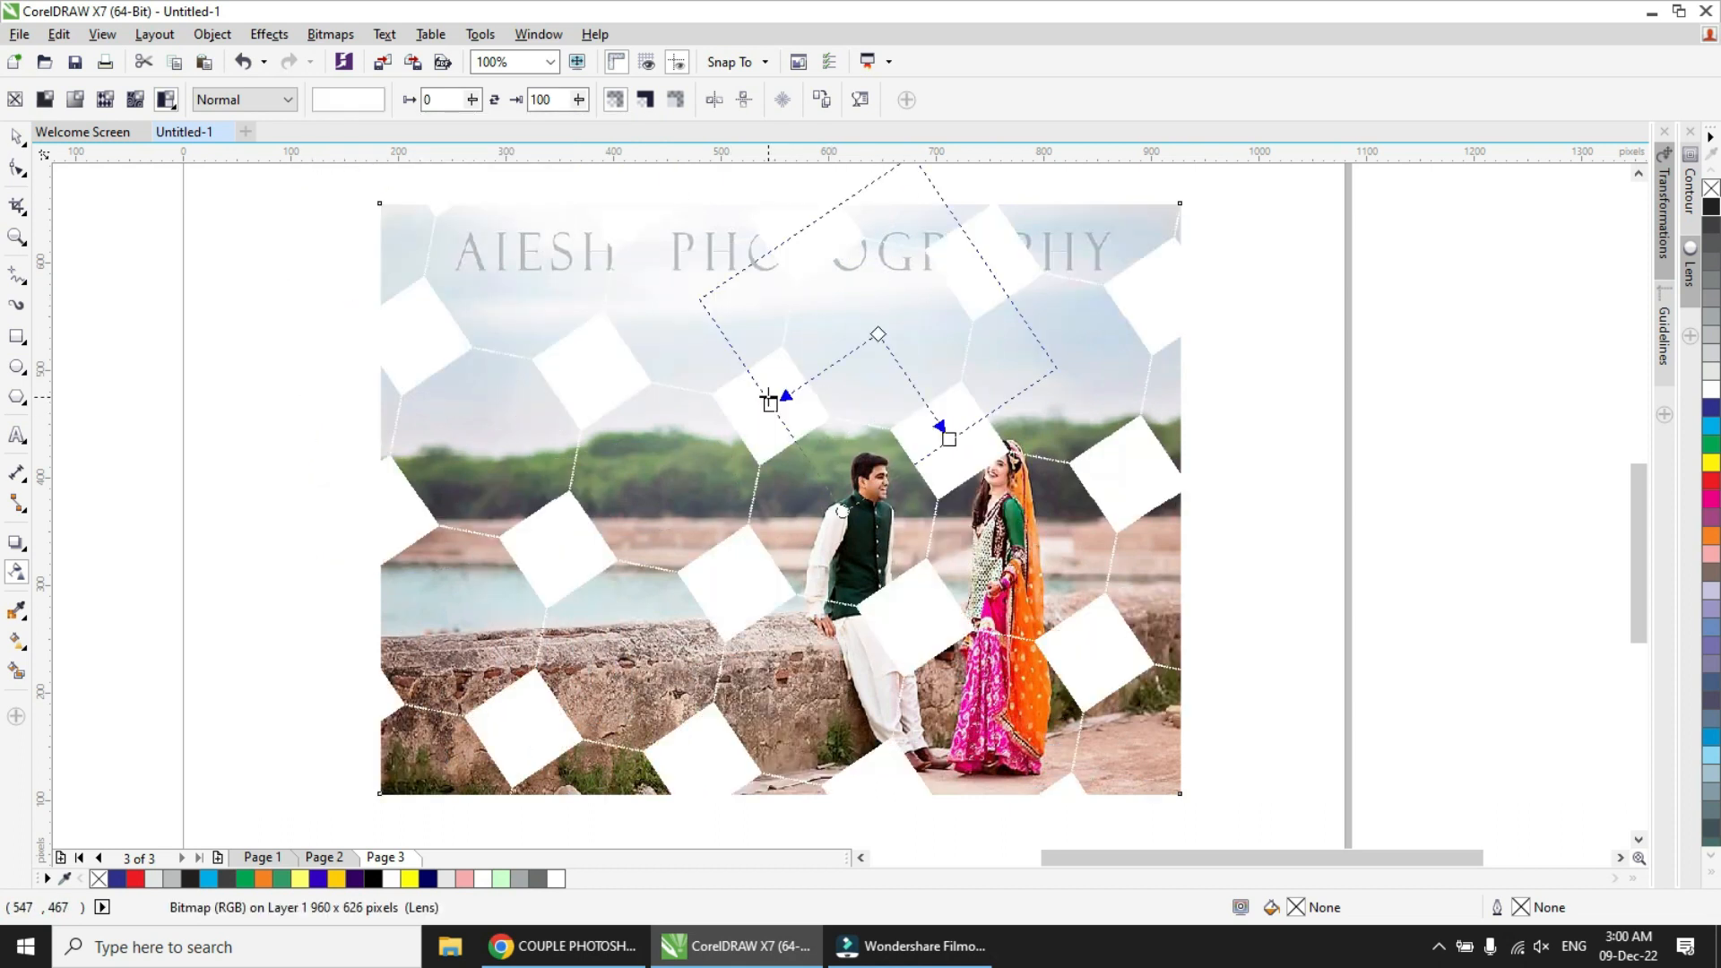
{"action": "left_click_drag", "start_coordinate": [1091, 393], "coordinate": [1048, 467]}
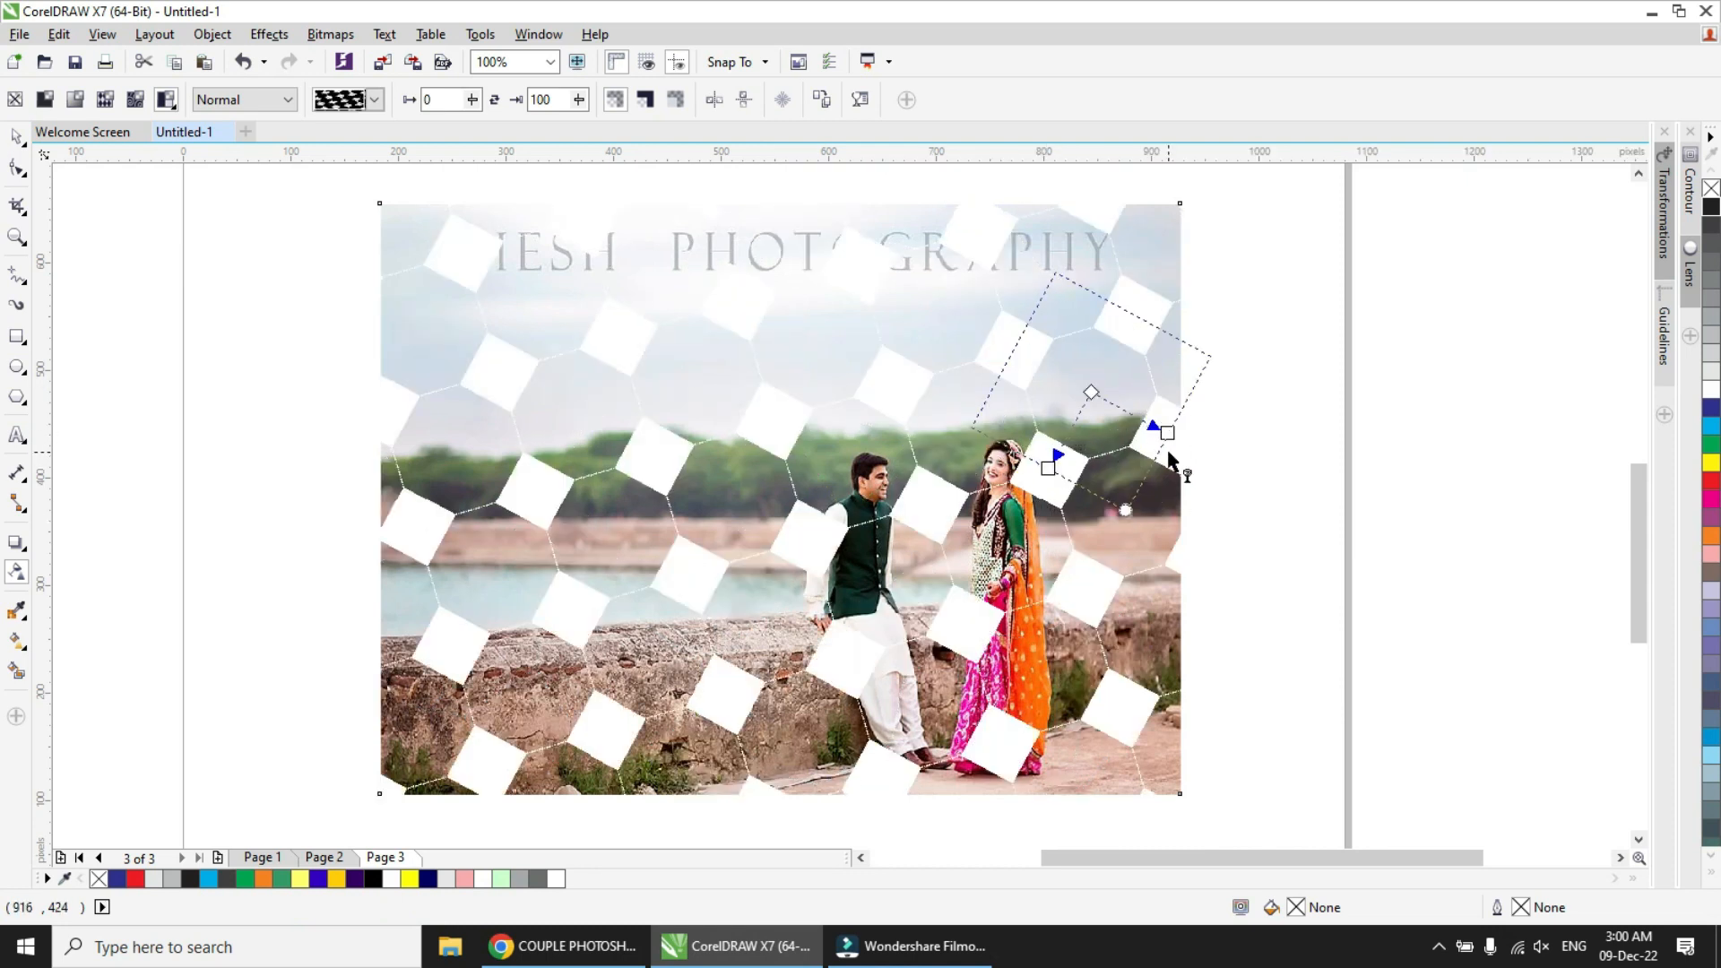
- Try the diagonal dotted pattern on the waterside photo's transparency, shrinking and rotating the tiles into vertical dotted bands
{"action": "left_click", "coordinate": [375, 100]}
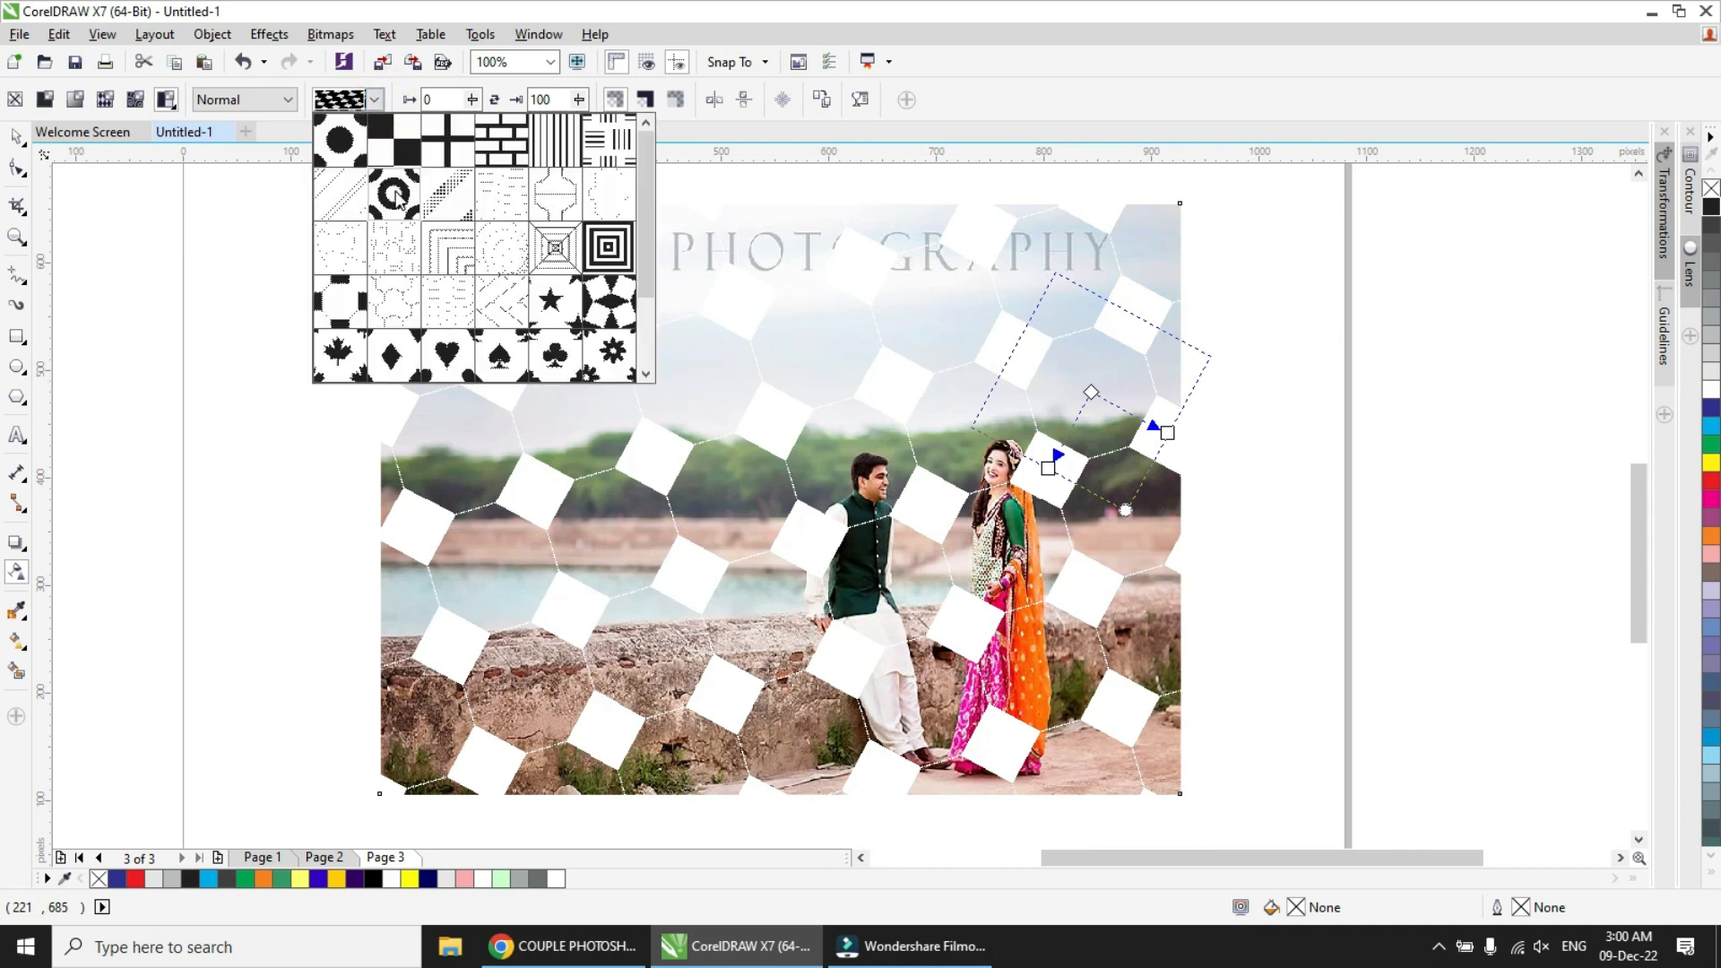
{"action": "left_click", "coordinate": [450, 193]}
{"action": "left_click_drag", "start_coordinate": [499, 308], "coordinate": [935, 336]}
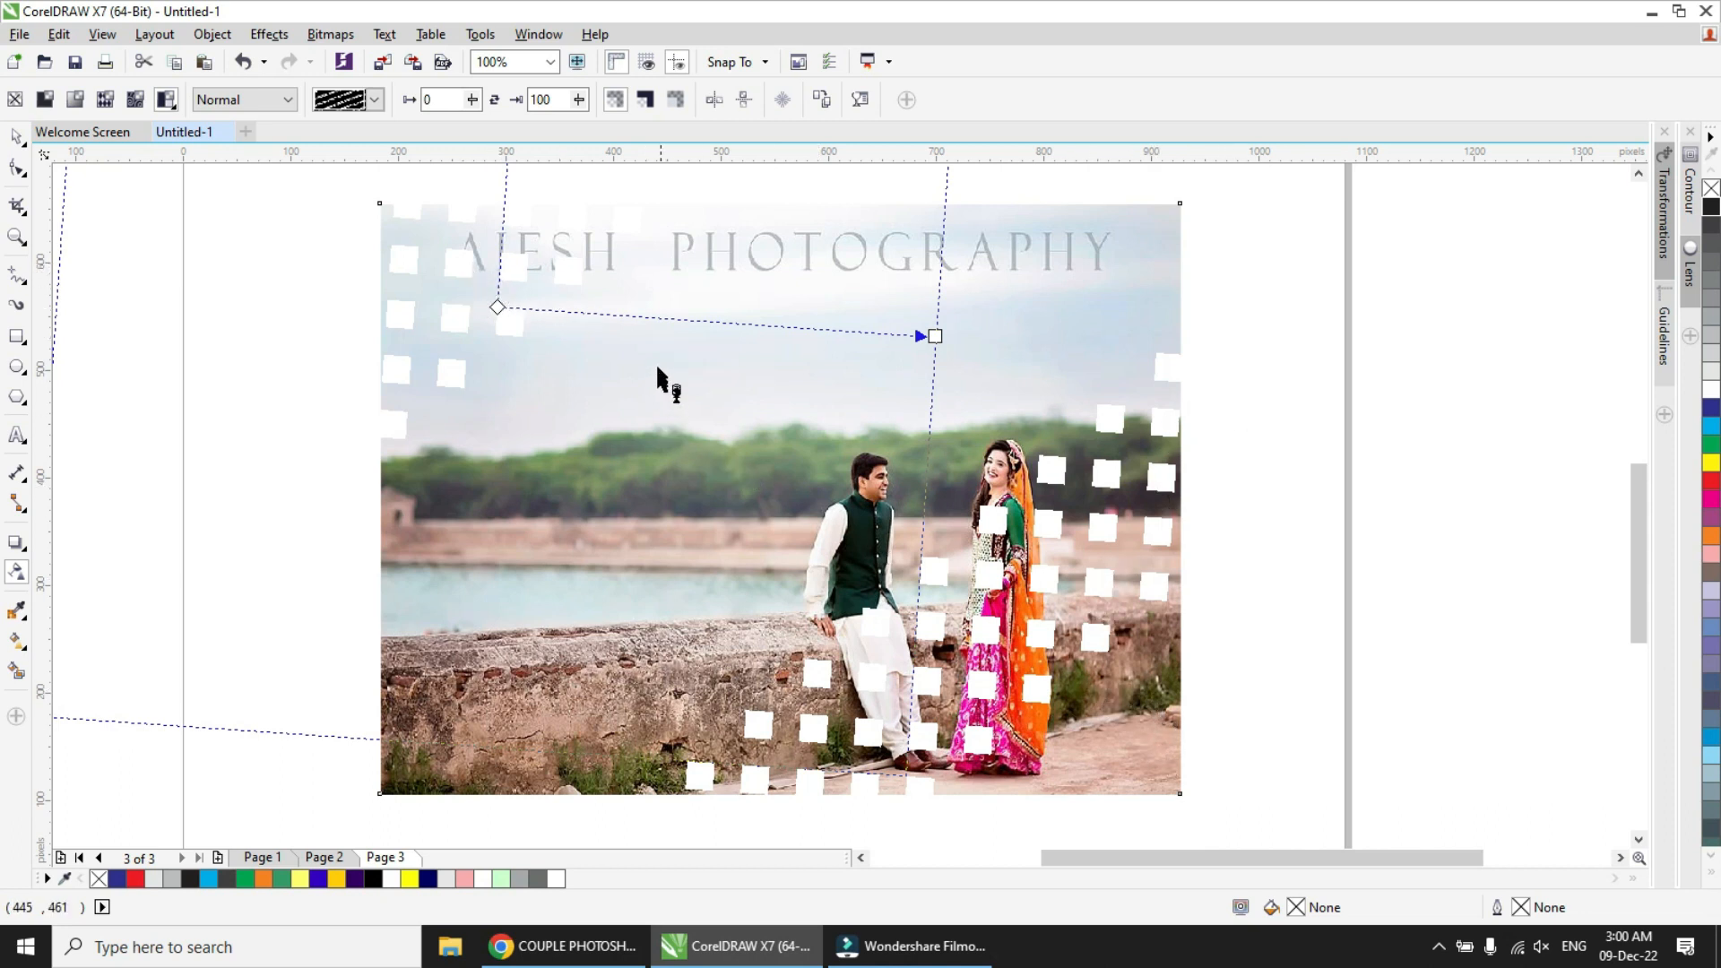
{"action": "left_click_drag", "start_coordinate": [462, 384], "coordinate": [603, 413]}
{"action": "left_click_drag", "start_coordinate": [564, 352], "coordinate": [457, 527]}
{"action": "left_click_drag", "start_coordinate": [479, 365], "coordinate": [420, 410]}
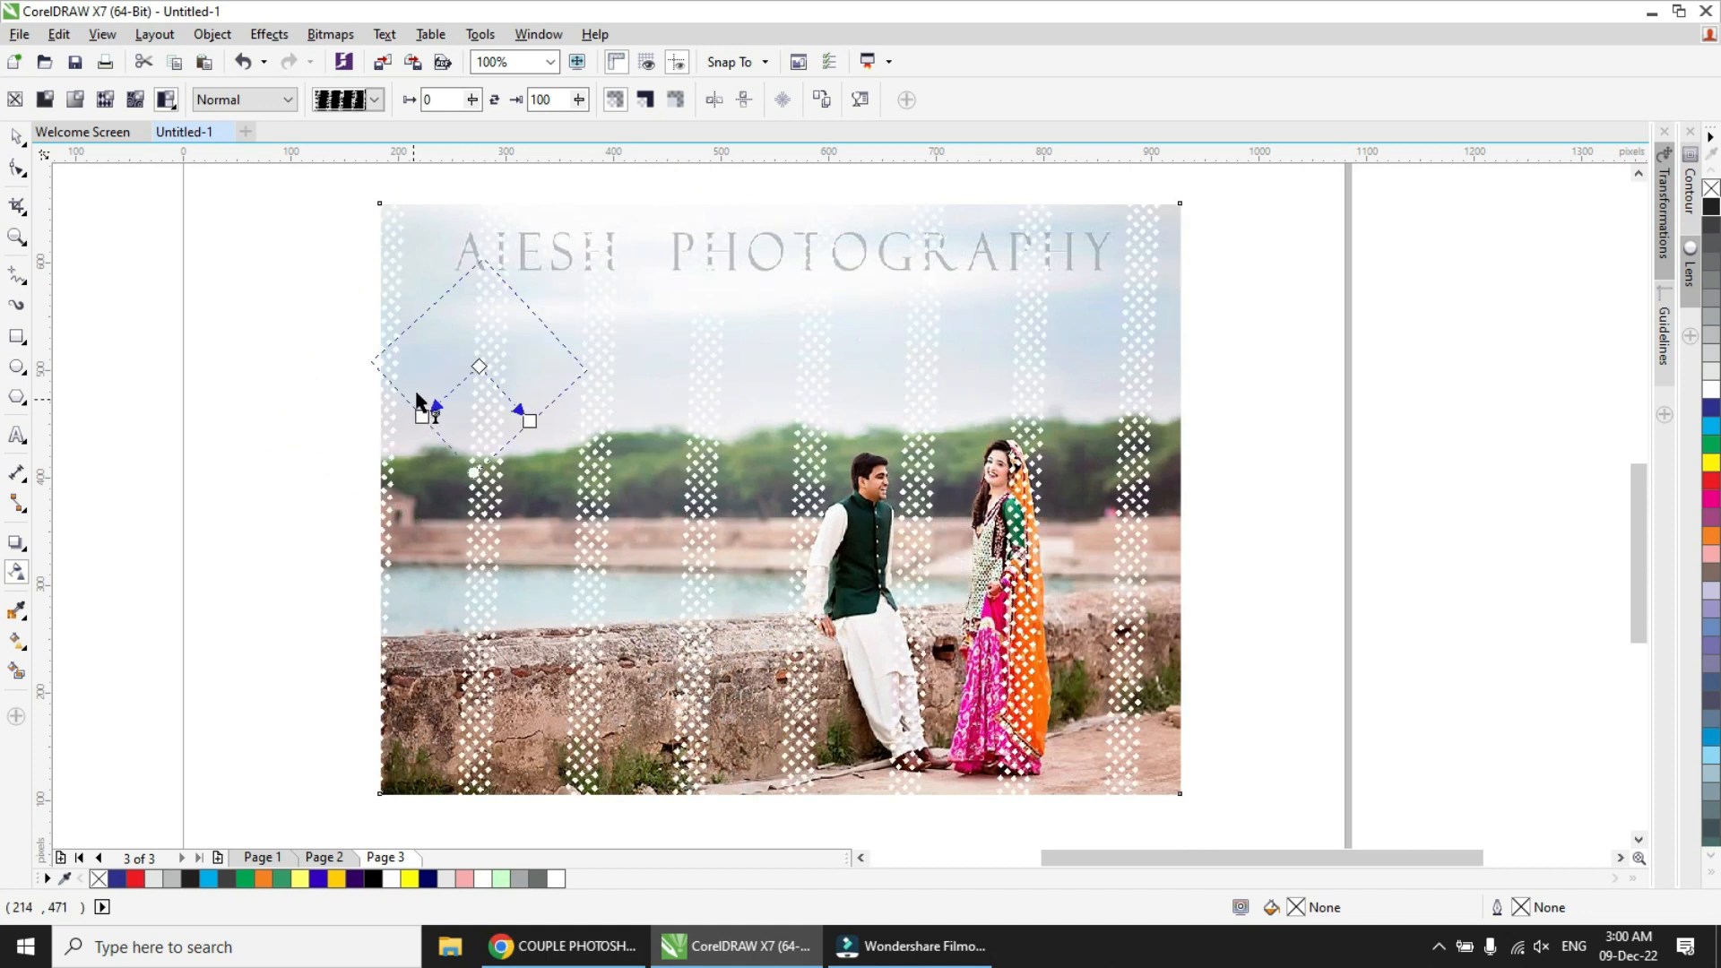
- Delete the waterside photo from the page
{"action": "left_click", "coordinate": [20, 140]}
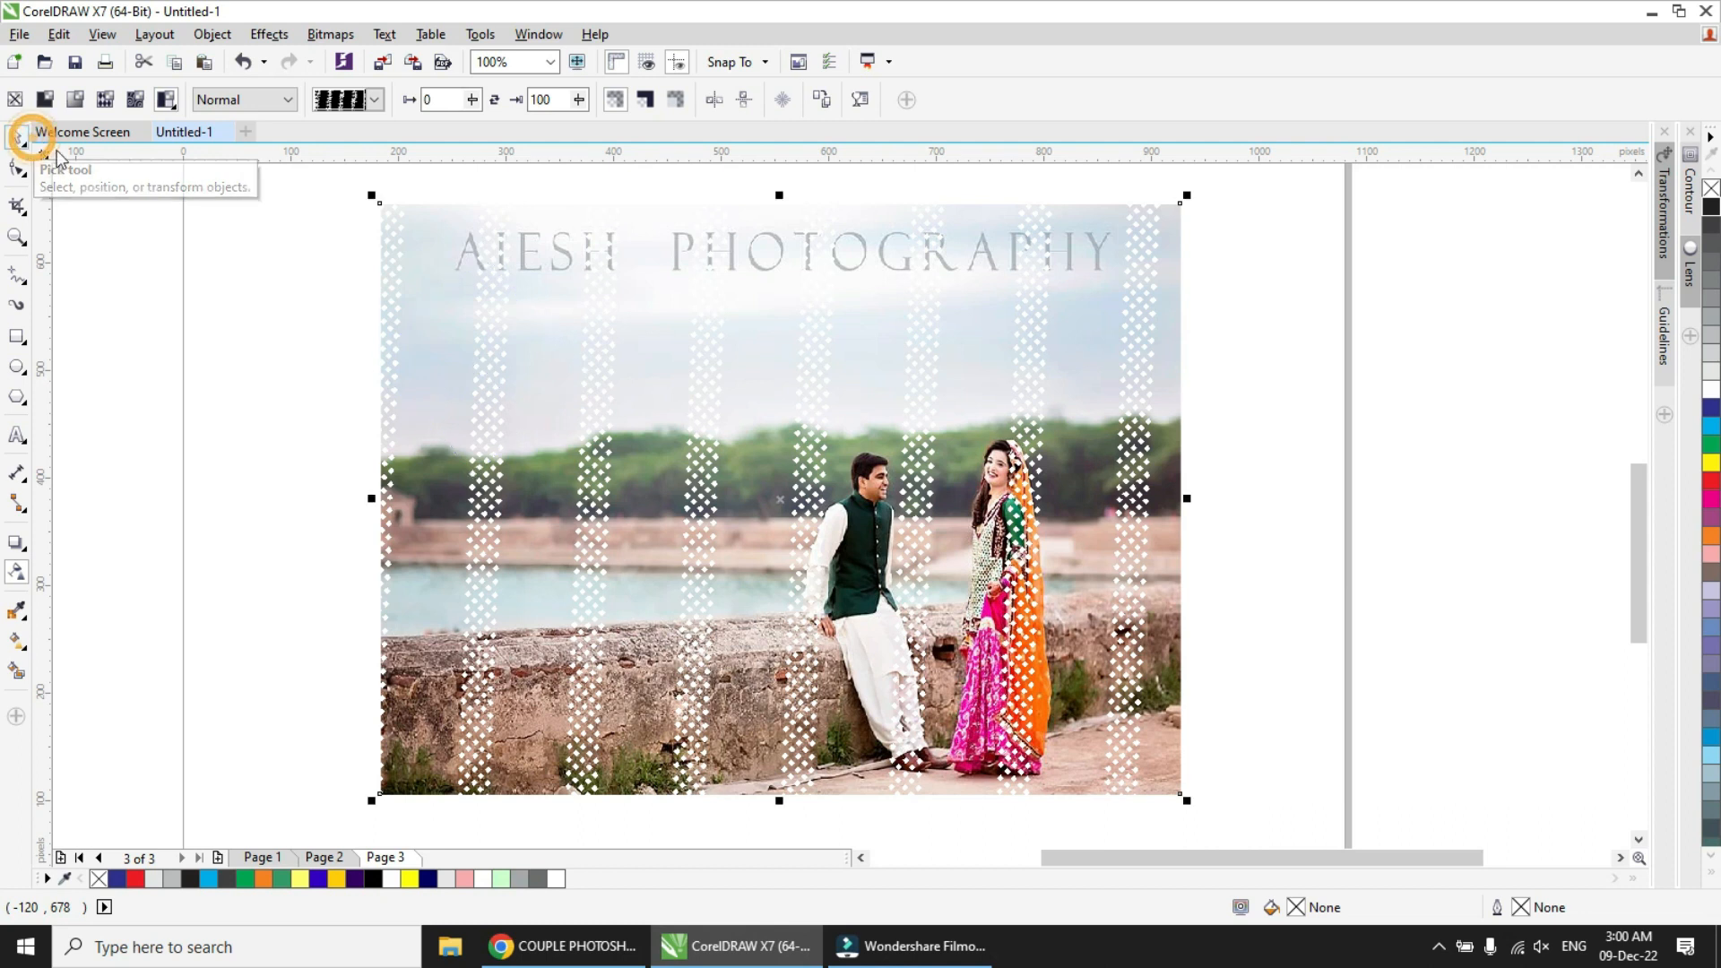
{"action": "left_click", "coordinate": [672, 362]}
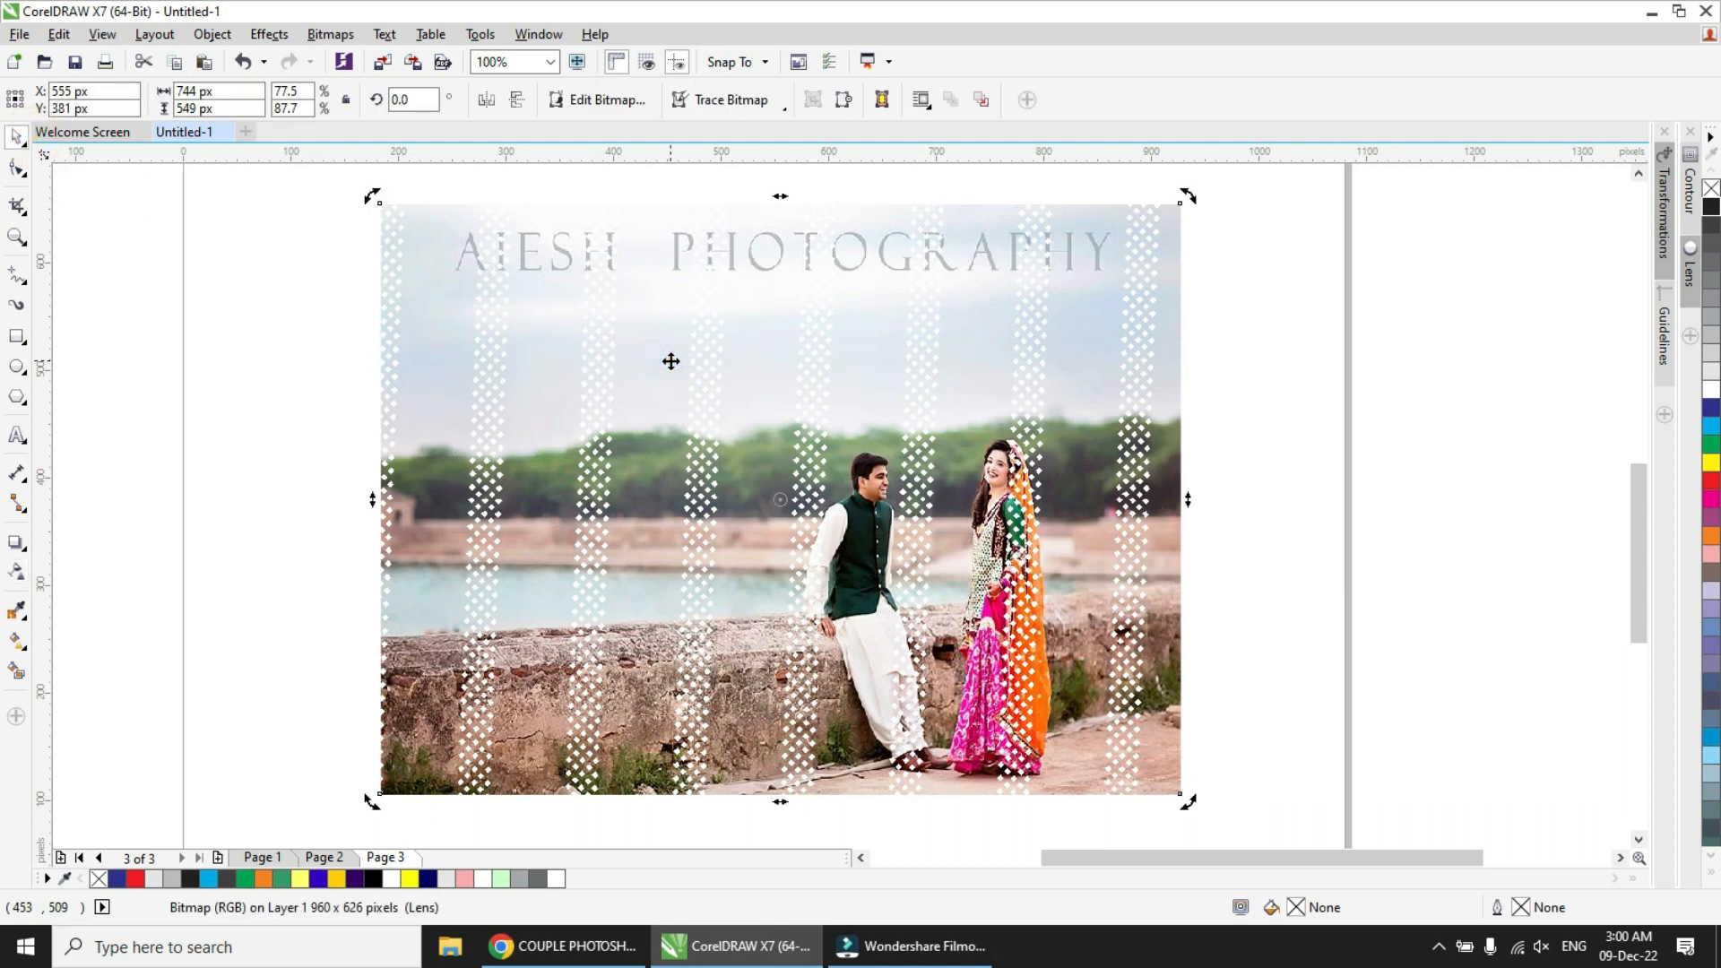
{"action": "key", "text": "Delete"}
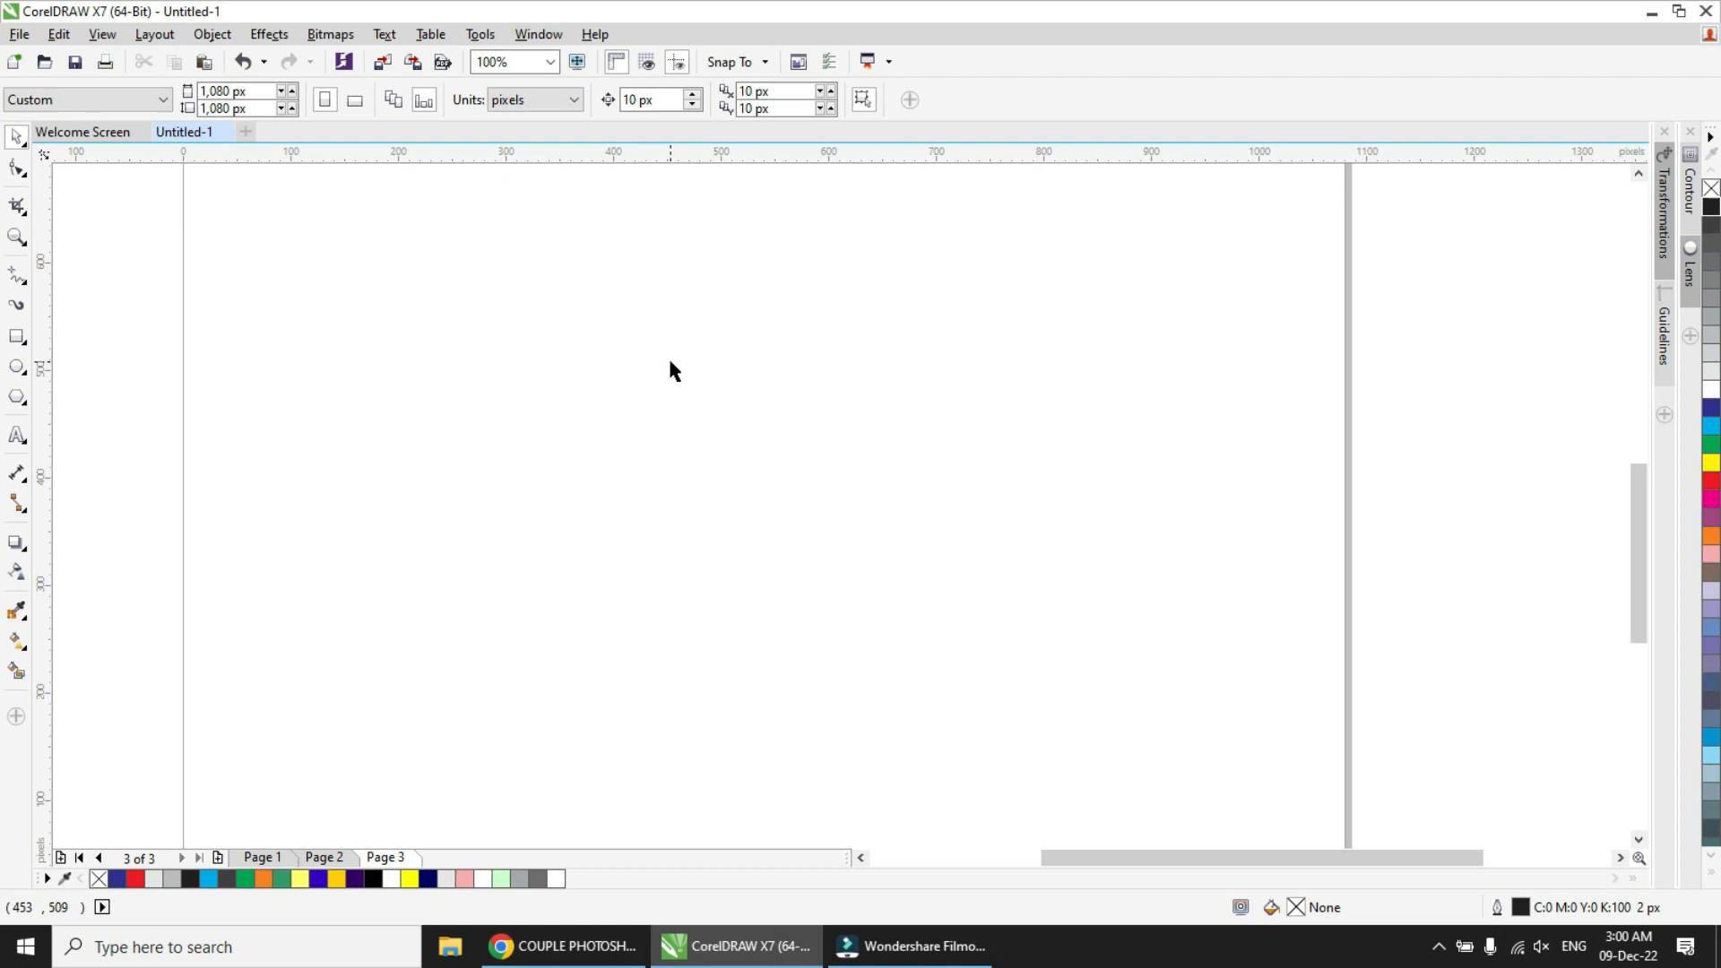
- Move the hand-held lens photo below the title to about X 502 px, Y 840 px, and shift the palace photo fully onto the page
{"action": "key", "text": "F4"}
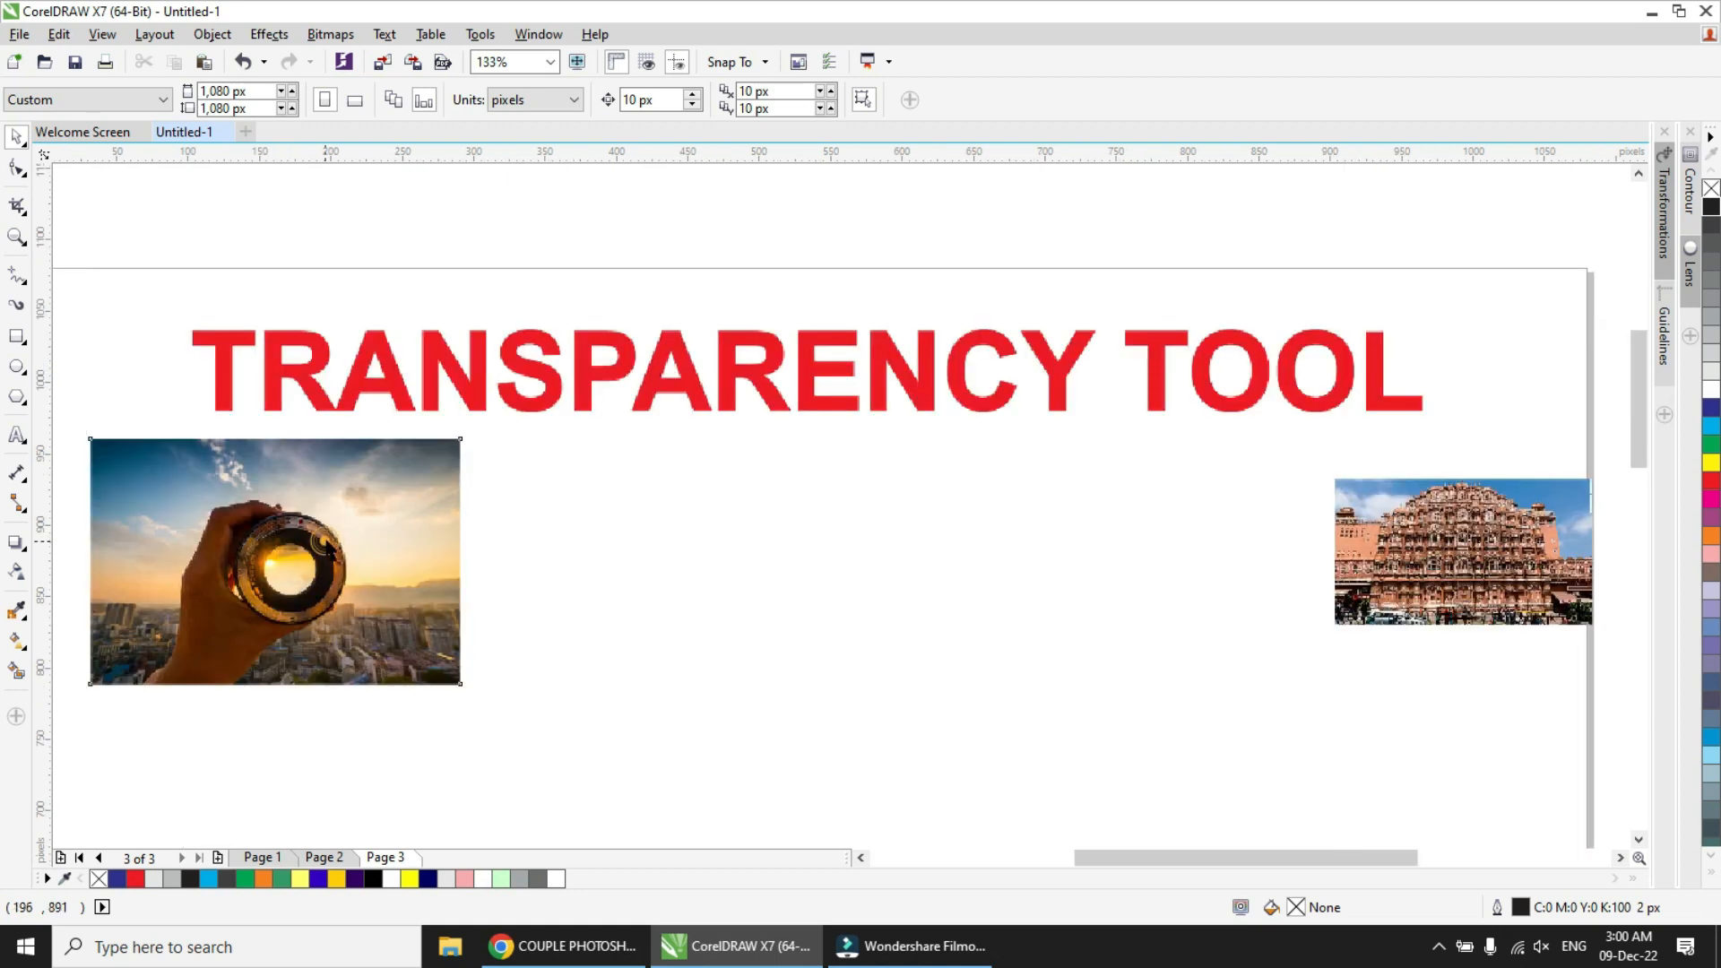
{"action": "left_click", "coordinate": [324, 542]}
{"action": "left_click_drag", "start_coordinate": [314, 522], "coordinate": [804, 571]}
{"action": "left_click", "coordinate": [1488, 545]}
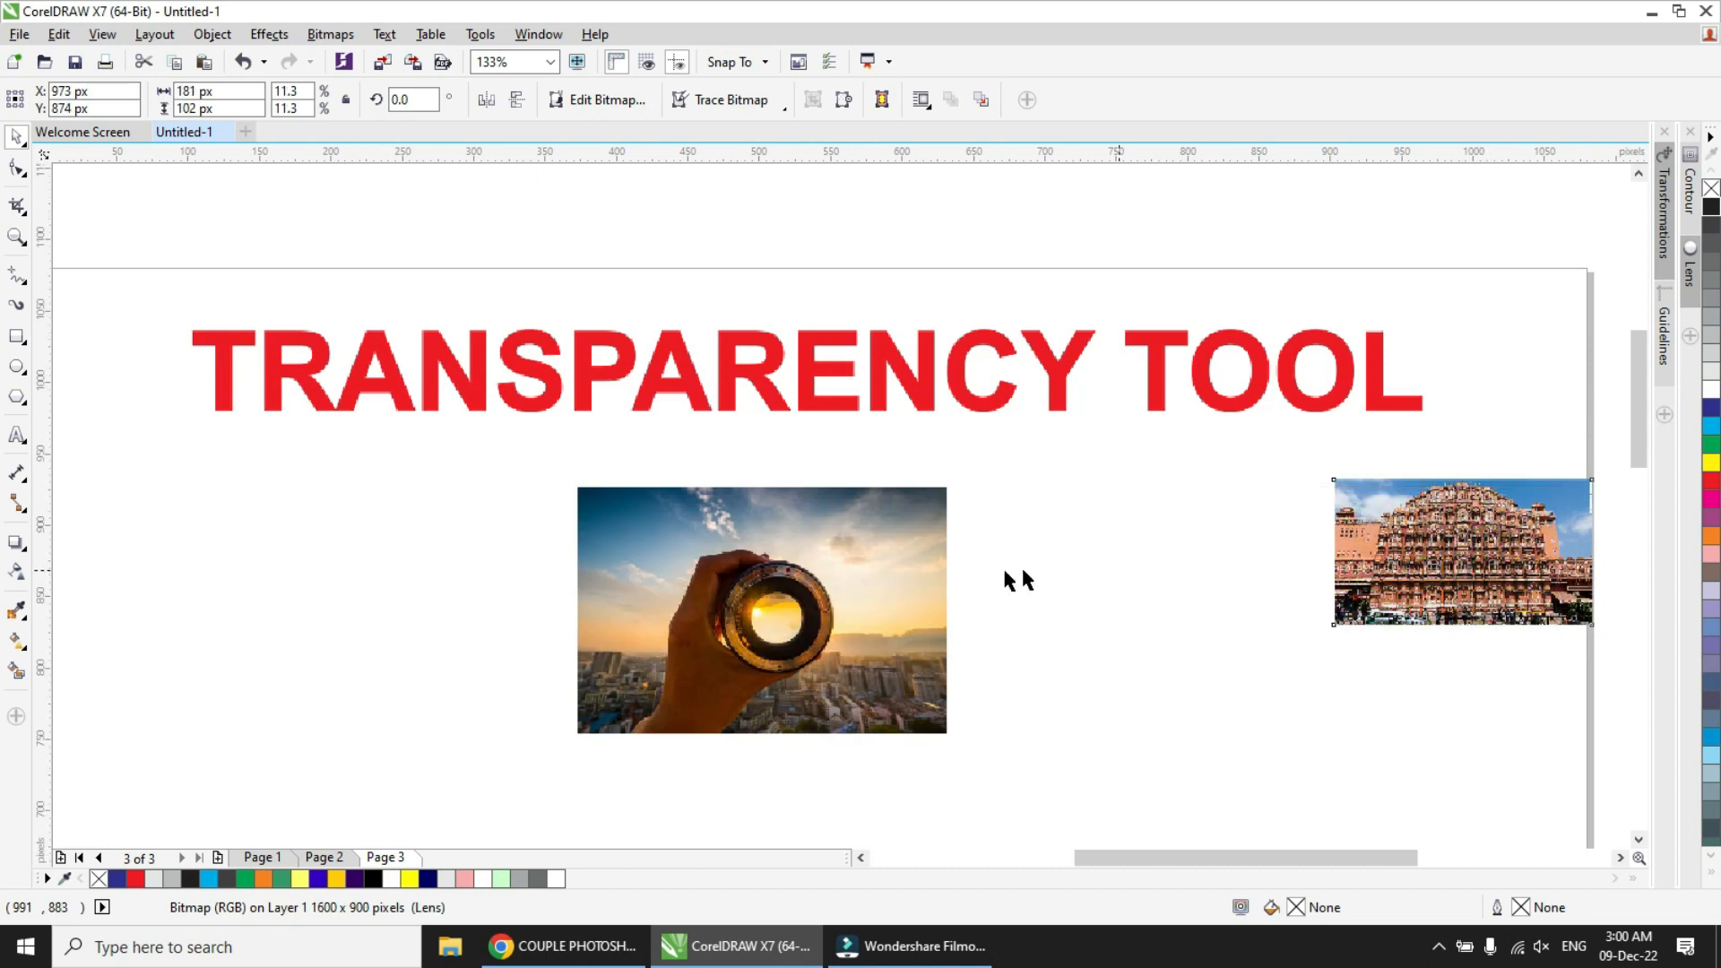
{"action": "left_click", "coordinate": [768, 551]}
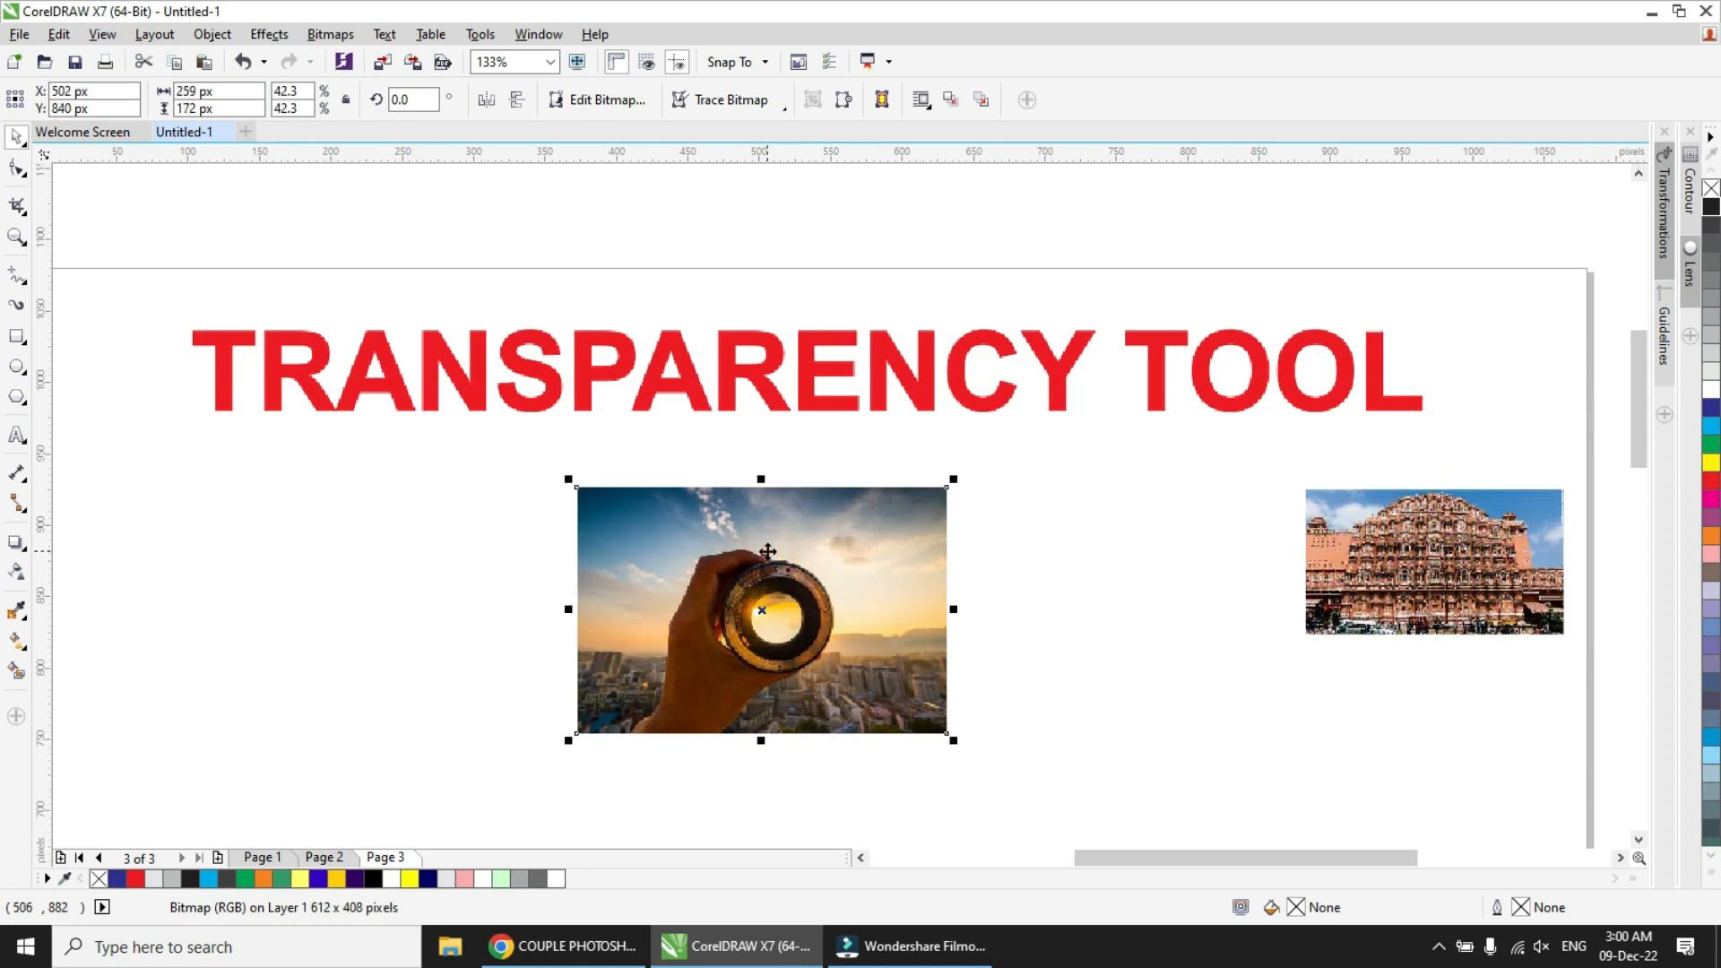
{"action": "key", "text": "shift+F2"}
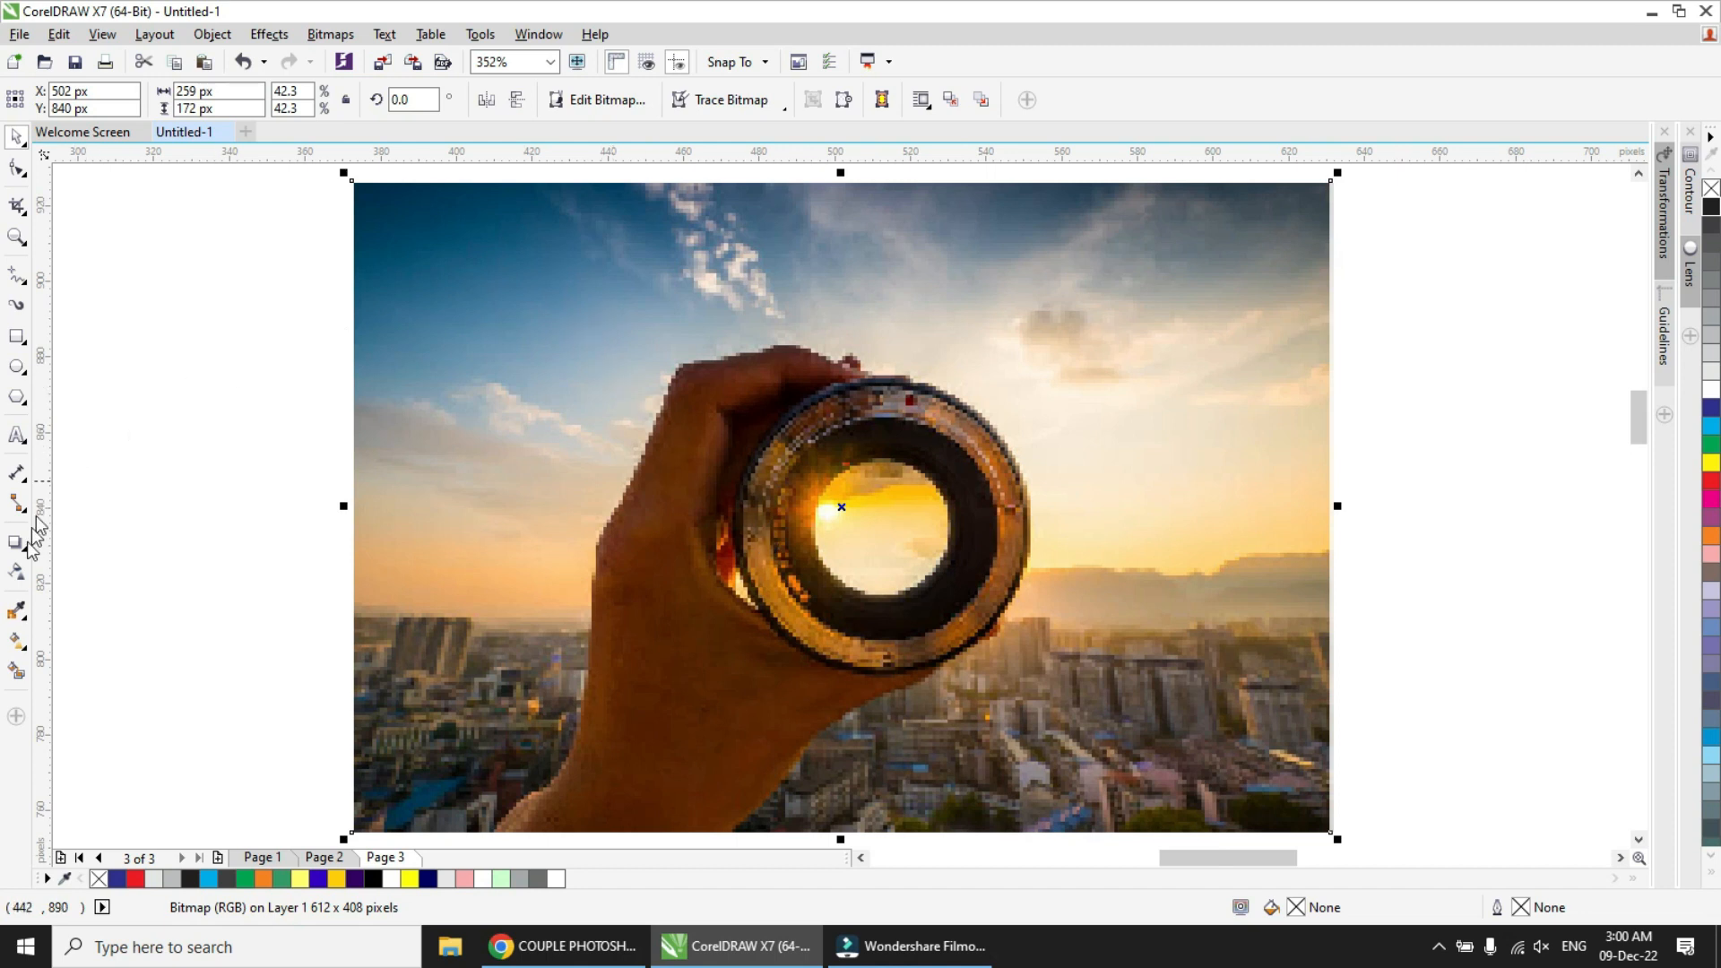
- Apply a linear fountain transparency to the lens photo, running almost horizontally from the lens centre and fading out near the photo's edge
{"action": "left_click", "coordinate": [16, 571]}
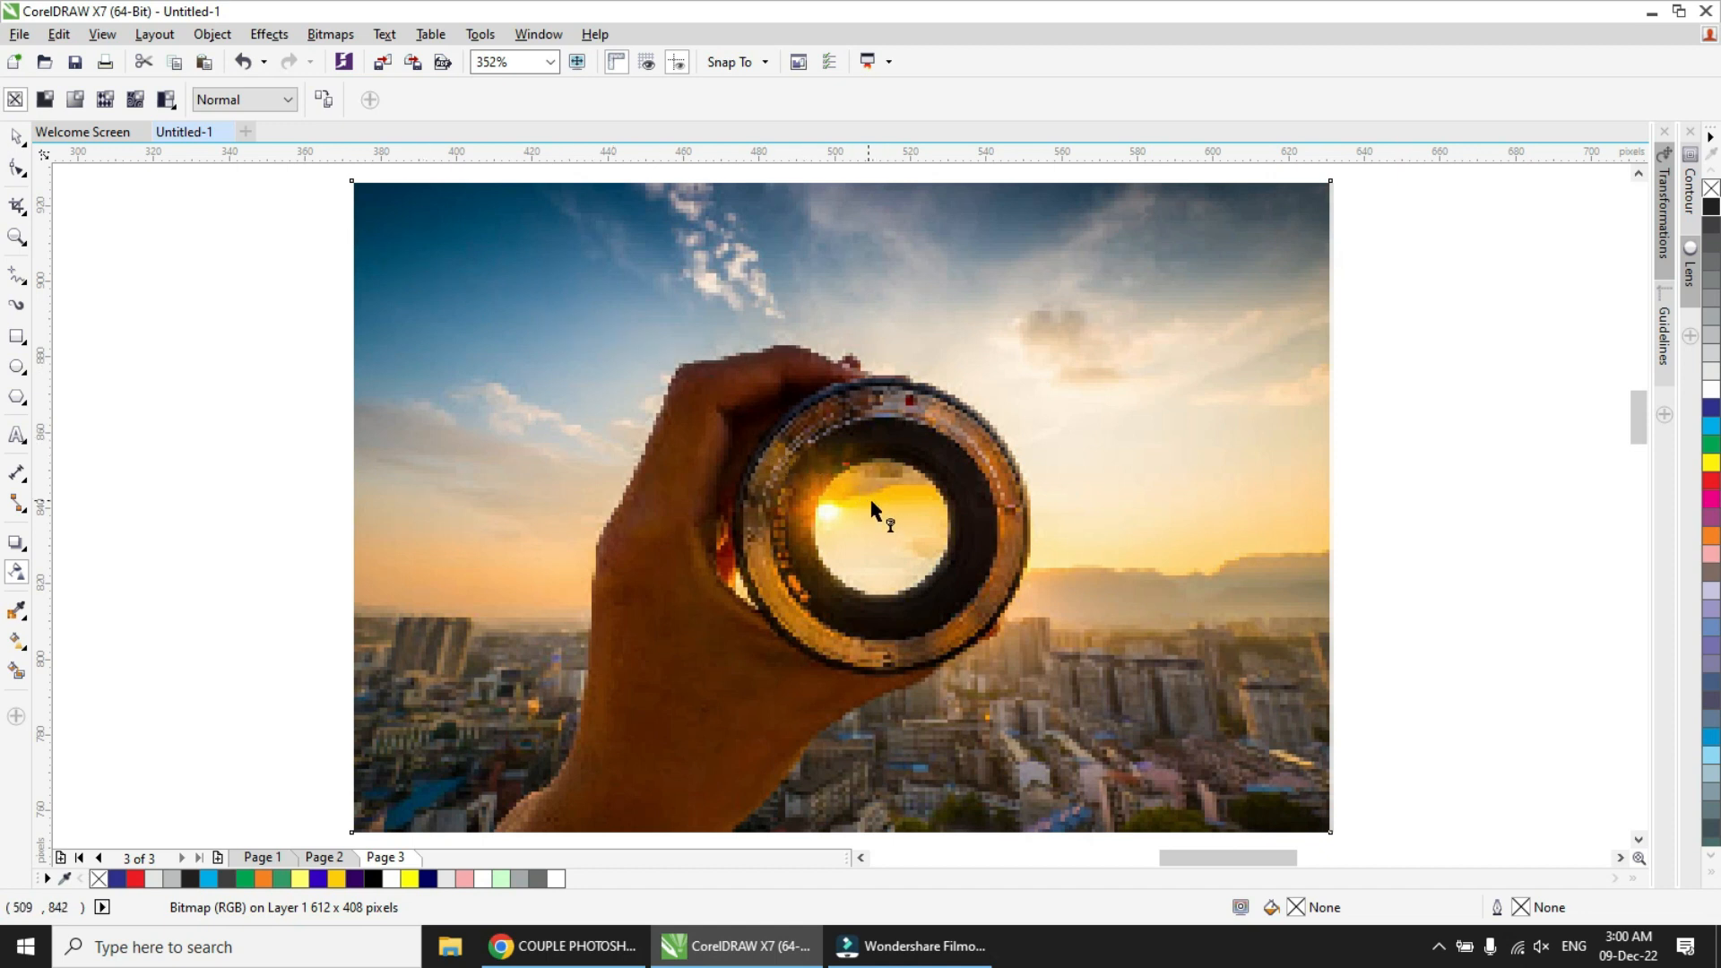
{"action": "left_click_drag", "start_coordinate": [912, 537], "coordinate": [1186, 502]}
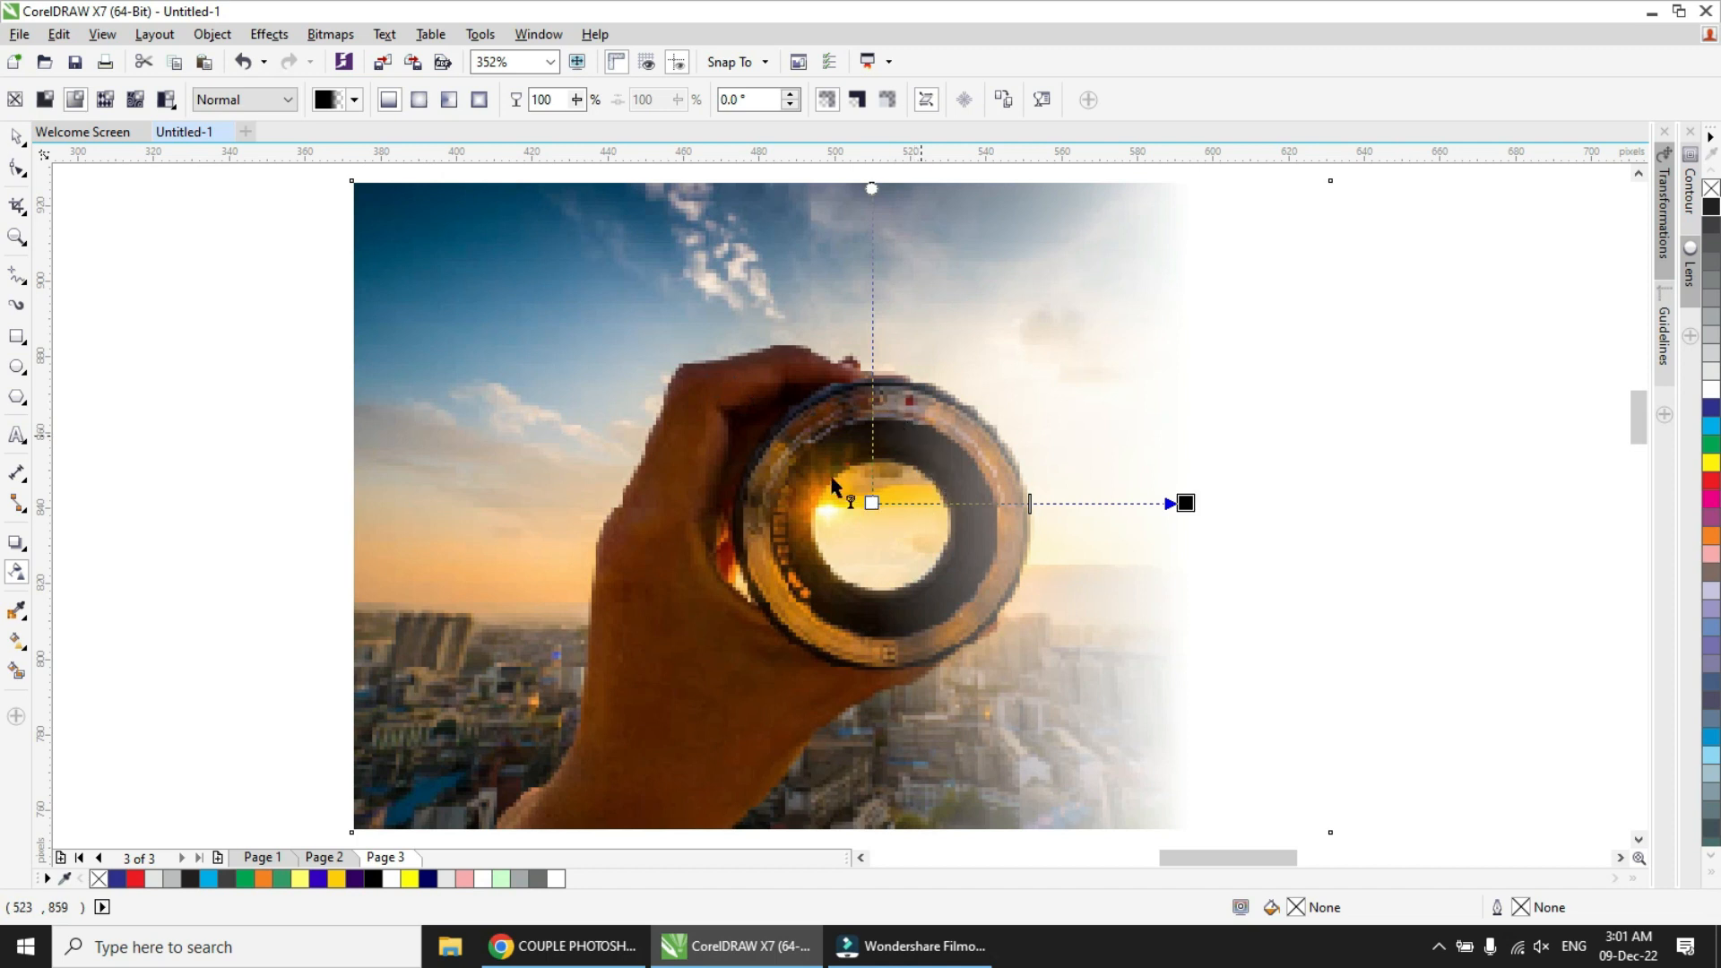
{"action": "left_click_drag", "start_coordinate": [873, 502], "coordinate": [887, 514]}
{"action": "left_click_drag", "start_coordinate": [1186, 504], "coordinate": [1196, 516]}
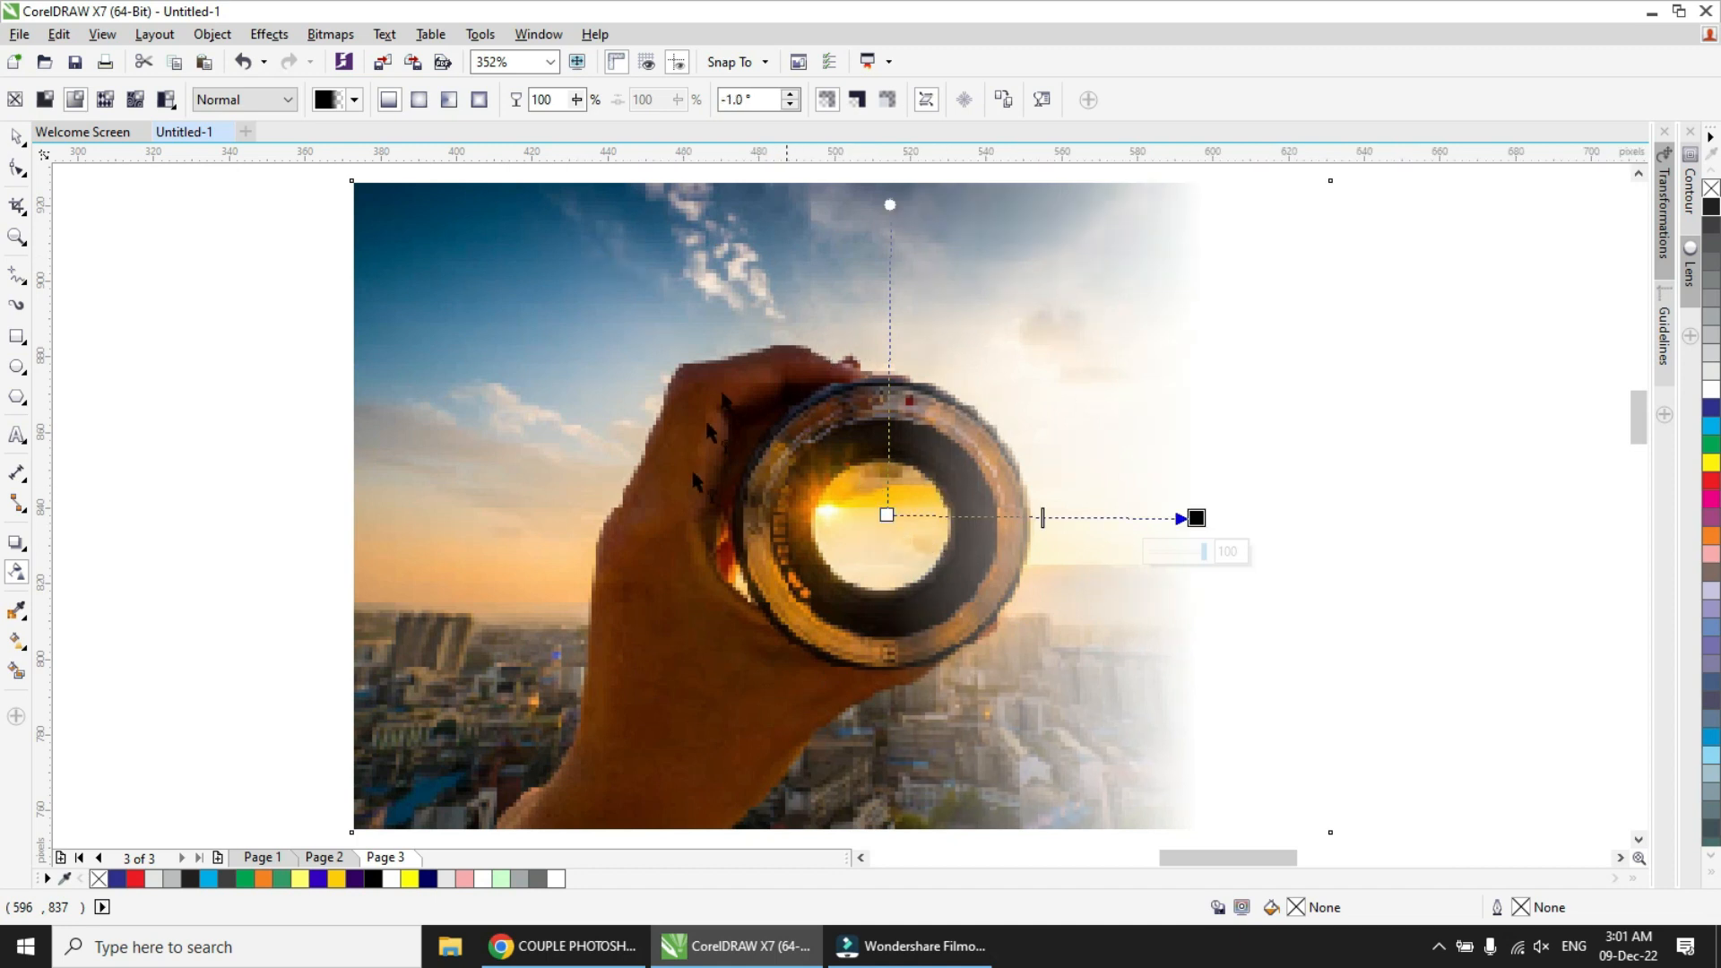
- Change the fountain transparency to elliptical, centre it on the lens and set the centre node's transparency to 0%
{"action": "left_click", "coordinate": [418, 100]}
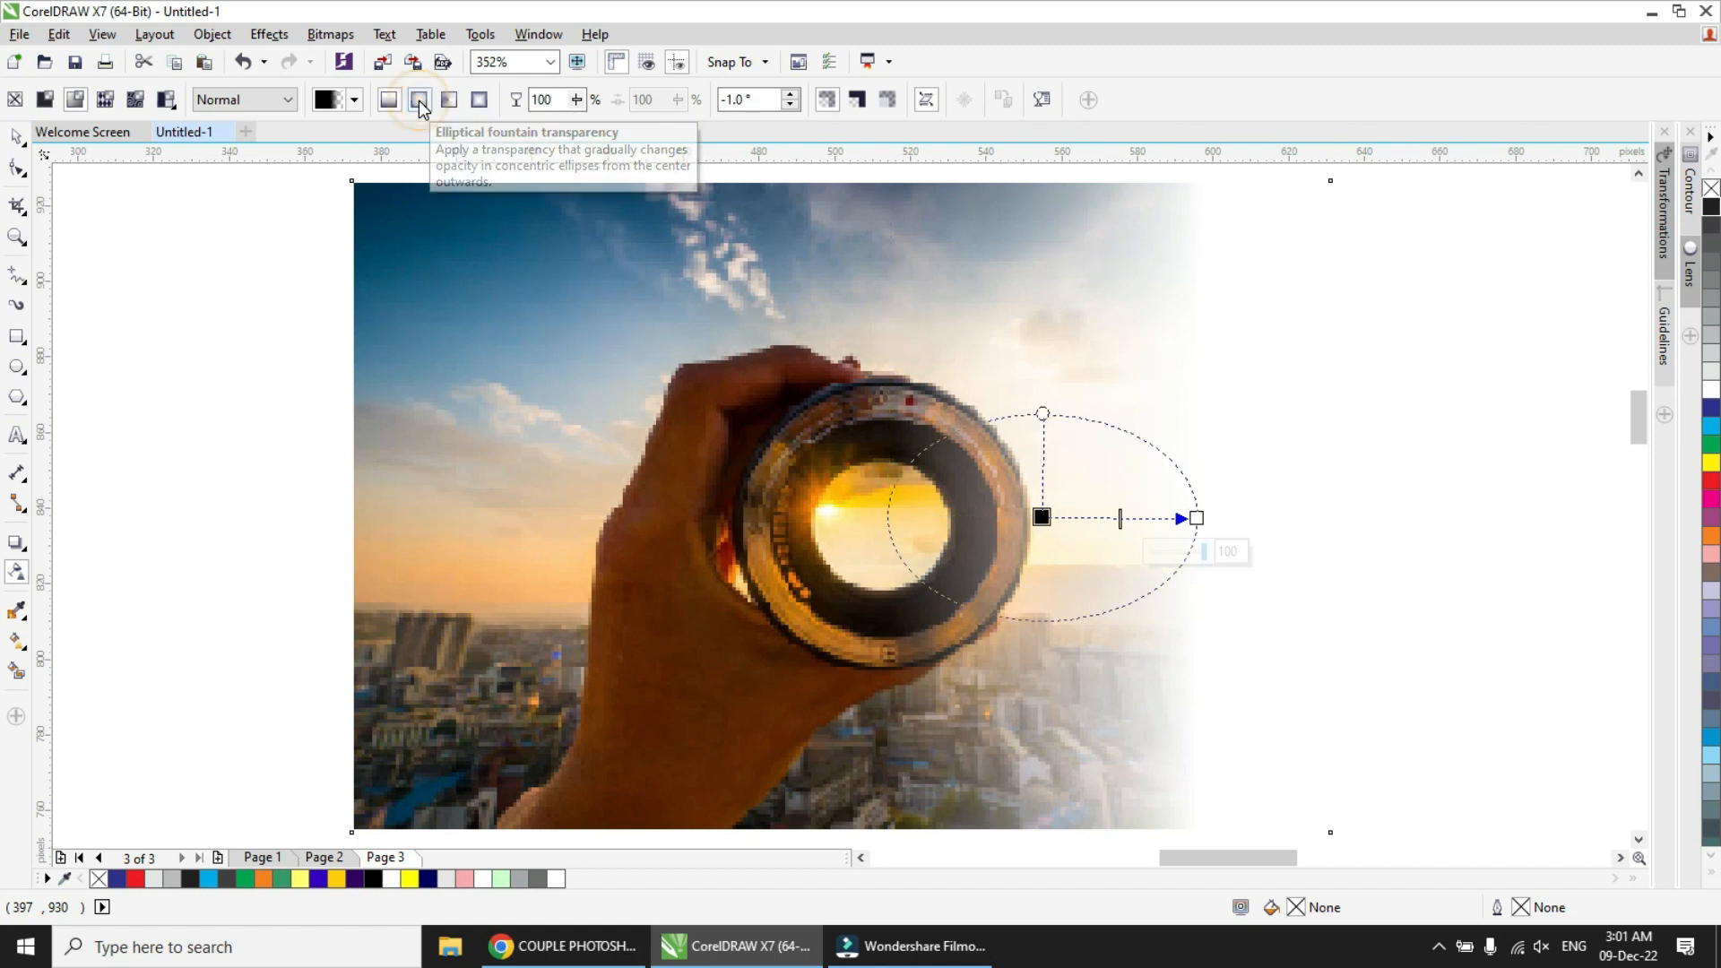
{"action": "left_click_drag", "start_coordinate": [1057, 527], "coordinate": [879, 522]}
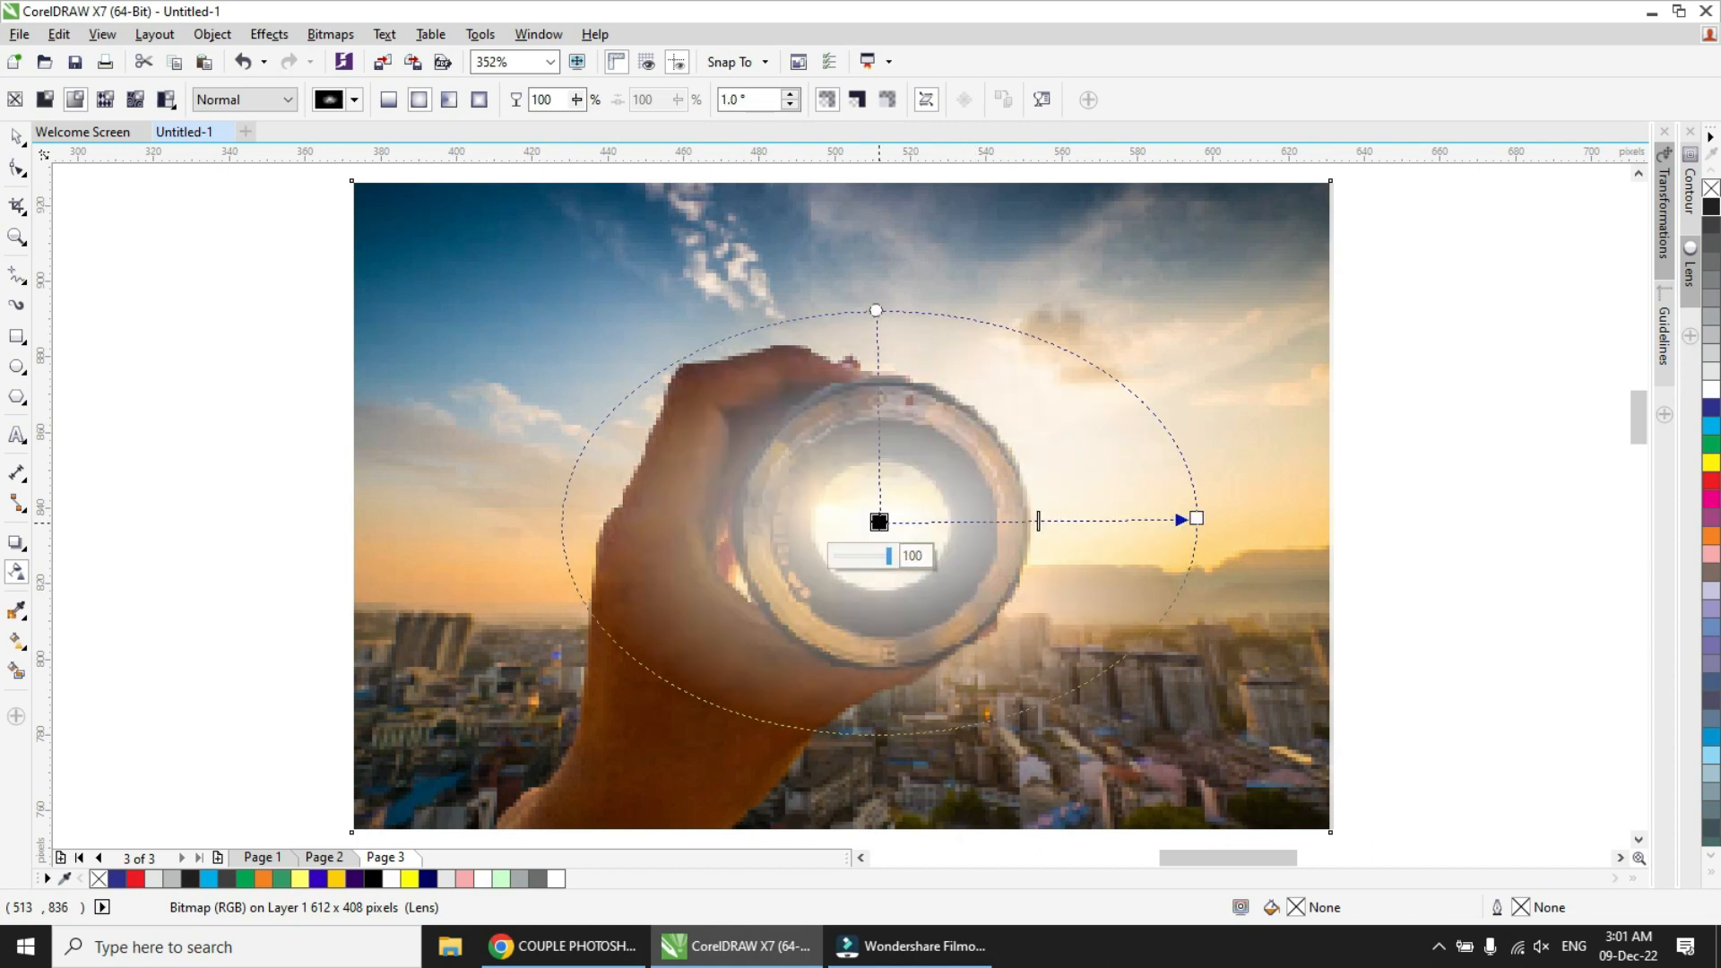
{"action": "left_click", "coordinate": [883, 522]}
{"action": "left_click_drag", "start_coordinate": [888, 558], "coordinate": [821, 557]}
- Set the ellipse's outer node to 100% transparency and resize and recentre the ellipse so the photo fades out around the lens
{"action": "left_click", "coordinate": [1197, 518]}
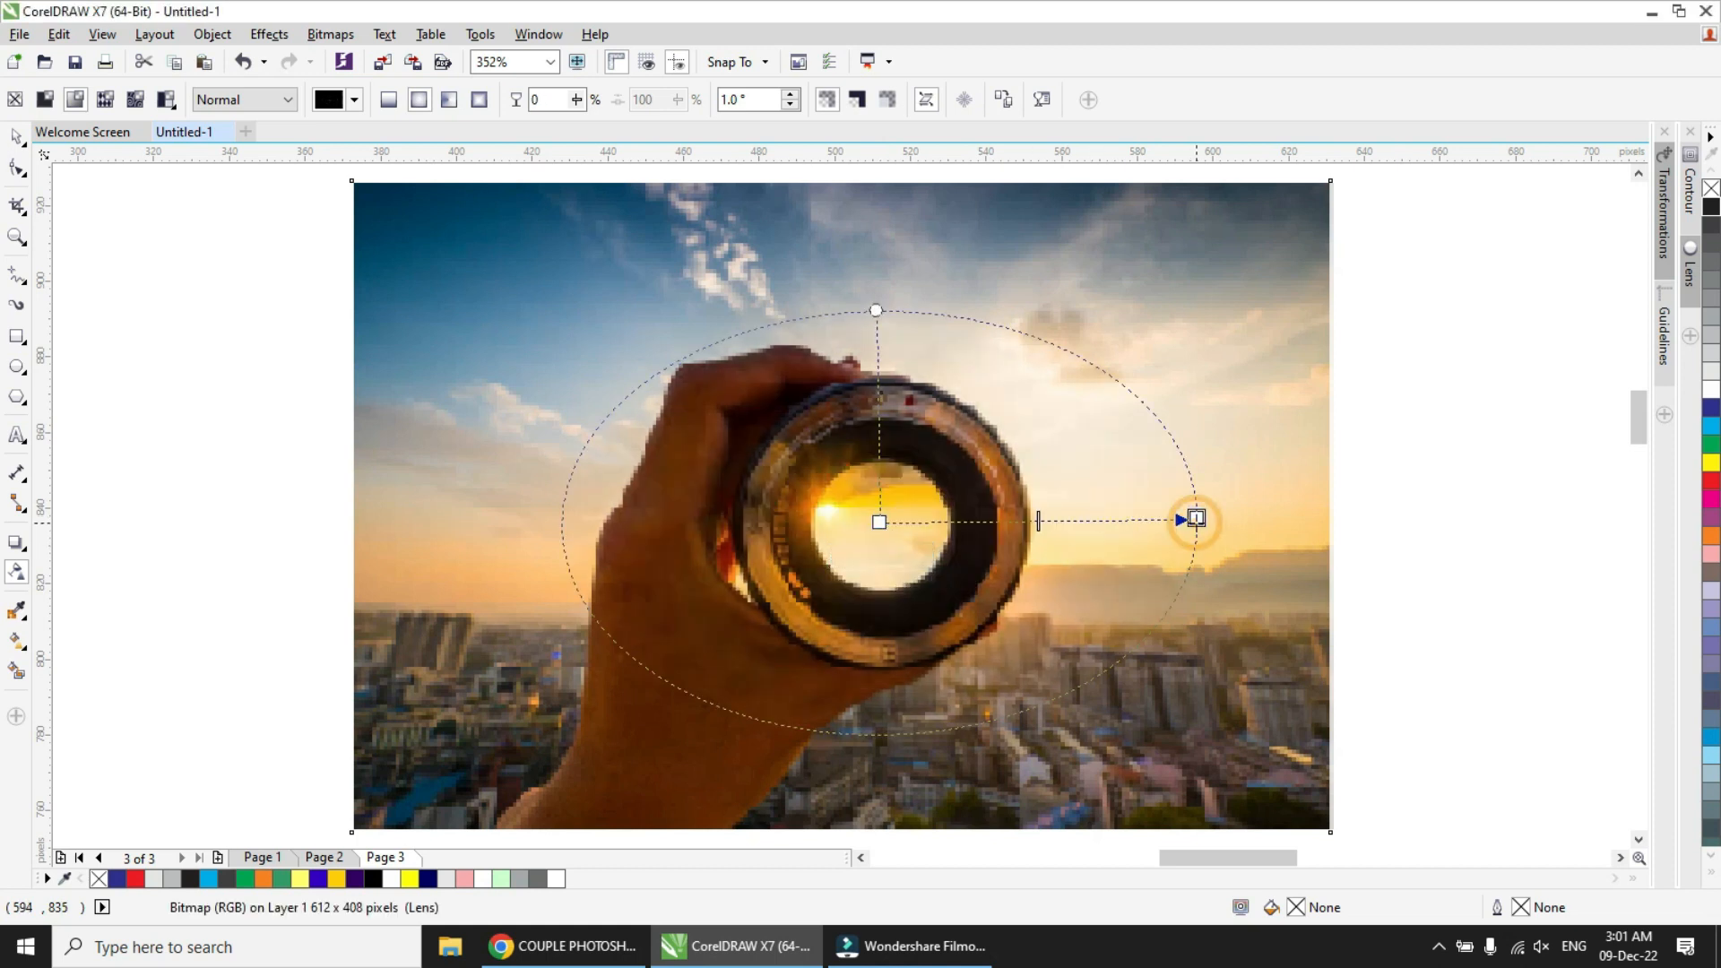
{"action": "left_click", "coordinate": [1196, 518]}
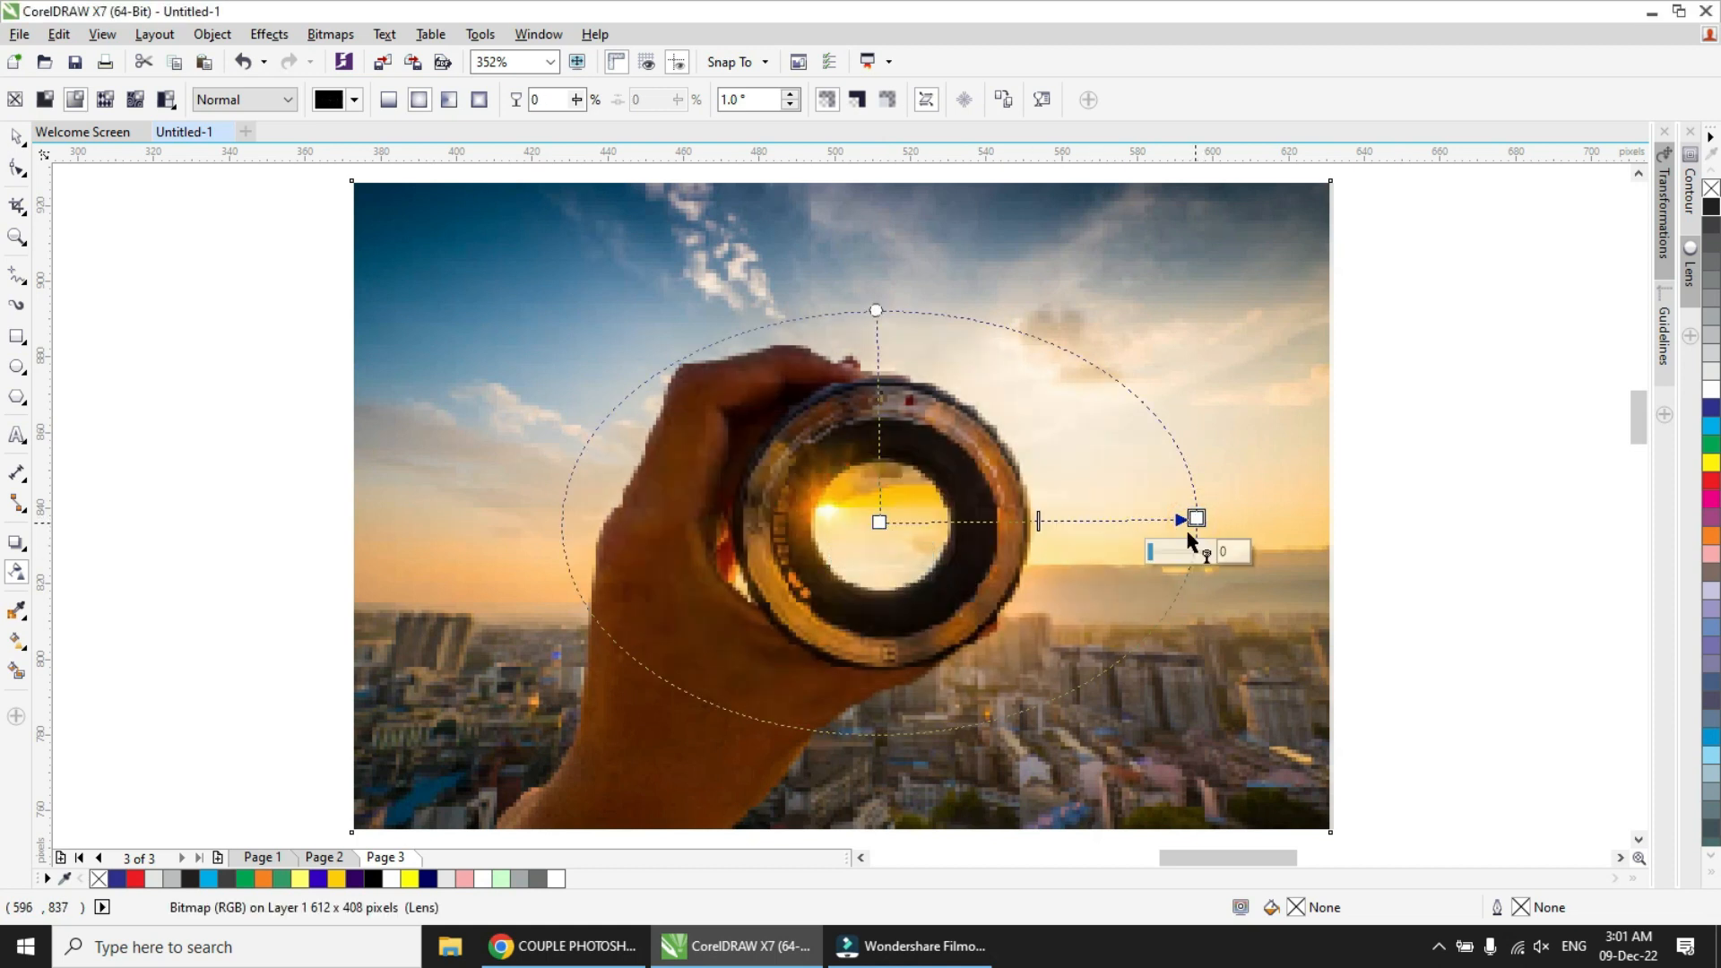
{"action": "left_click_drag", "start_coordinate": [1192, 552], "coordinate": [1305, 512]}
{"action": "left_click_drag", "start_coordinate": [872, 240], "coordinate": [873, 197]}
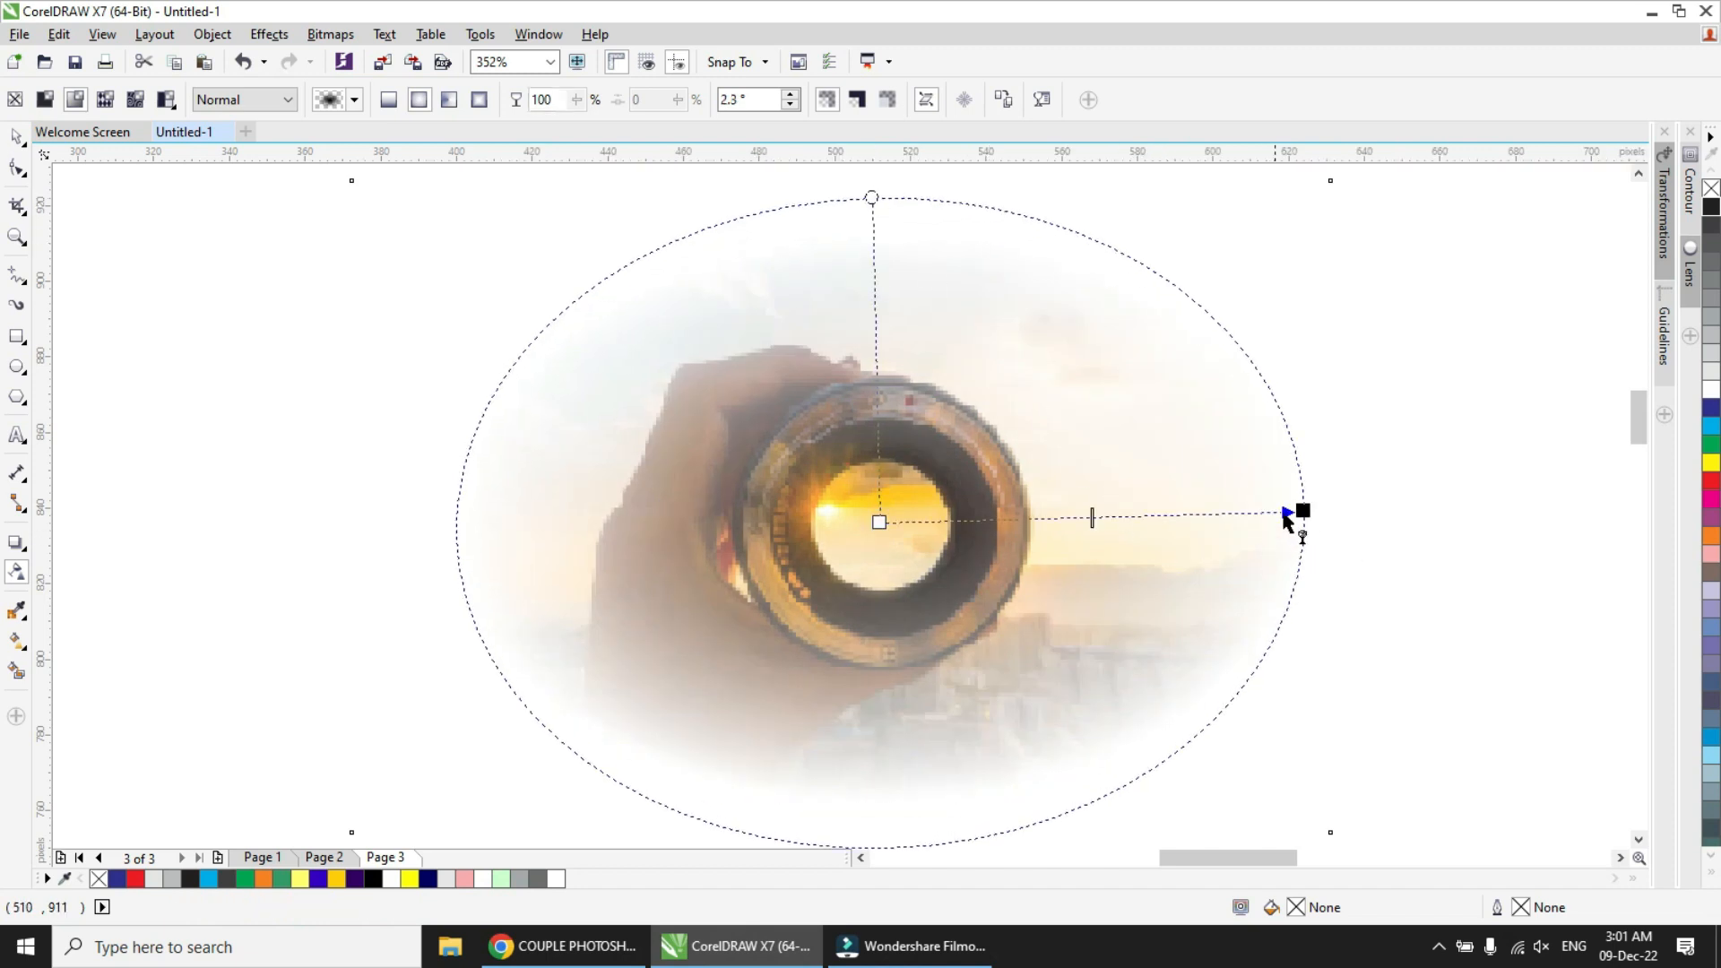
{"action": "left_click_drag", "start_coordinate": [1303, 511], "coordinate": [1207, 514]}
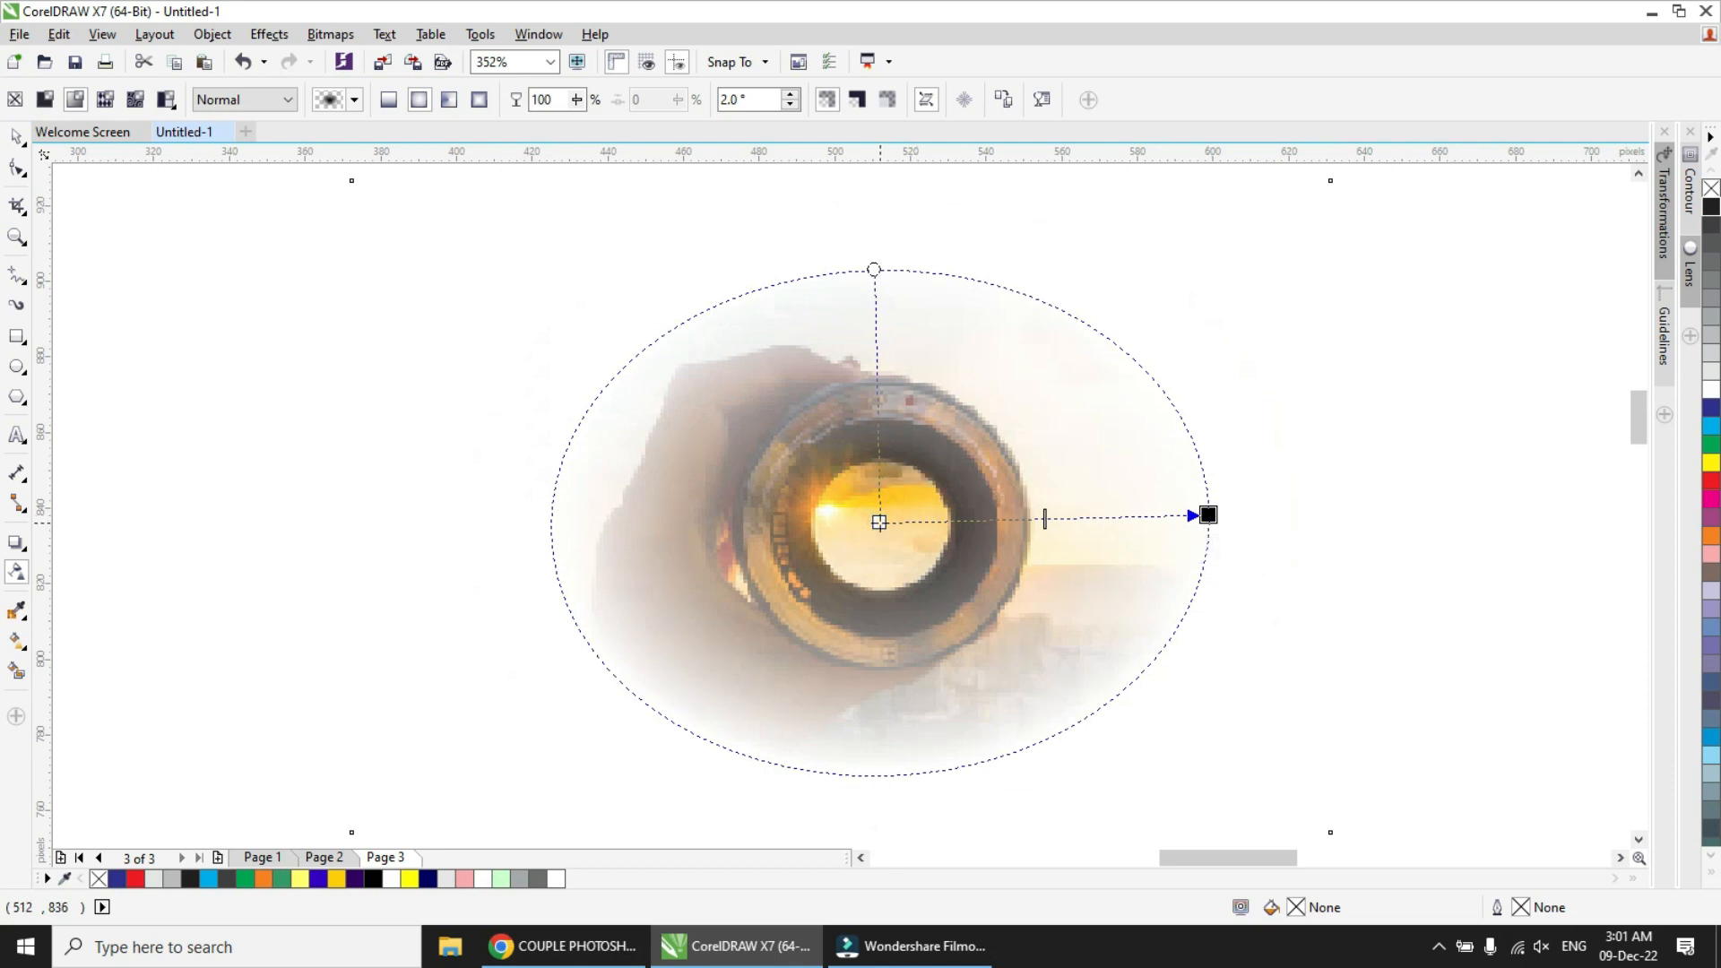
{"action": "left_click_drag", "start_coordinate": [879, 522], "coordinate": [882, 517]}
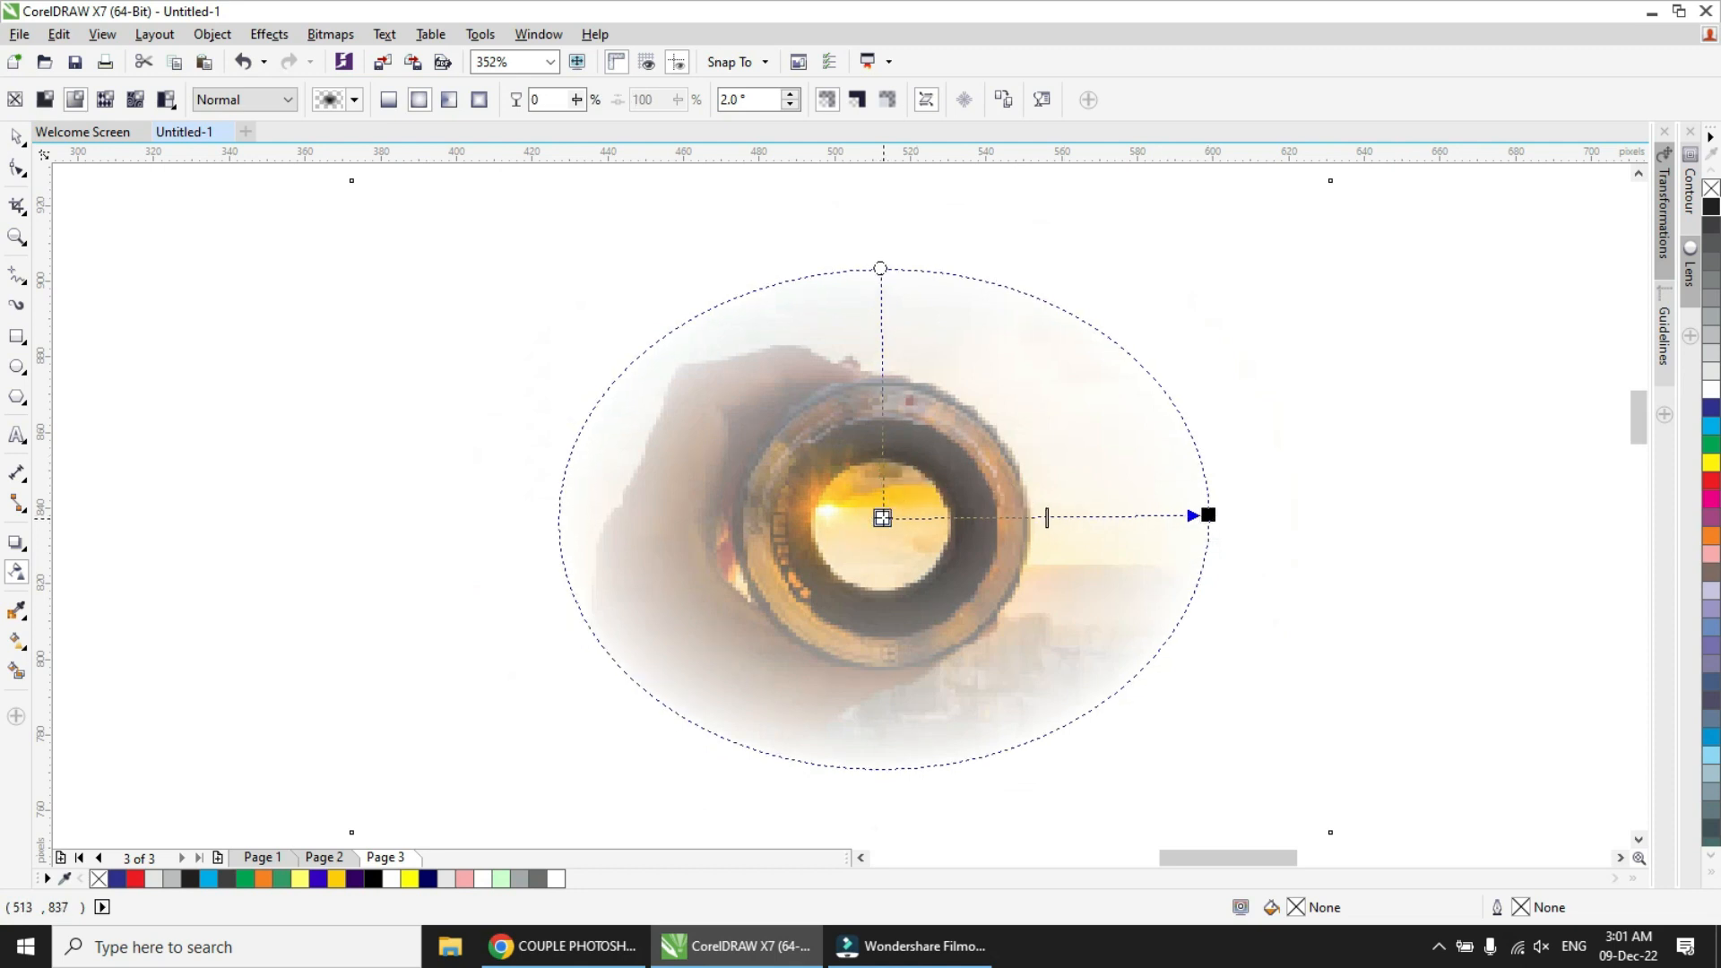
- Add an intermediate node at the 53% position of the elliptical transparency and set it to white
{"action": "left_click", "coordinate": [1037, 516]}
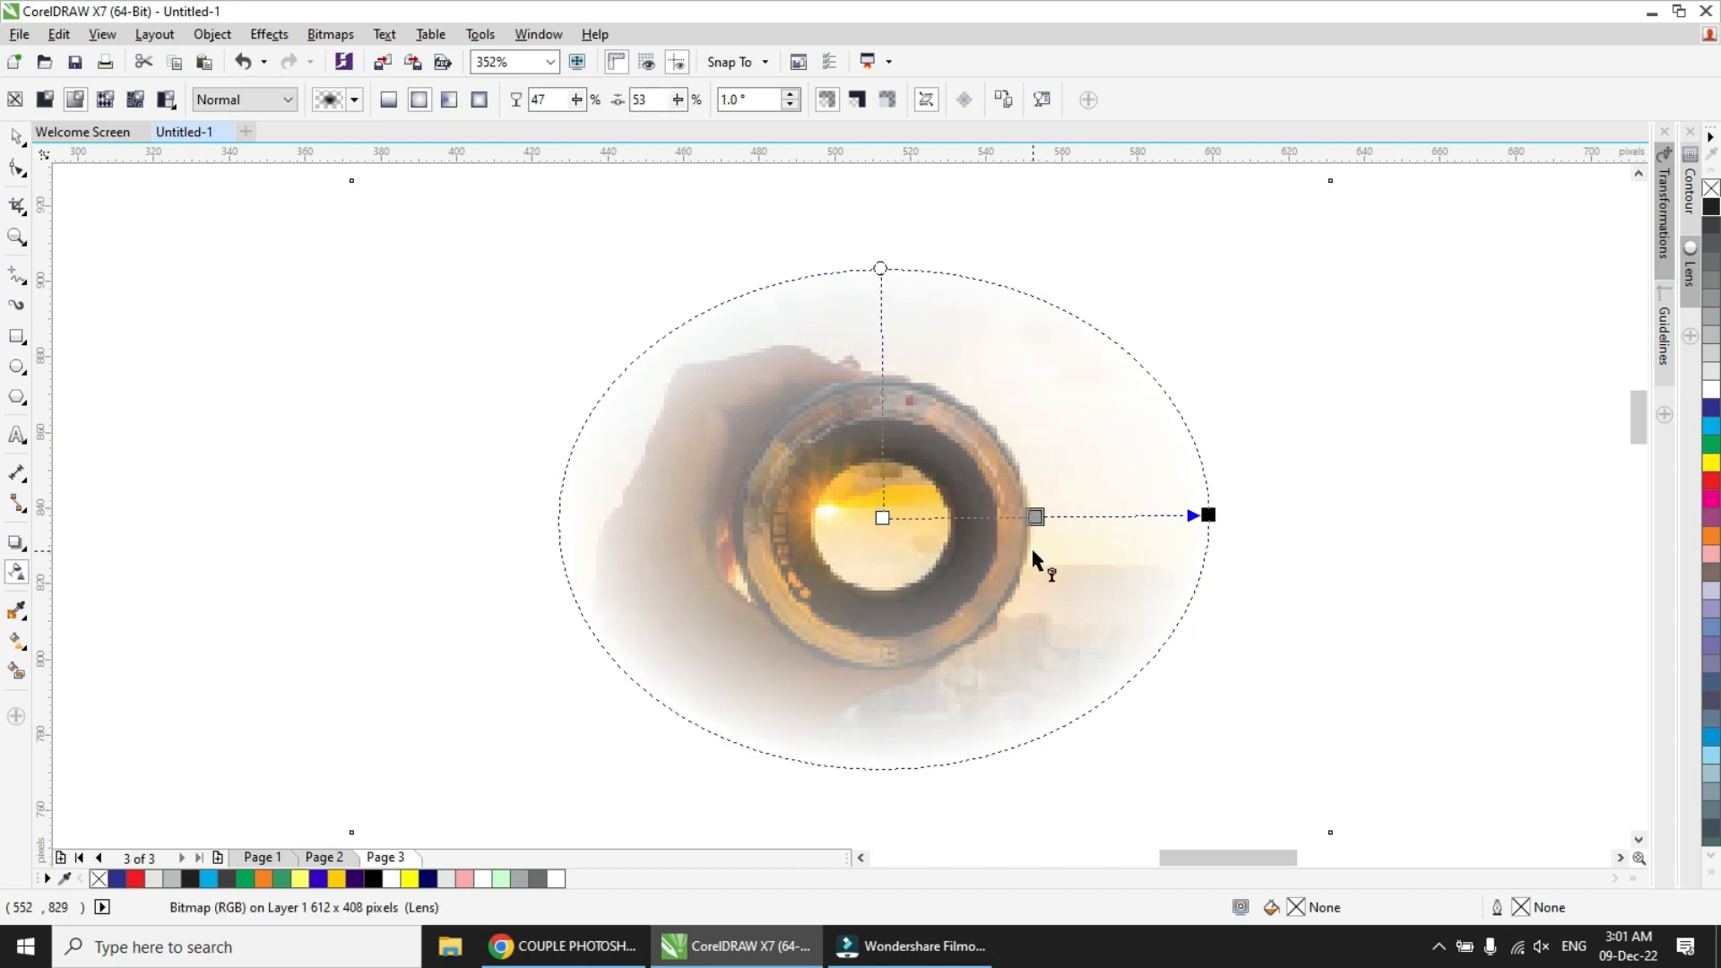
{"action": "left_click", "coordinate": [1708, 393]}
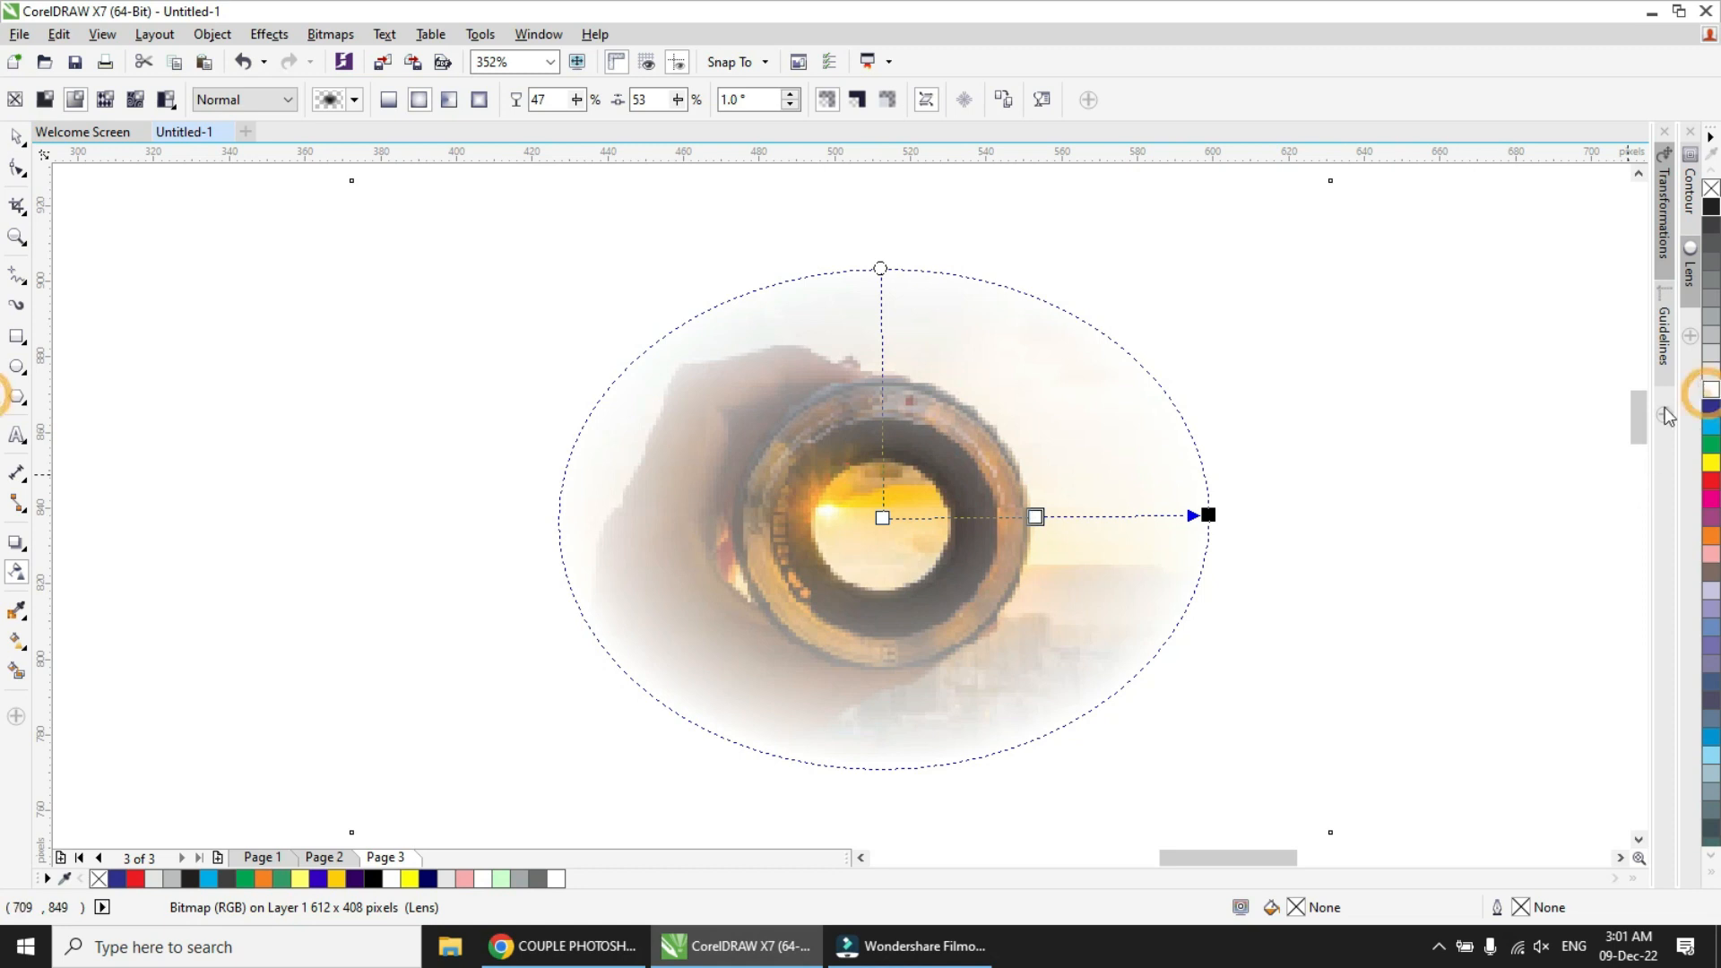
- Move the lens photo's intermediate transparency node to the 40% position at 0% transparency, and adjust the ellipse's outer edge and centre around the hand and lens
{"action": "left_click_drag", "start_coordinate": [1036, 517], "coordinate": [1127, 510]}
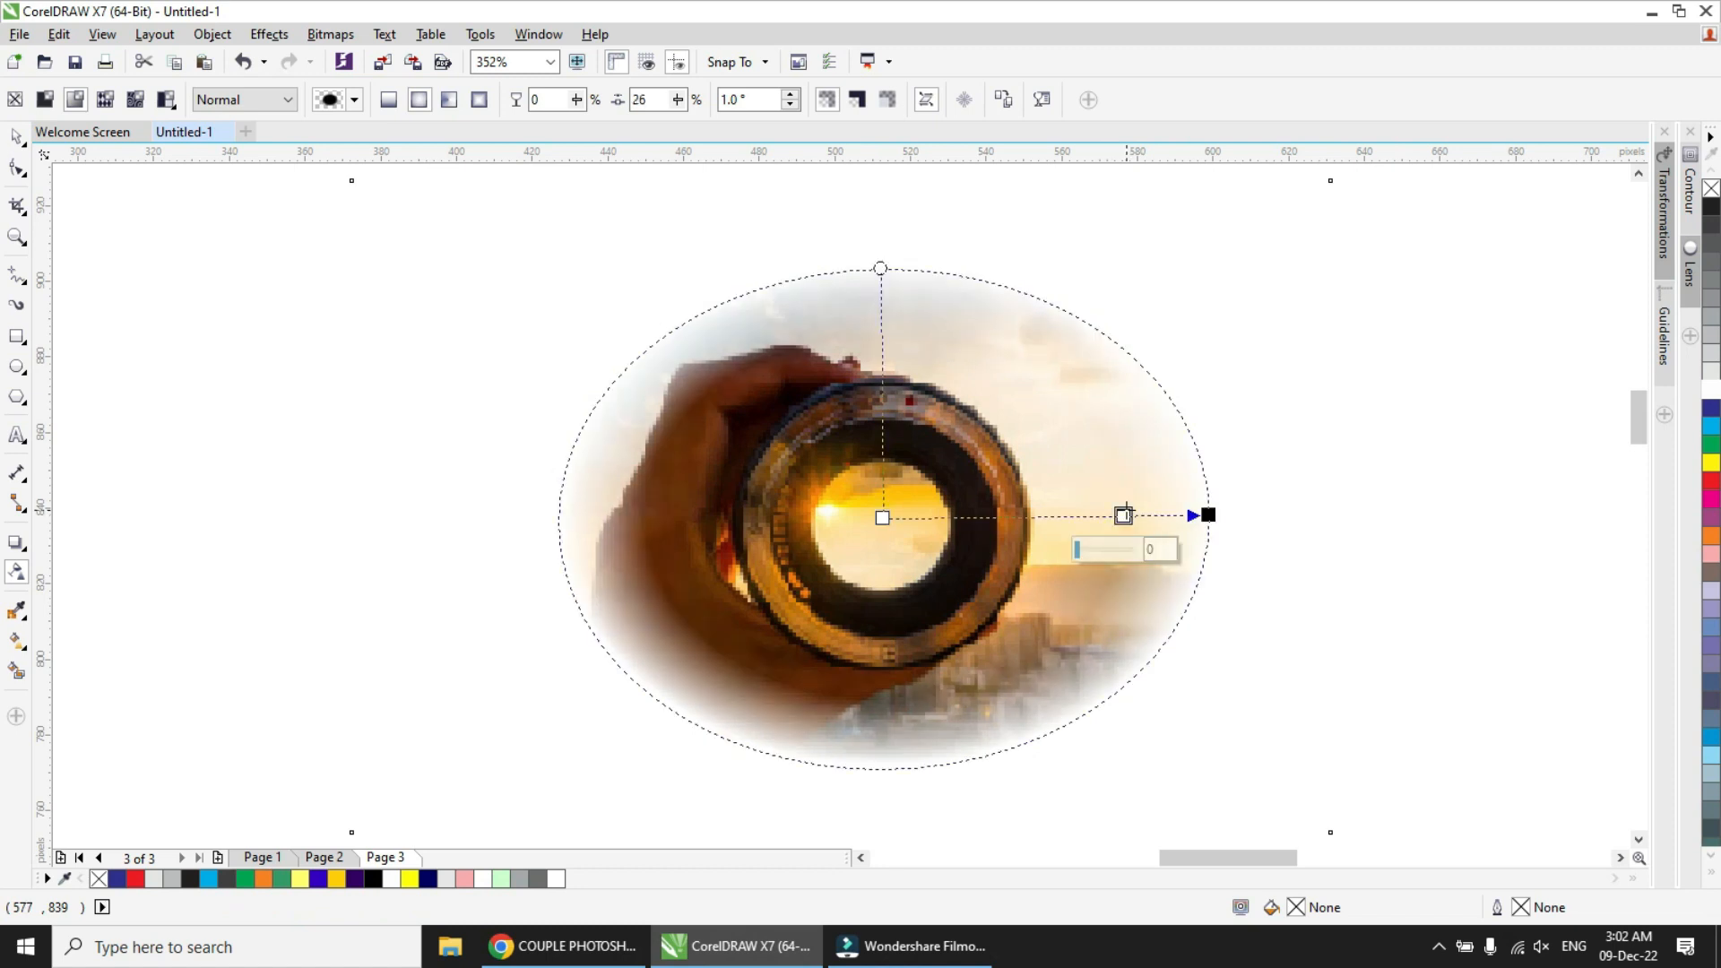
{"action": "left_click_drag", "start_coordinate": [1210, 515], "coordinate": [1059, 514]}
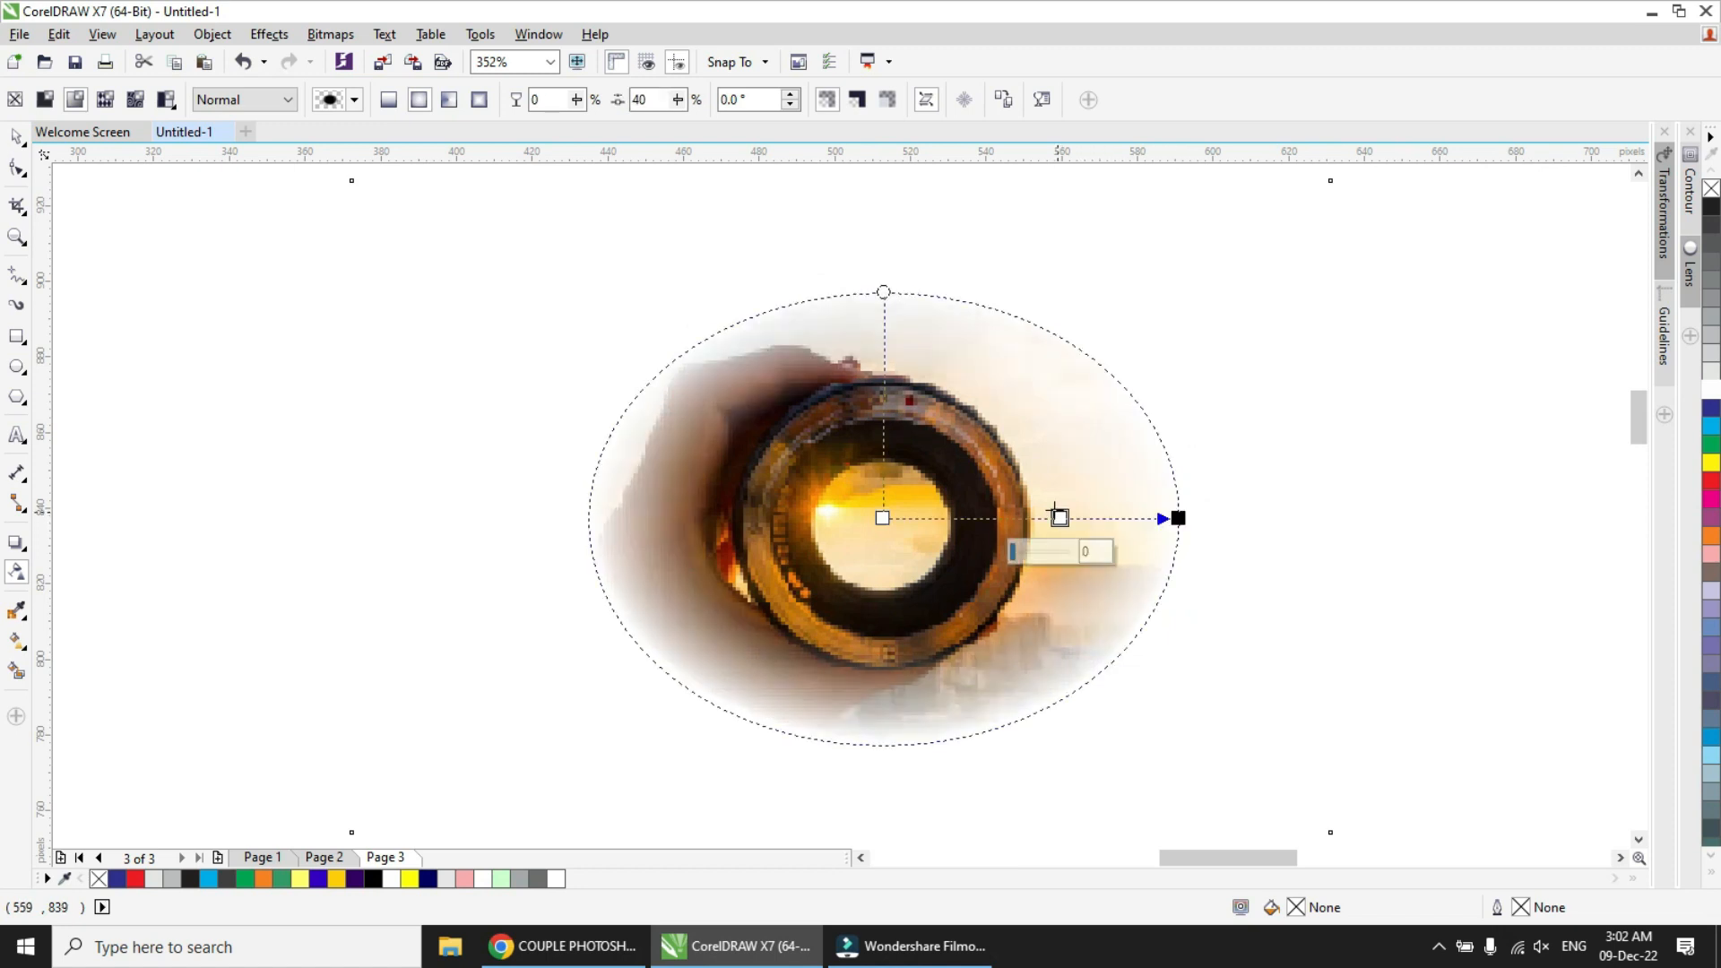
{"action": "left_click_drag", "start_coordinate": [882, 517], "coordinate": [834, 516]}
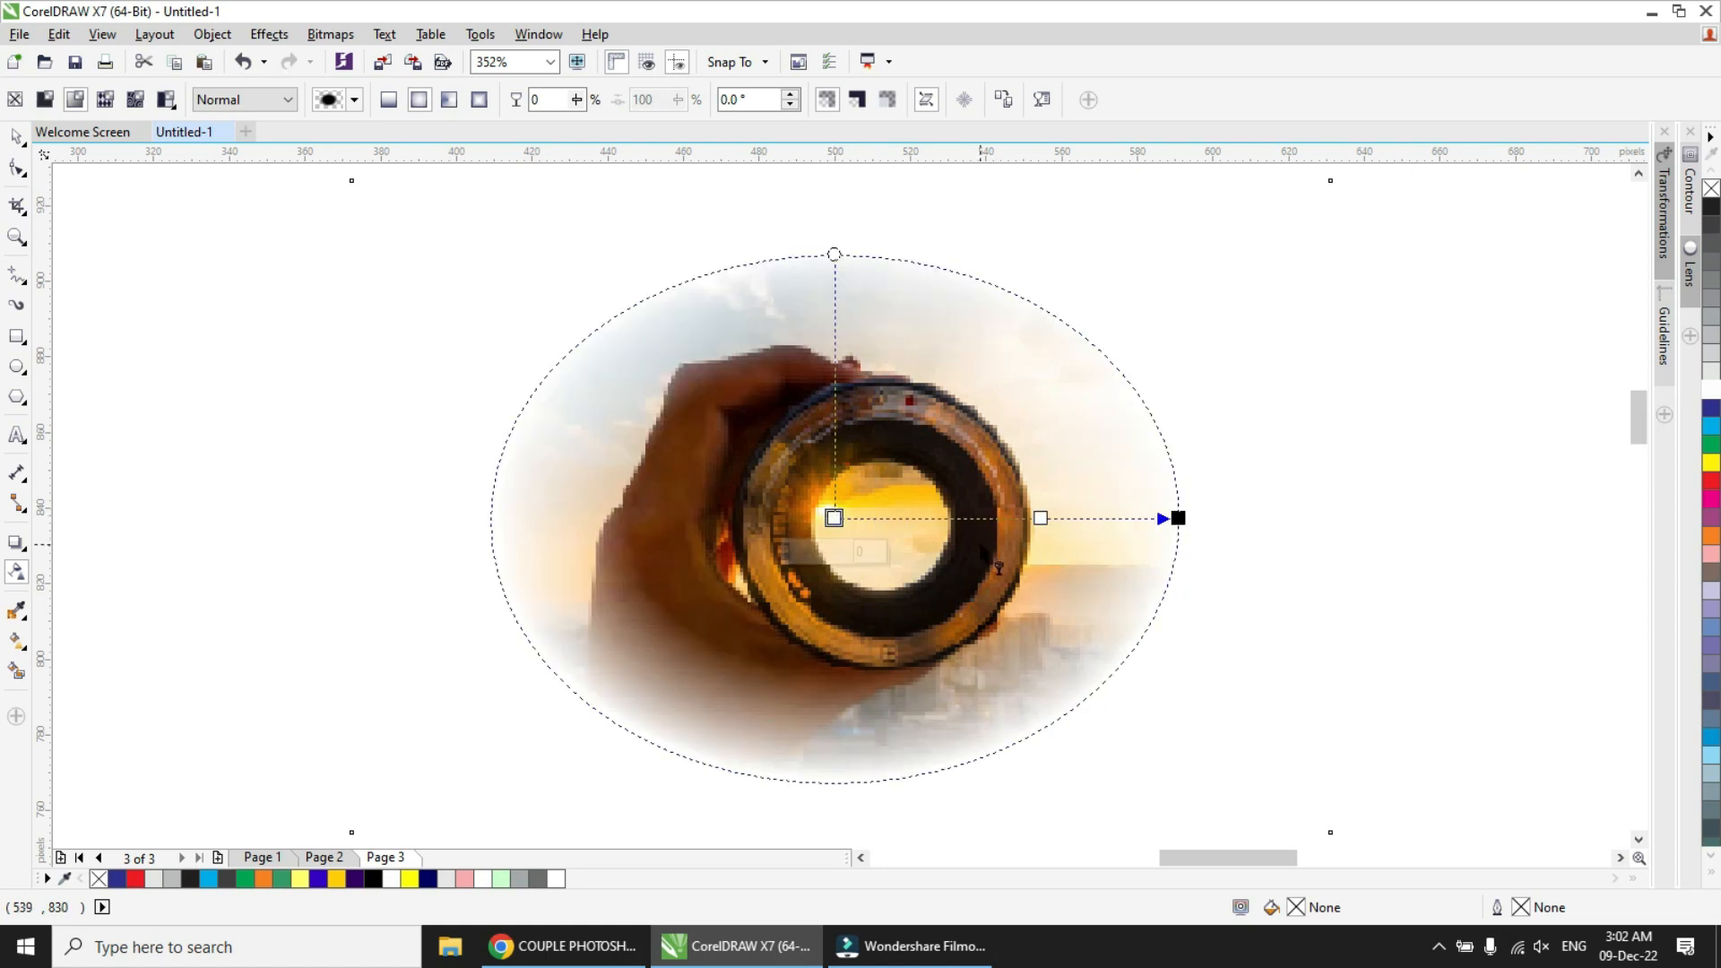
{"action": "left_click", "coordinate": [17, 137]}
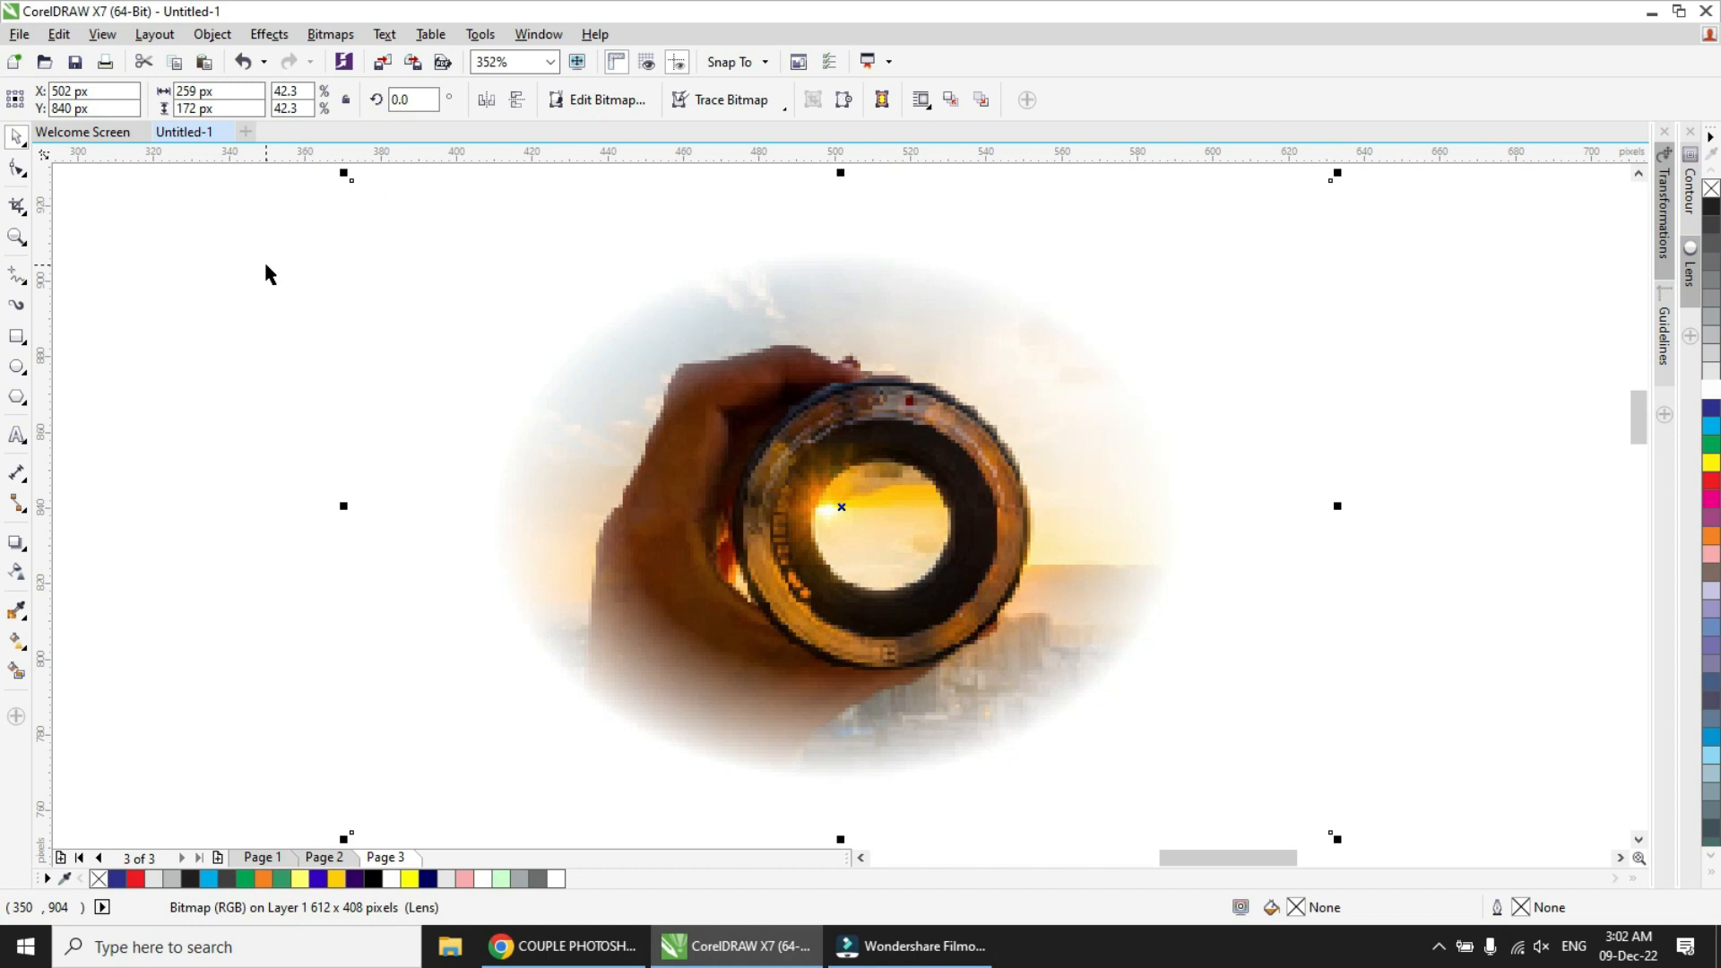
{"action": "key", "text": "F4"}
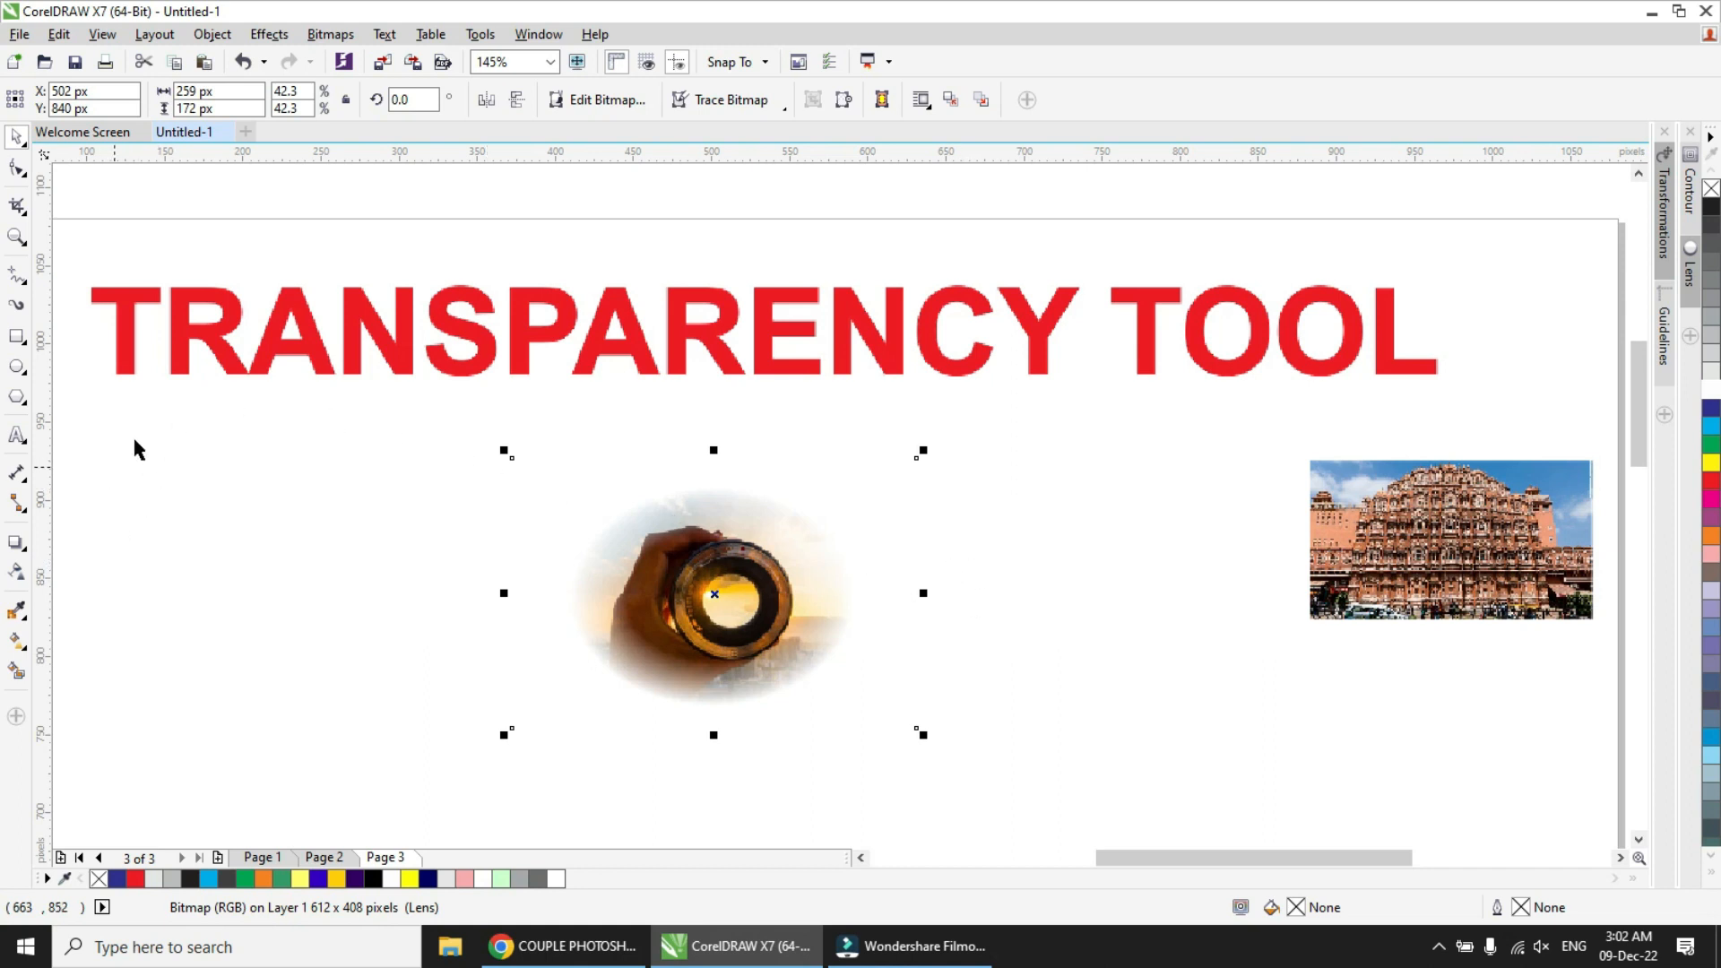
- Apply a linear fountain transparency to the palace photo, running almost horizontally from its centre and fading out near the far edge
{"action": "left_click", "coordinate": [18, 572]}
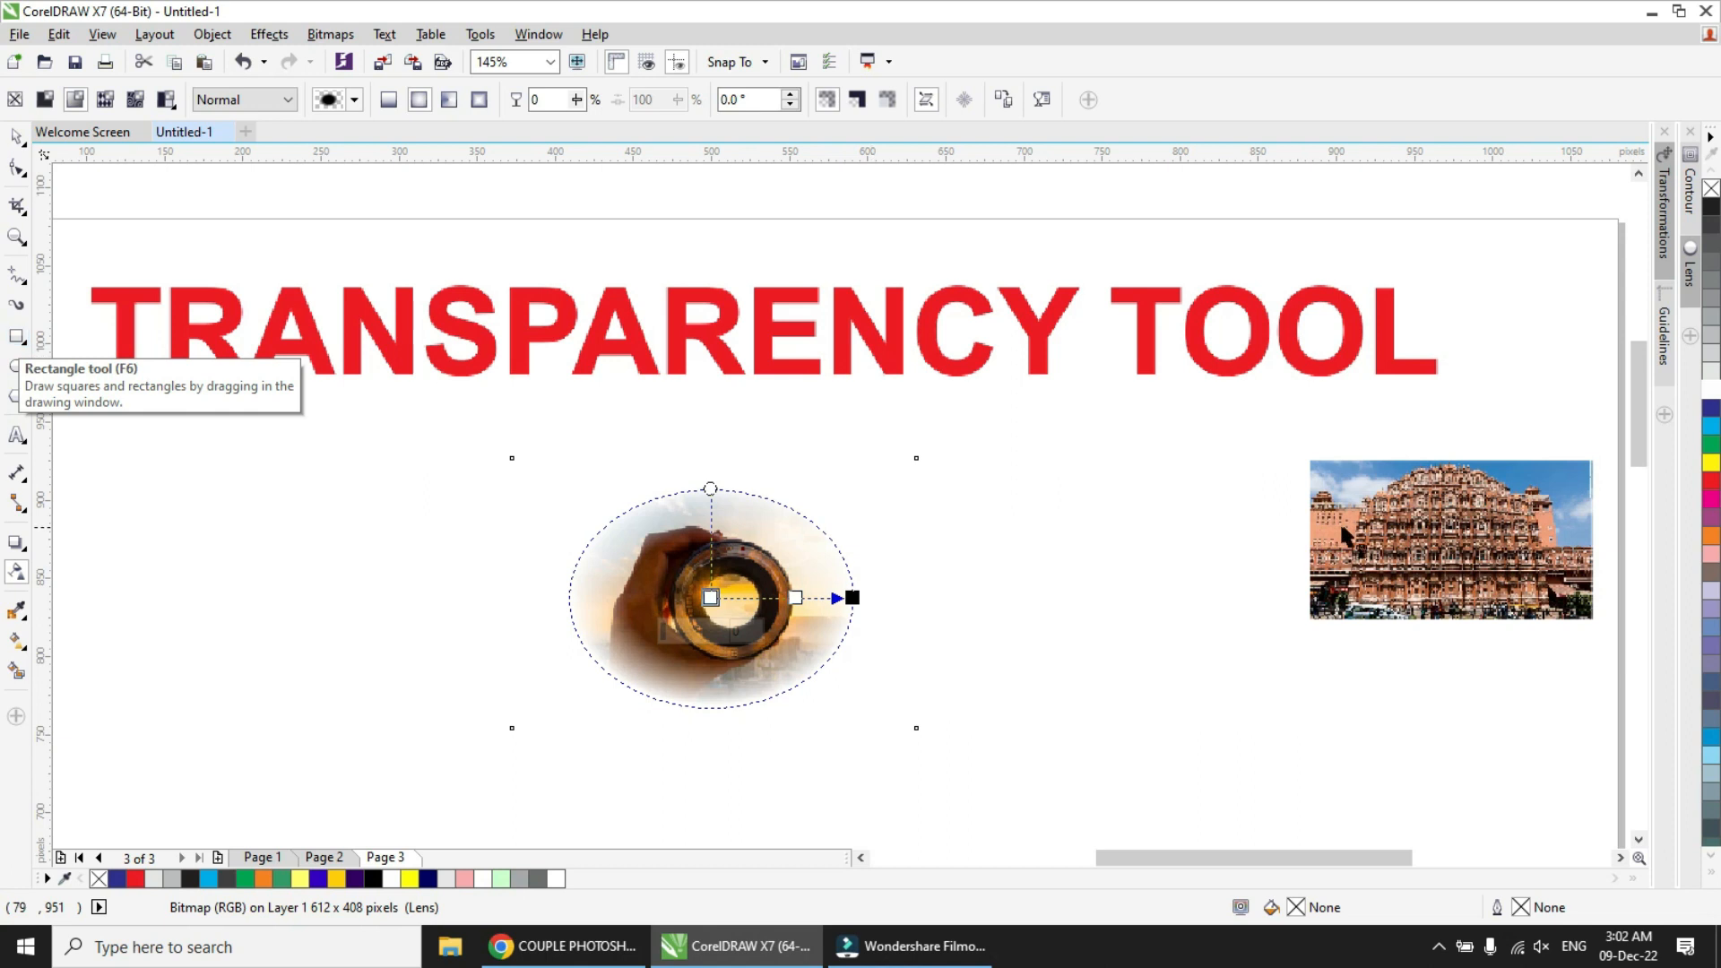
{"action": "left_click", "coordinate": [1415, 545]}
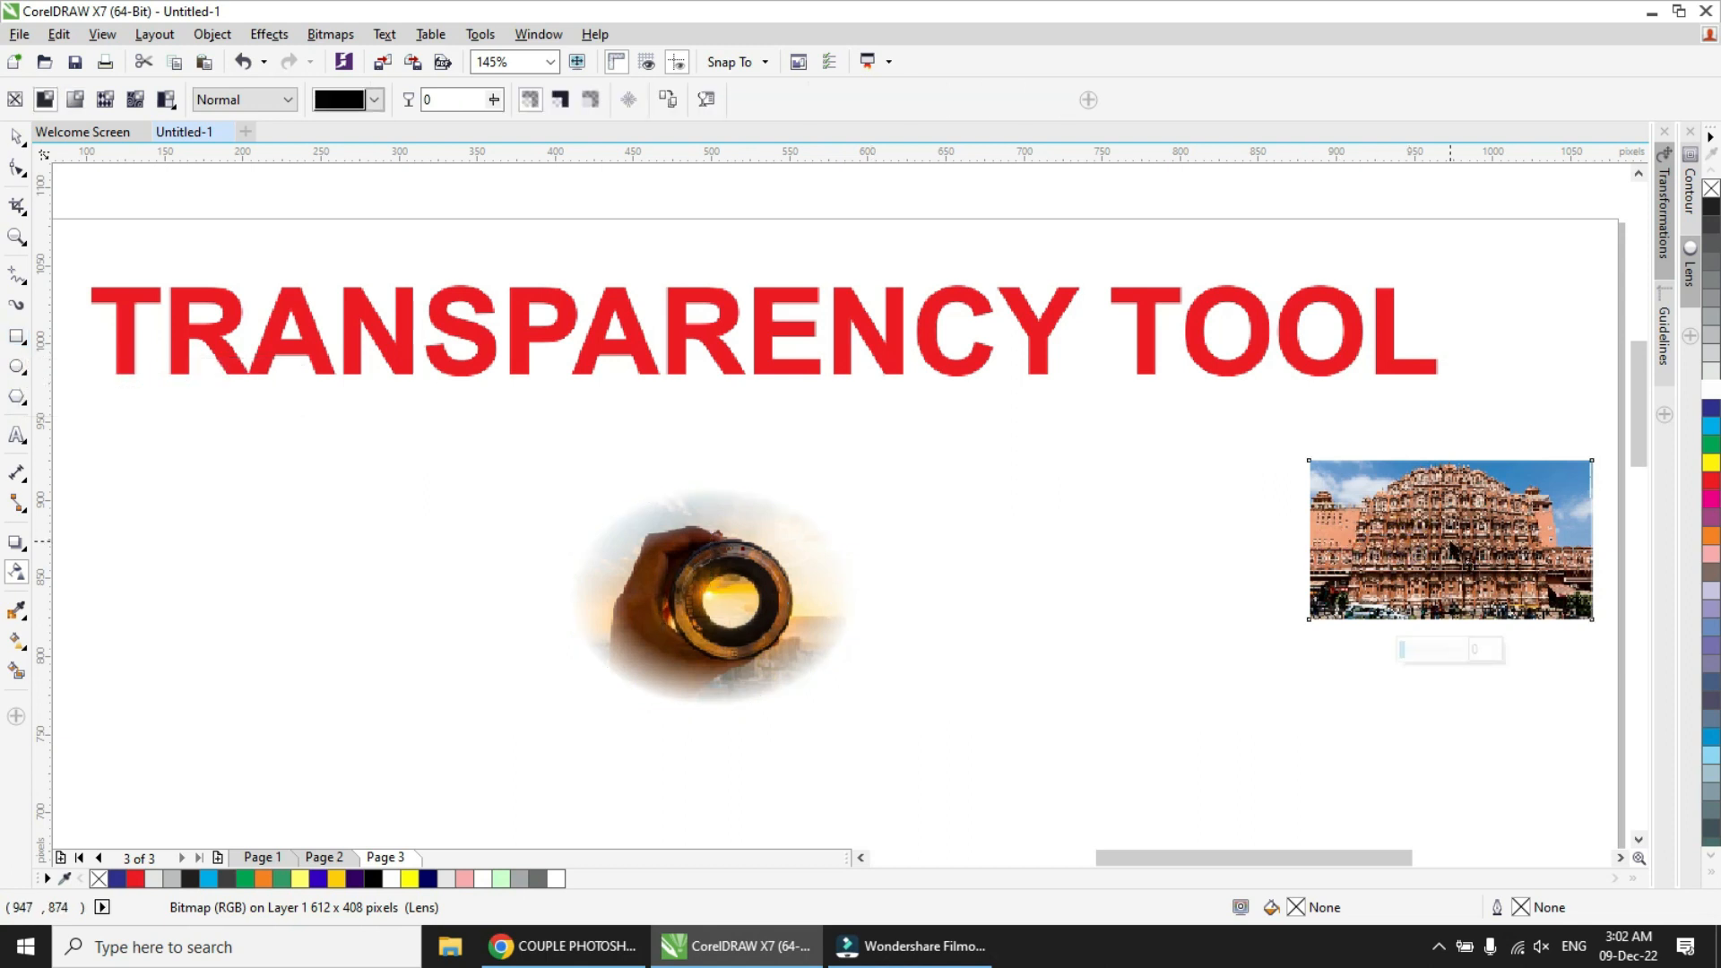
{"action": "left_click_drag", "start_coordinate": [1418, 536], "coordinate": [1548, 537]}
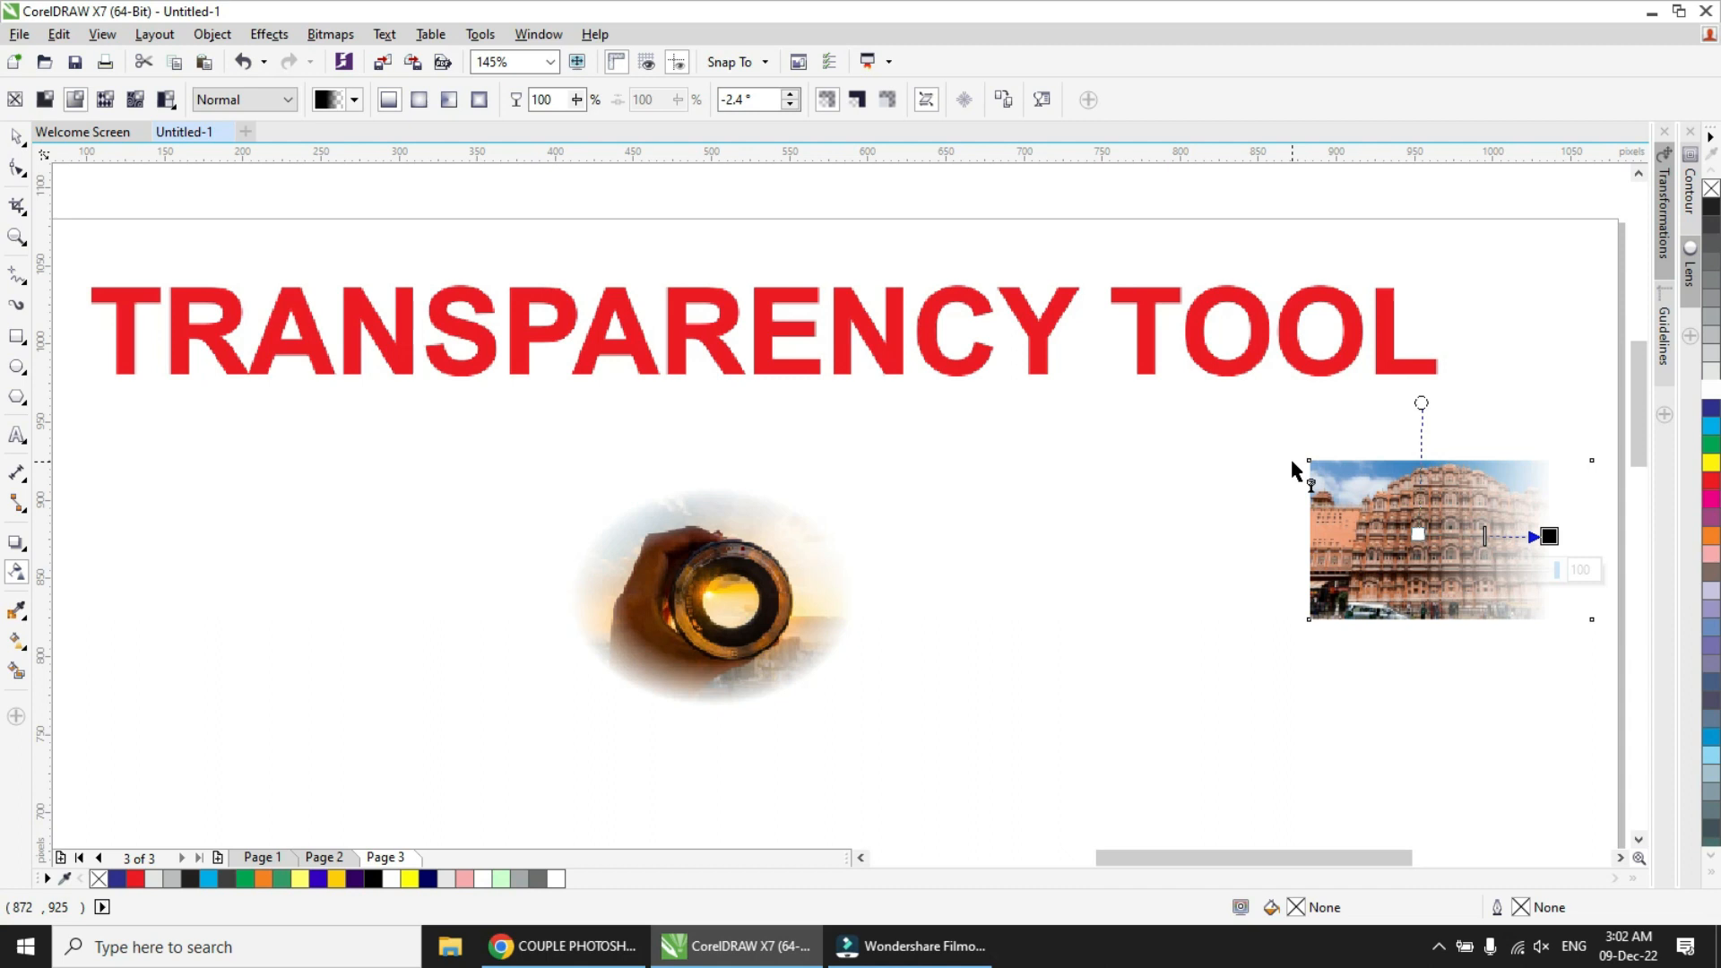
- Change the palace photo's fountain transparency to rectangular, with the centre node at 0% and the outer node at 100%
{"action": "key", "text": "shift+F2"}
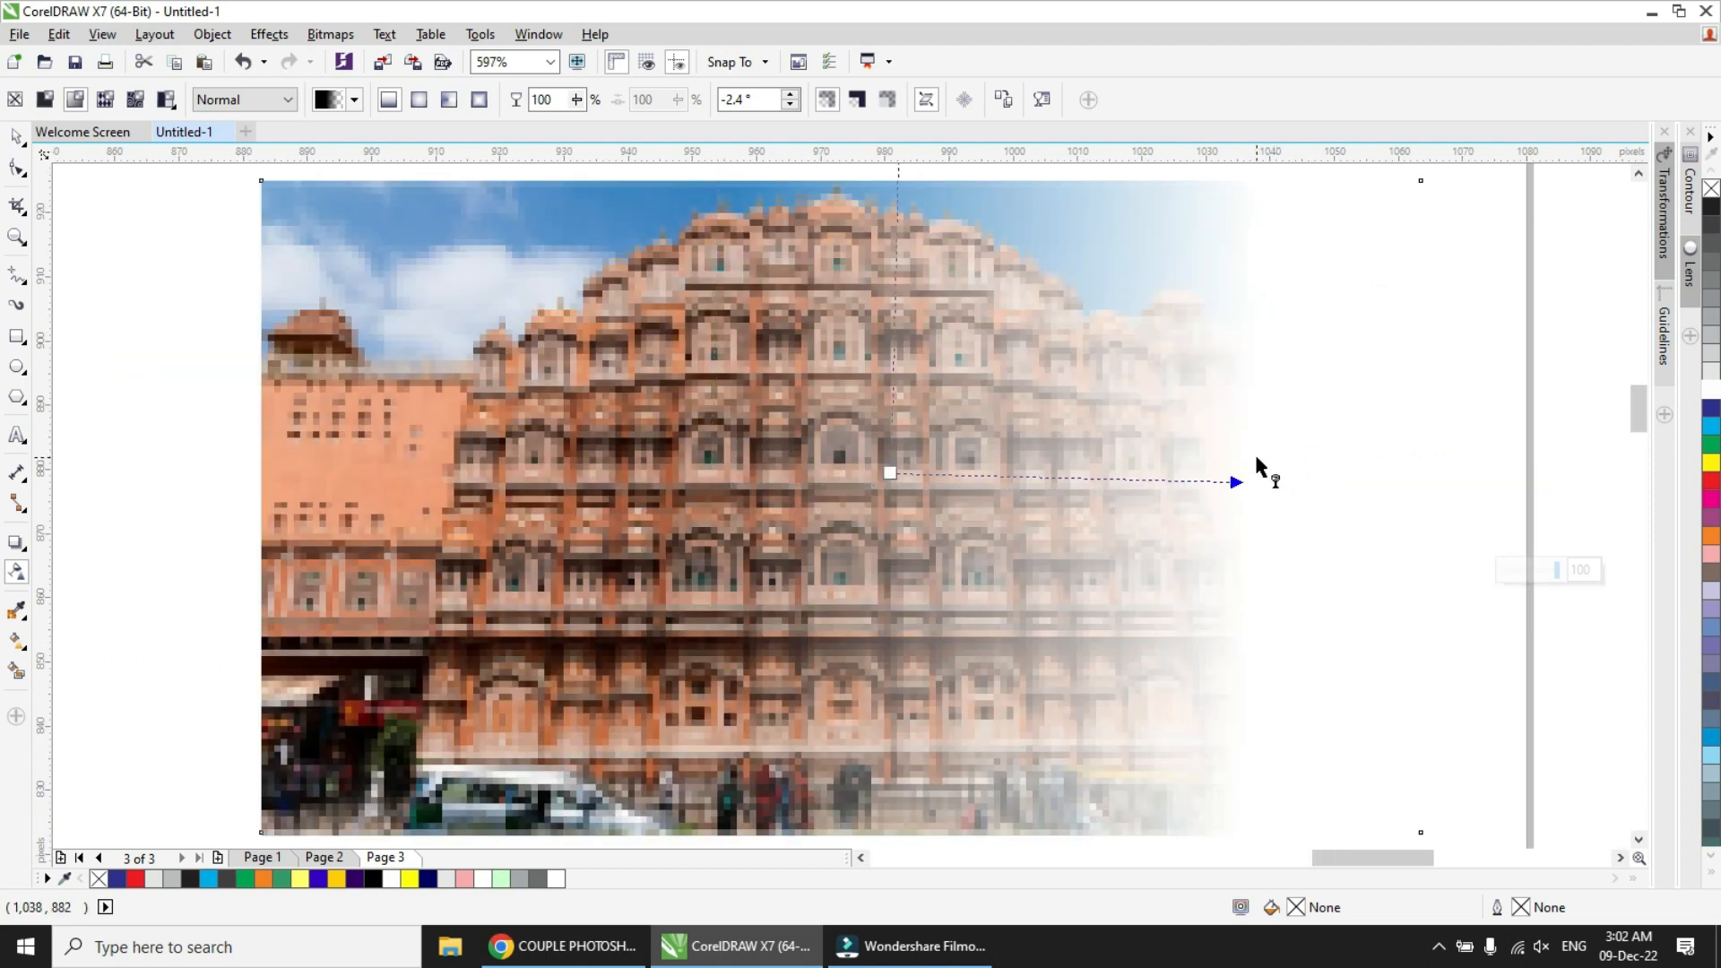
{"action": "scroll", "coordinate": [1255, 458], "scroll_direction": "down", "scroll_amount": 2}
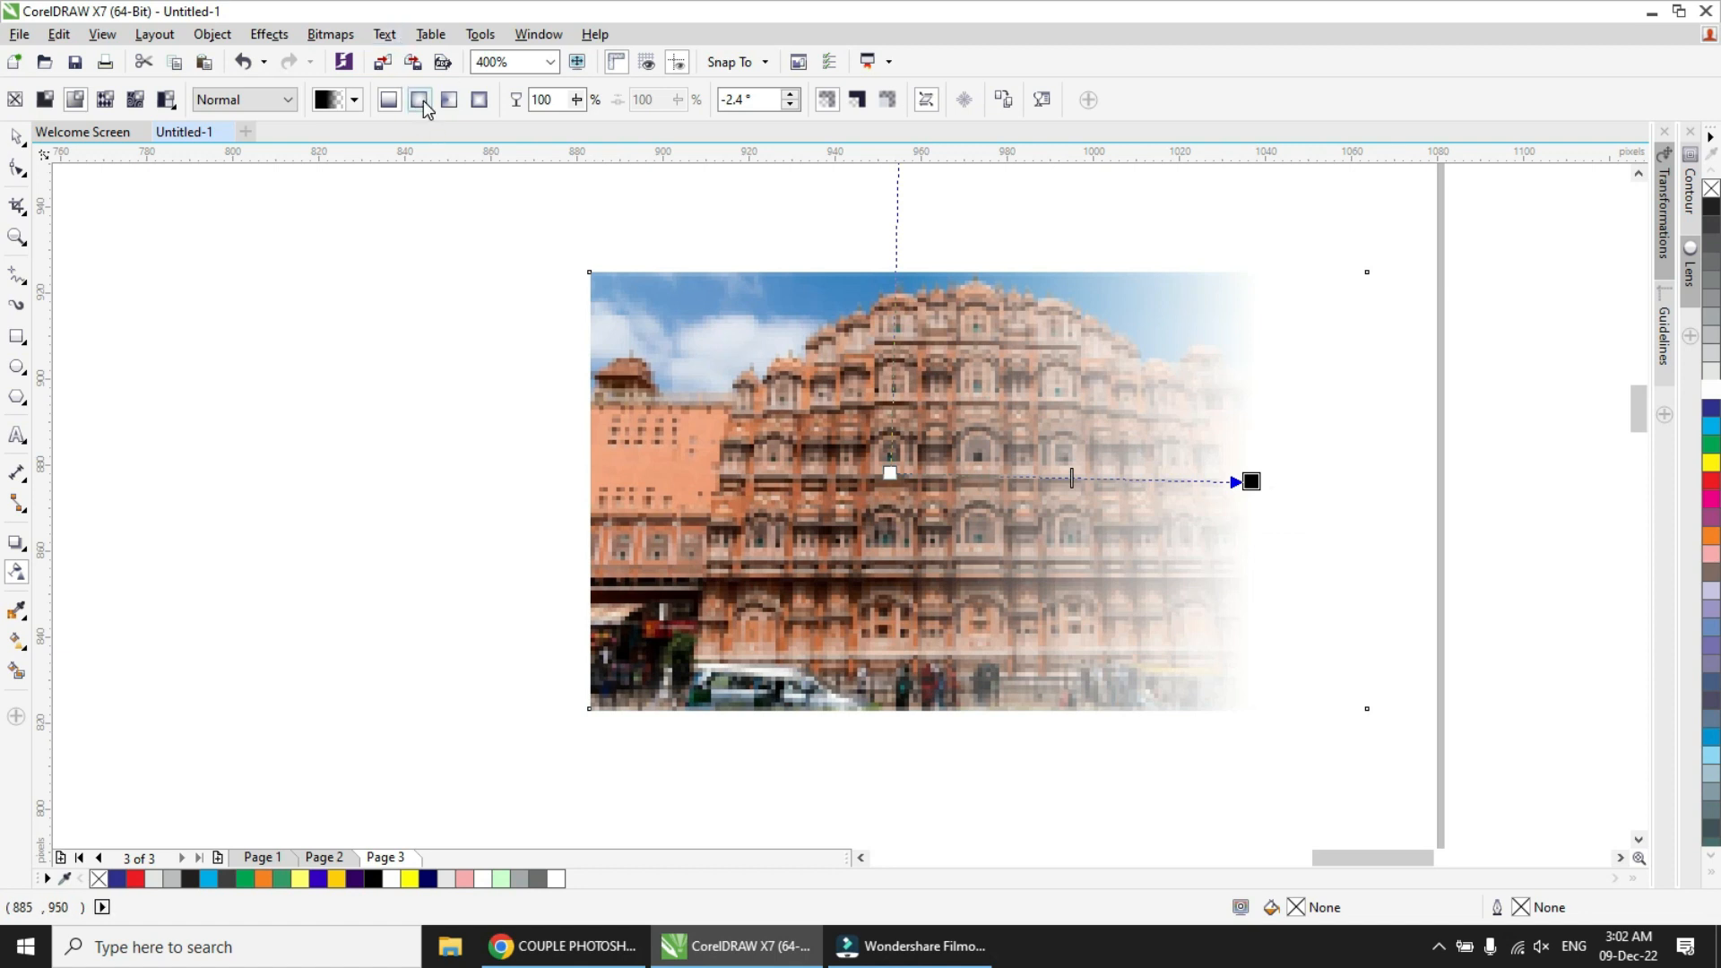
{"action": "left_click", "coordinate": [476, 101]}
{"action": "left_click_drag", "start_coordinate": [1071, 473], "coordinate": [907, 520]}
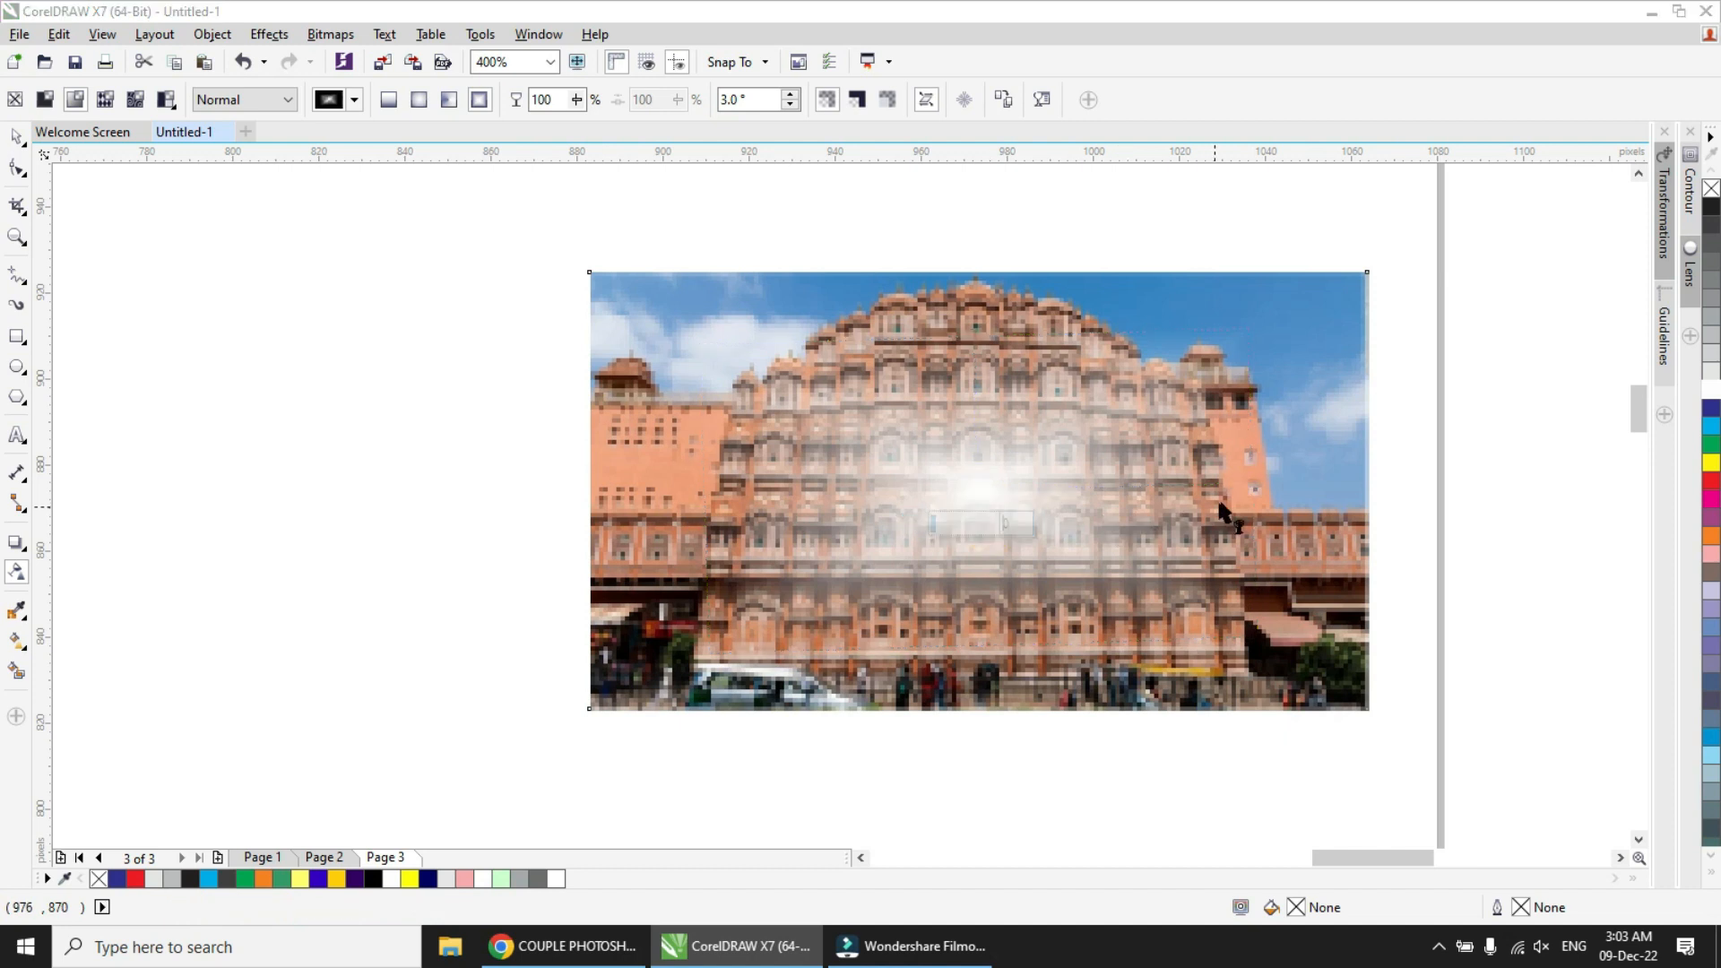
{"action": "left_click", "coordinate": [1252, 481]}
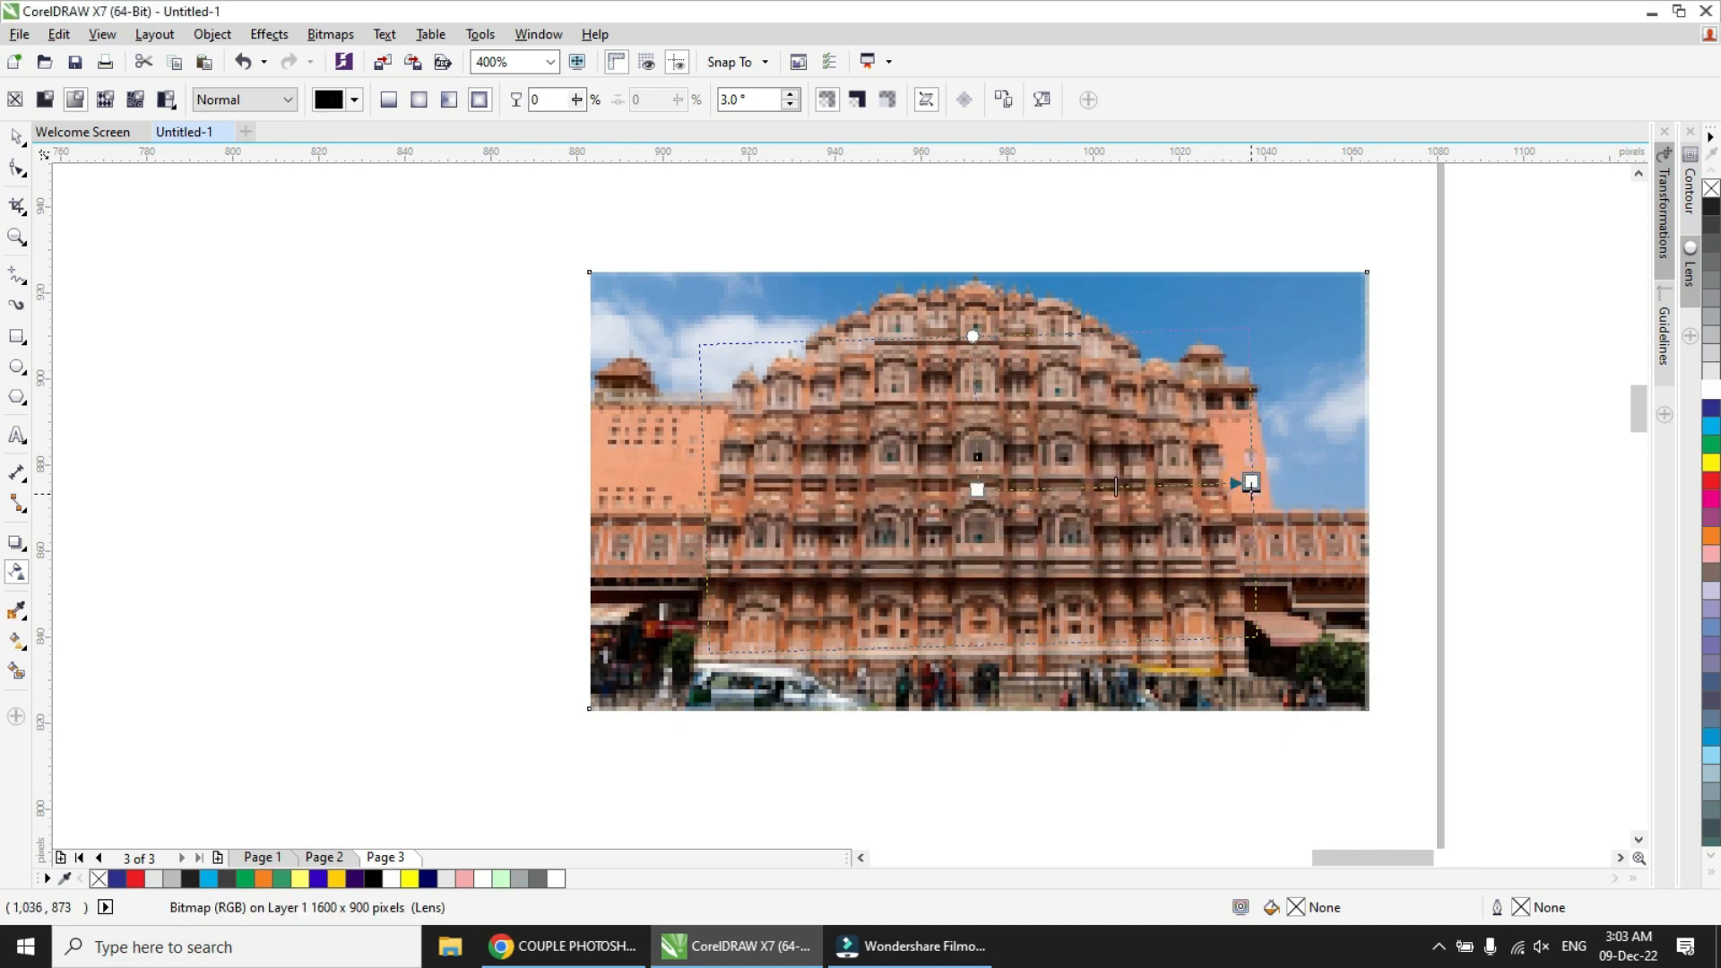
{"action": "left_click", "coordinate": [1252, 482]}
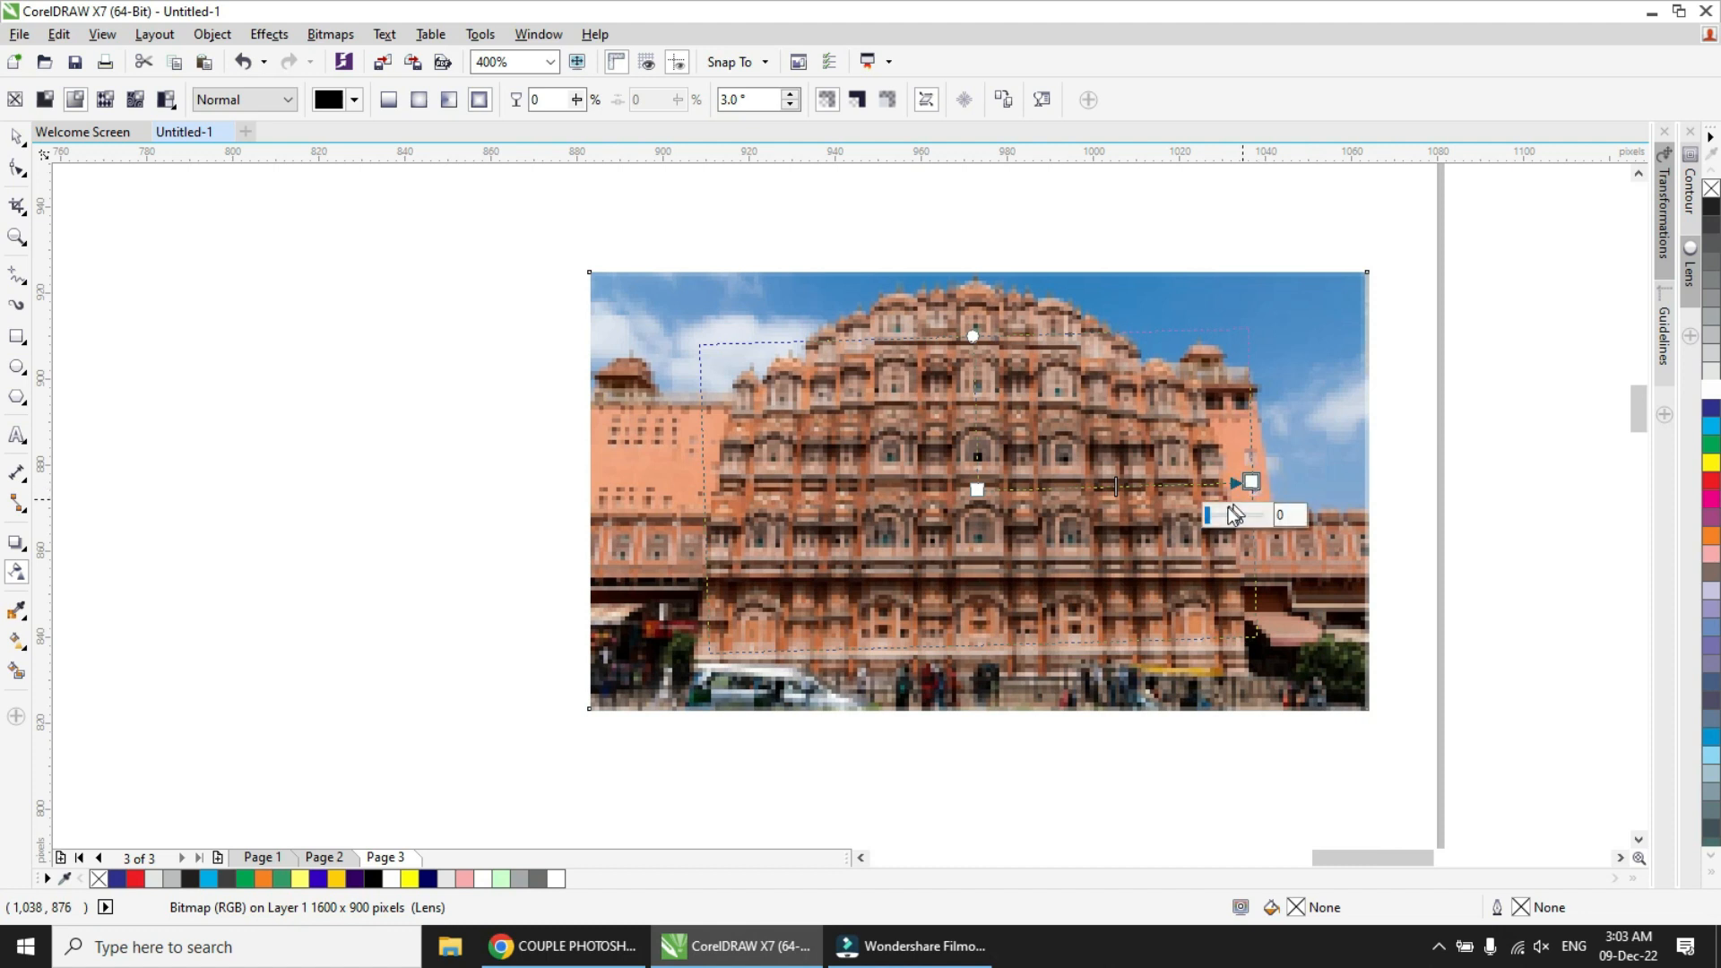
{"action": "left_click_drag", "start_coordinate": [1207, 514], "coordinate": [1248, 511]}
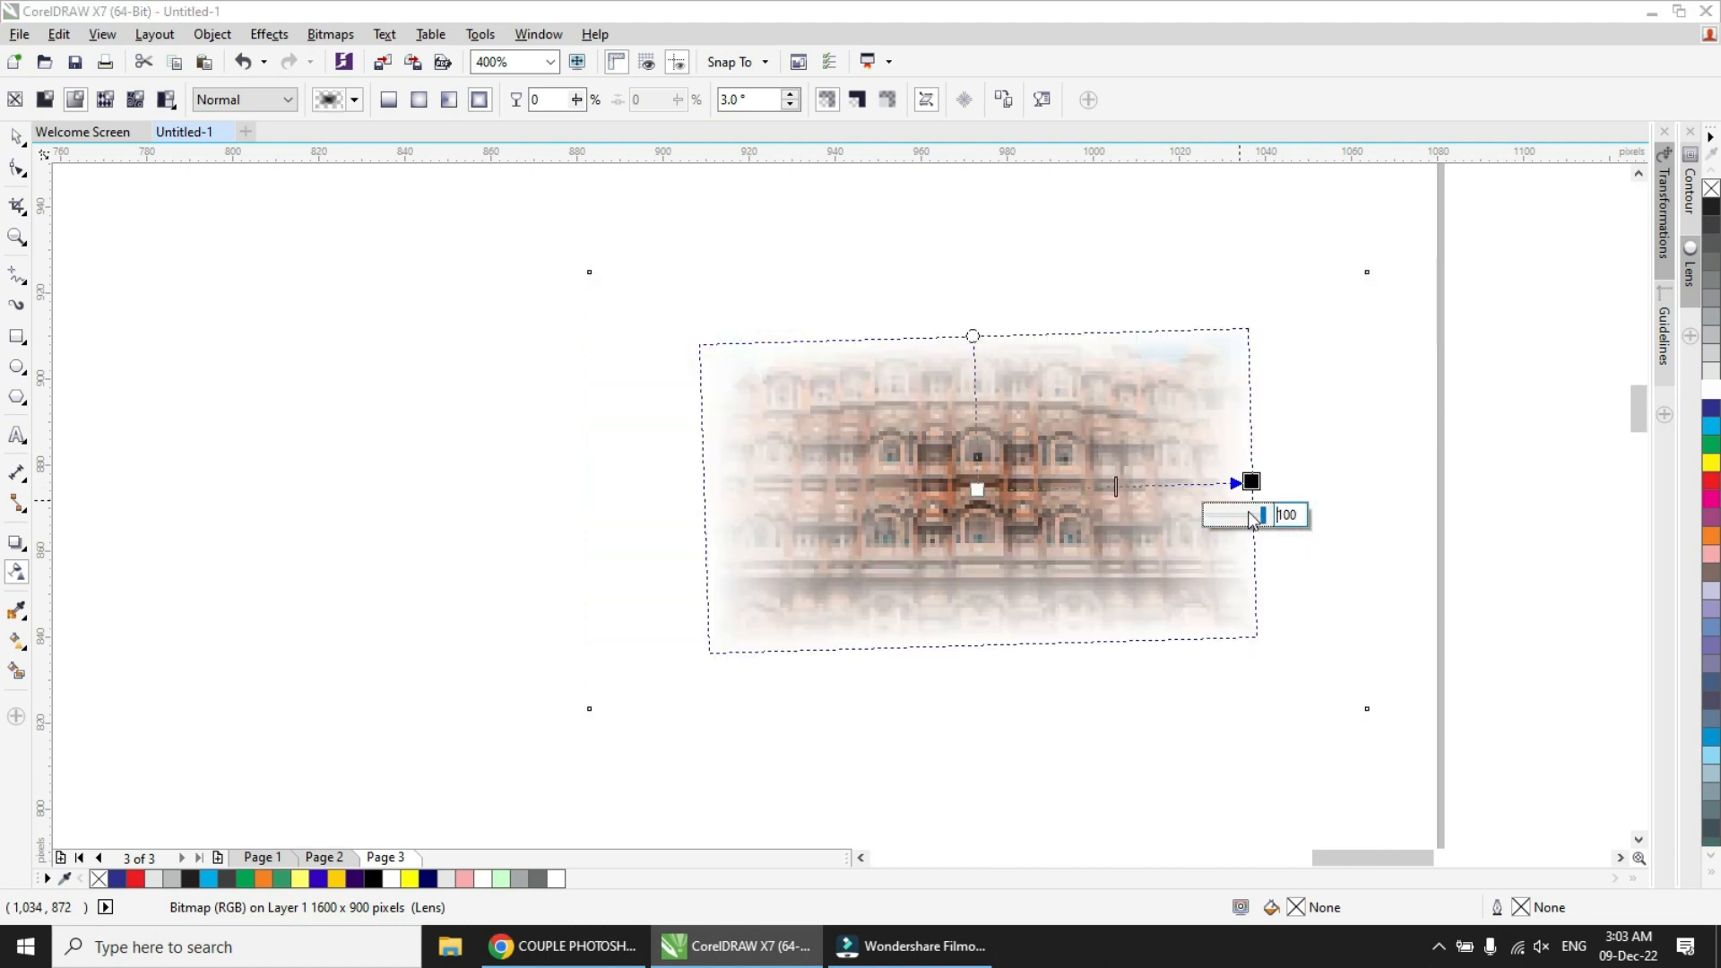
- Make the rectangular transparency taller and straighten its edges so it frames more of the palace facade
{"action": "left_click_drag", "start_coordinate": [973, 336], "coordinate": [981, 301]}
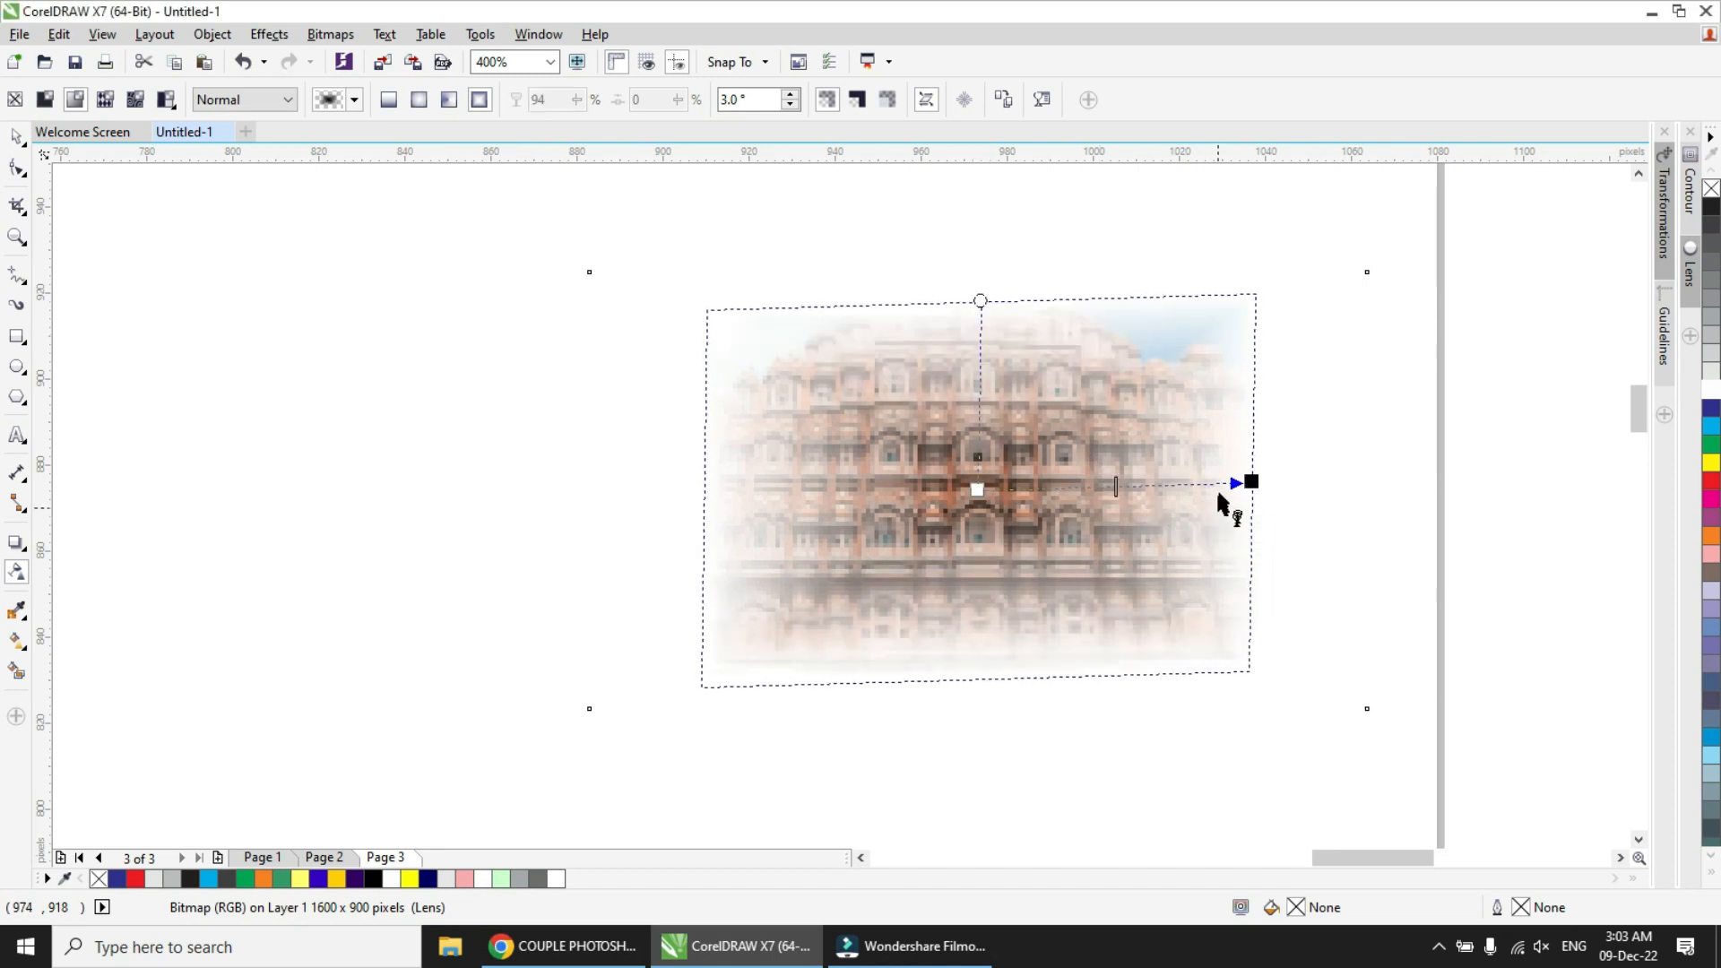
{"action": "mouse_move", "coordinate": [1252, 483]}
{"action": "left_mouse_down"}
{"action": "mouse_move", "coordinate": [1291, 485]}
{"action": "mouse_move", "coordinate": [1255, 488]}
{"action": "left_mouse_up"}
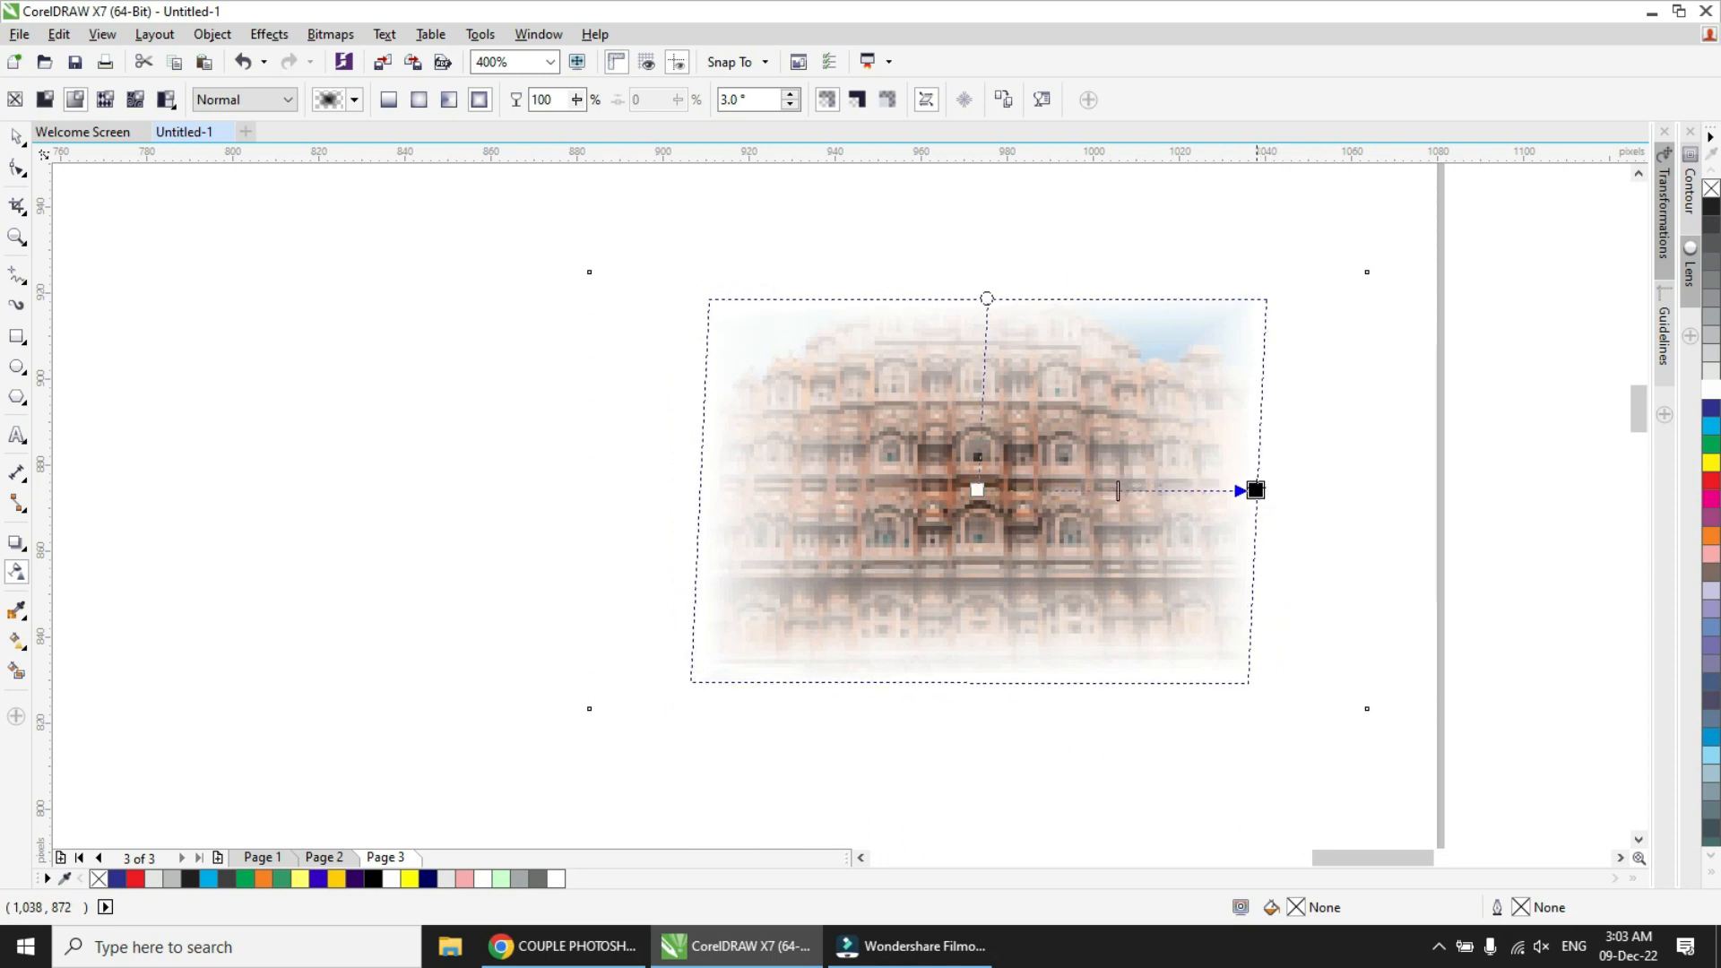
{"action": "left_click_drag", "start_coordinate": [984, 299], "coordinate": [977, 296]}
- Add an intermediate node at the 32% position with 0% transparency, and enlarge and recentre the rectangular fade over the palace
{"action": "left_click_drag", "start_coordinate": [1147, 490], "coordinate": [1108, 517]}
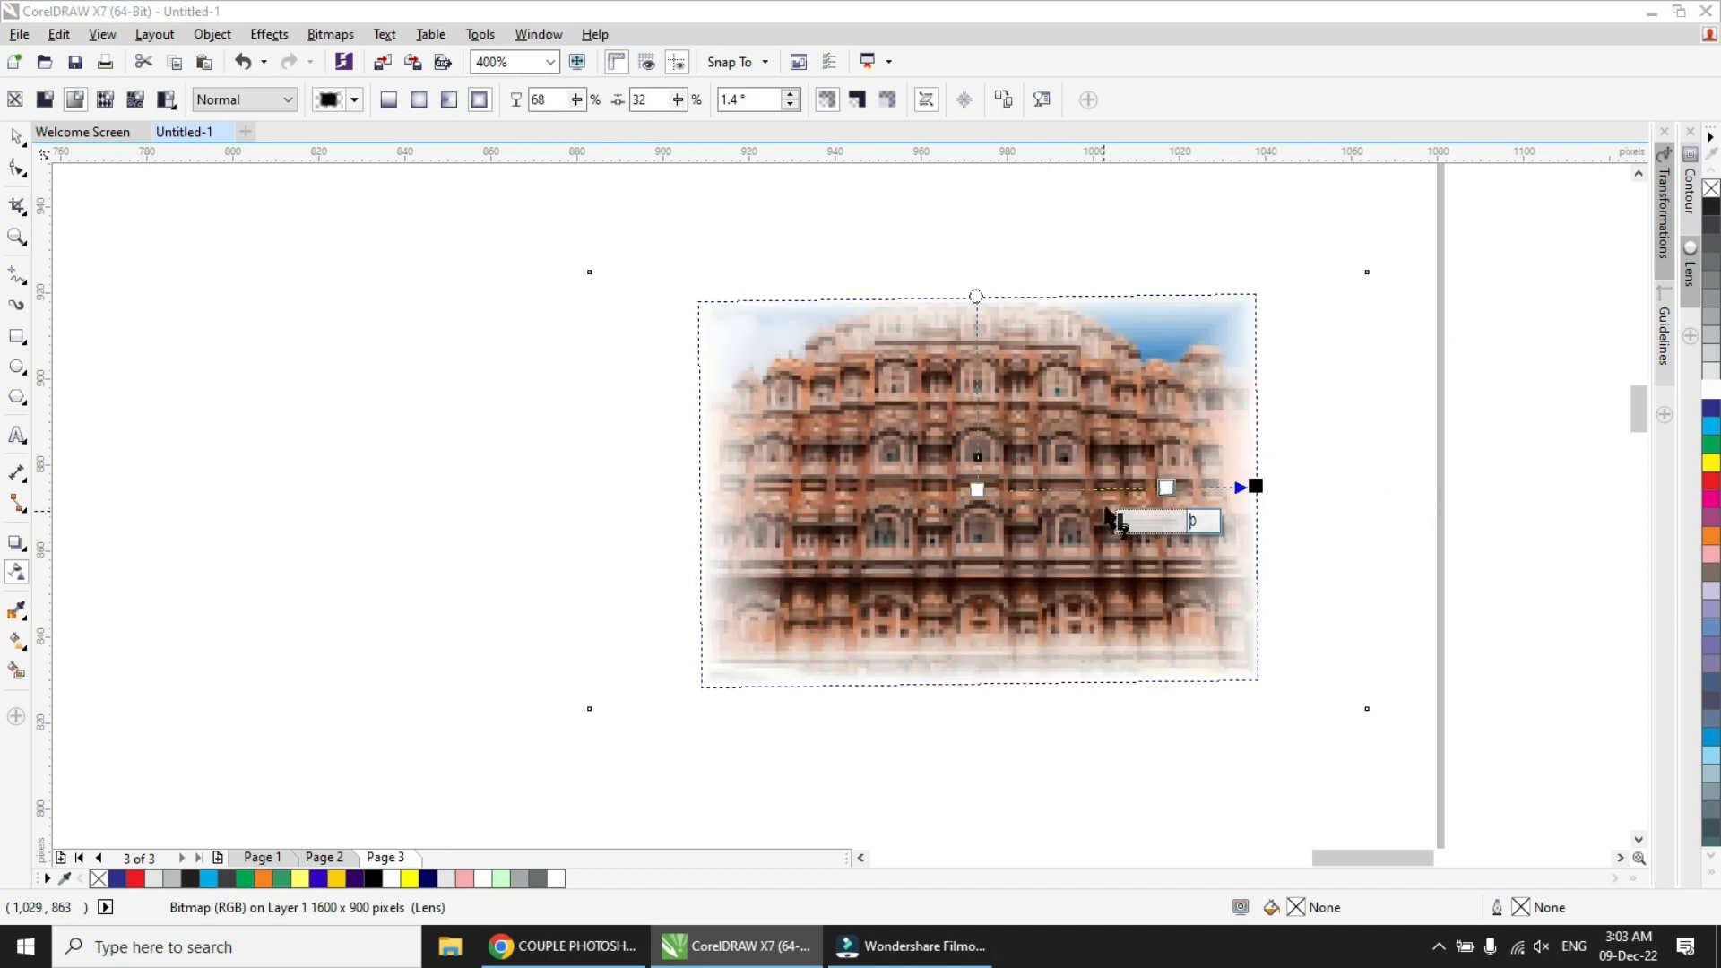
{"action": "left_click_drag", "start_coordinate": [976, 297], "coordinate": [977, 271]}
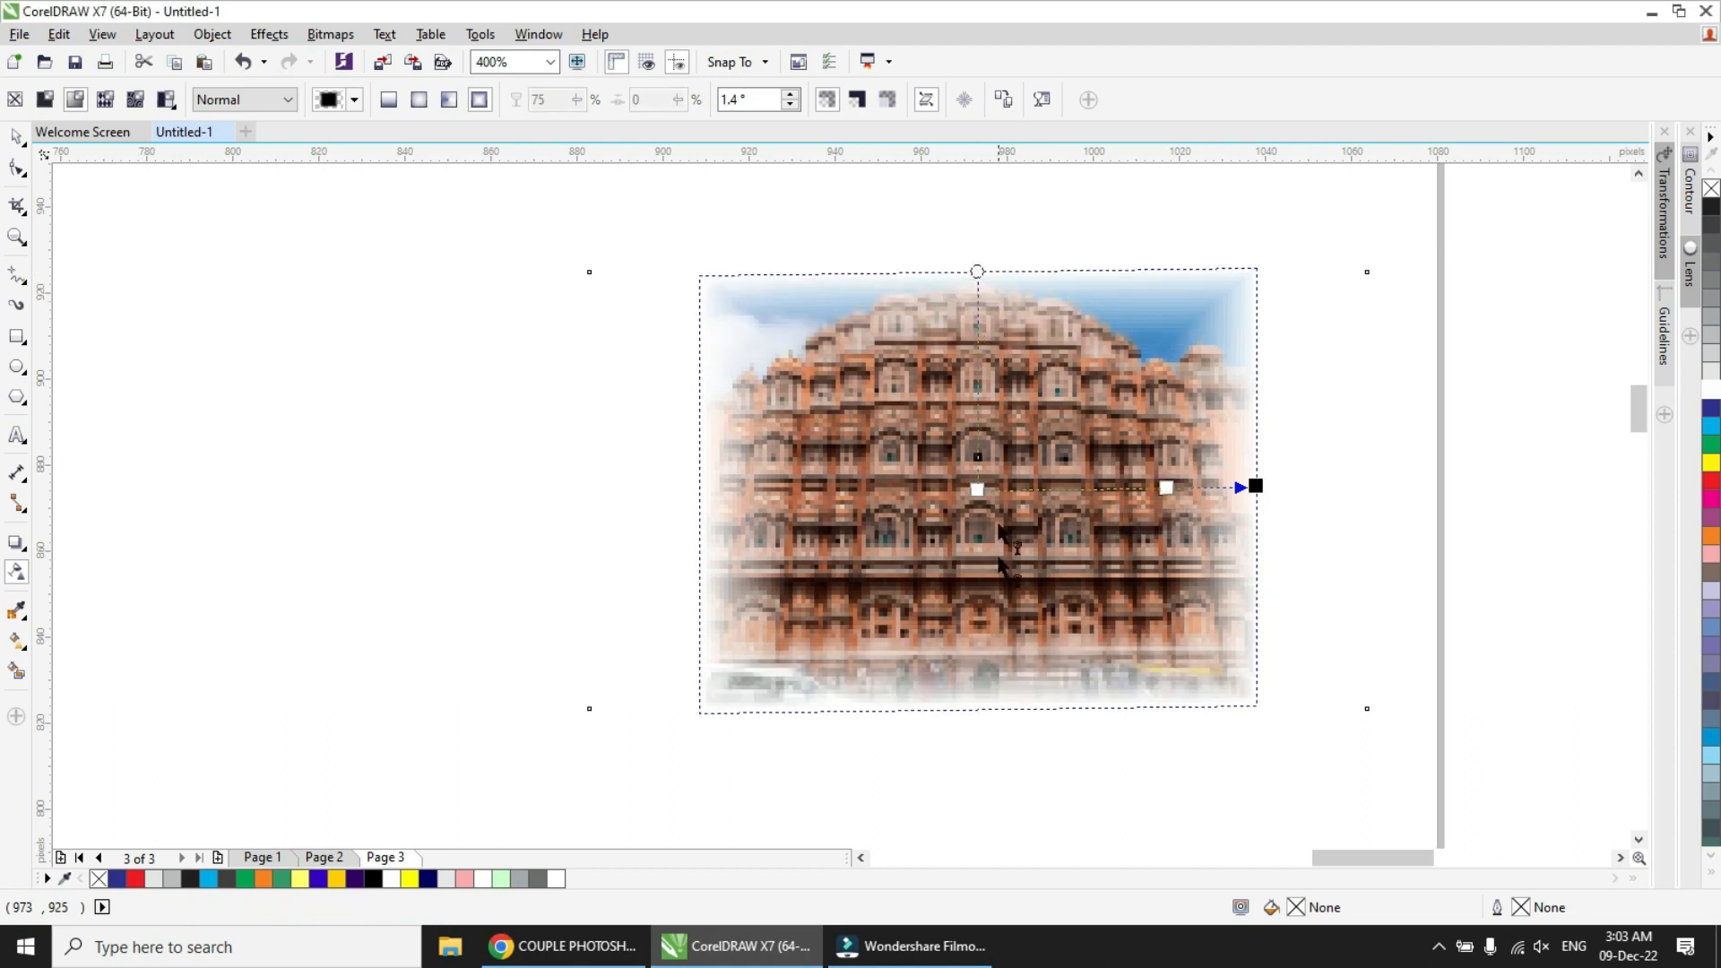
{"action": "left_click_drag", "start_coordinate": [978, 490], "coordinate": [983, 503]}
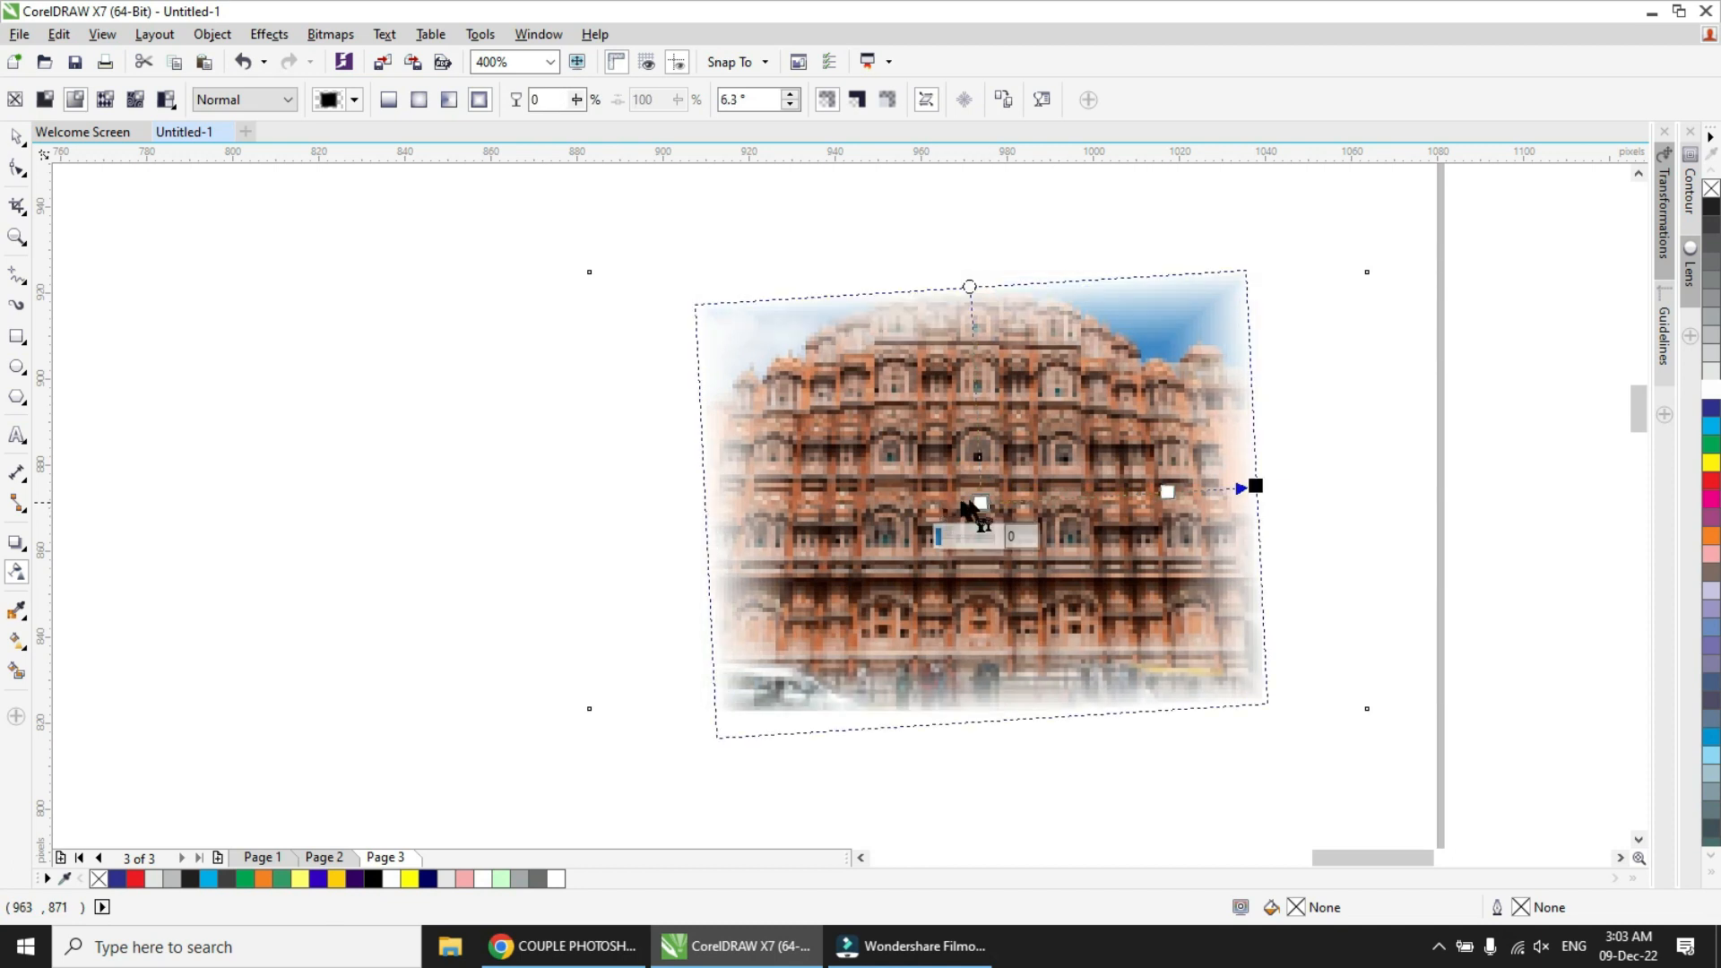
{"action": "mouse_move", "coordinate": [971, 286]}
{"action": "left_mouse_down"}
{"action": "mouse_move", "coordinate": [989, 307]}
{"action": "mouse_move", "coordinate": [977, 270]}
{"action": "left_mouse_up"}
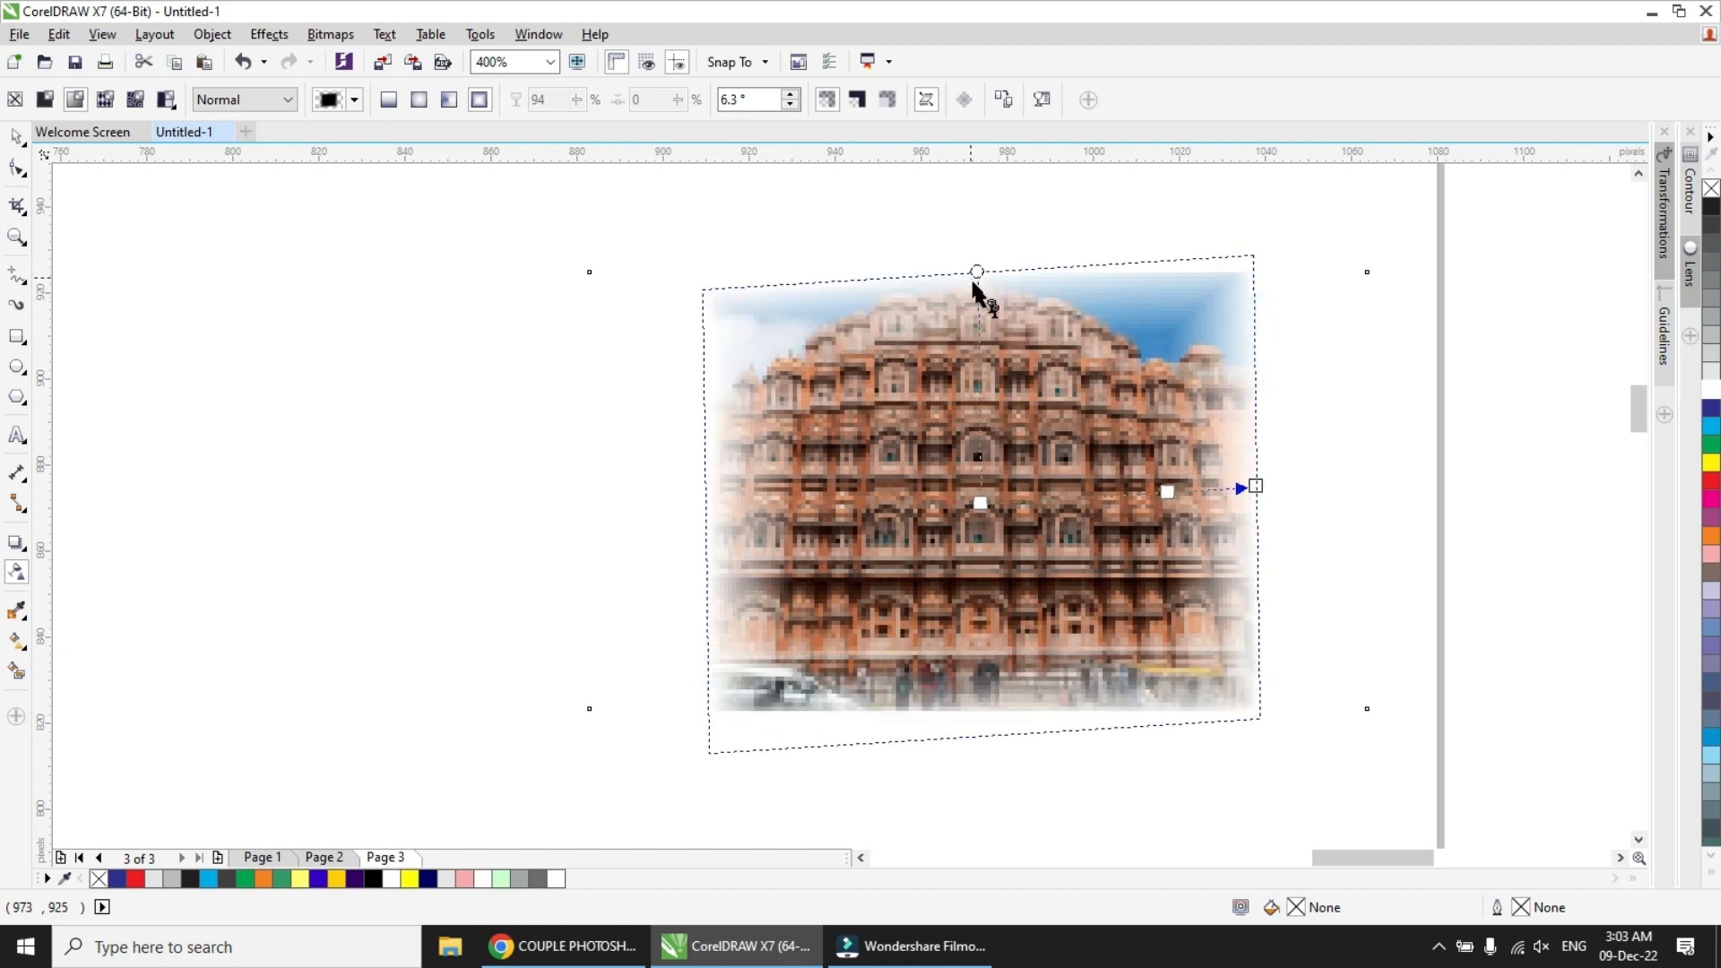
{"action": "left_click_drag", "start_coordinate": [1256, 486], "coordinate": [1256, 494]}
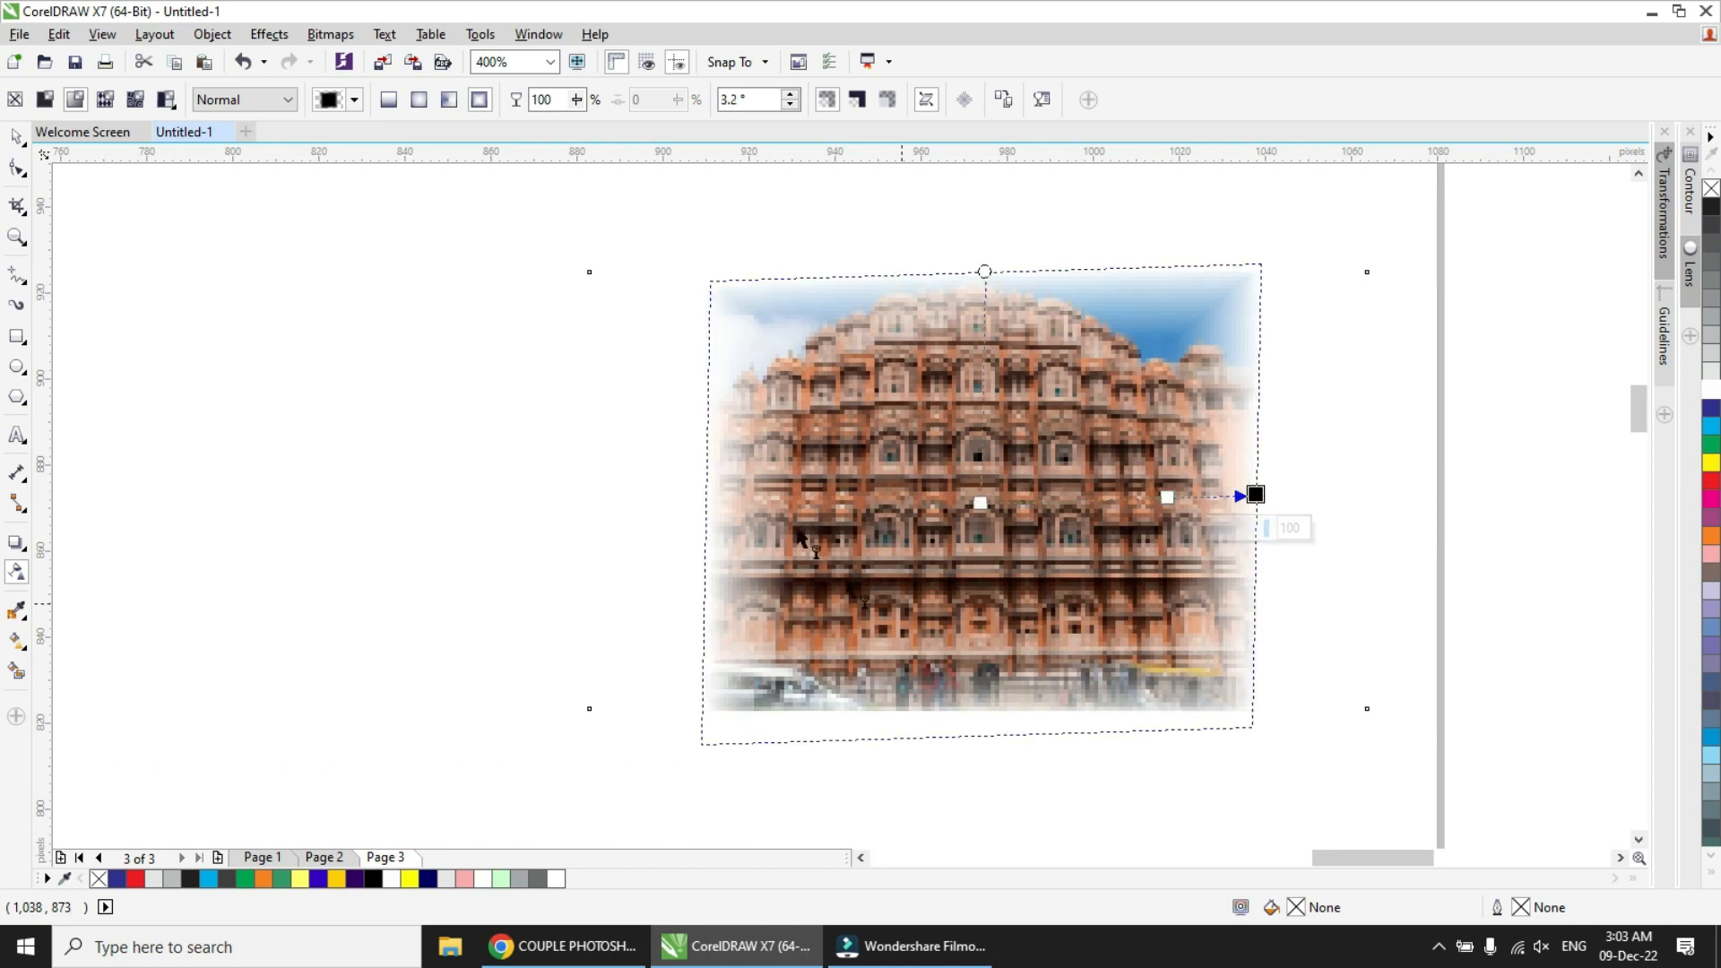
- Change the palace photo's transparency to conical, shift its centre slightly sideways and extend its outer handle to the photo's edge
{"action": "left_click", "coordinate": [449, 101]}
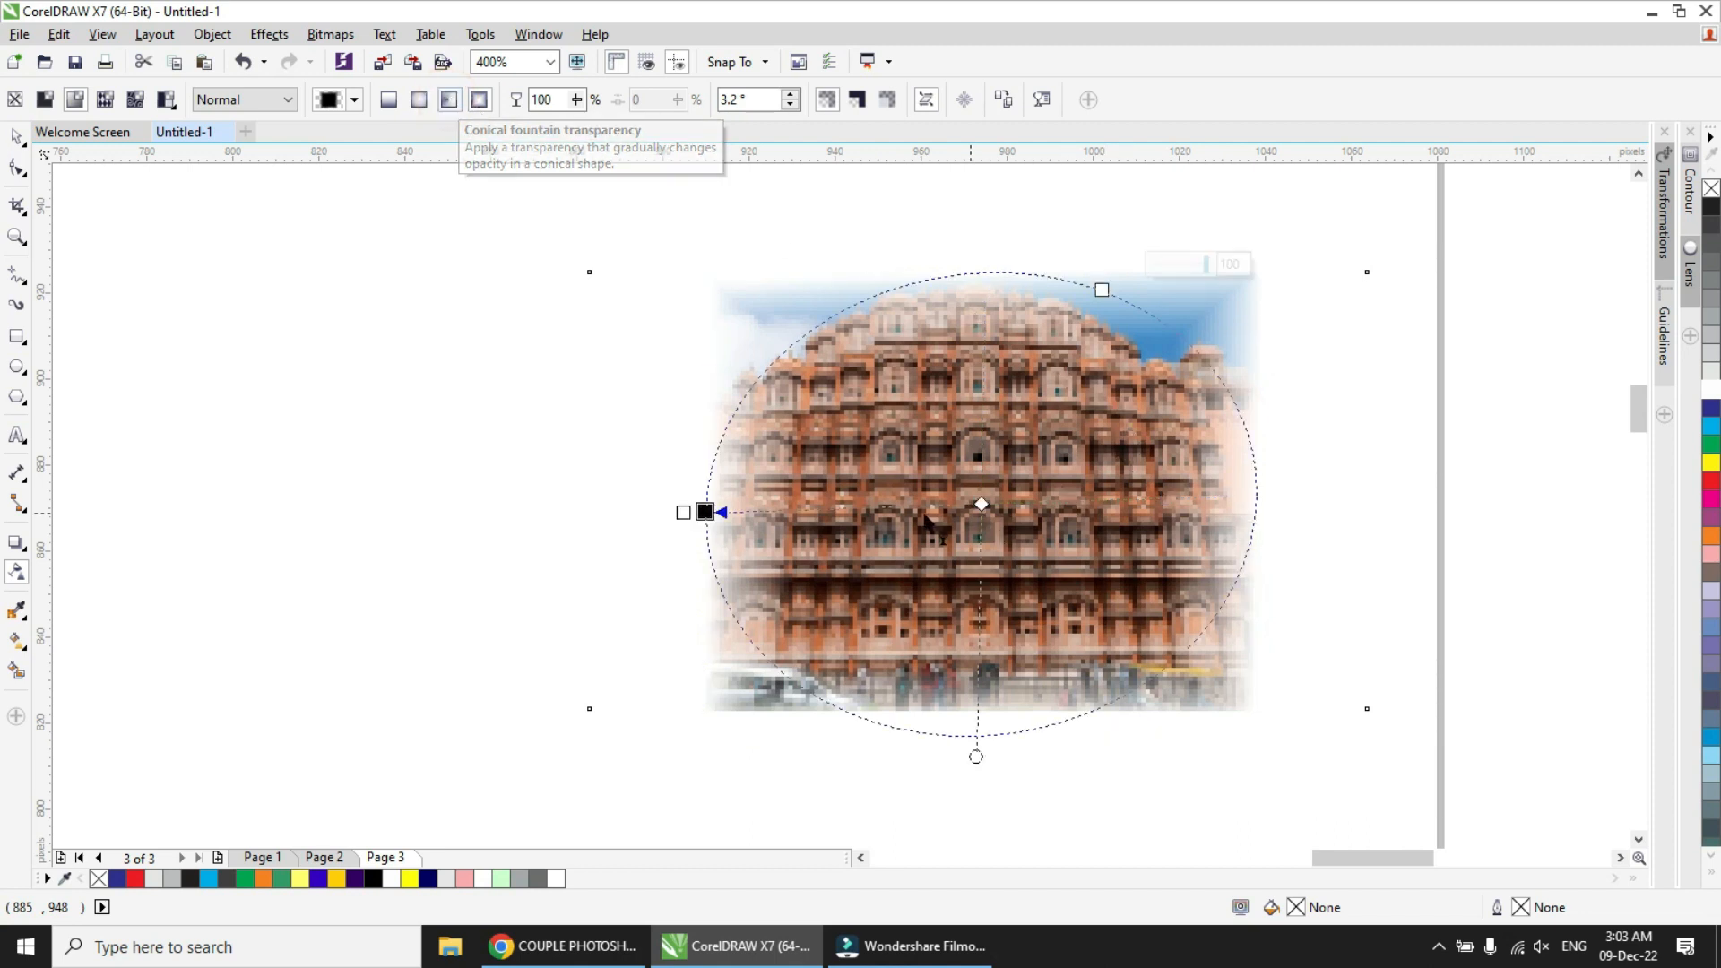
{"action": "left_click_drag", "start_coordinate": [980, 505], "coordinate": [1021, 508]}
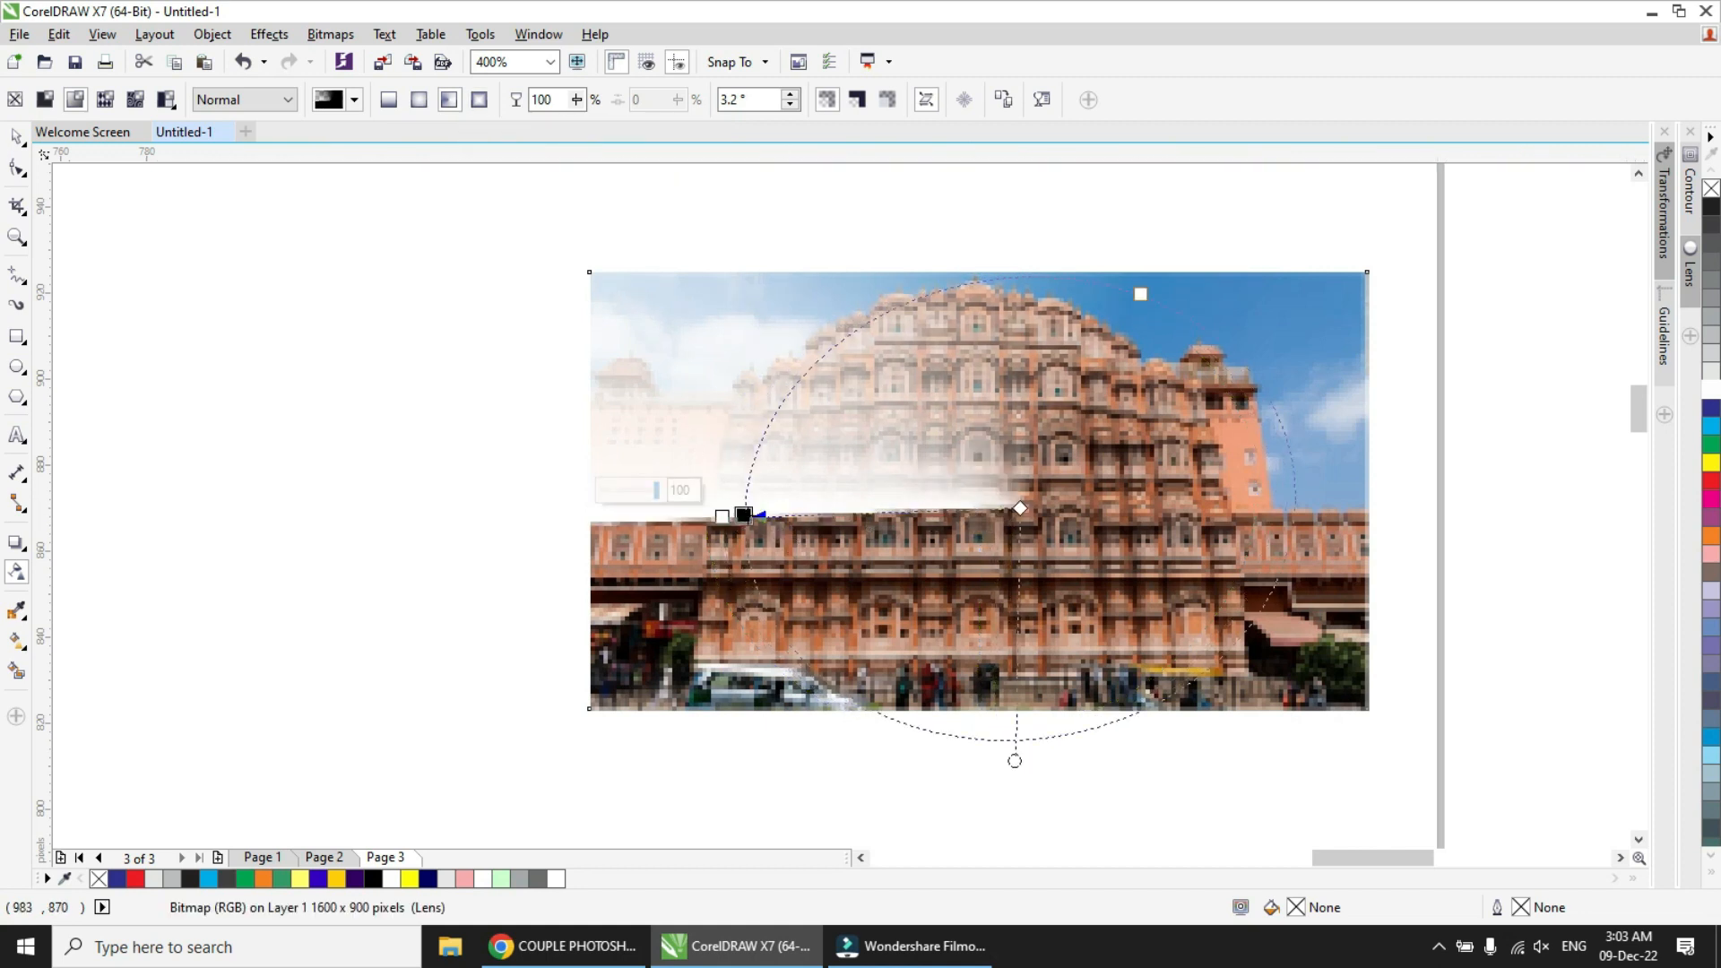
{"action": "left_click", "coordinate": [723, 515]}
{"action": "left_click_drag", "start_coordinate": [725, 515], "coordinate": [588, 518]}
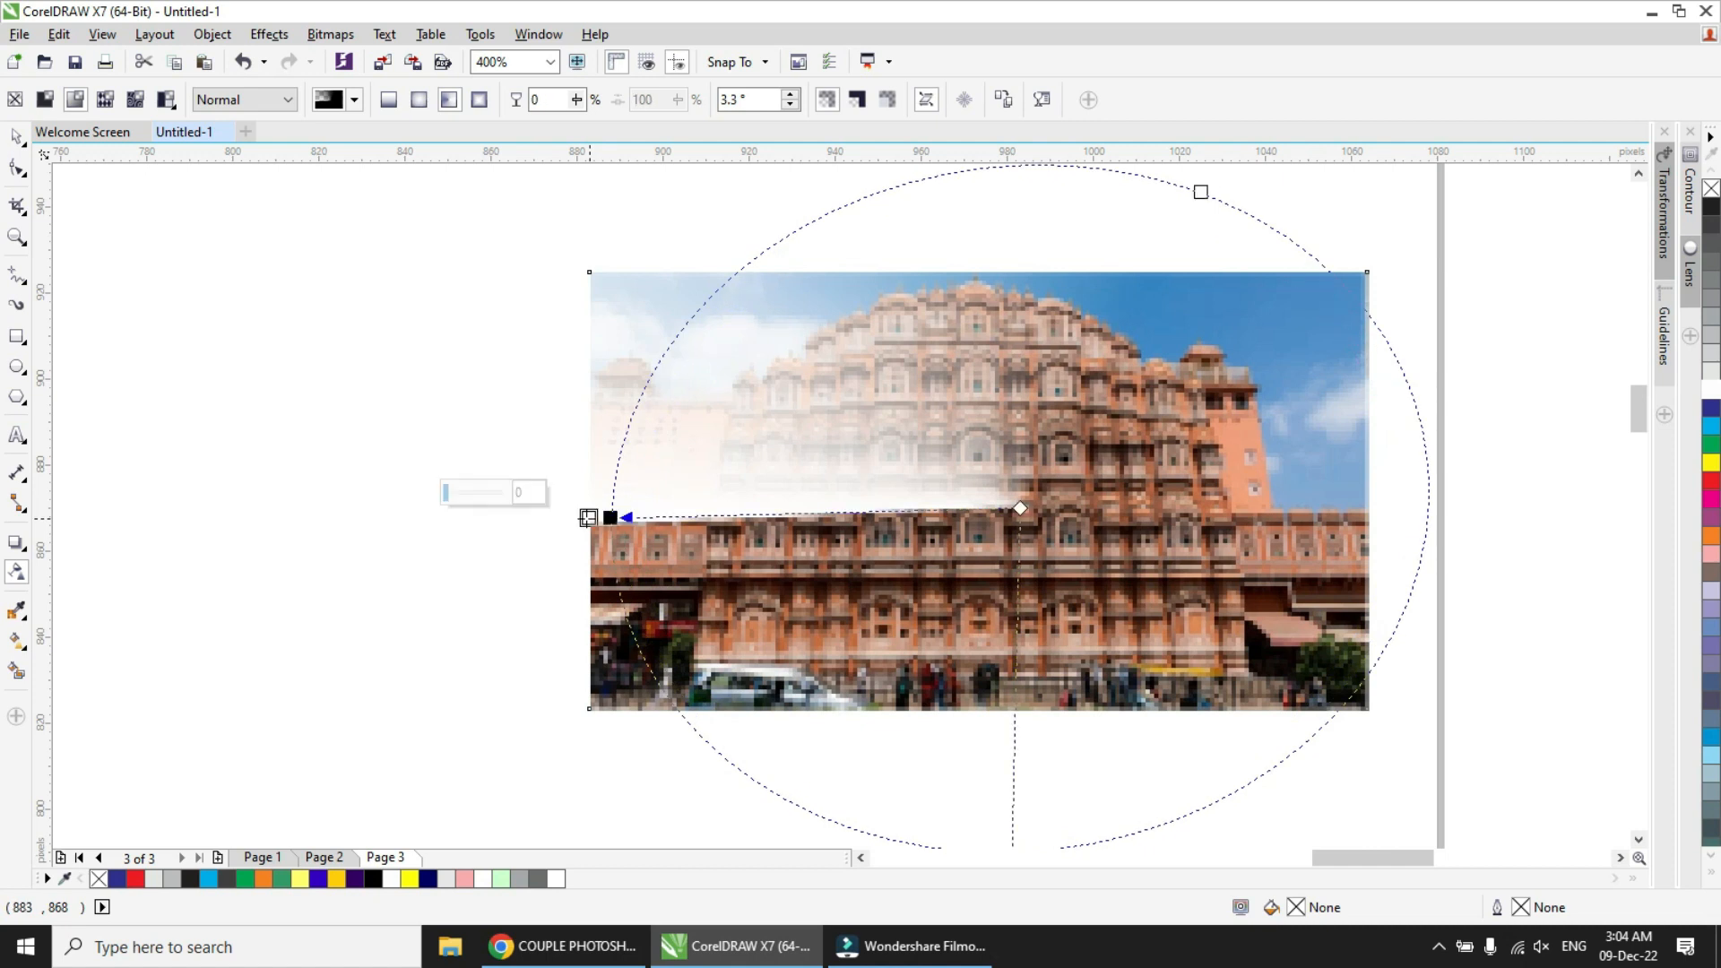
- Set the conical transparency's outermost node to 83% and the node beside it to 0%, and rotate the cone to about 96.6°
{"action": "left_click", "coordinate": [443, 495]}
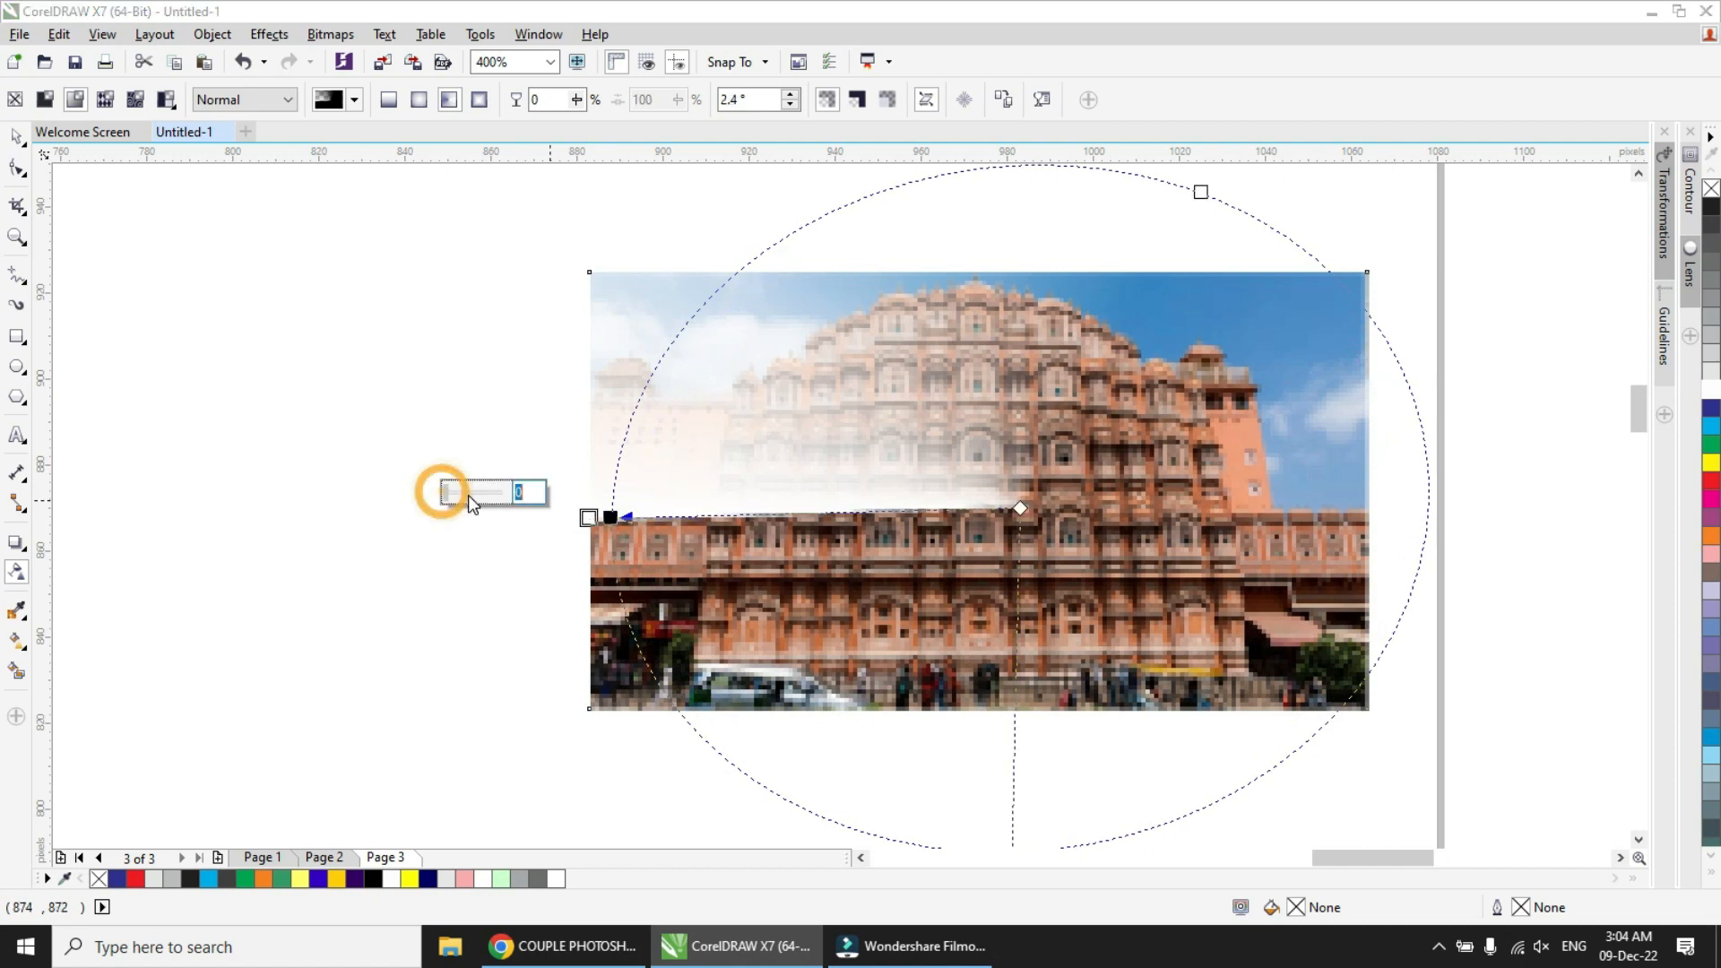
{"action": "left_click_drag", "start_coordinate": [471, 493], "coordinate": [492, 492]}
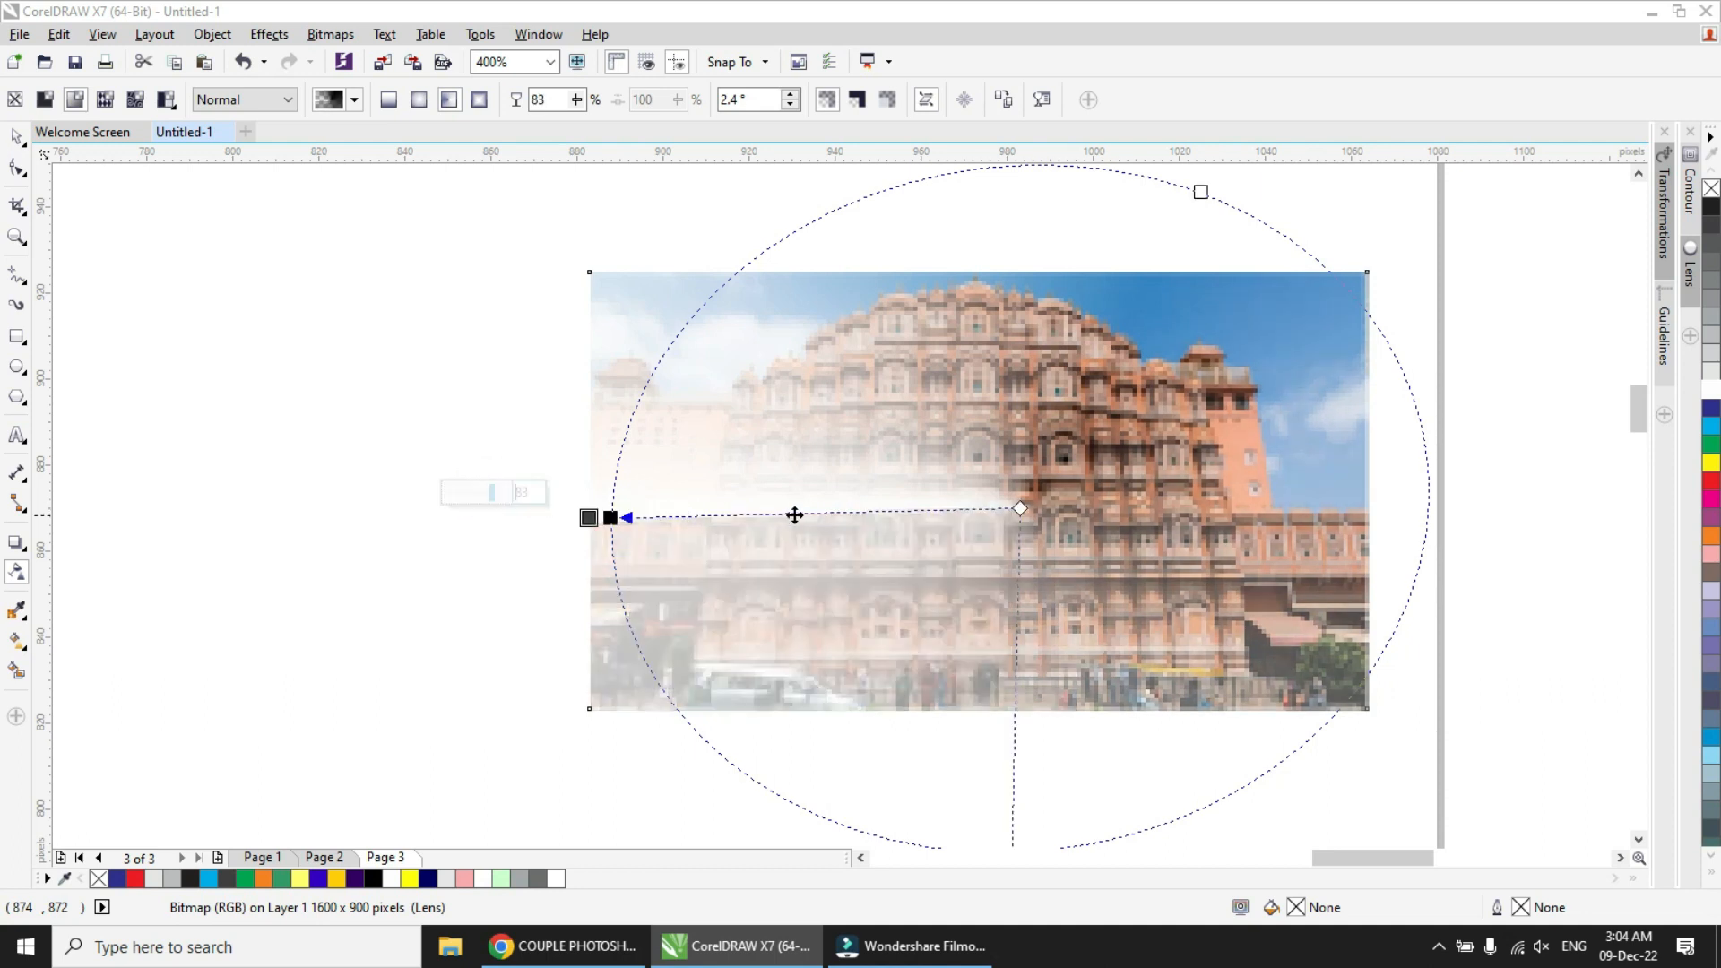
{"action": "left_click", "coordinate": [609, 517]}
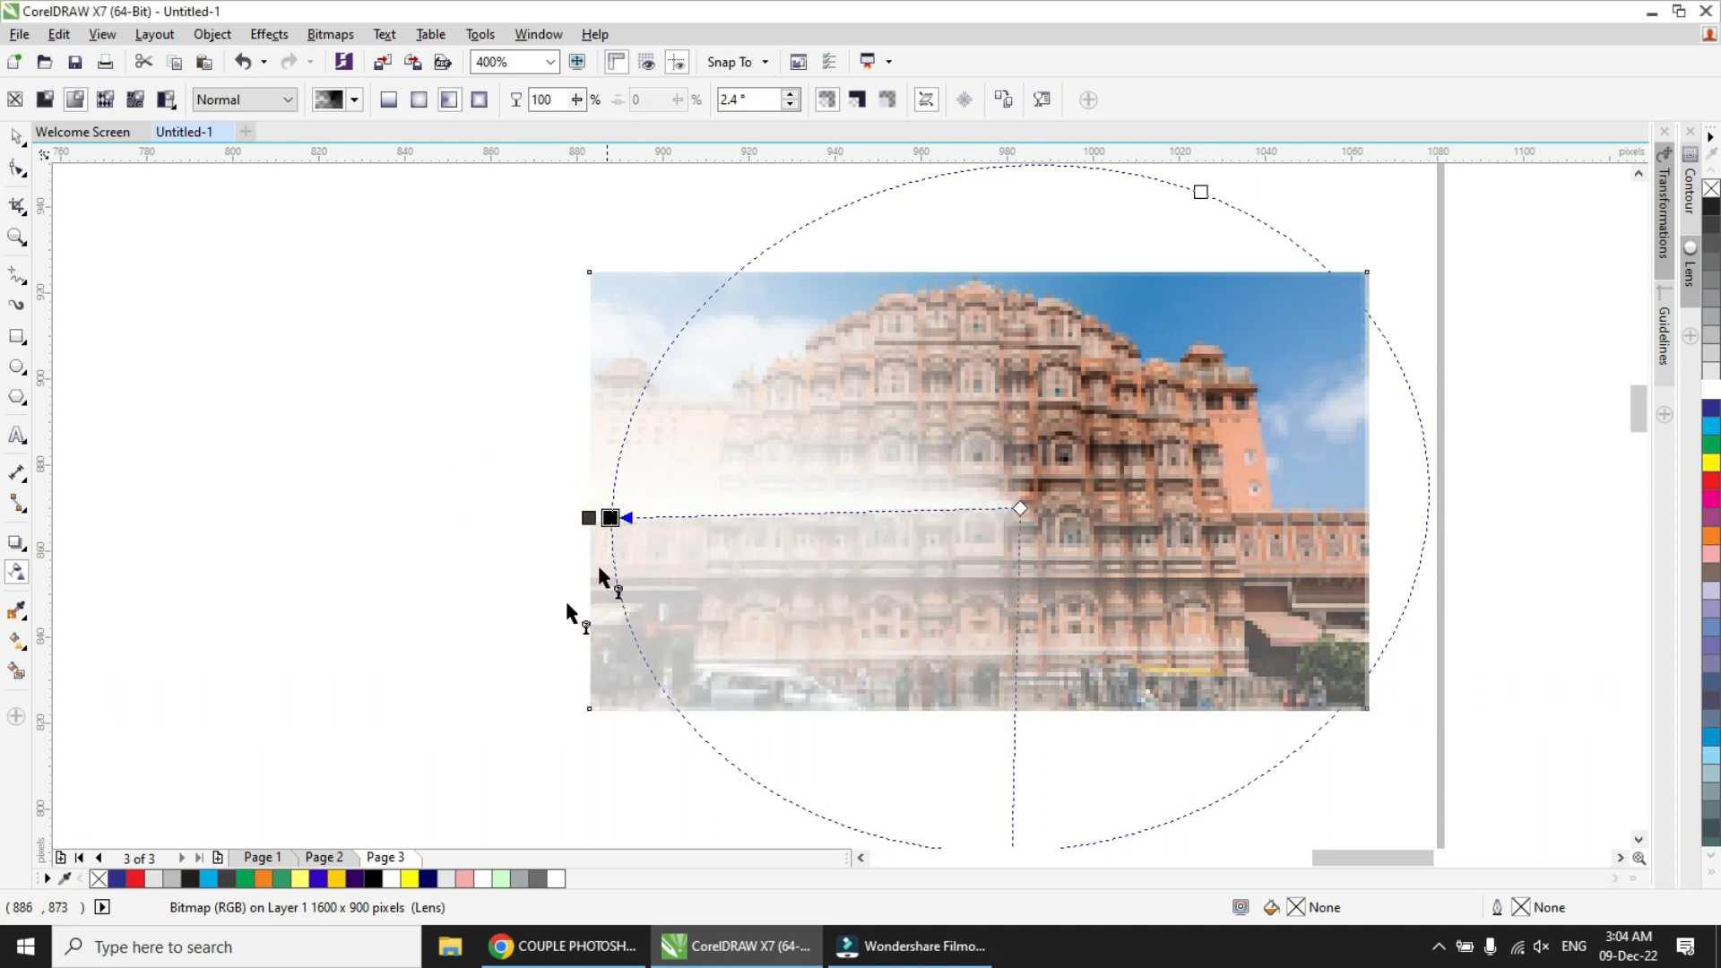
{"action": "left_click", "coordinate": [389, 881]}
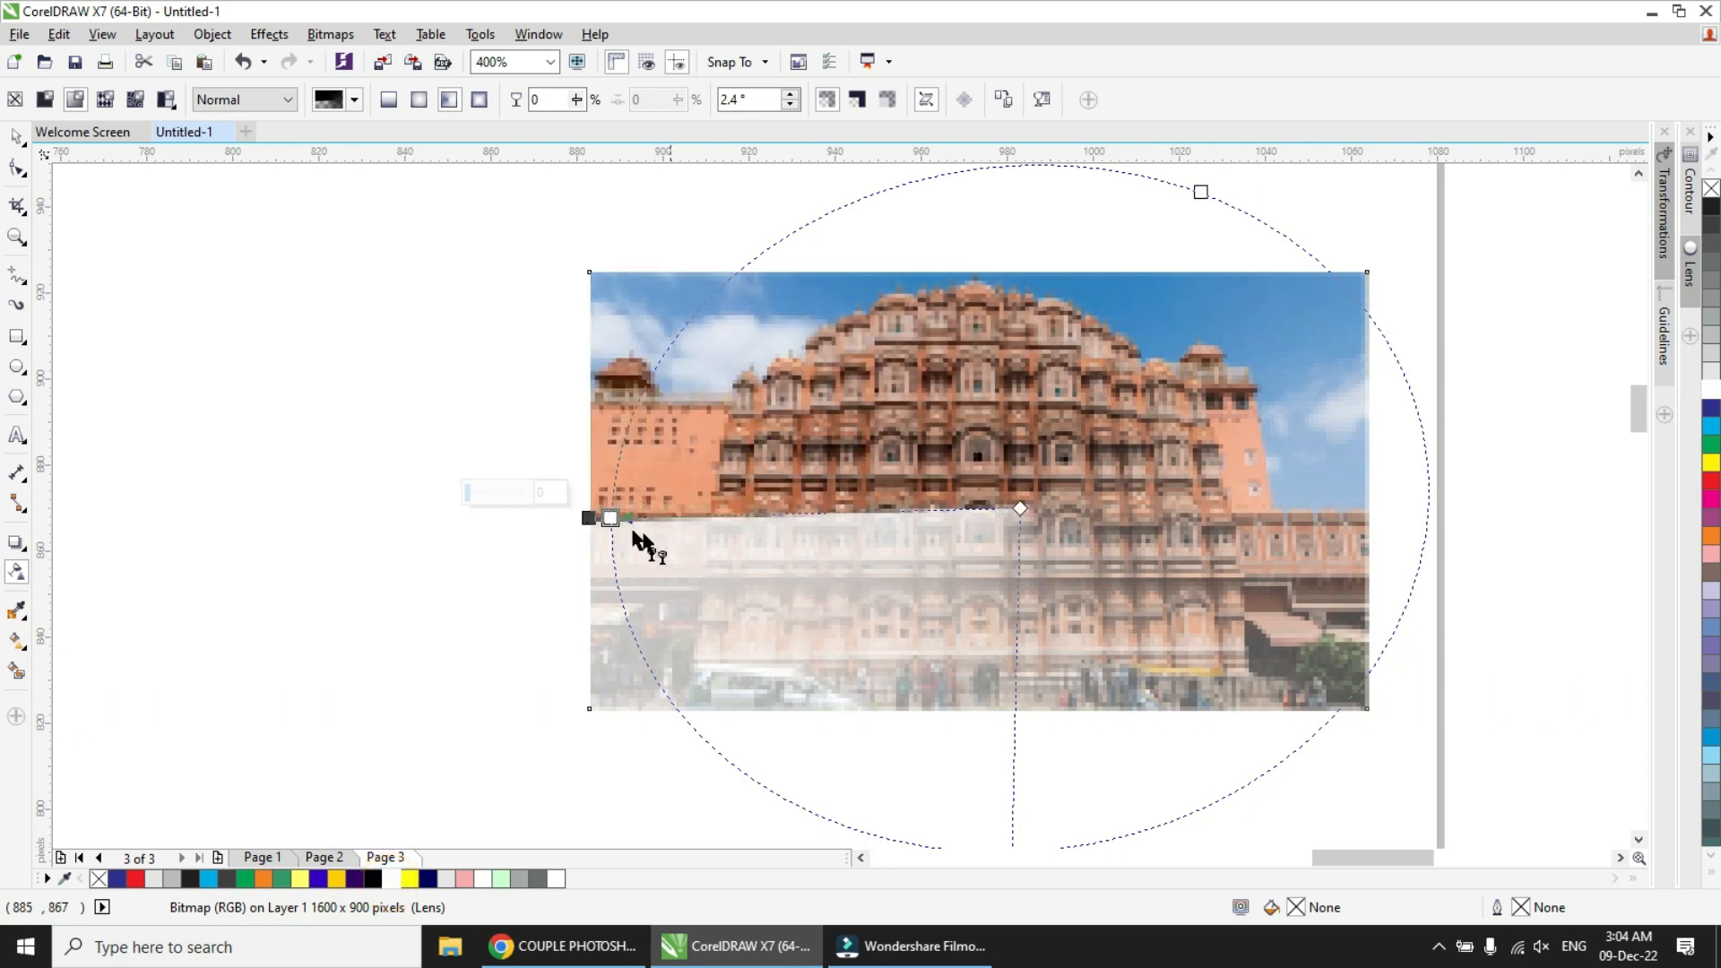
{"action": "left_click_drag", "start_coordinate": [593, 529], "coordinate": [1009, 709]}
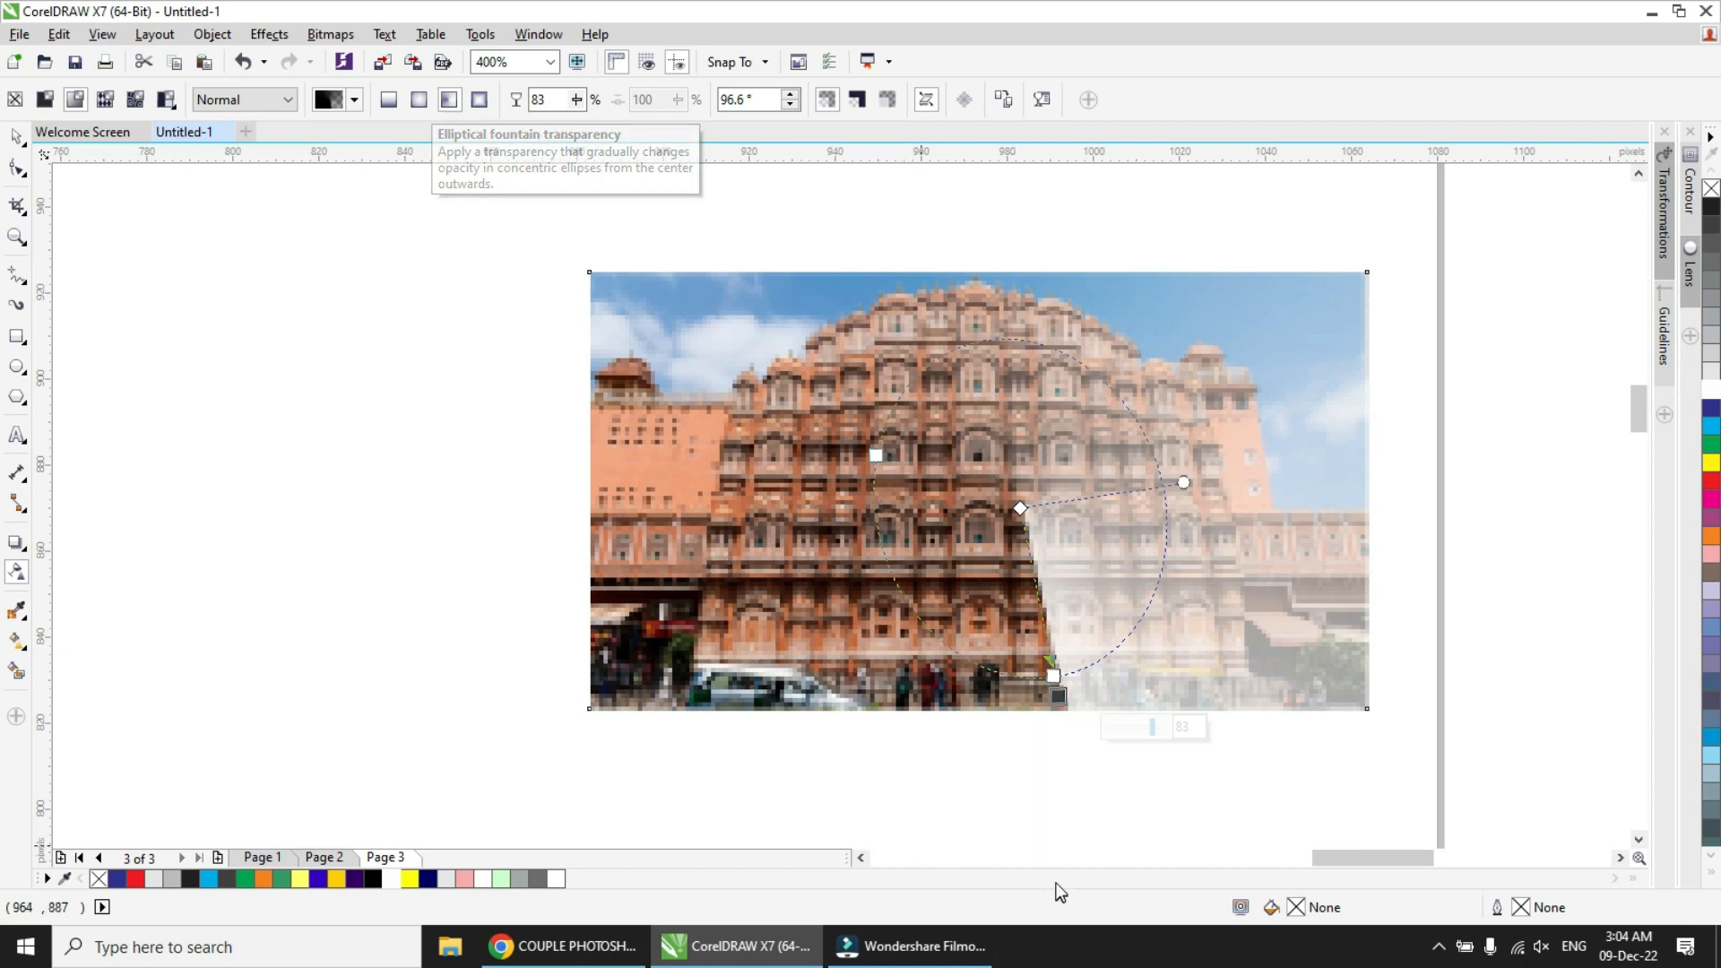
- Move the lens photo on the page to about X 434 px, Y 870 px
{"action": "left_click_drag", "start_coordinate": [1343, 858], "coordinate": [1174, 858]}
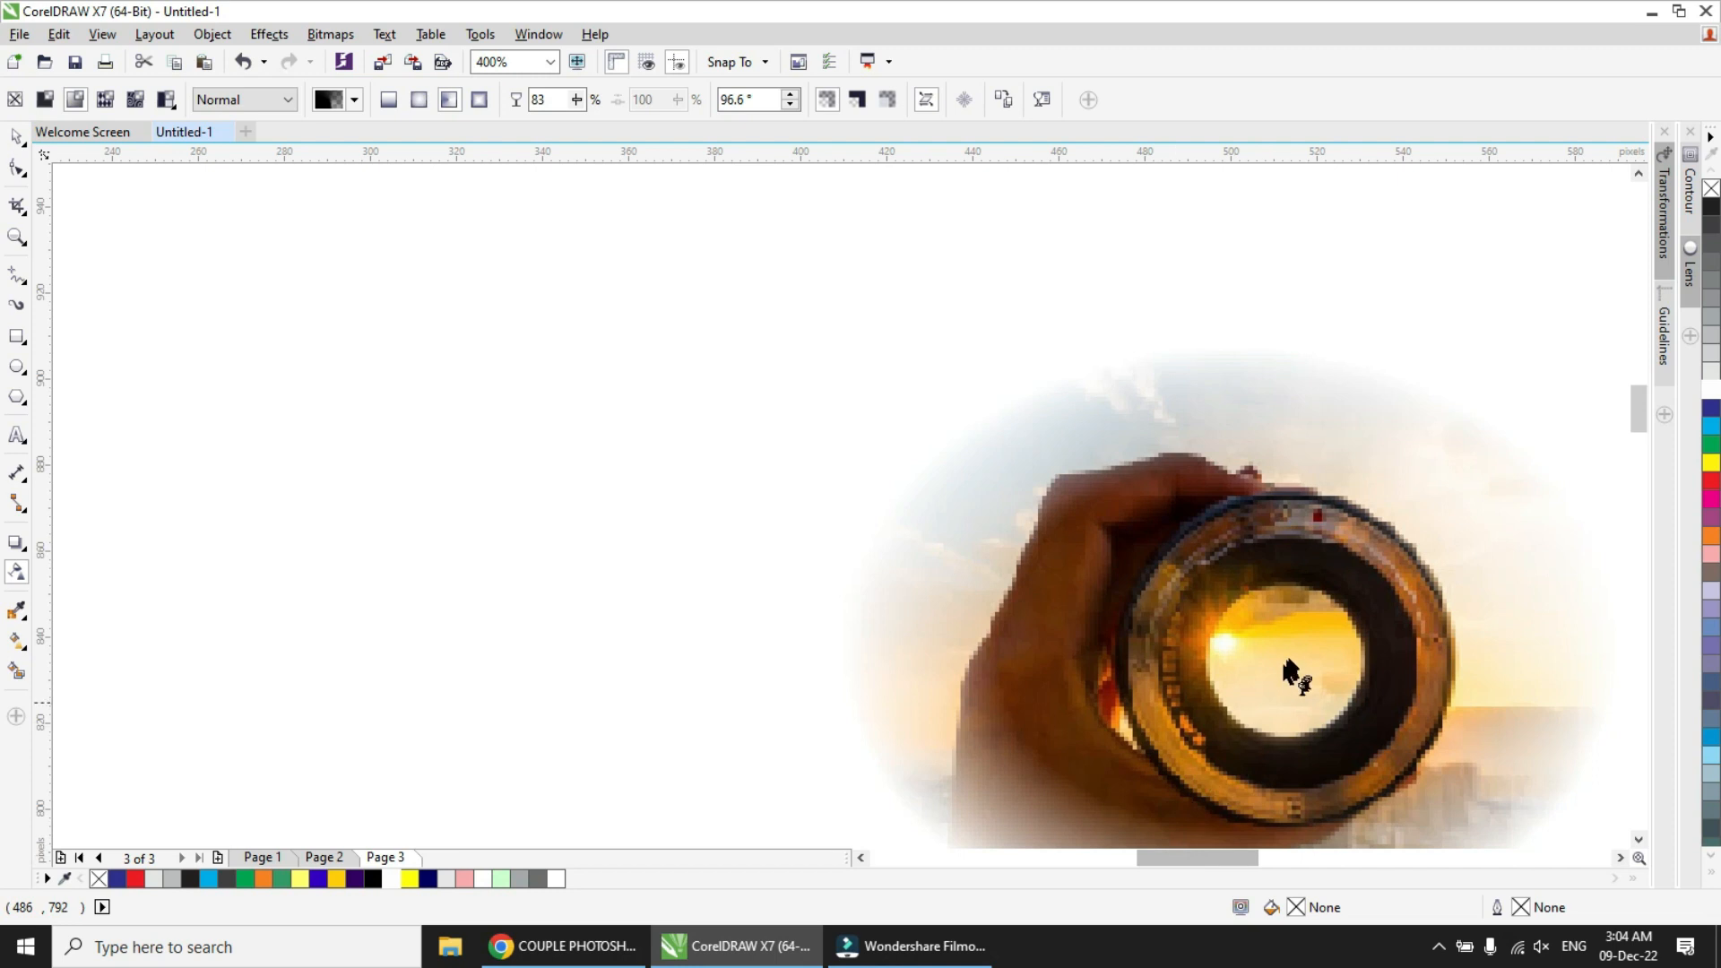
{"action": "key", "text": "space"}
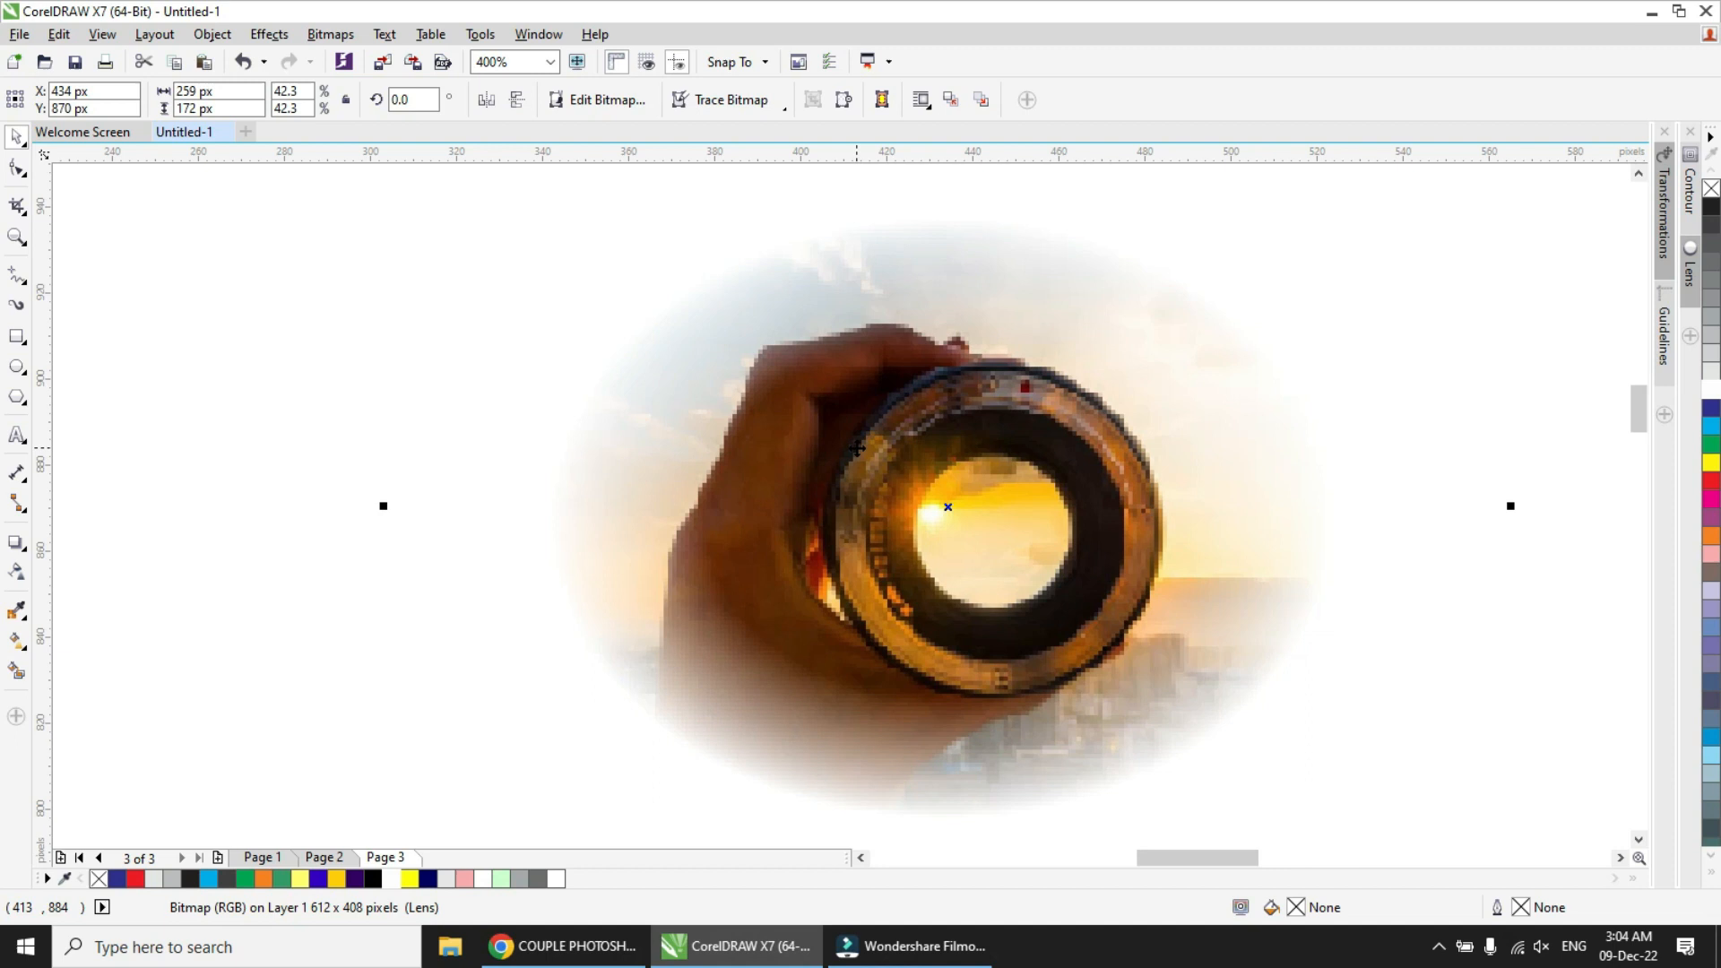
{"action": "key", "text": "F3"}
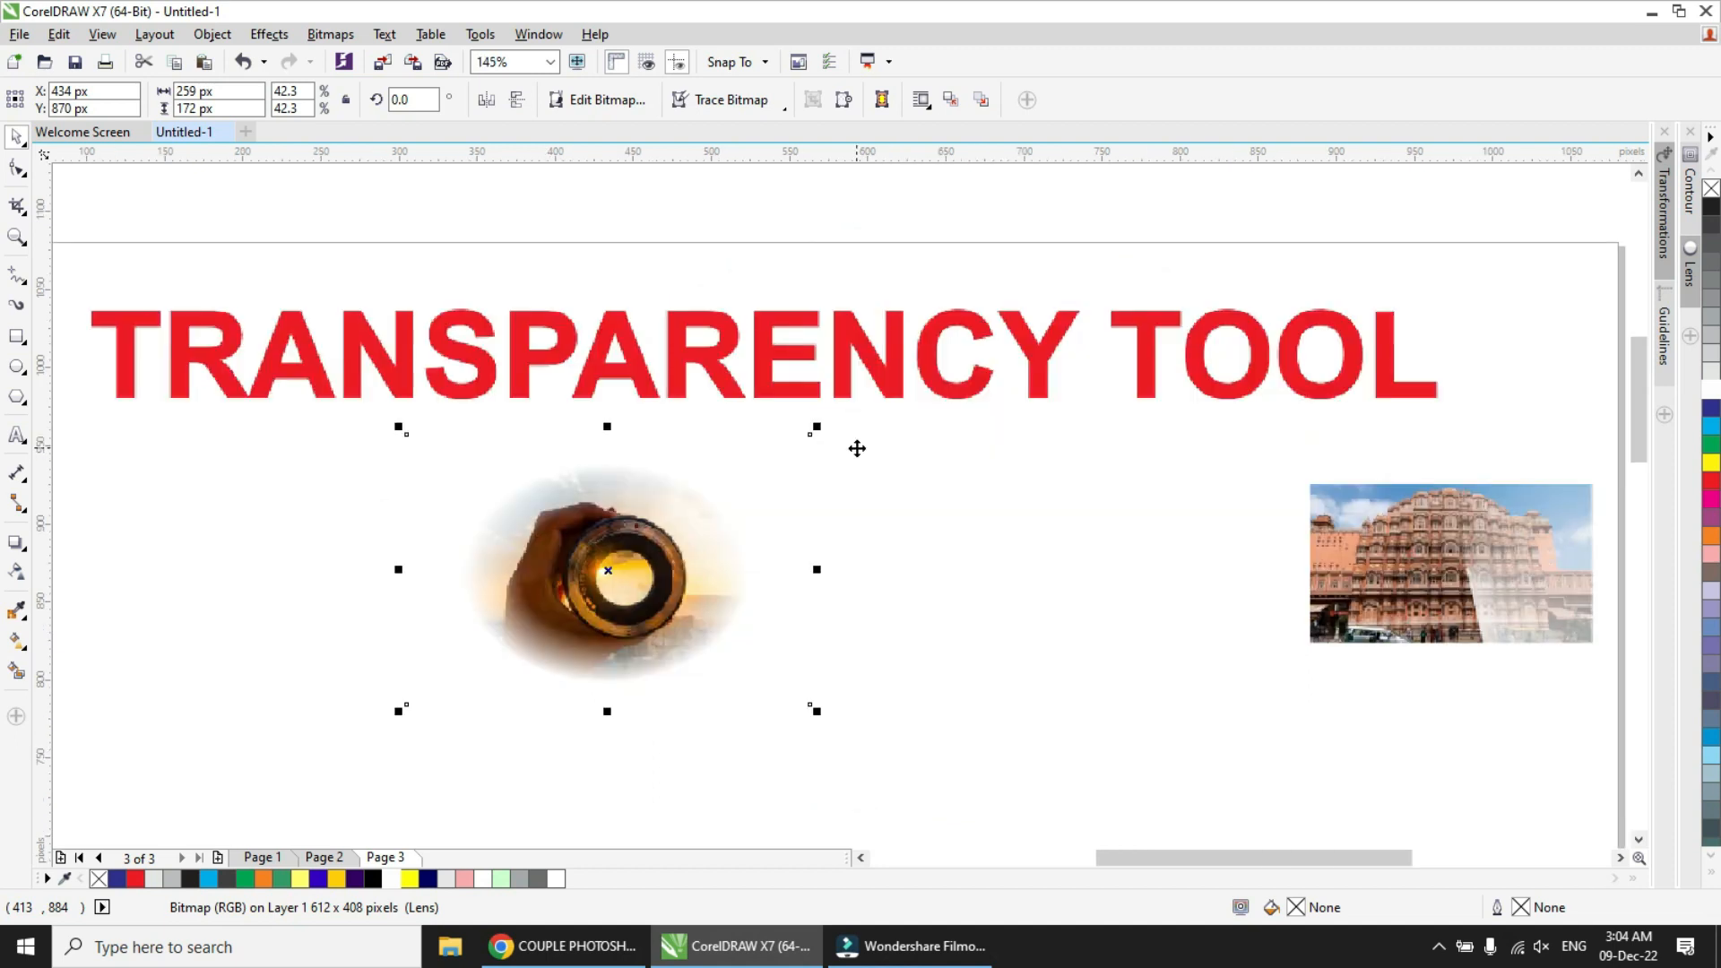
{"action": "scroll", "coordinate": [857, 449], "scroll_direction": "down", "scroll_amount": 1}
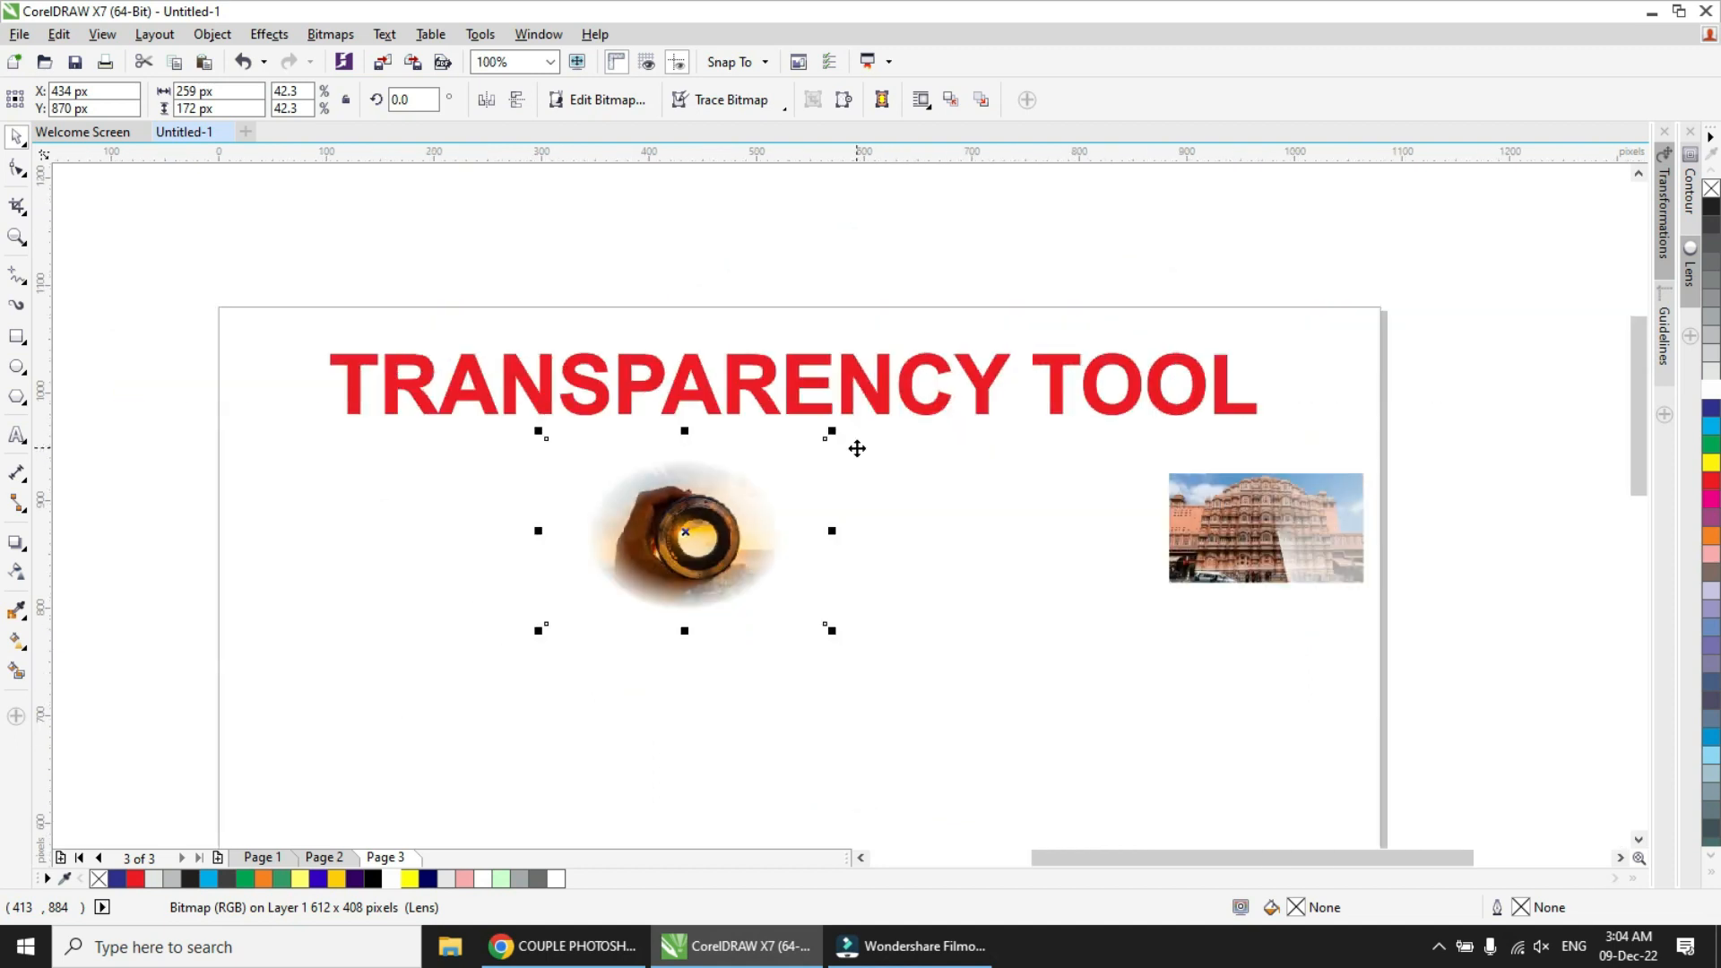
- Deselect the lens photo and return to the Pick tool with nothing selected
{"action": "key", "text": "space"}
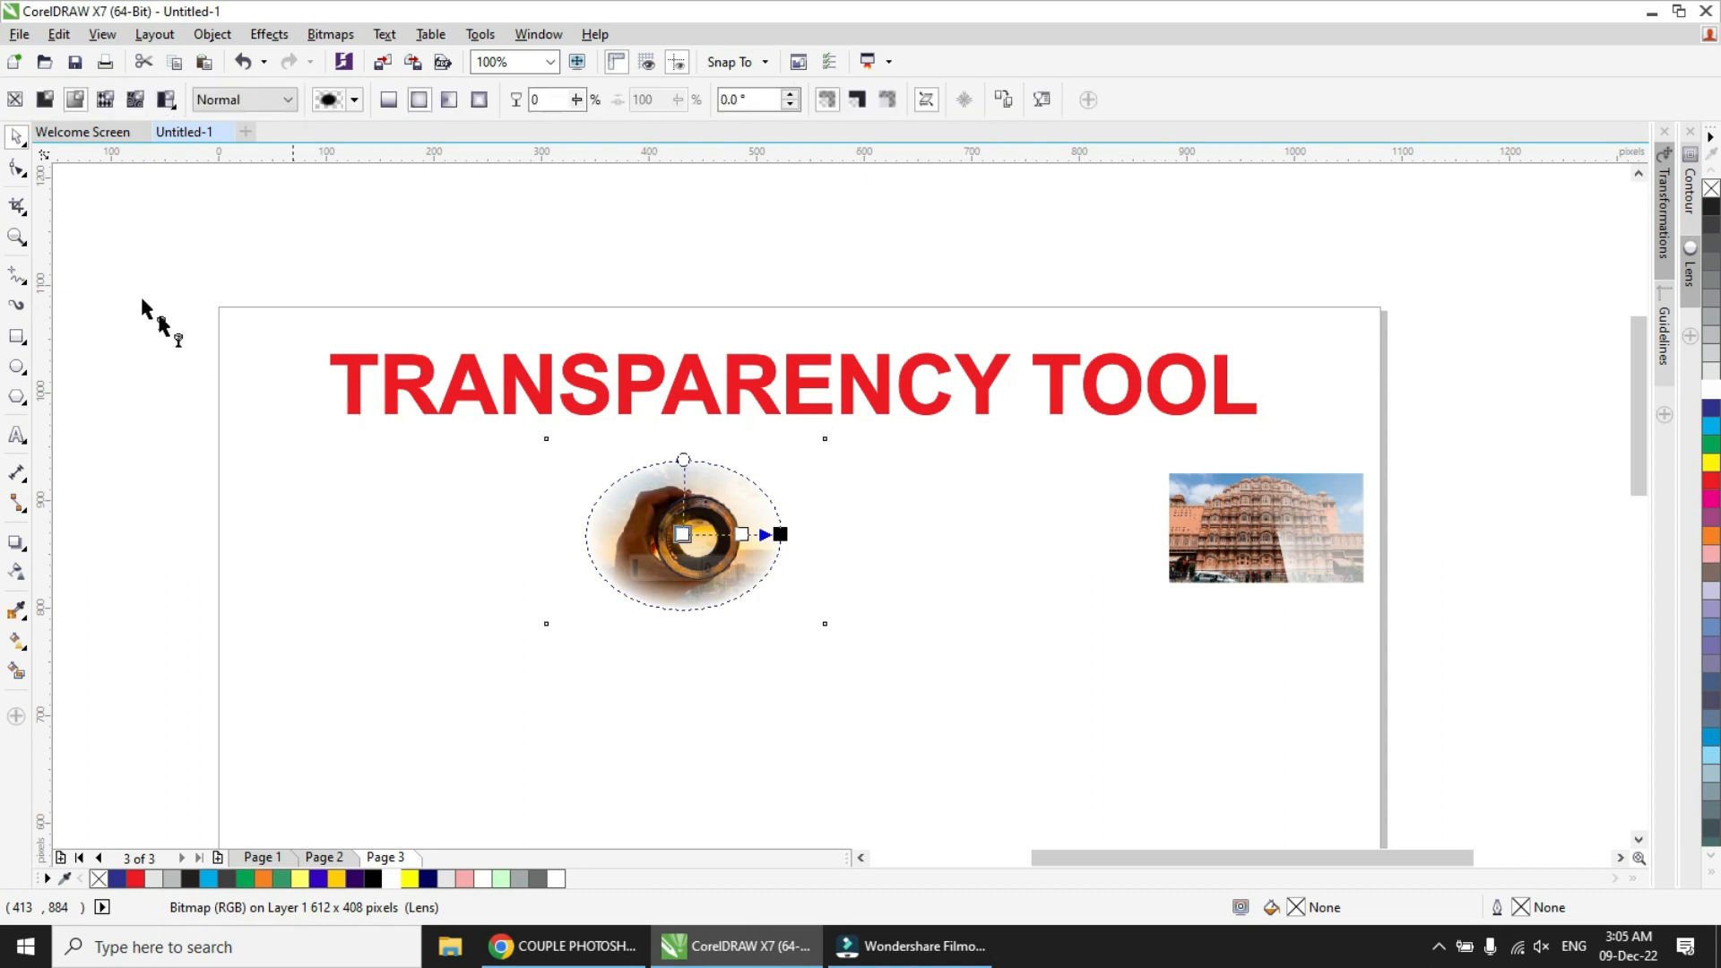
{"action": "left_click", "coordinate": [121, 323]}
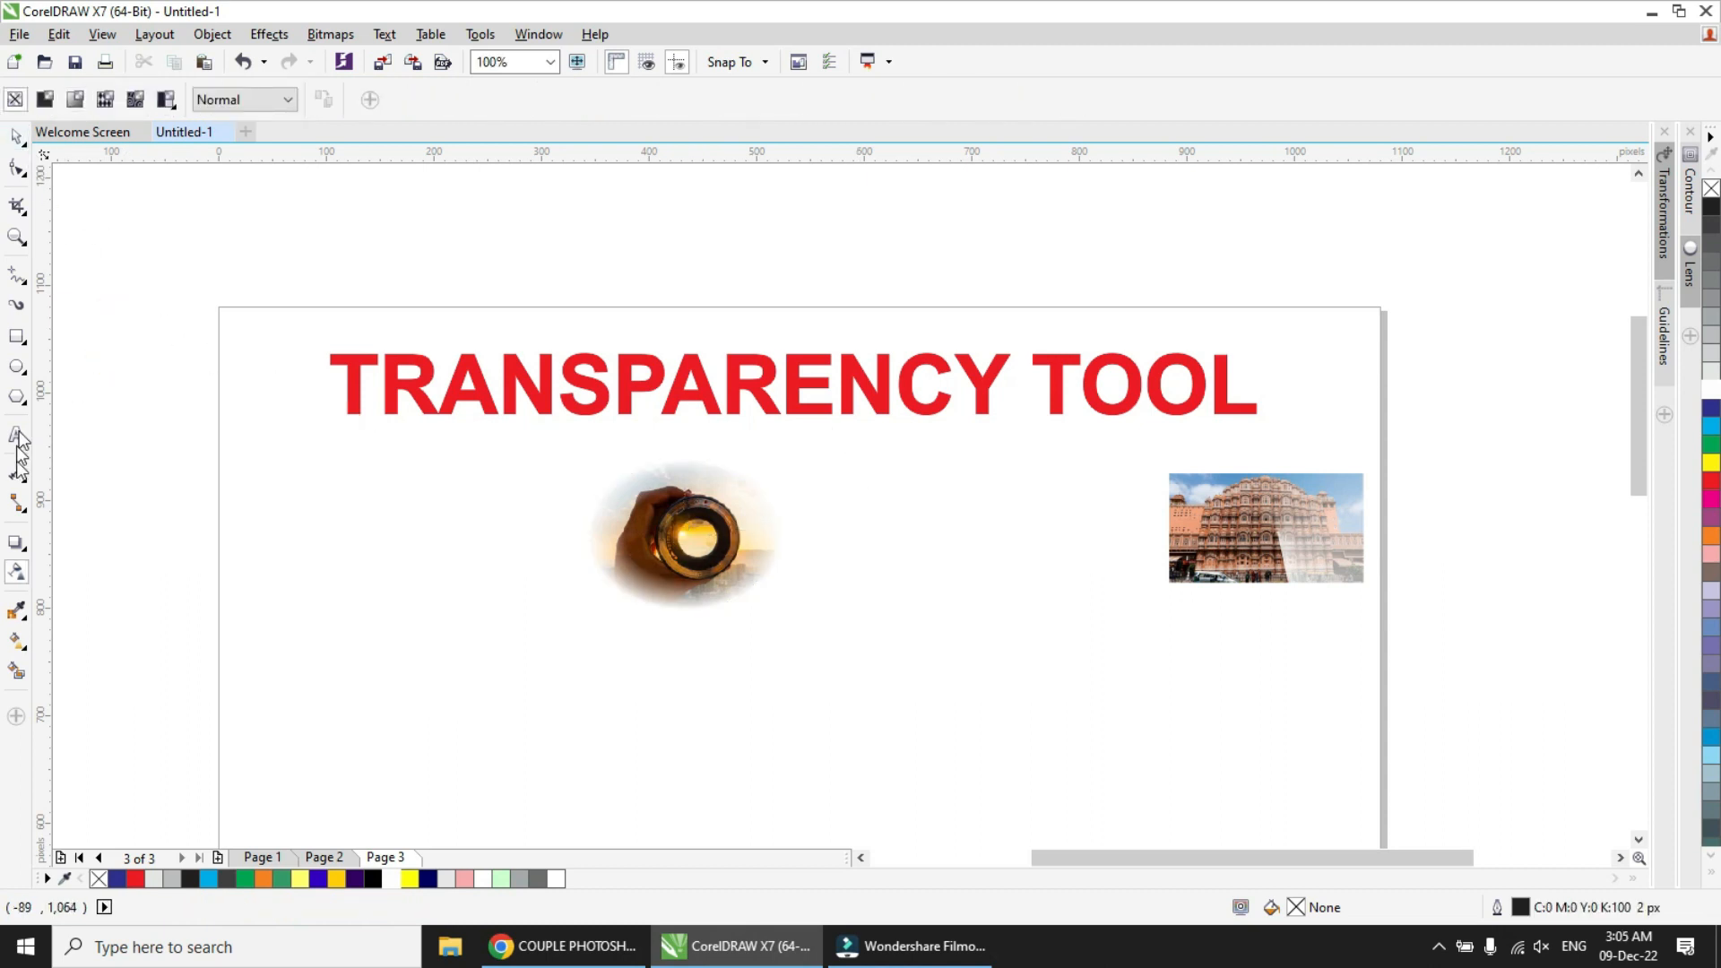
{"action": "left_click", "coordinate": [17, 542]}
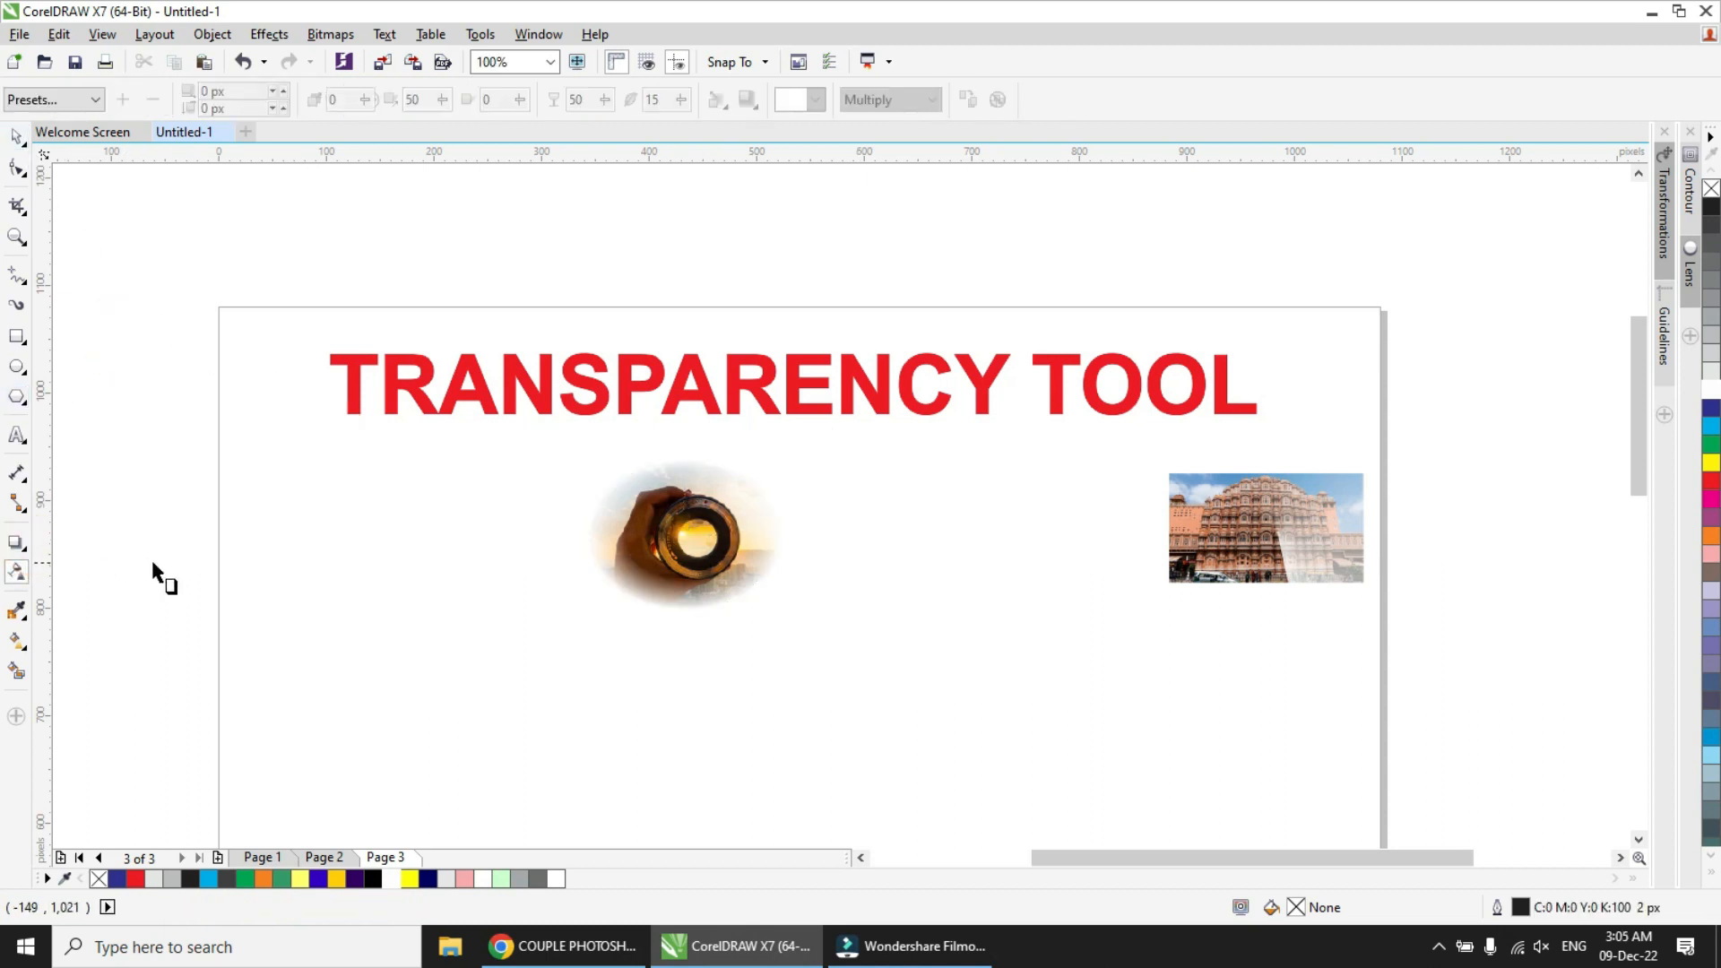
{"action": "left_click", "coordinate": [16, 136]}
{"action": "left_click", "coordinate": [141, 359]}
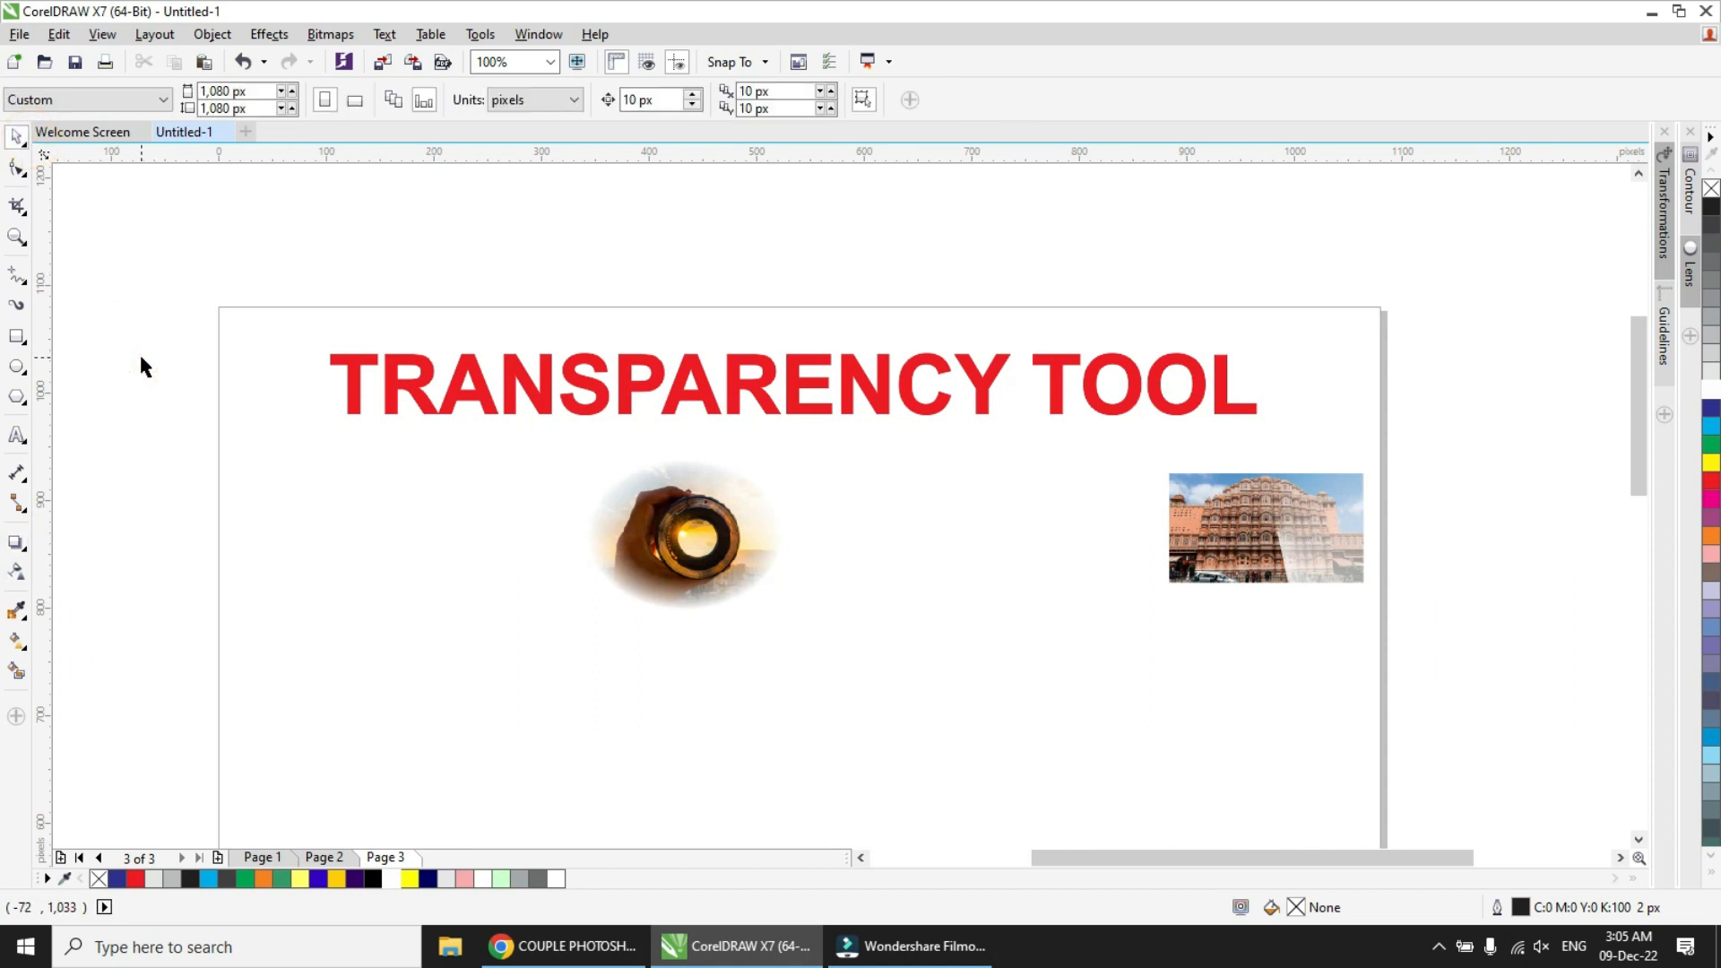